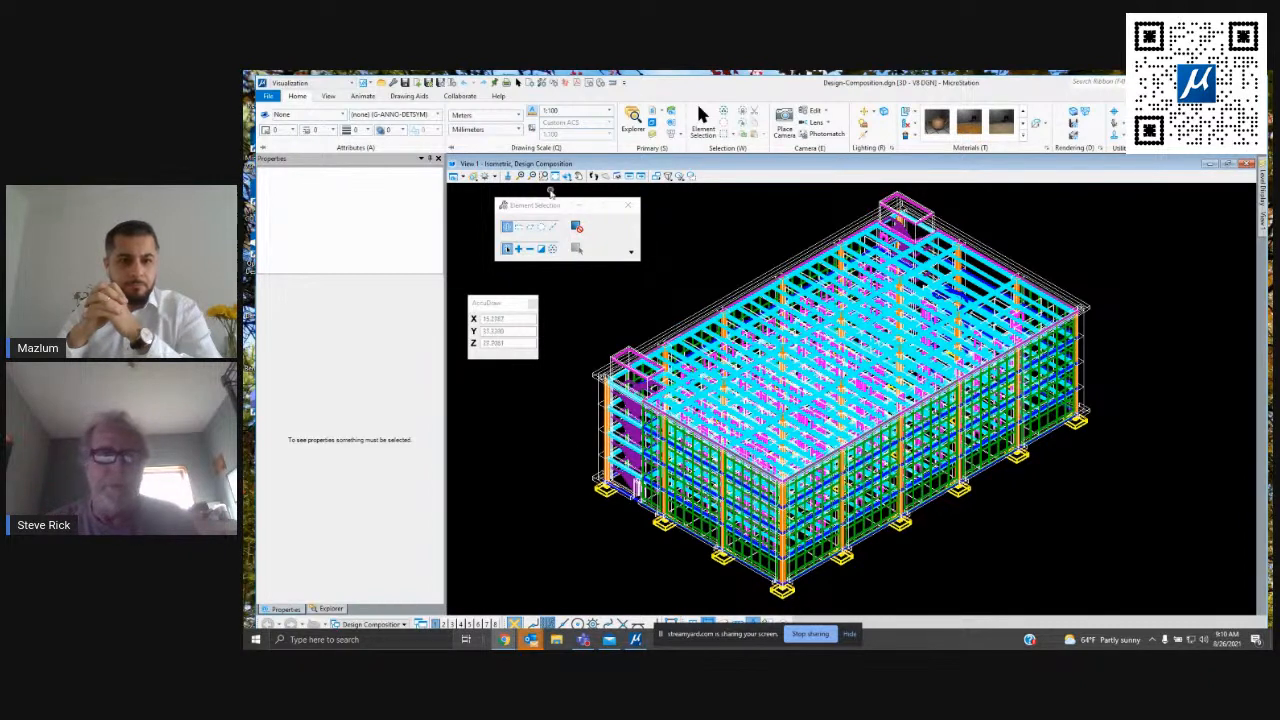
# Switch the 3D building view from isometric to the standard front orientation.
pyautogui.moveTo(536, 206); pyautogui.dragTo(494, 209)
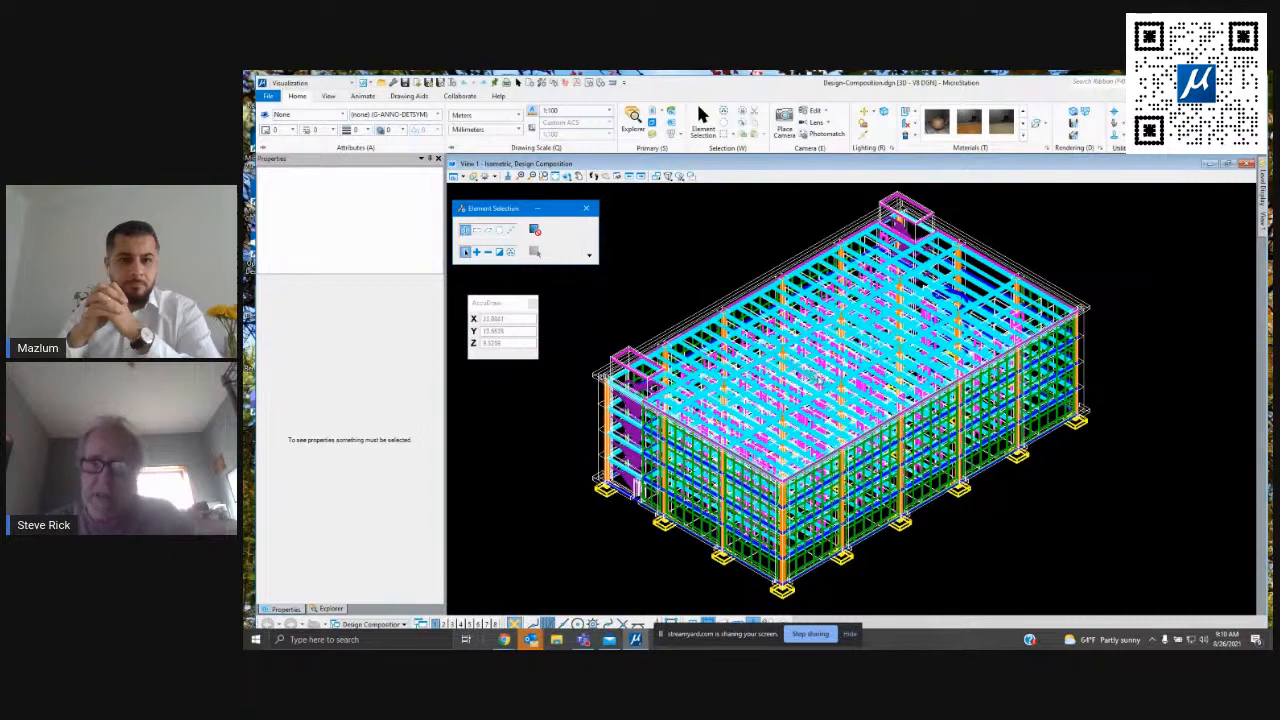
pyautogui.click(567, 176)
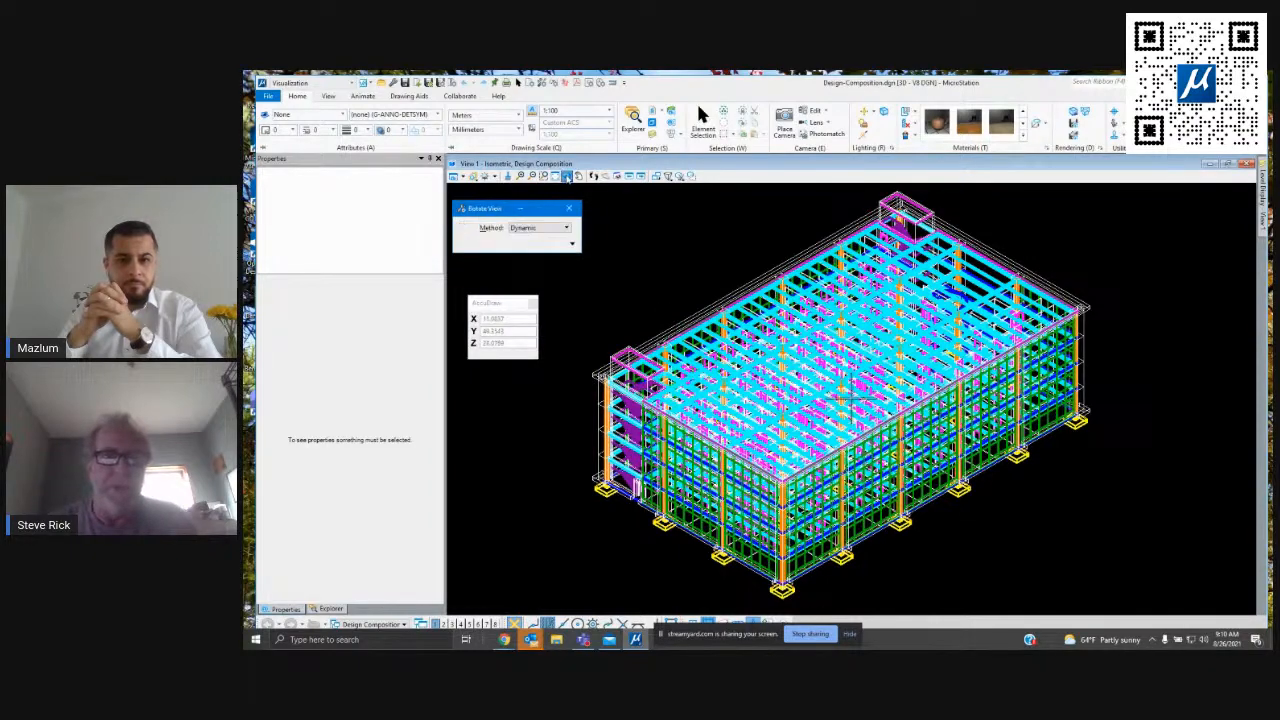
pyautogui.moveTo(1023, 554)
pyautogui.mouseDown()
pyautogui.moveTo(932, 538)
pyautogui.moveTo(847, 436)
pyautogui.moveTo(920, 508)
pyautogui.moveTo(986, 547)
pyautogui.moveTo(1151, 506)
pyautogui.moveTo(989, 543)
pyautogui.moveTo(1016, 546)
pyautogui.mouseUp()
pyautogui.keyDown('shift'); pyautogui.moveTo(1016, 546); pyautogui.dragTo(1022, 553, button='middle'); pyautogui.keyUp('shift')
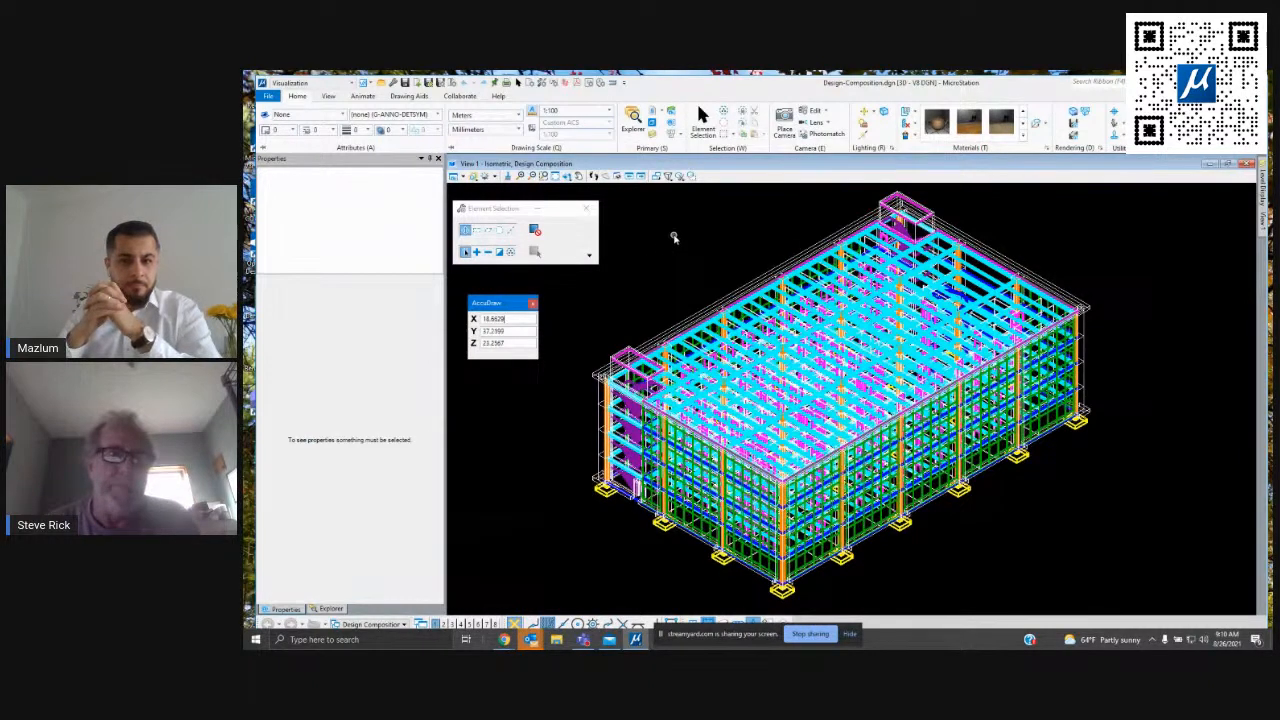
pyautogui.click(567, 177)
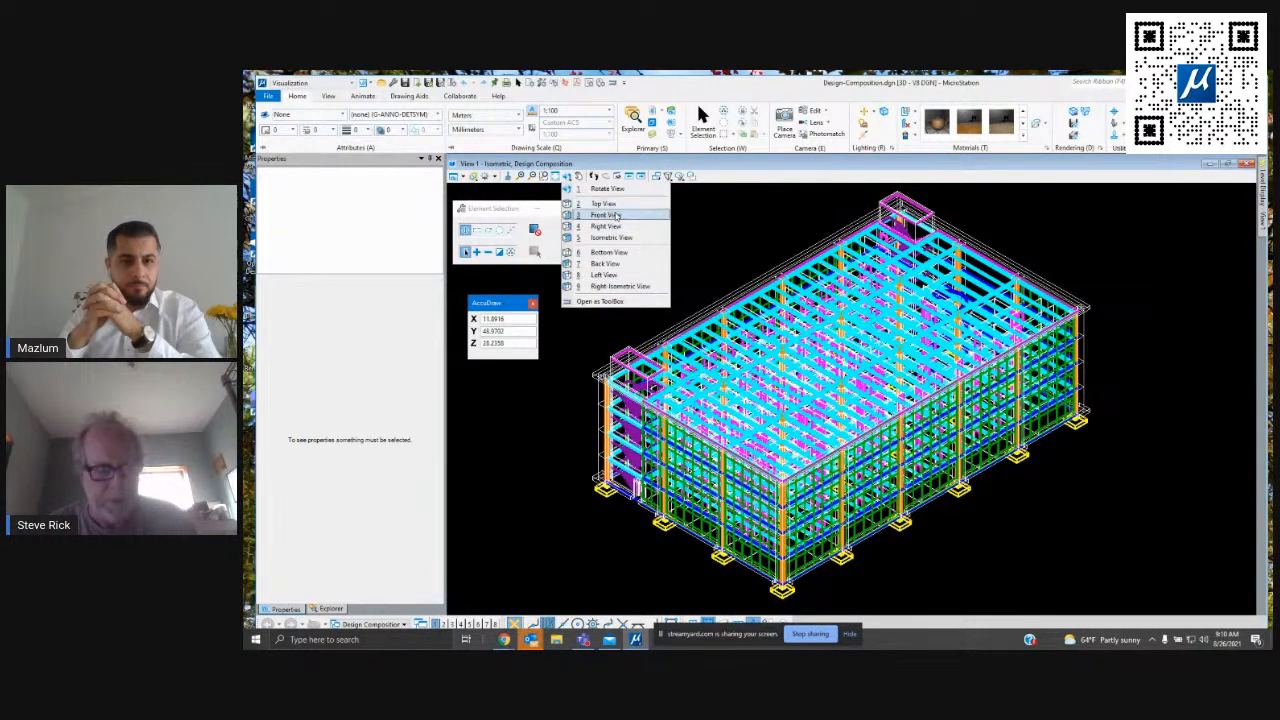
pyautogui.press('ctrl')
pyautogui.press('ctrl')
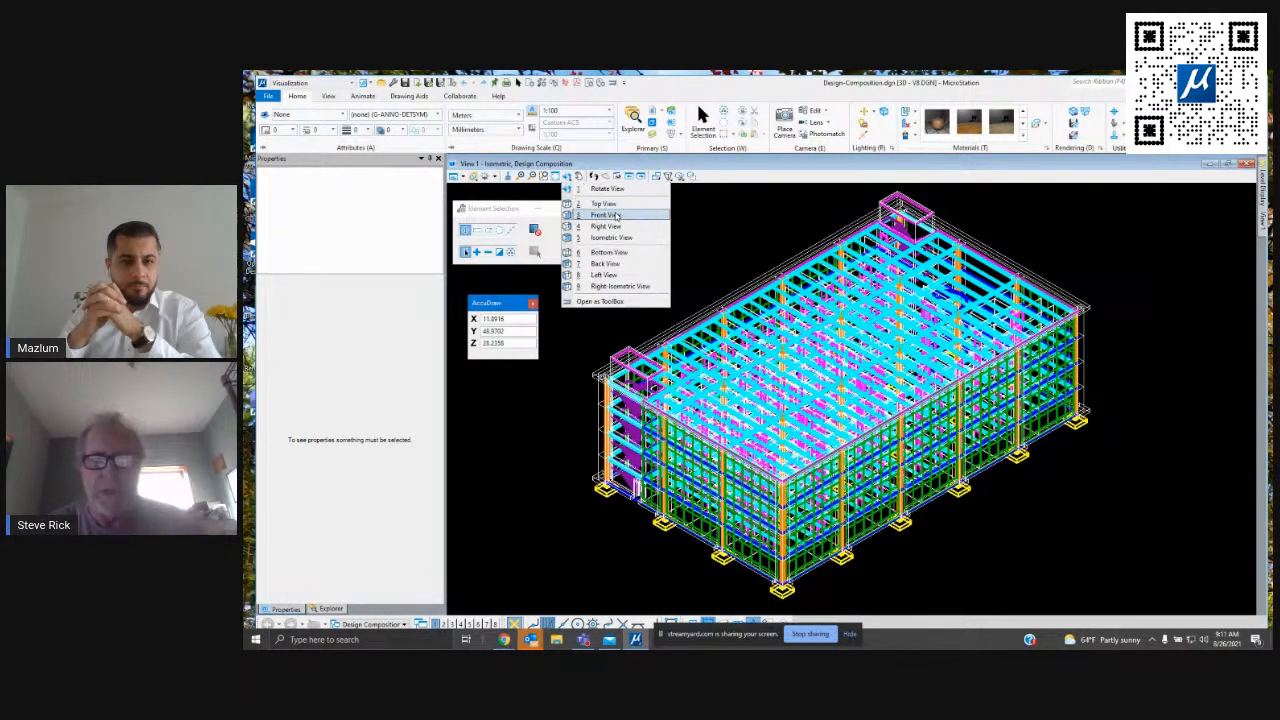
pyautogui.click(616, 216)
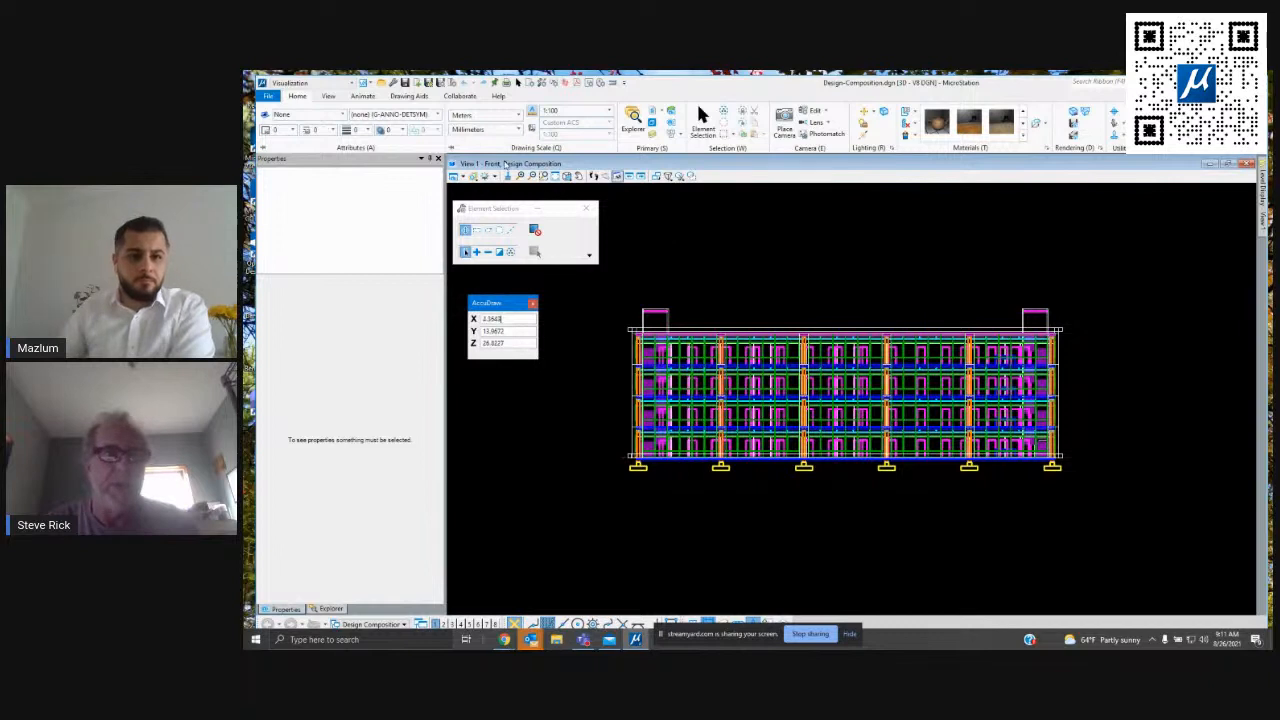
# Change the active workflow from Visualization to Drawing and bring up its annotation tools.
pyautogui.click(351, 85)
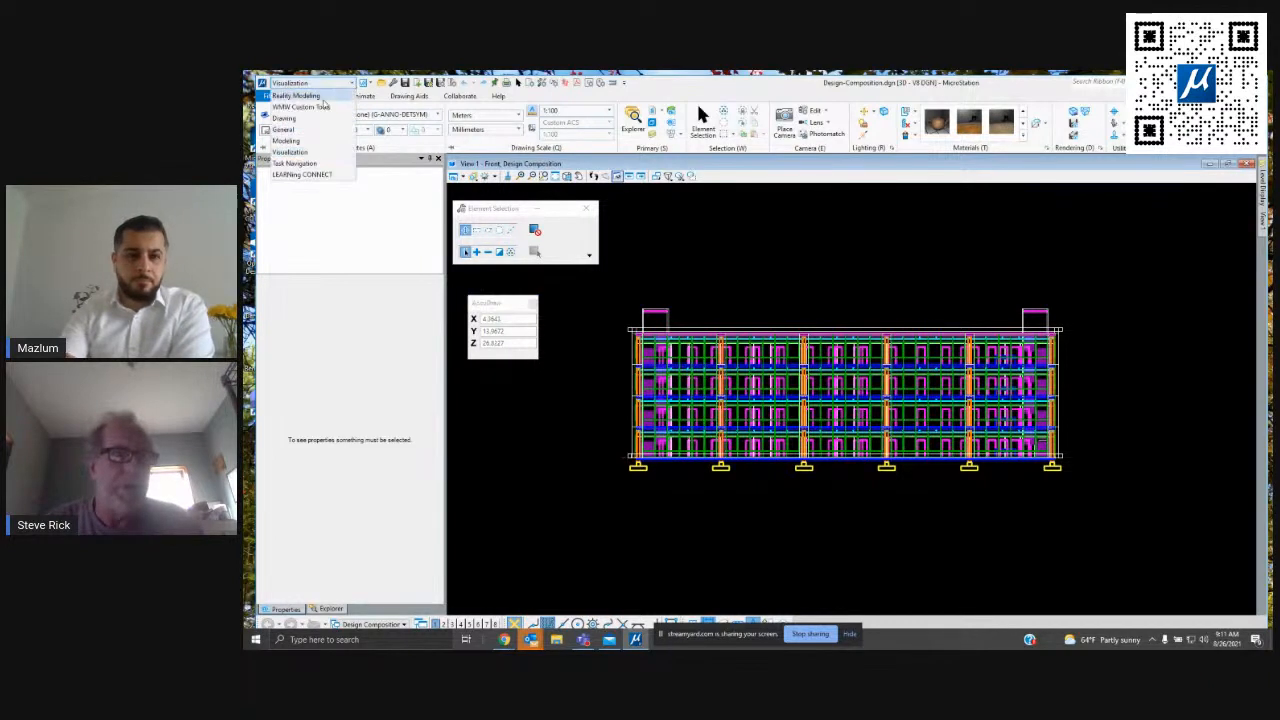
pyautogui.click(284, 118)
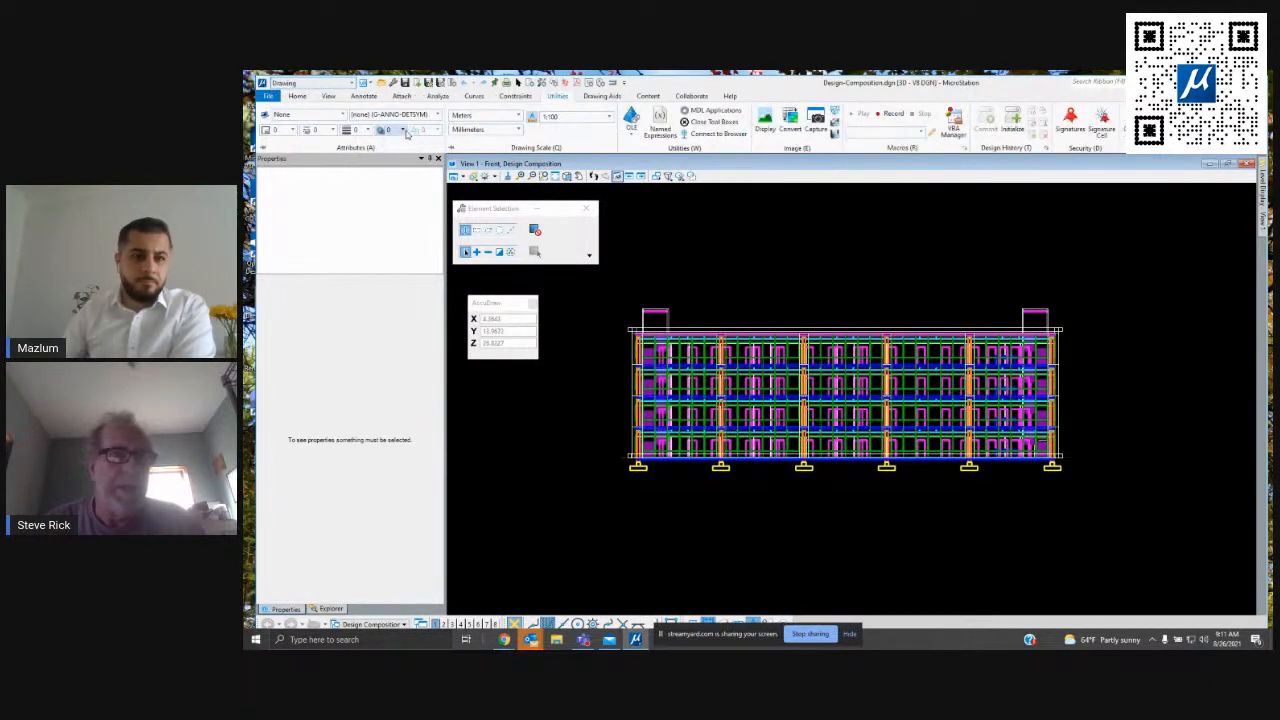
pyautogui.click(366, 97)
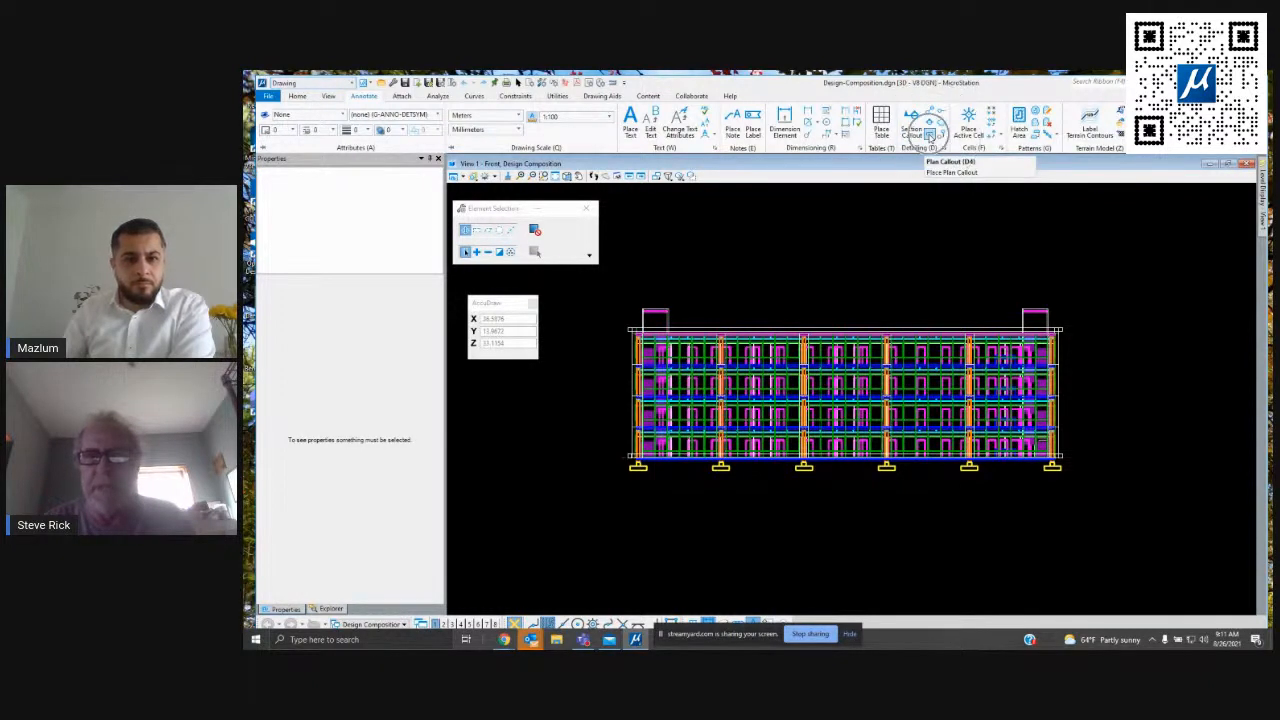
# Try a plan callout through the ground floor with the Plan_SheetOnly seed, about 56 m long and extending about 4.2 m downward.
pyautogui.click(930, 133)
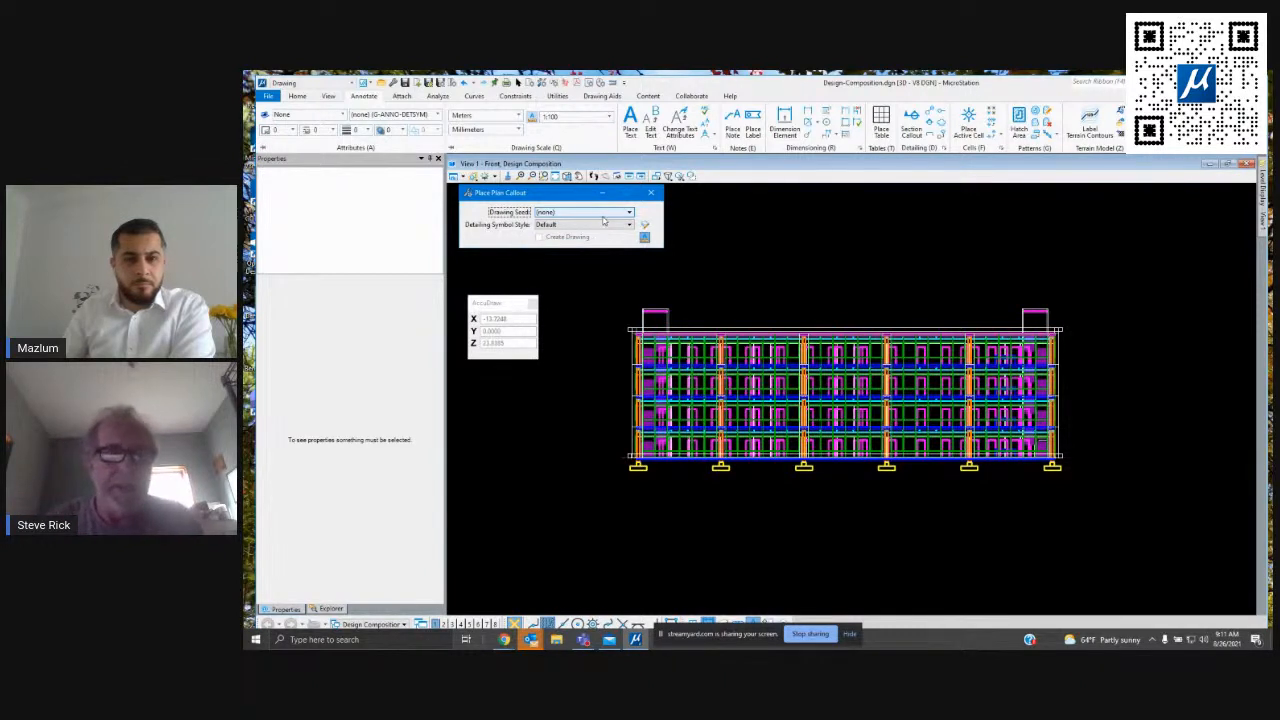
pyautogui.click(606, 216)
pyautogui.scroll(-3, 591, 276)
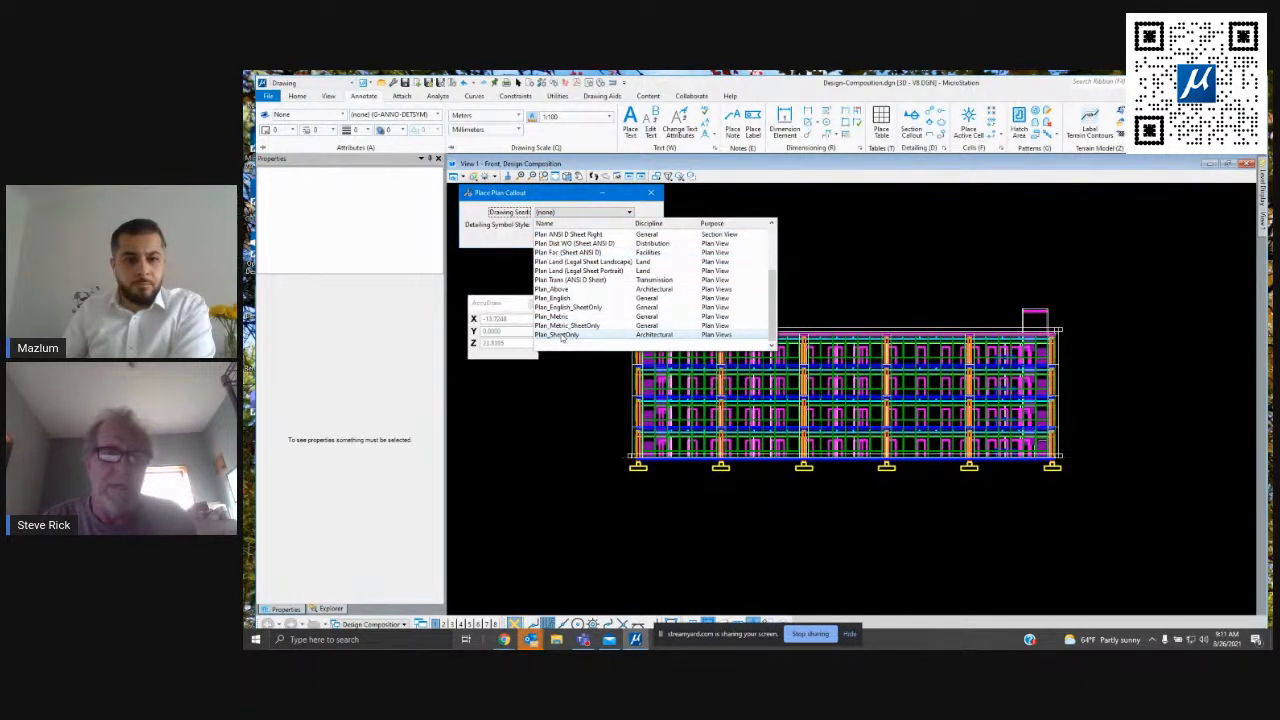
pyautogui.click(562, 336)
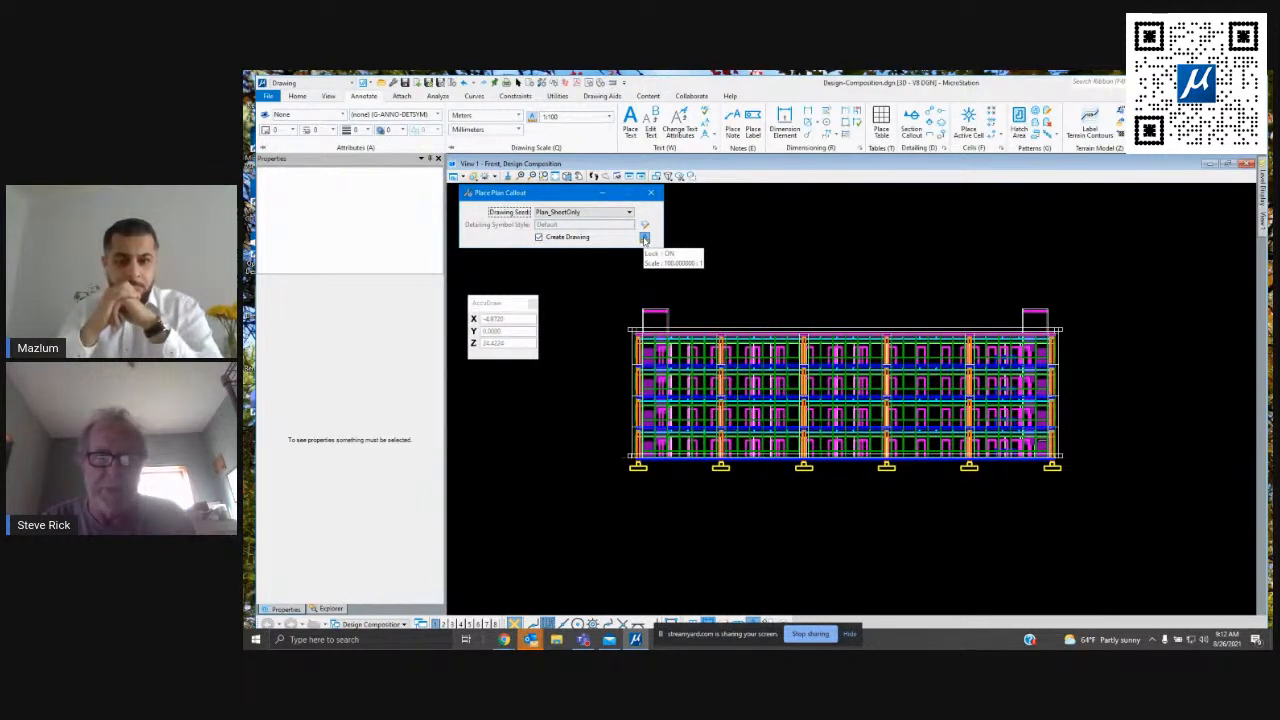
pyautogui.click(609, 443)
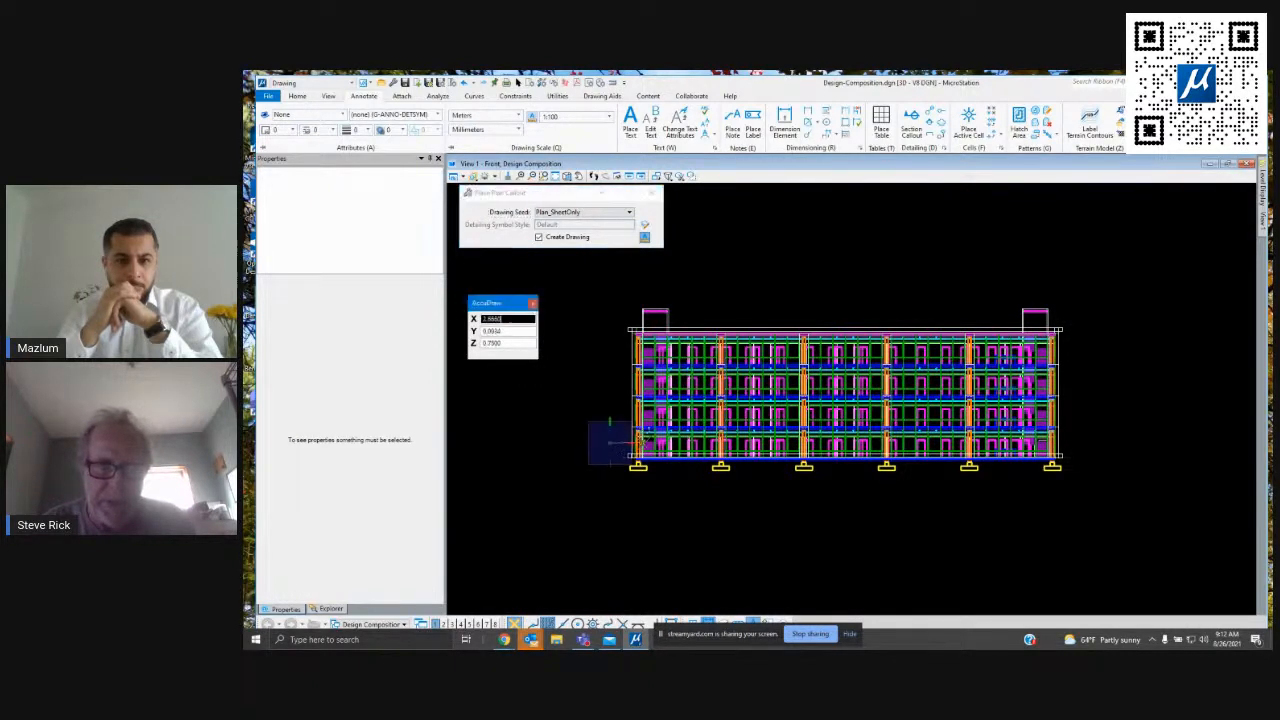
pyautogui.click(1072, 444)
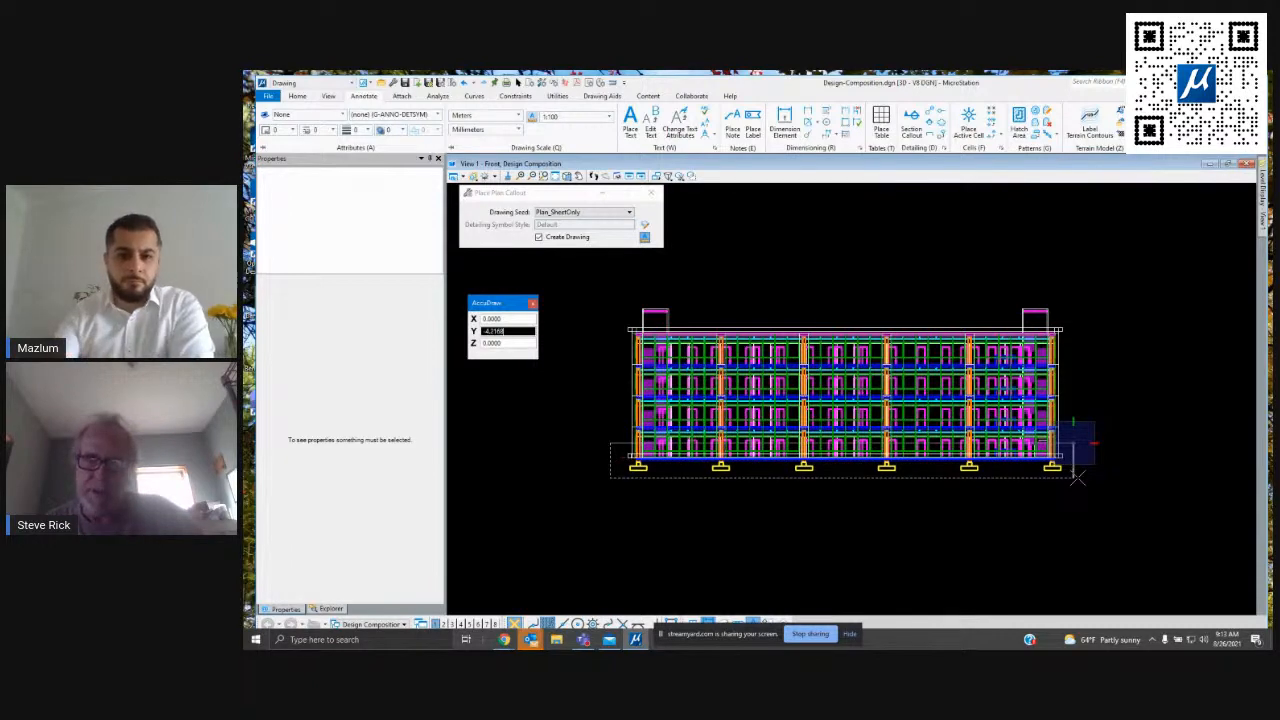
pyautogui.click(1077, 478)
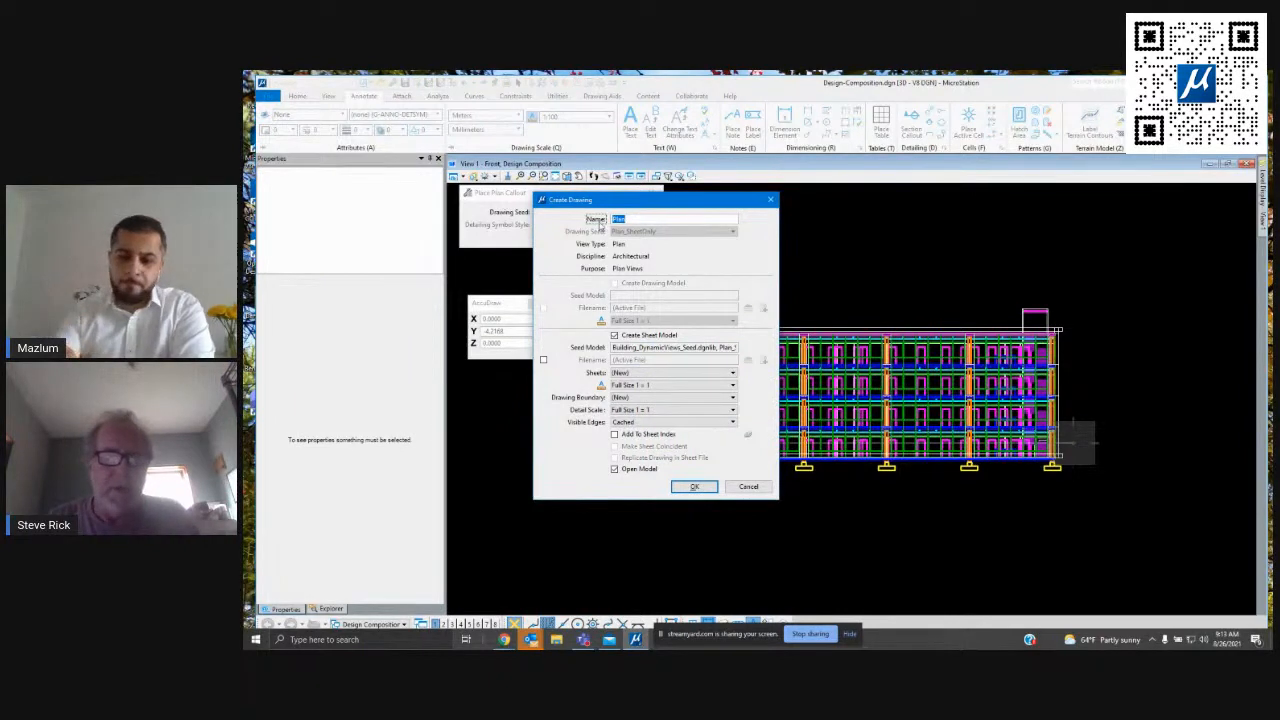
# Enter Floor Plan Drawing as the name of the sheet-only drawing, and cancel its creation.
pyautogui.moveTo(600, 200)
pyautogui.mouseDown()
pyautogui.moveTo(558, 234)
pyautogui.moveTo(528, 213)
pyautogui.mouseUp()
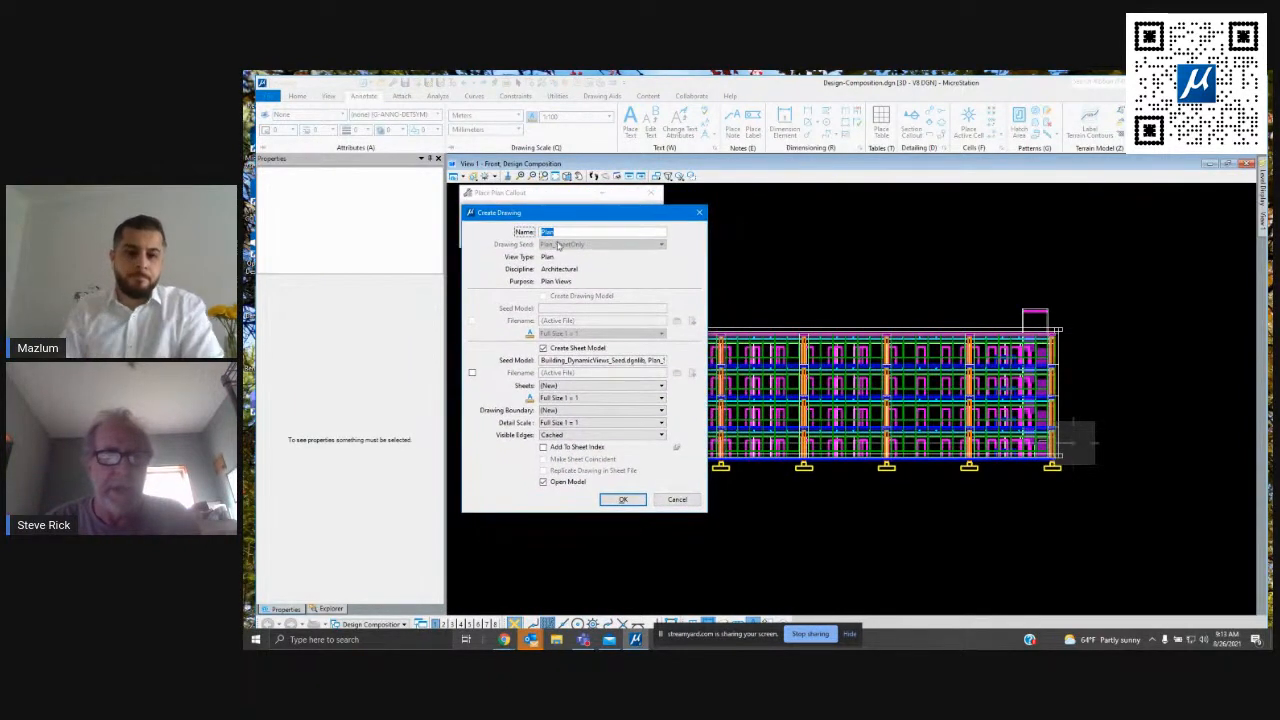
pyautogui.click(544, 234)
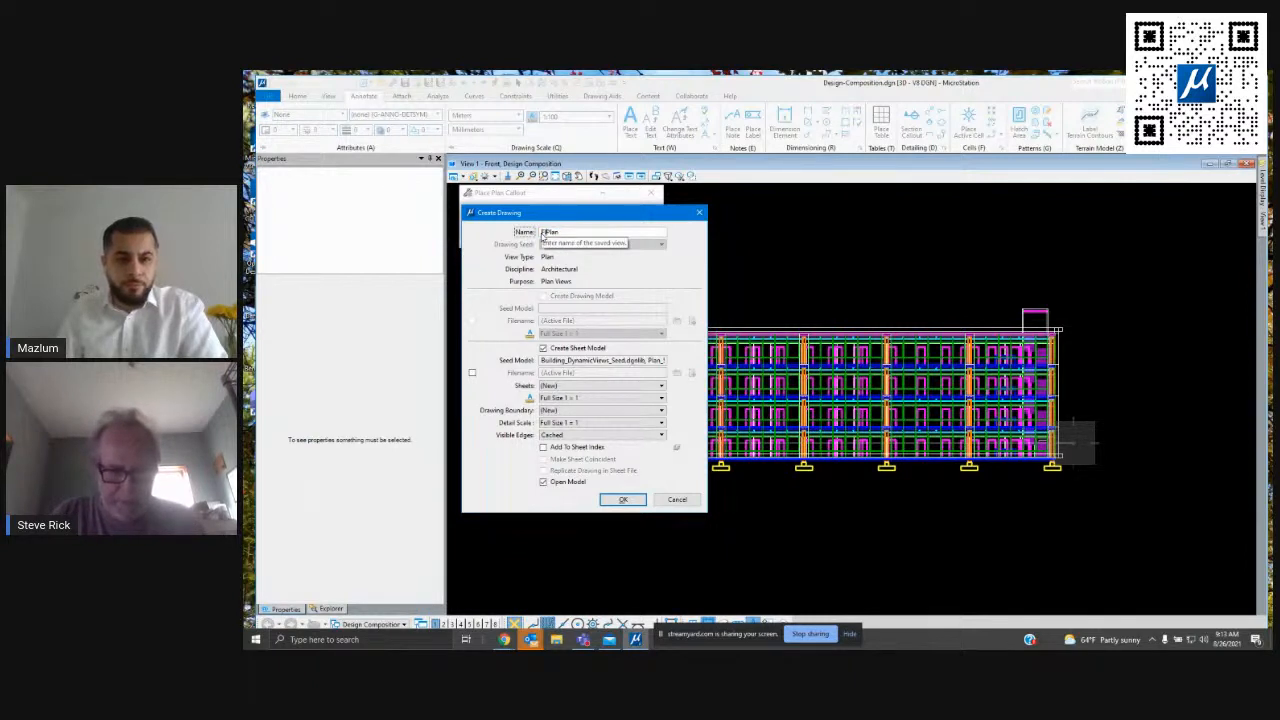
pyautogui.write('Floor')
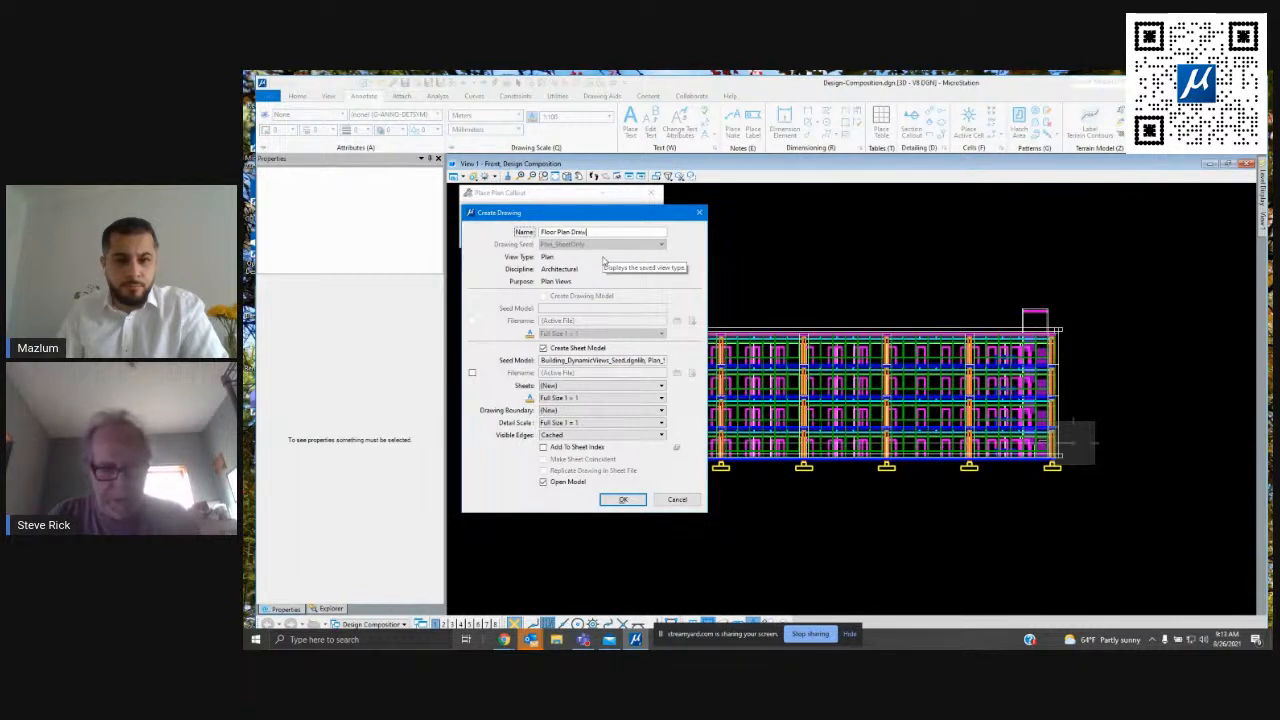
pyautogui.write('Drawing')
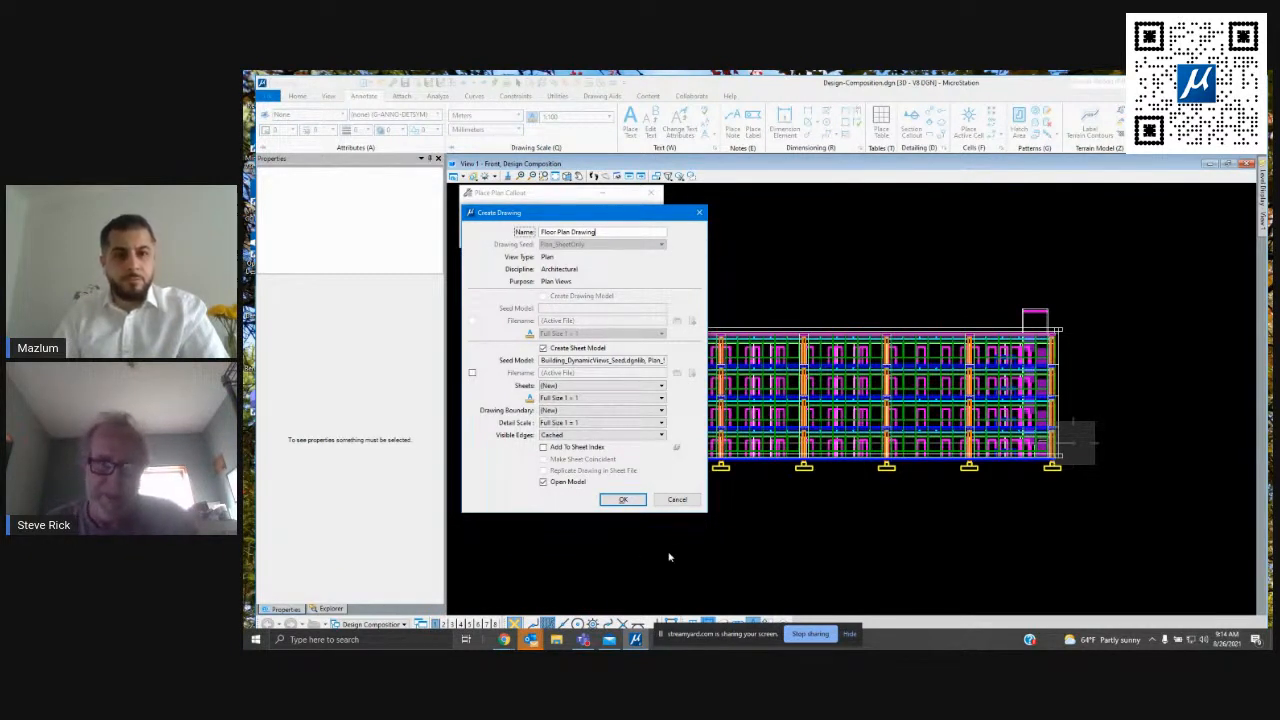
pyautogui.click(677, 501)
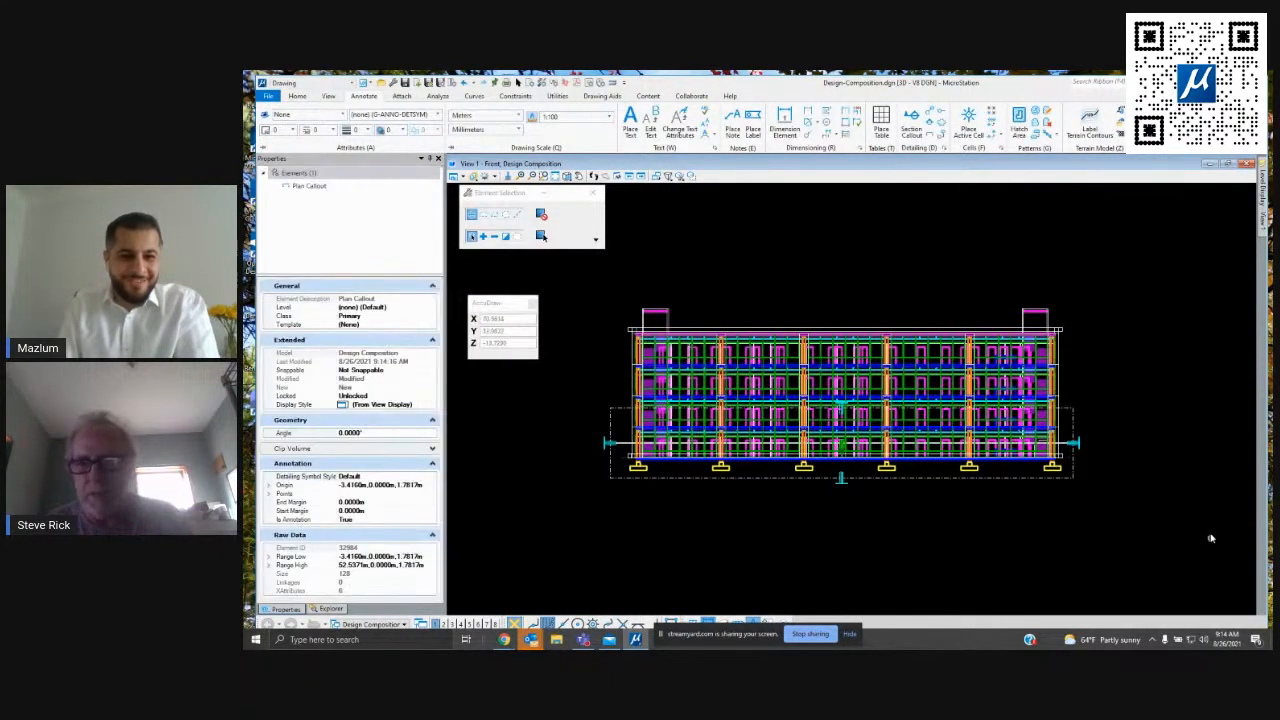
# Remove the leftover plan callout from the ground floor in the front view.
pyautogui.click(1120, 603)
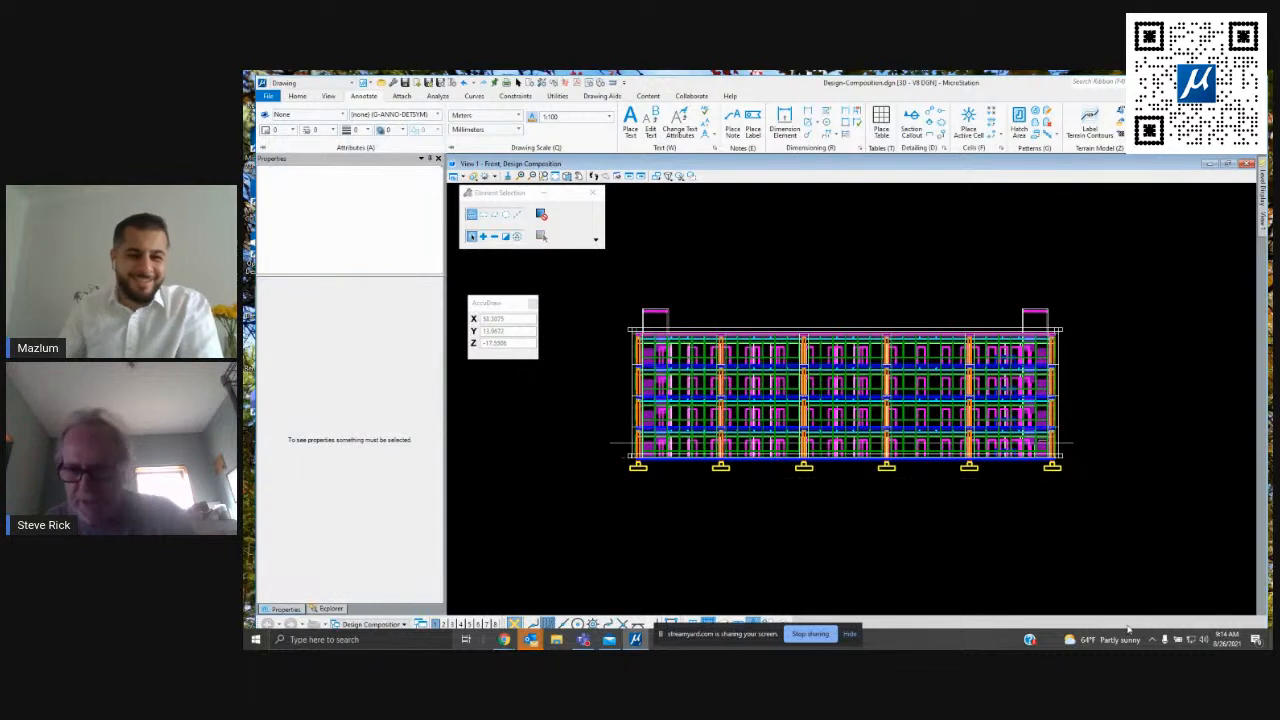
pyautogui.click(1073, 446)
pyautogui.click(1125, 557)
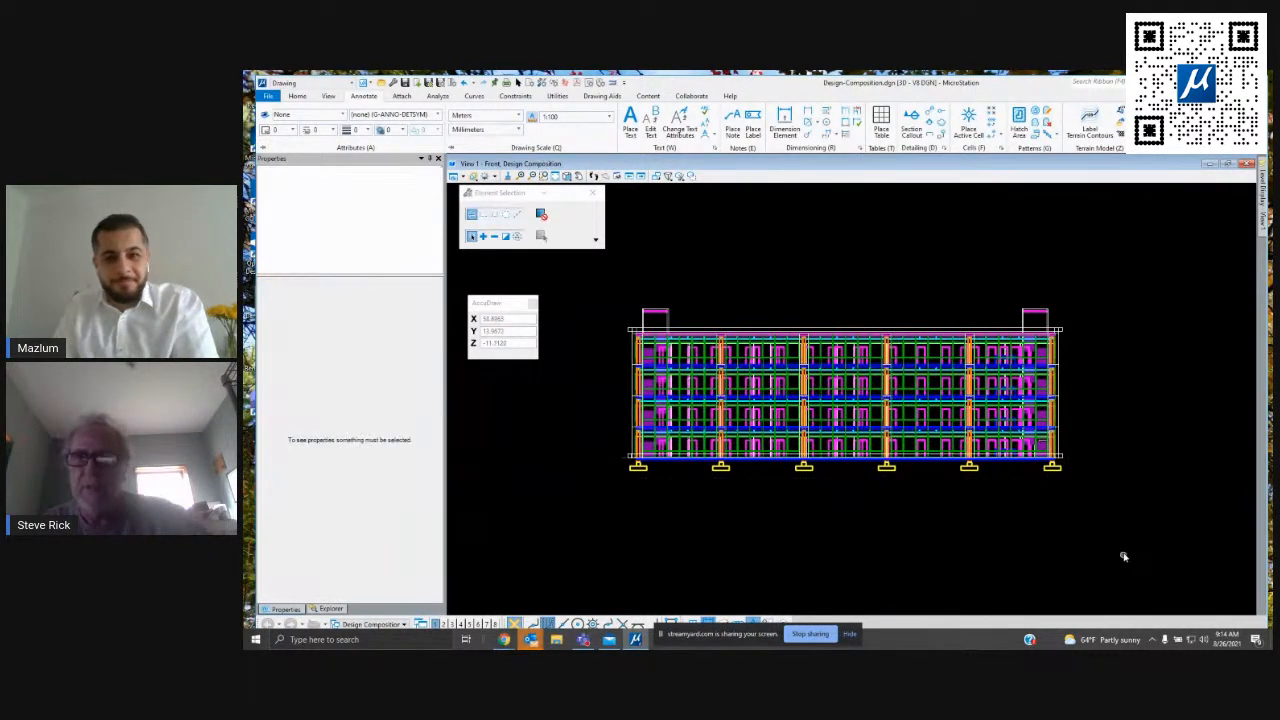
# Place a plan callout across the ground floor using the General Plan (Drawing) seed, extending about 4 m downward past the footings.
pyautogui.click(930, 132)
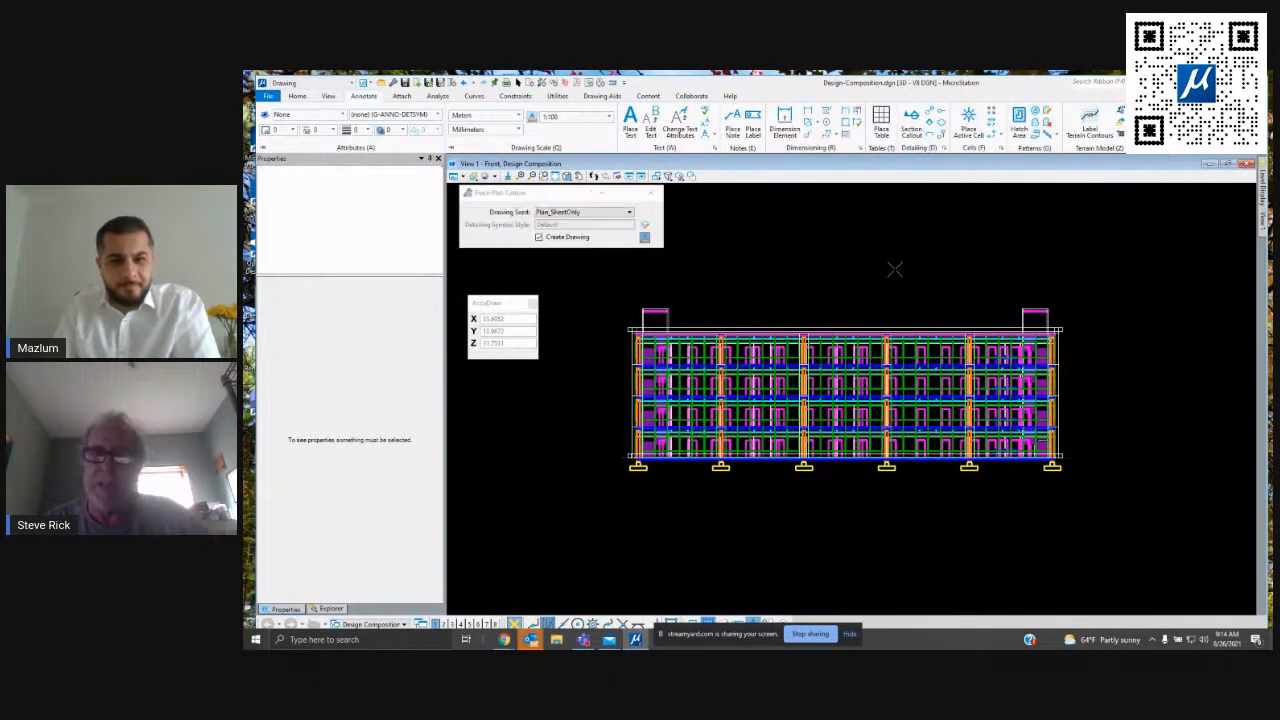
pyautogui.click(619, 215)
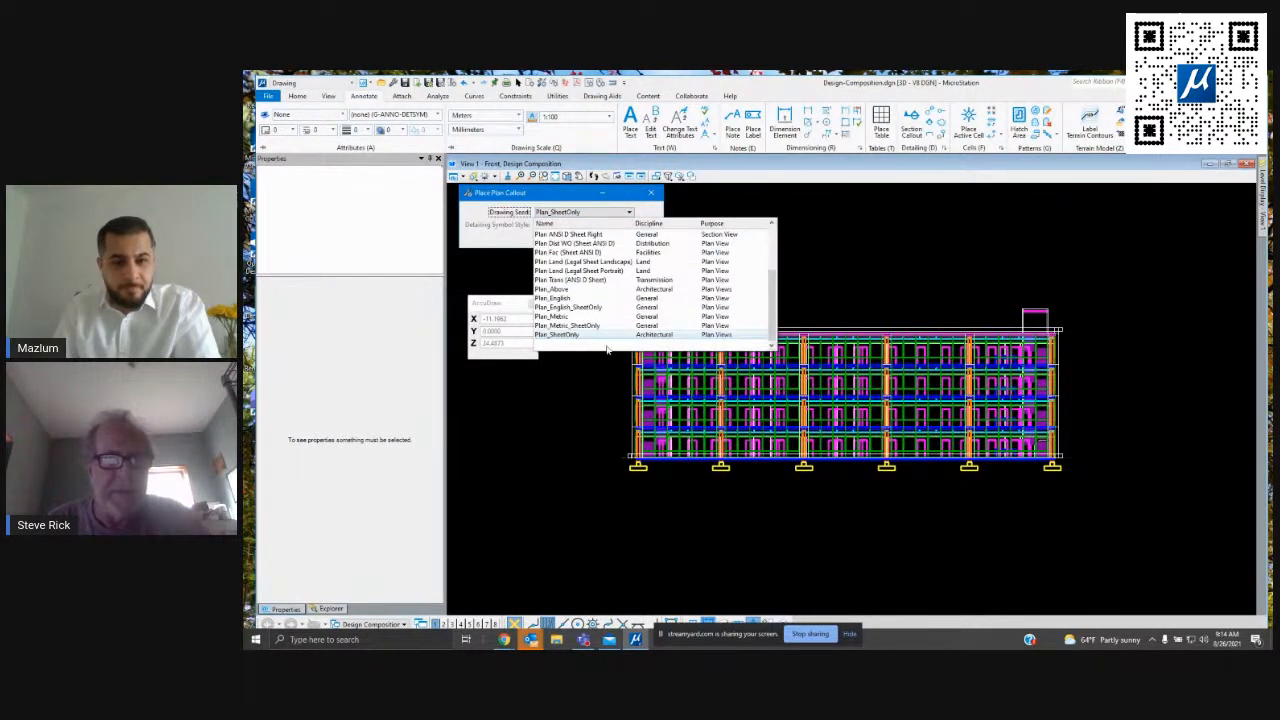
pyautogui.scroll(3, 602, 342)
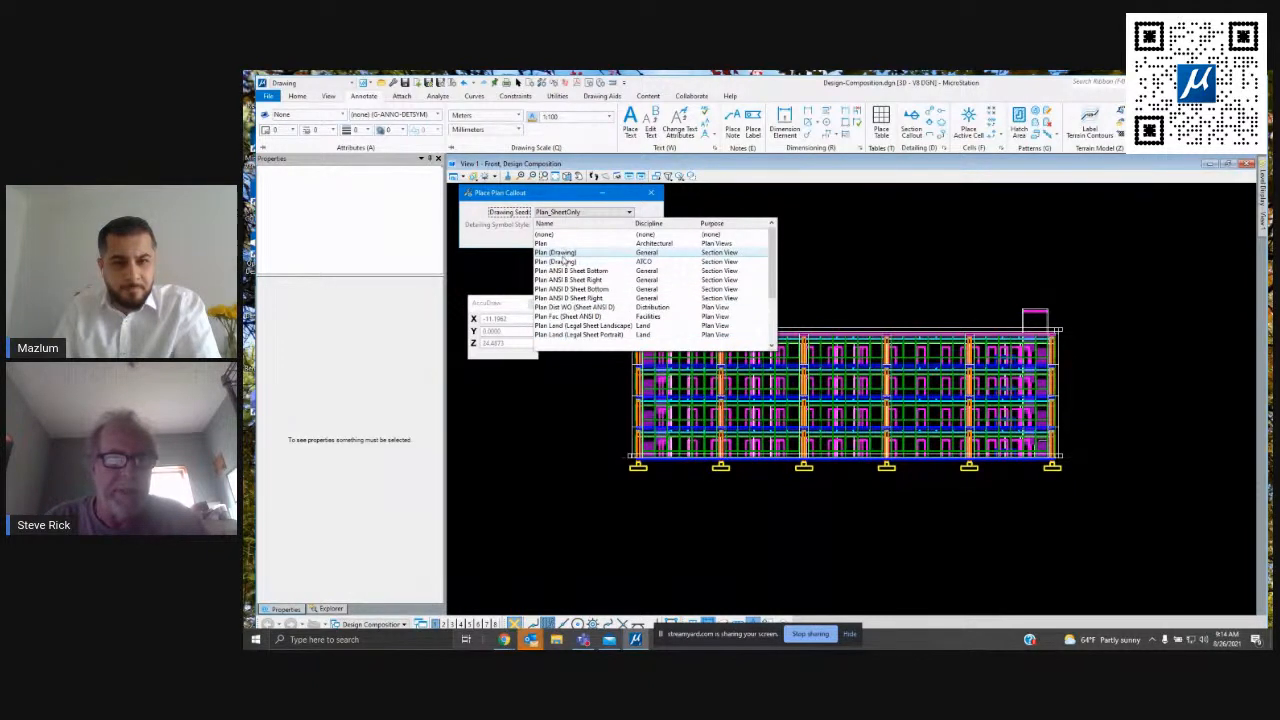
pyautogui.click(563, 255)
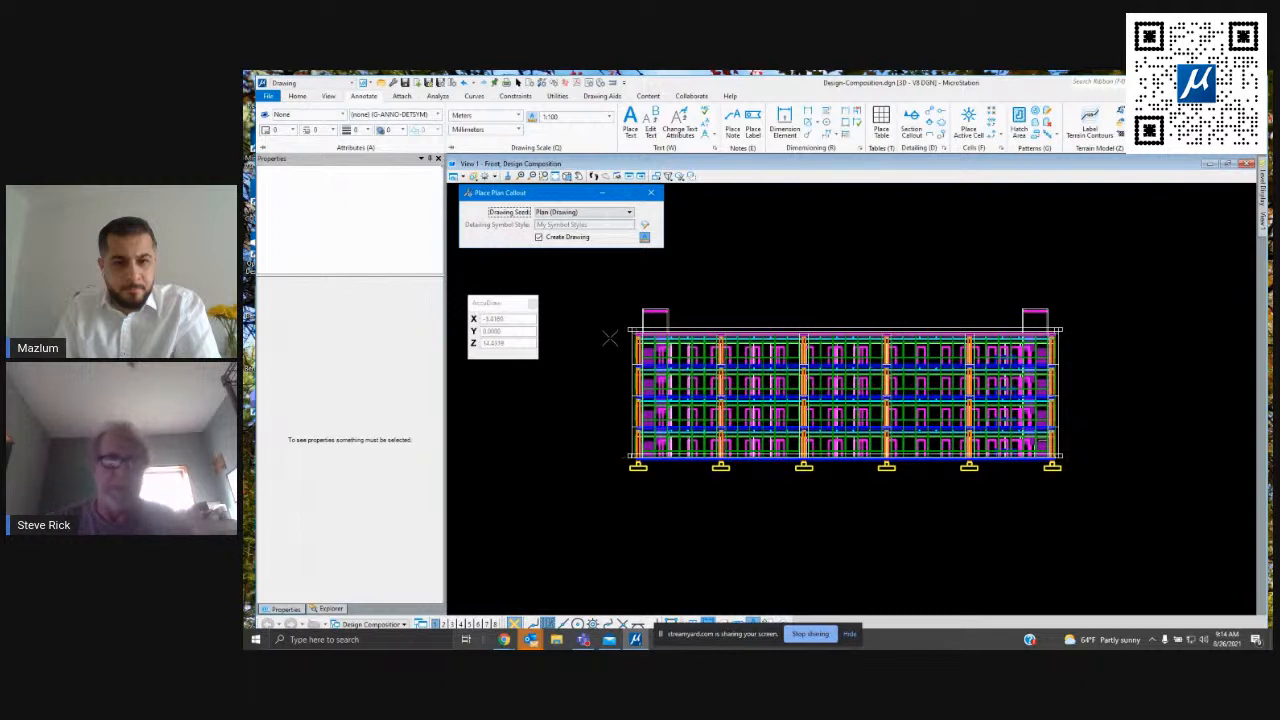
pyautogui.click(612, 445)
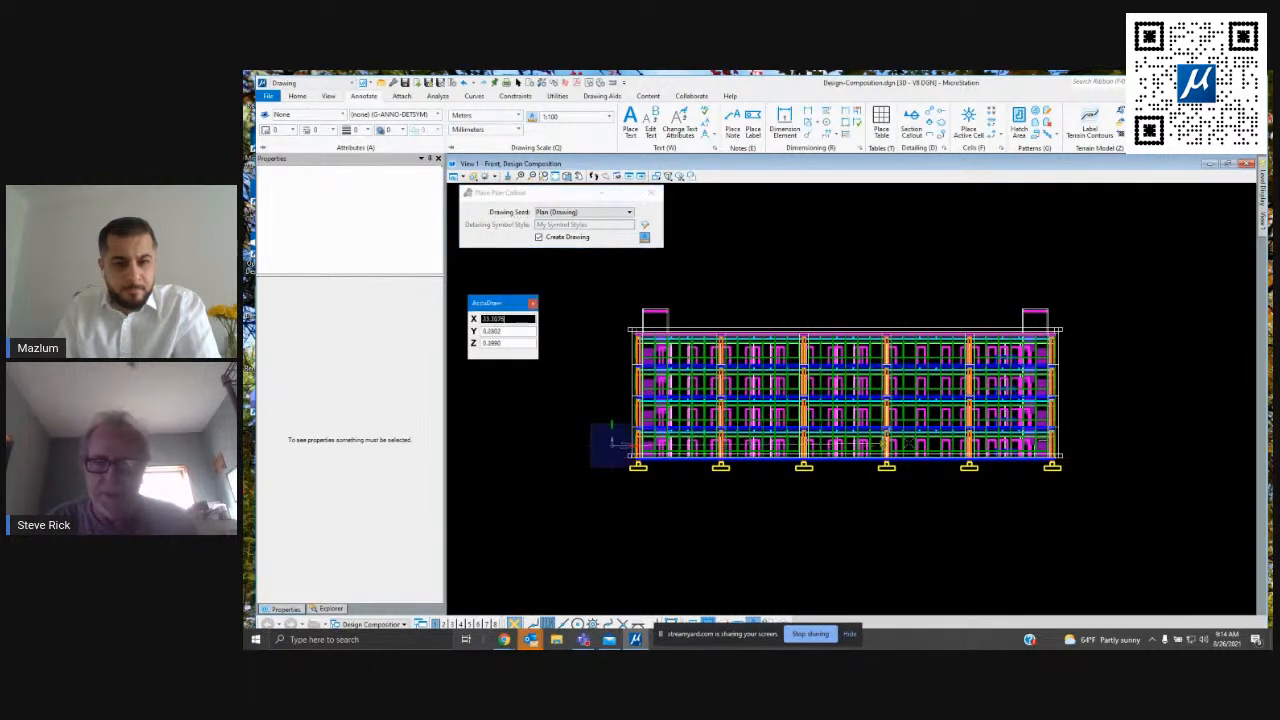
pyautogui.click(1076, 446)
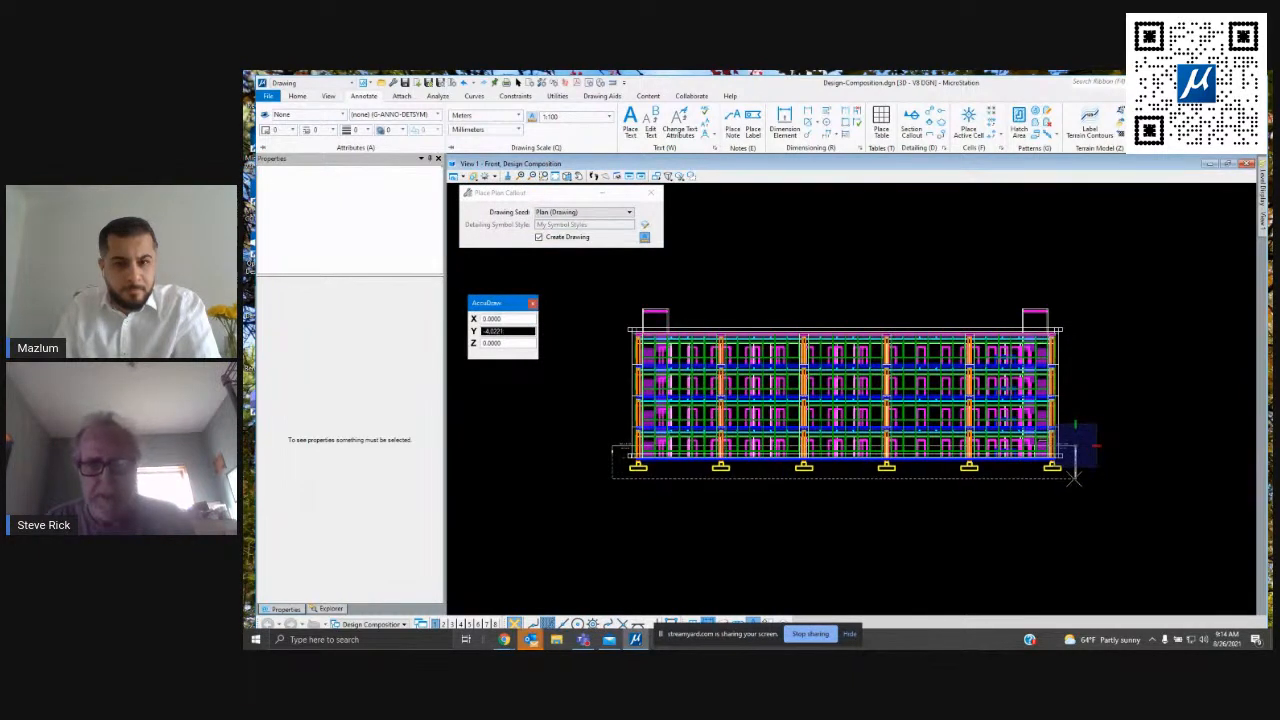
pyautogui.click(1073, 478)
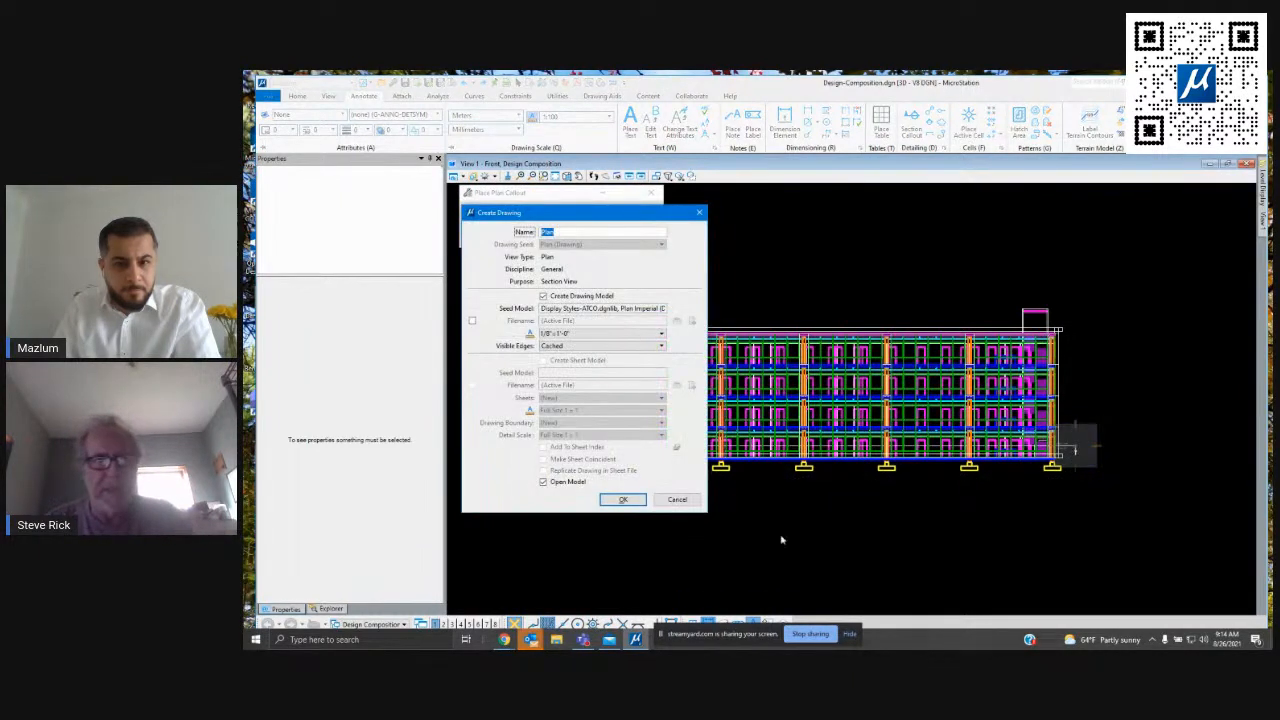
# Create and open the drawing model named Floor Plan Drawing, and move the AccuDraw window off the plan.
pyautogui.click(547, 232)
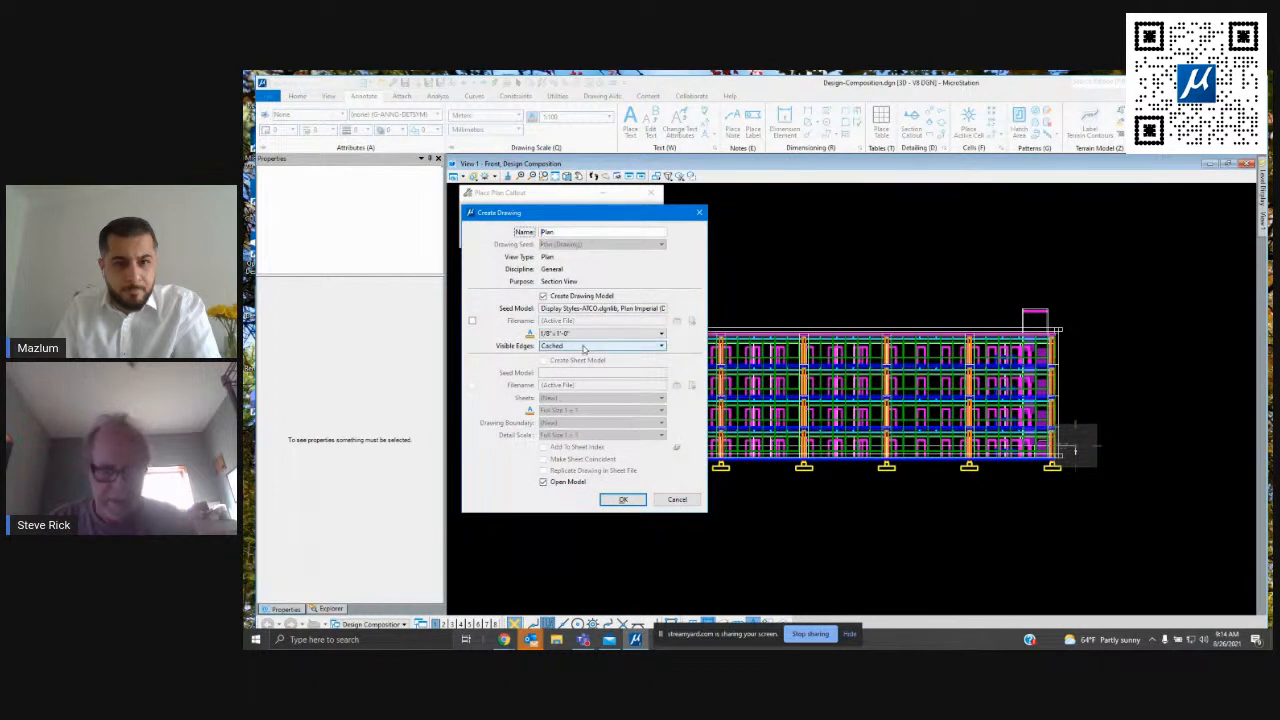
pyautogui.write('Floor')
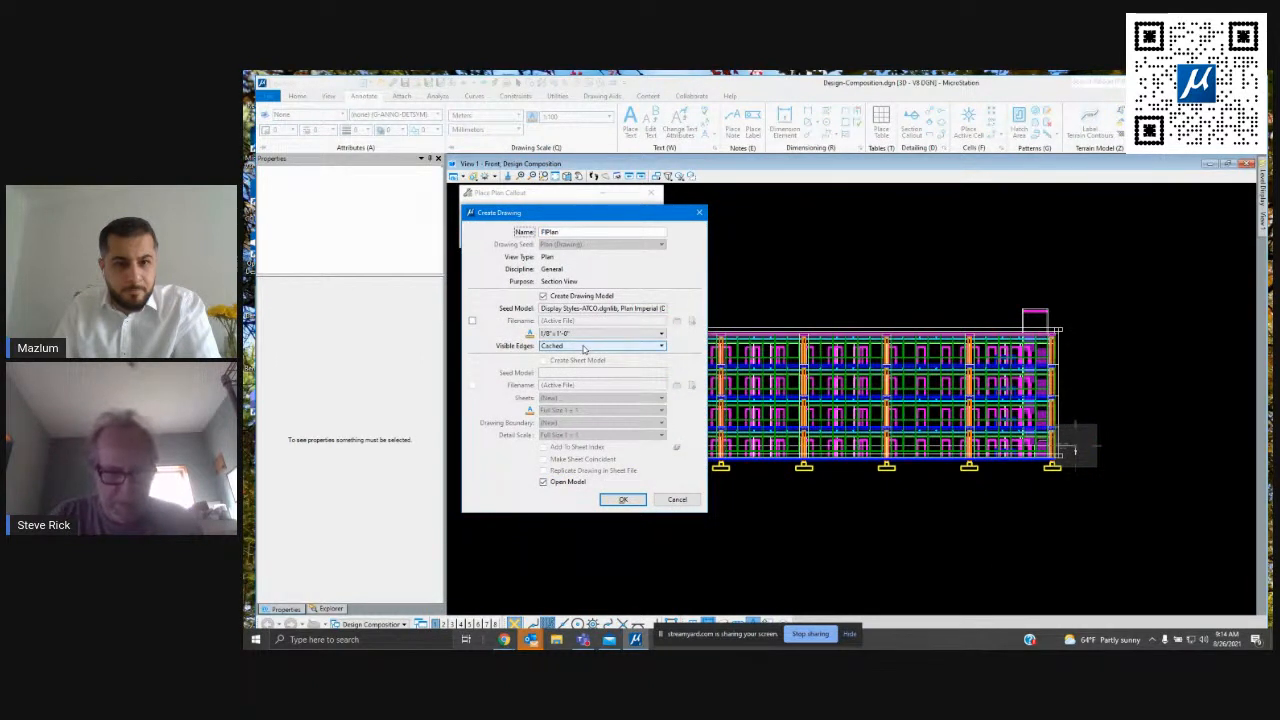
pyautogui.write(' Plan')
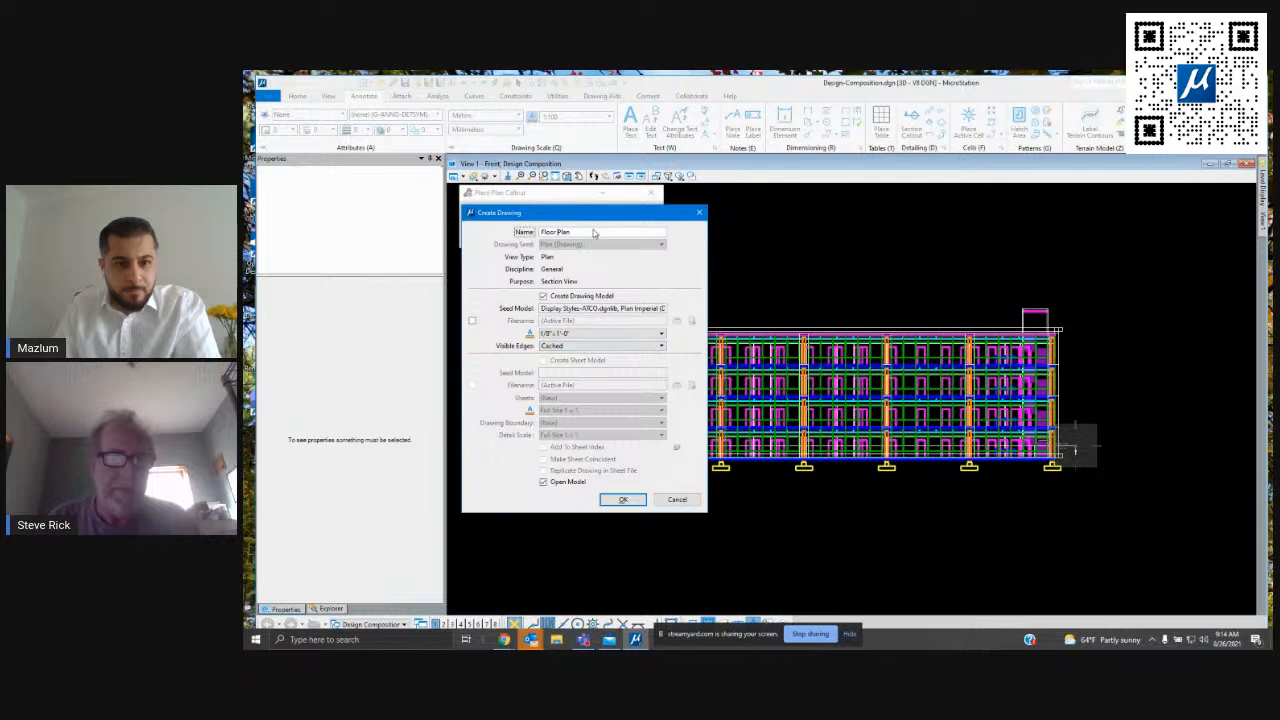
pyautogui.write(' Drawing')
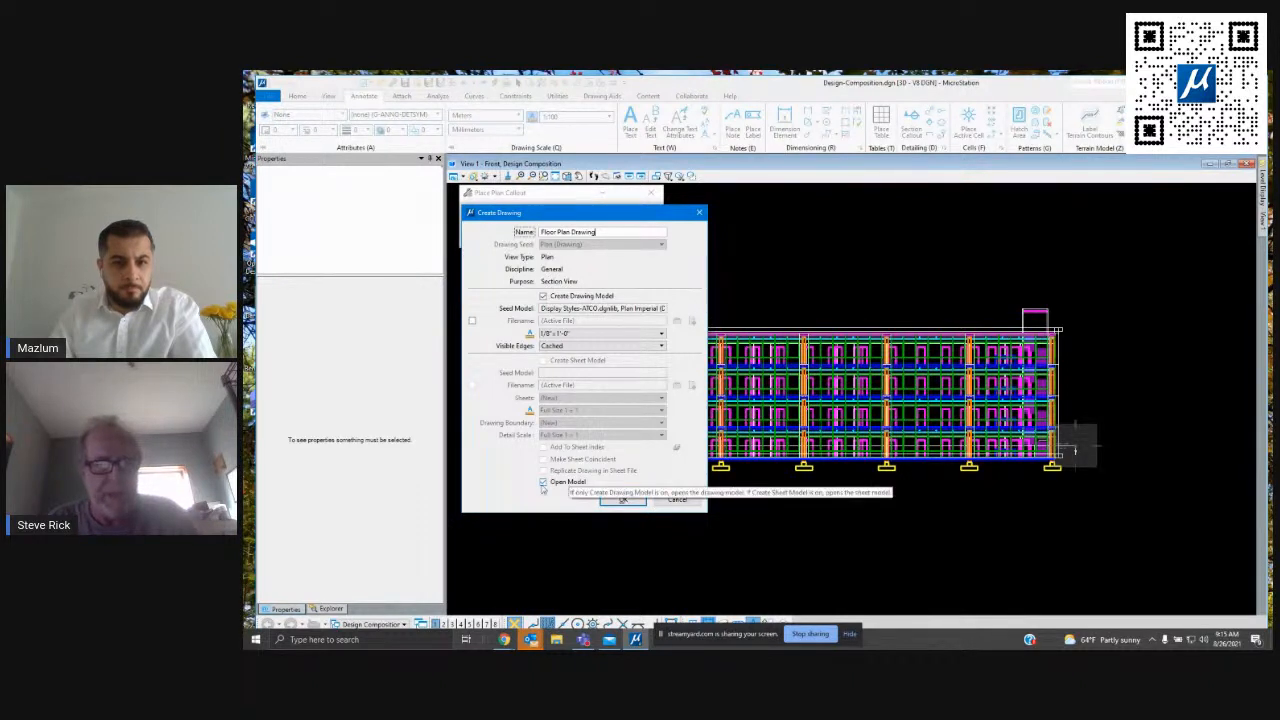
pyautogui.click(622, 500)
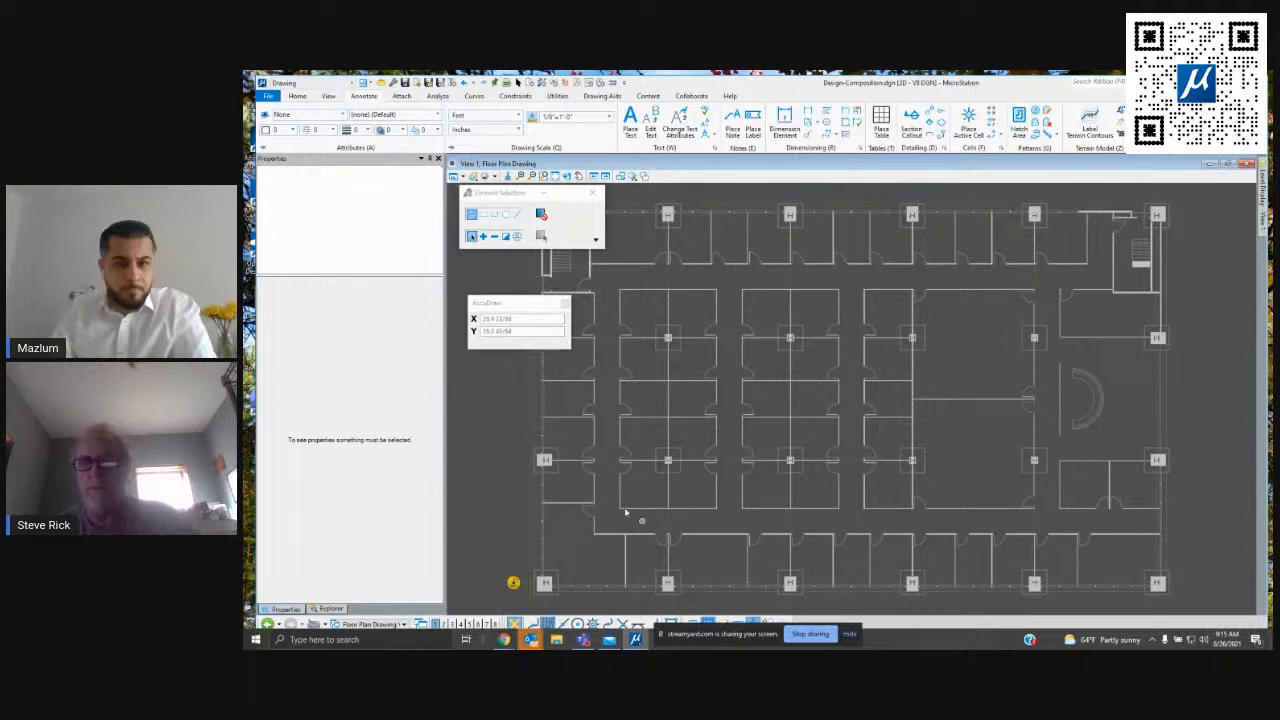
pyautogui.moveTo(513, 304); pyautogui.dragTo(413, 322)
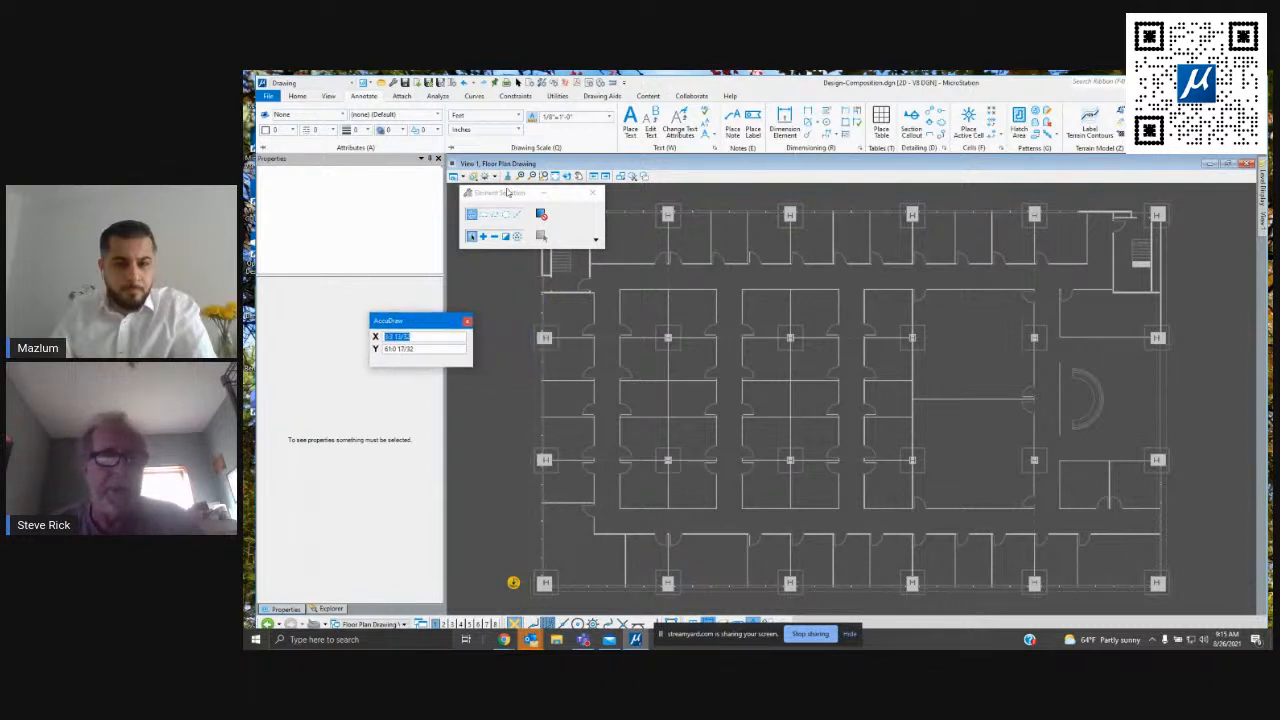
# Move the Element Selection window off the plan and start placing a two-point named boundary with Create Drawing enabled.
pyautogui.moveTo(514, 195); pyautogui.dragTo(419, 209)
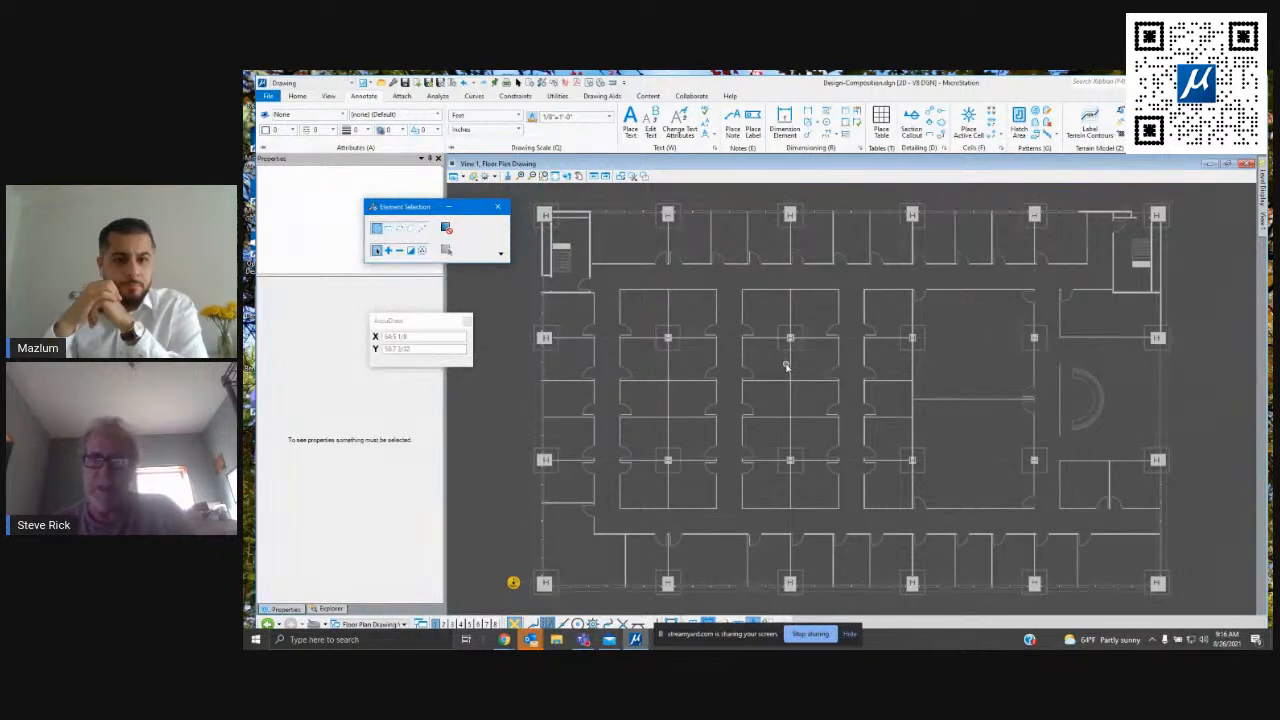
pyautogui.scroll(-1, 814, 372)
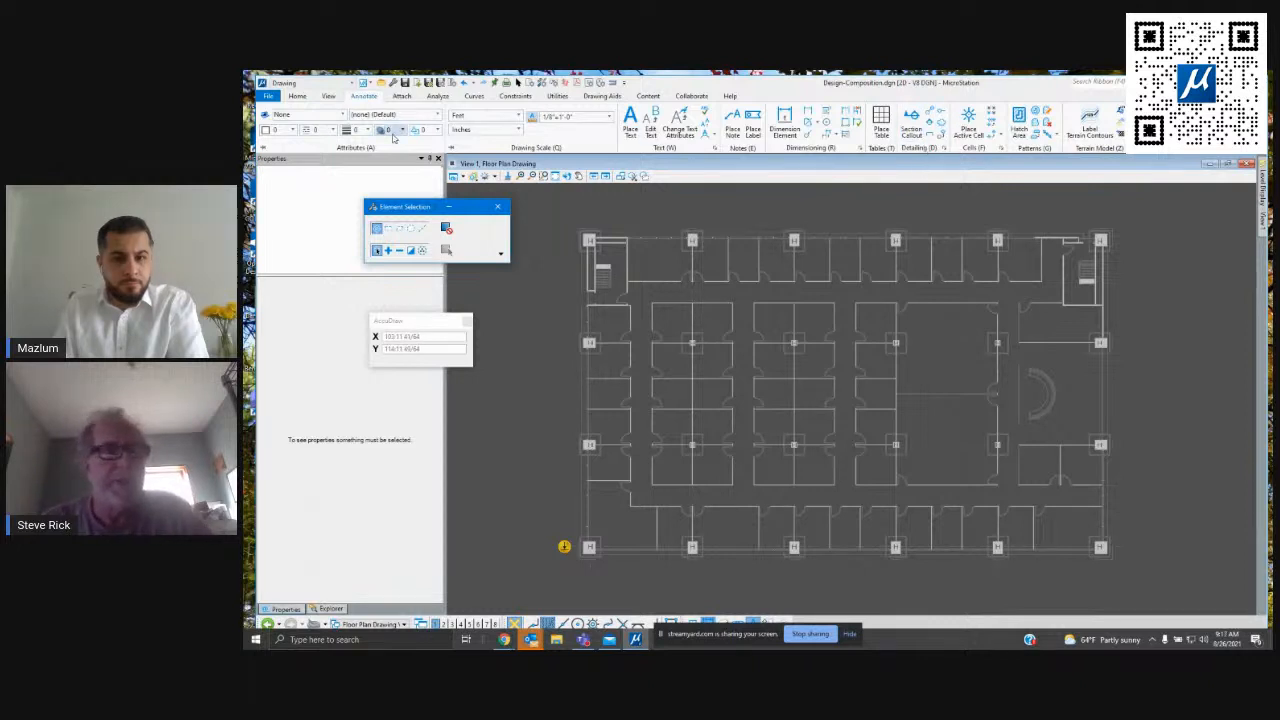
pyautogui.click(329, 96)
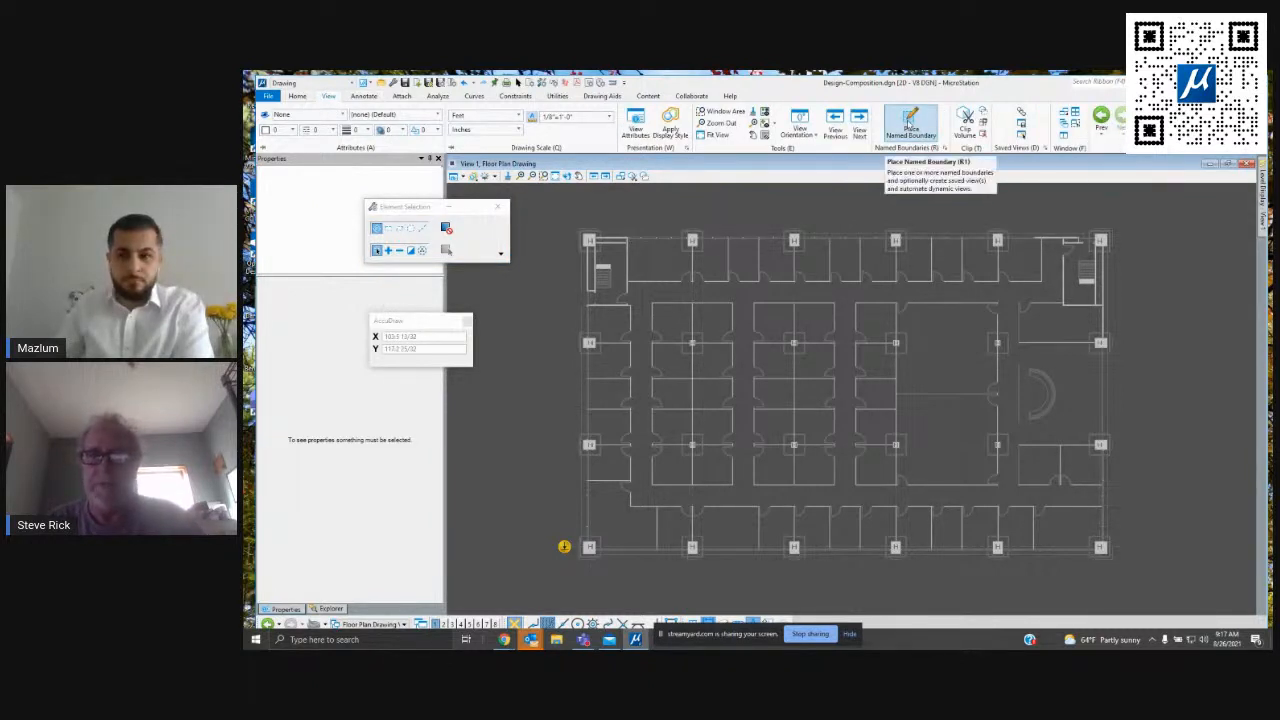
pyautogui.click(910, 122)
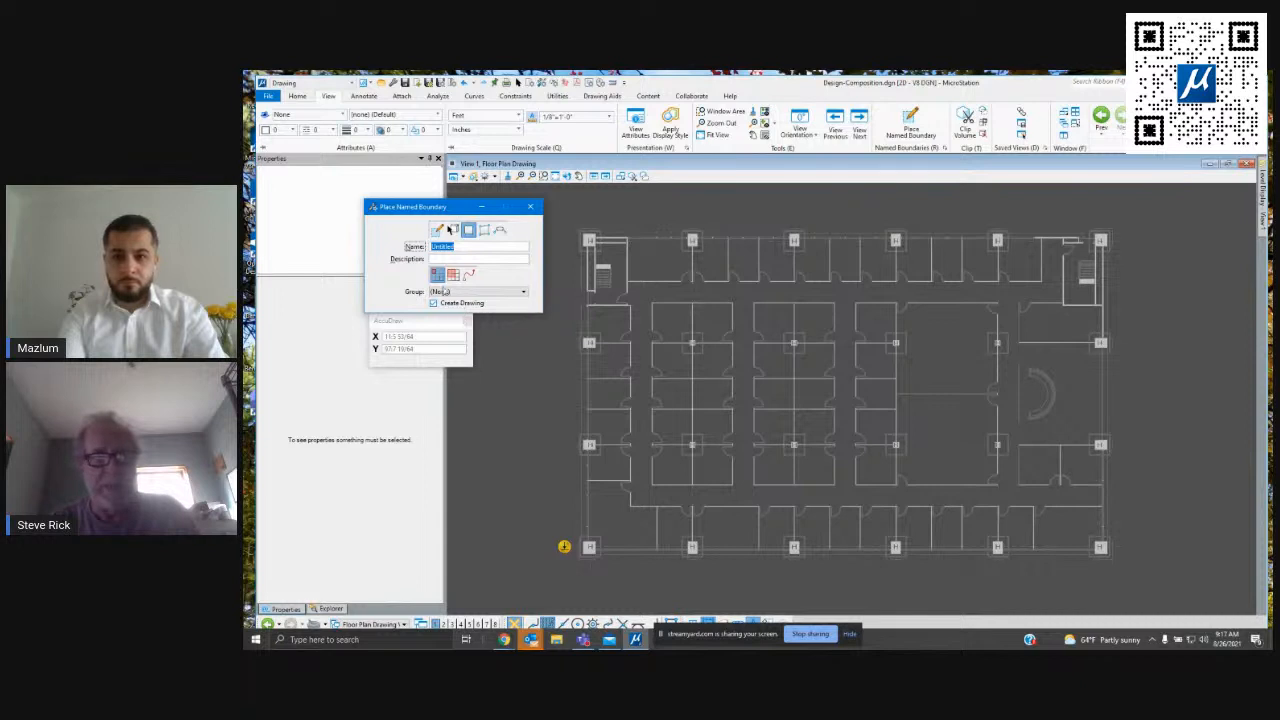
pyautogui.moveTo(441, 207); pyautogui.dragTo(401, 187)
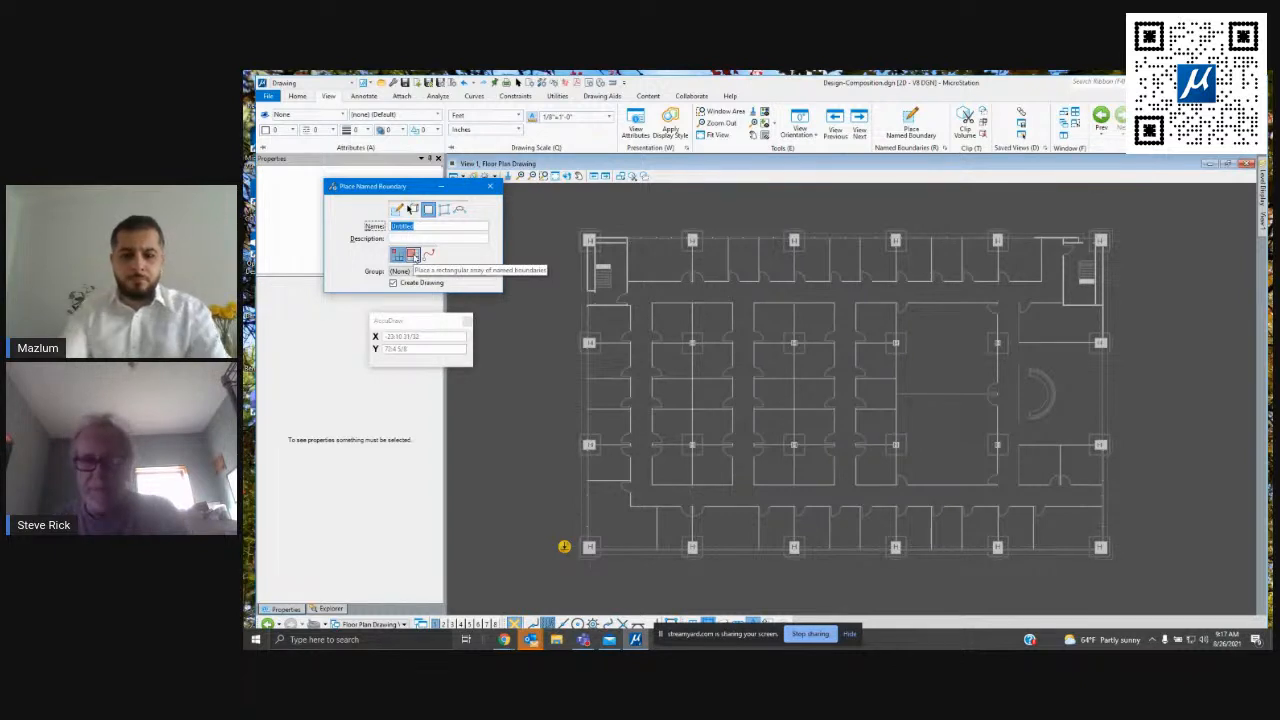
# Set the active level to Drawing Boundaries and place a rectangular named boundary around the whole floor plan.
pyautogui.click(556, 216)
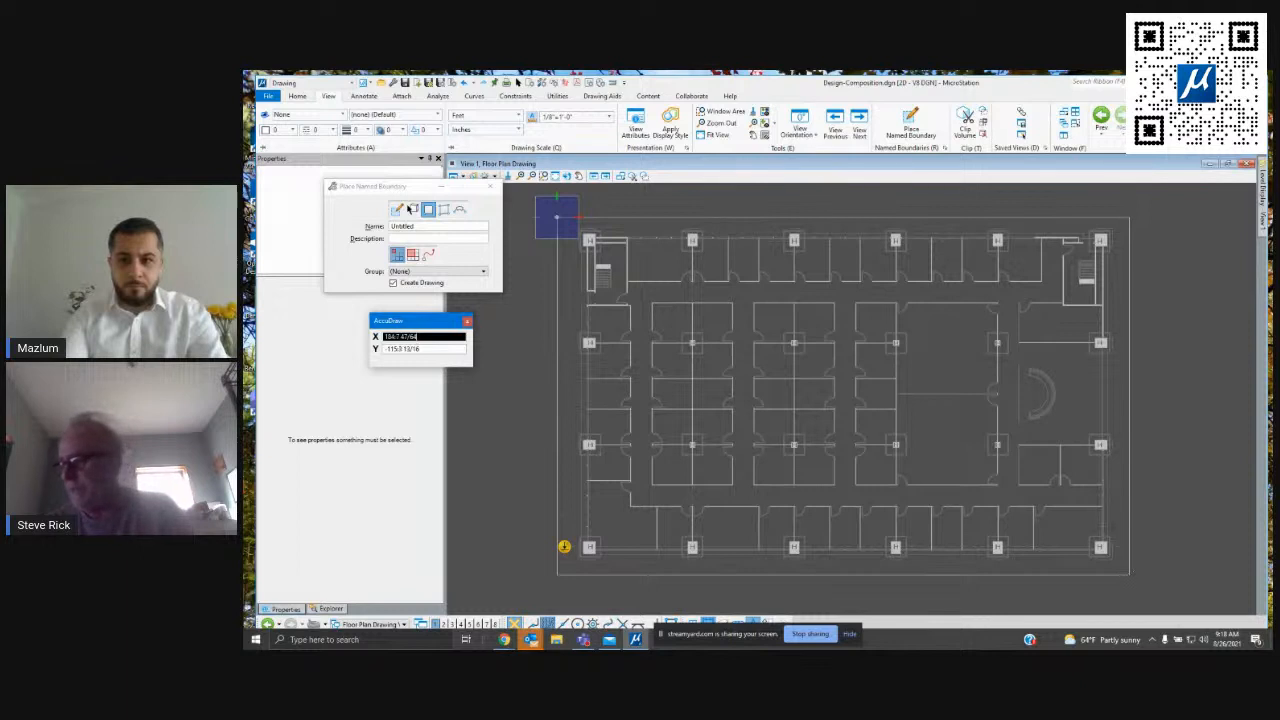
pyautogui.click(1129, 575)
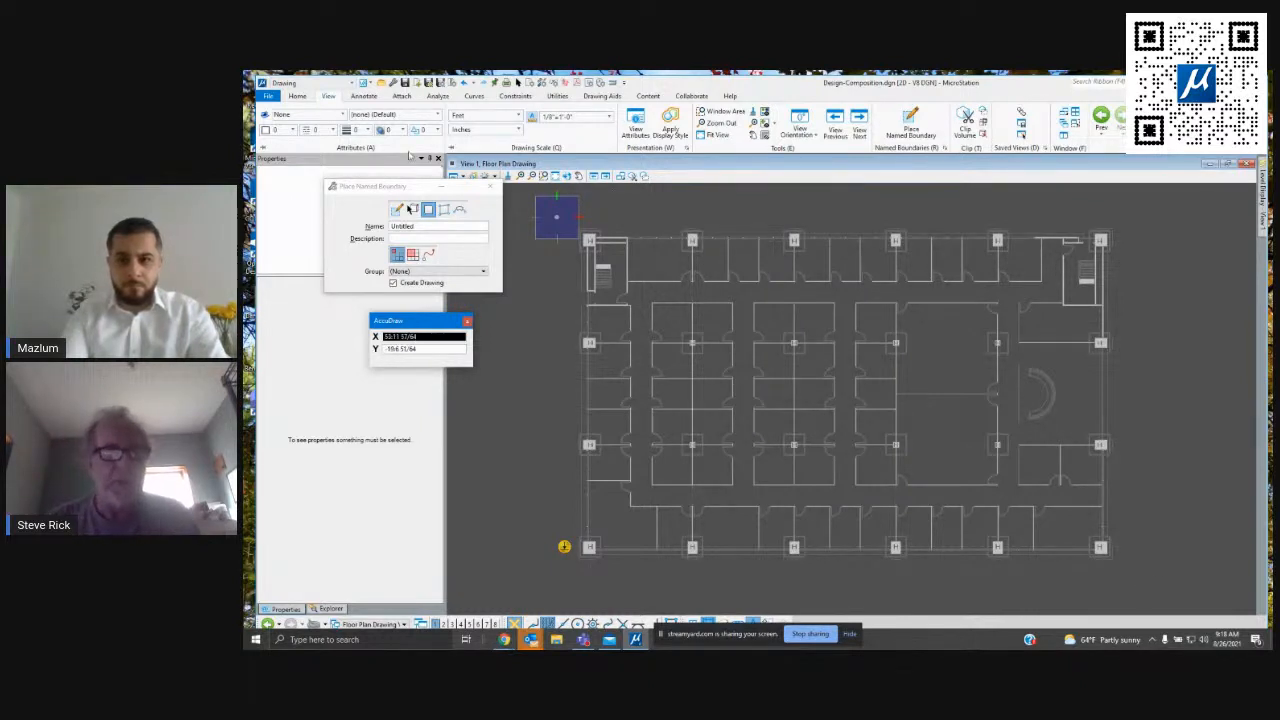
pyautogui.click(437, 117)
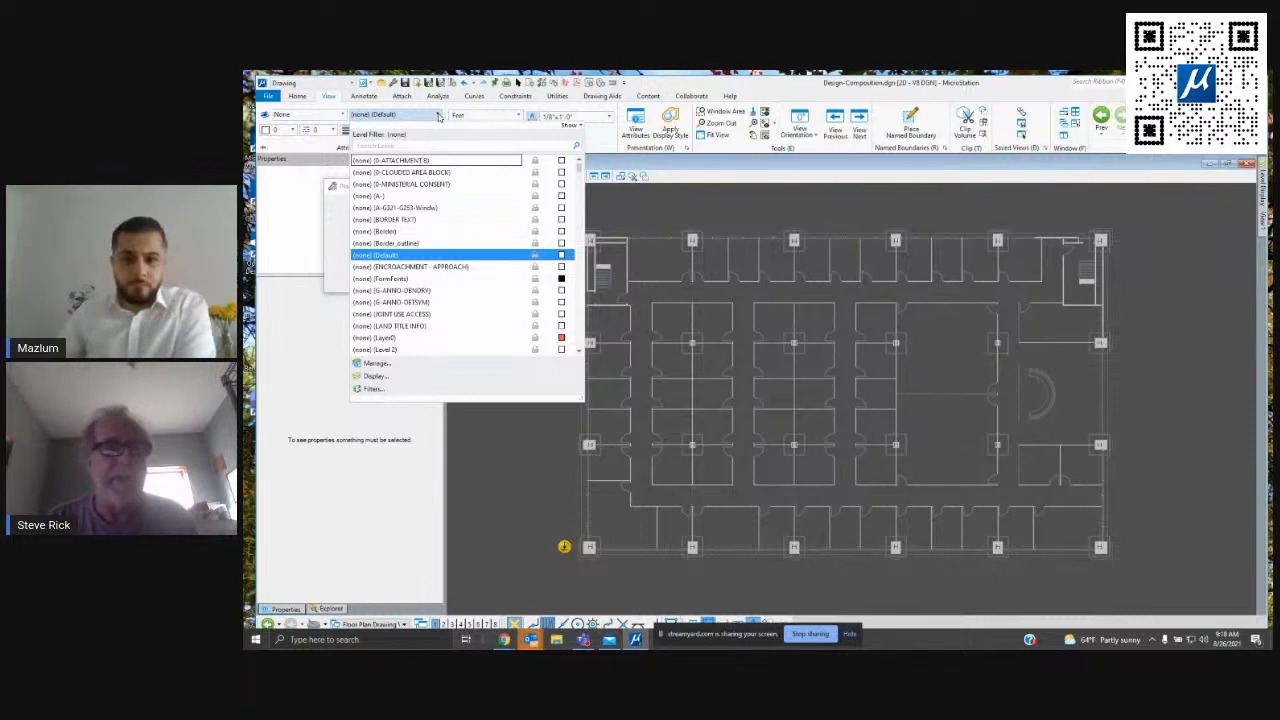
pyautogui.click(408, 147)
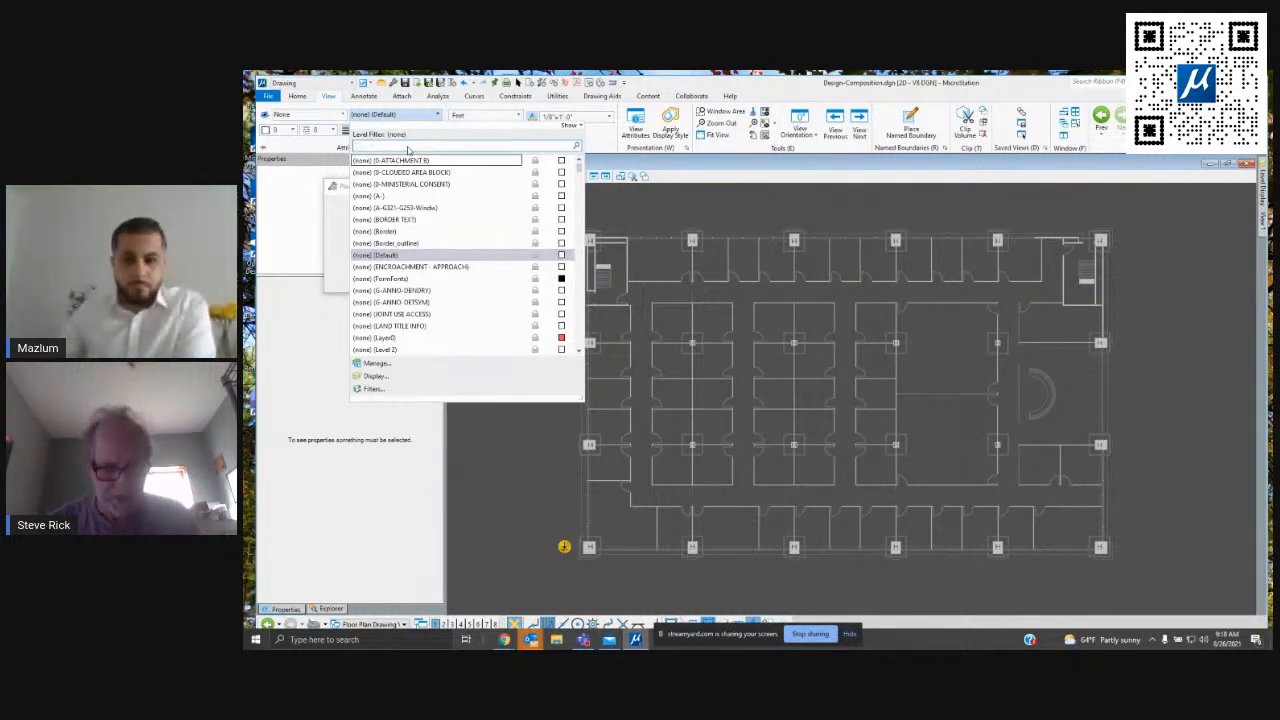
pyautogui.write('boun')
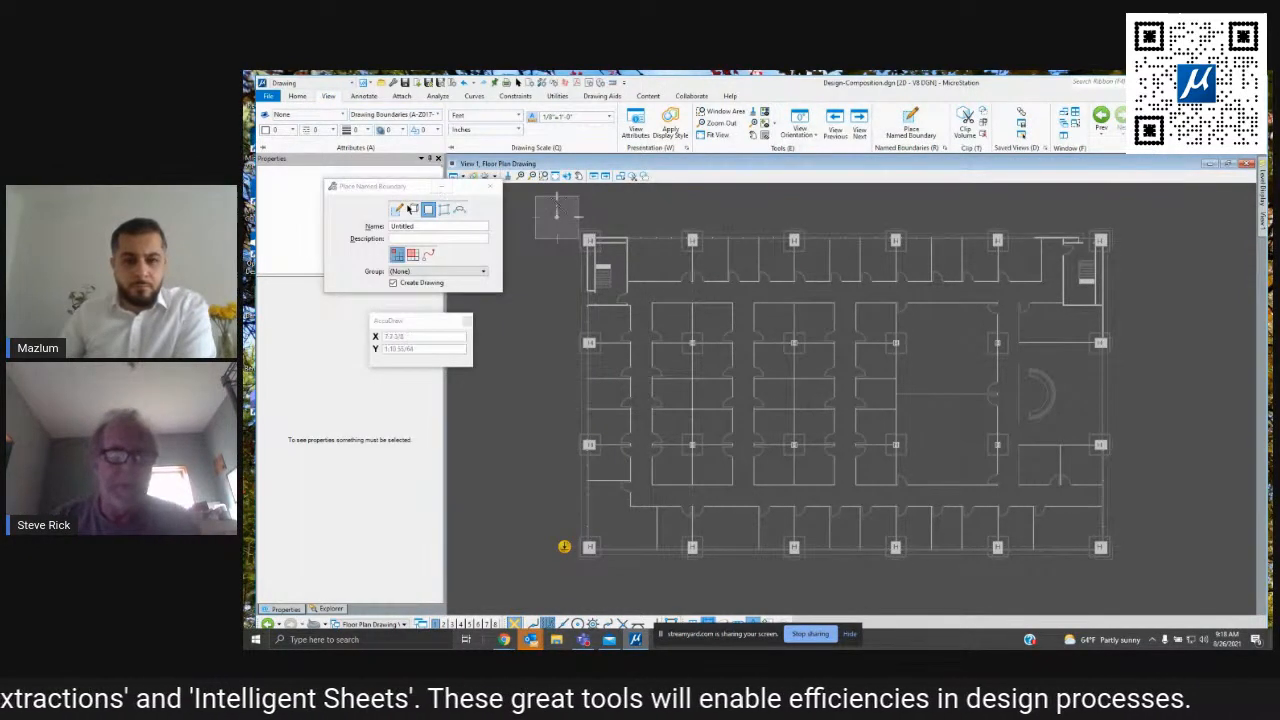
pyautogui.click(556, 215)
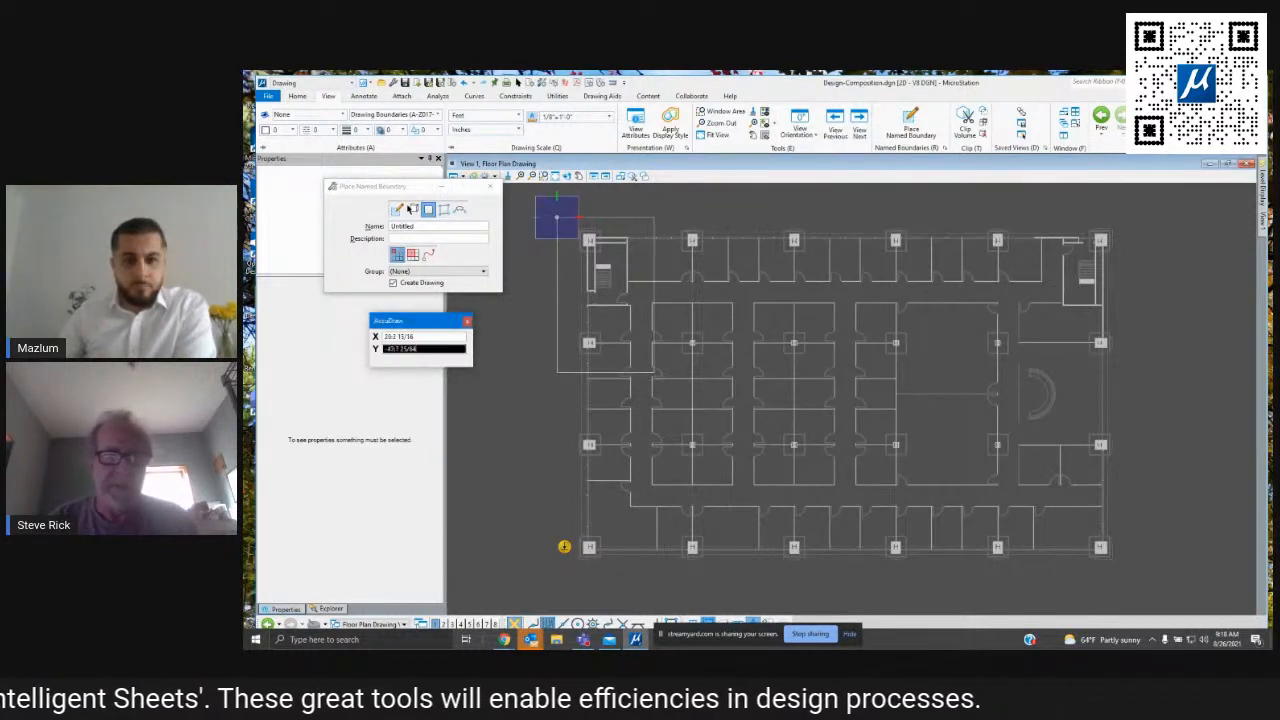
pyautogui.click(1130, 573)
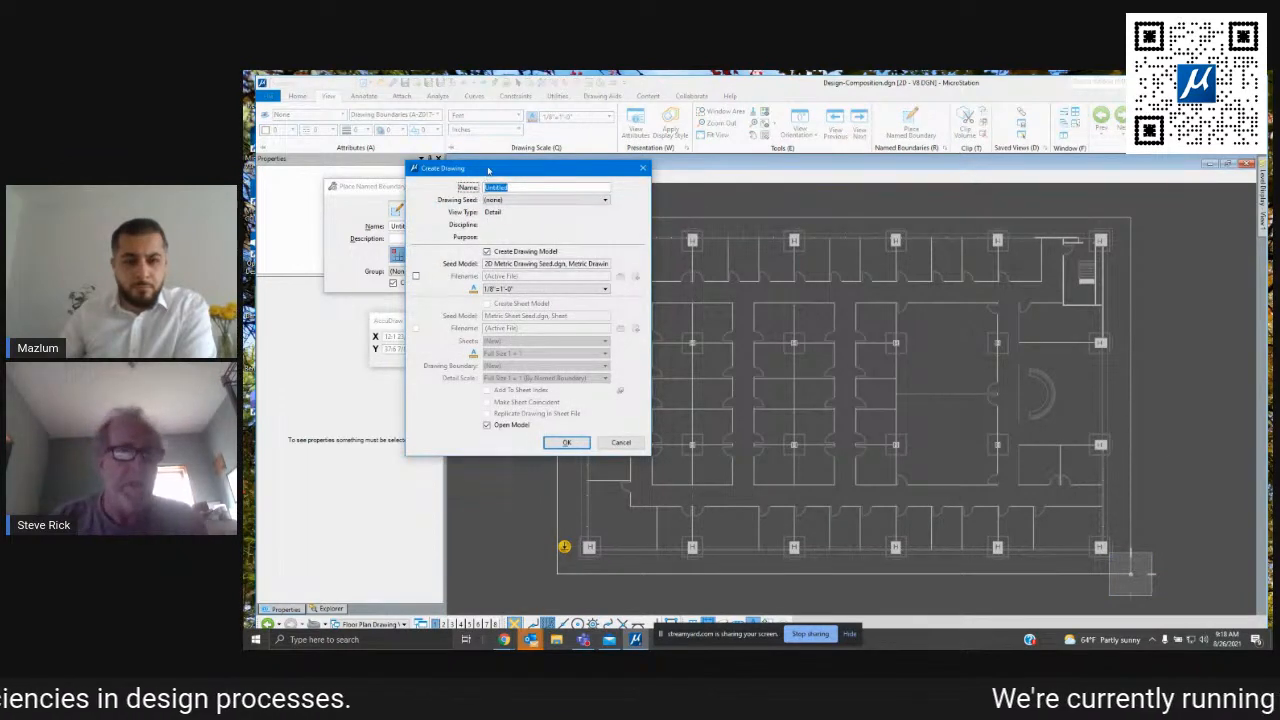
# Create and open a sheet model from the named boundary using the Top_SheetOnly drawing seed.
pyautogui.moveTo(488, 170); pyautogui.dragTo(461, 245)
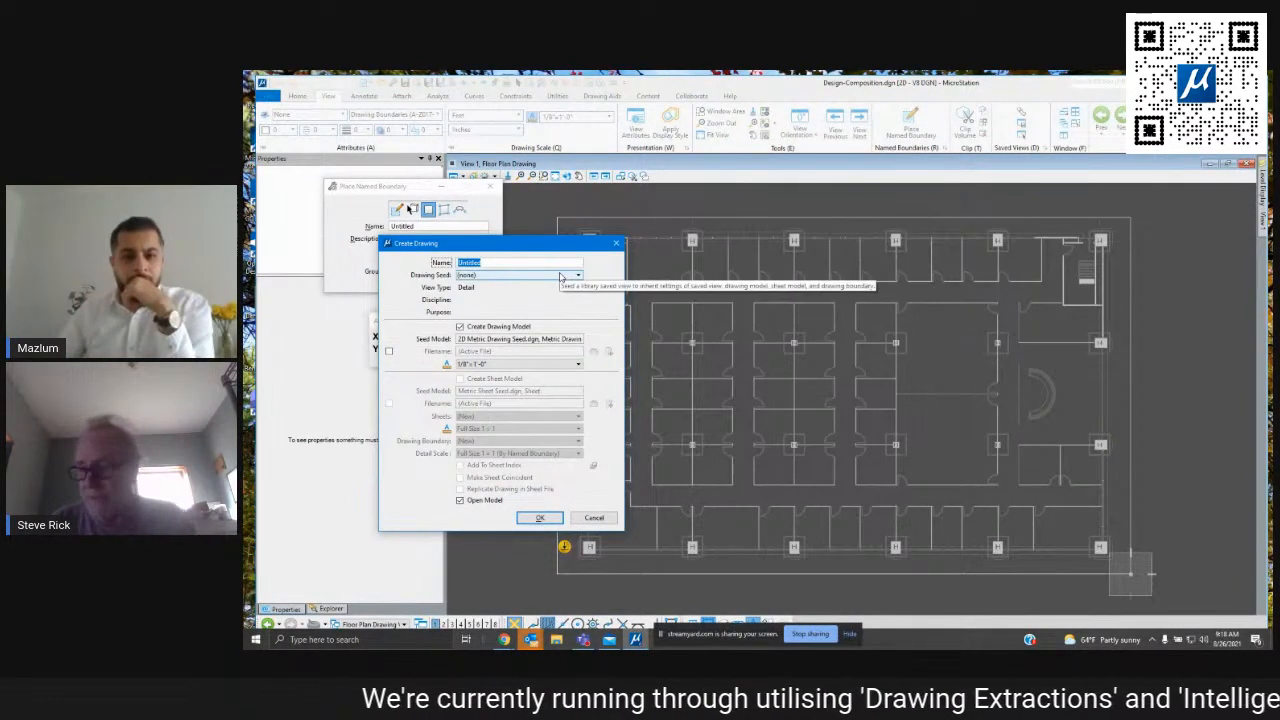
pyautogui.click(577, 276)
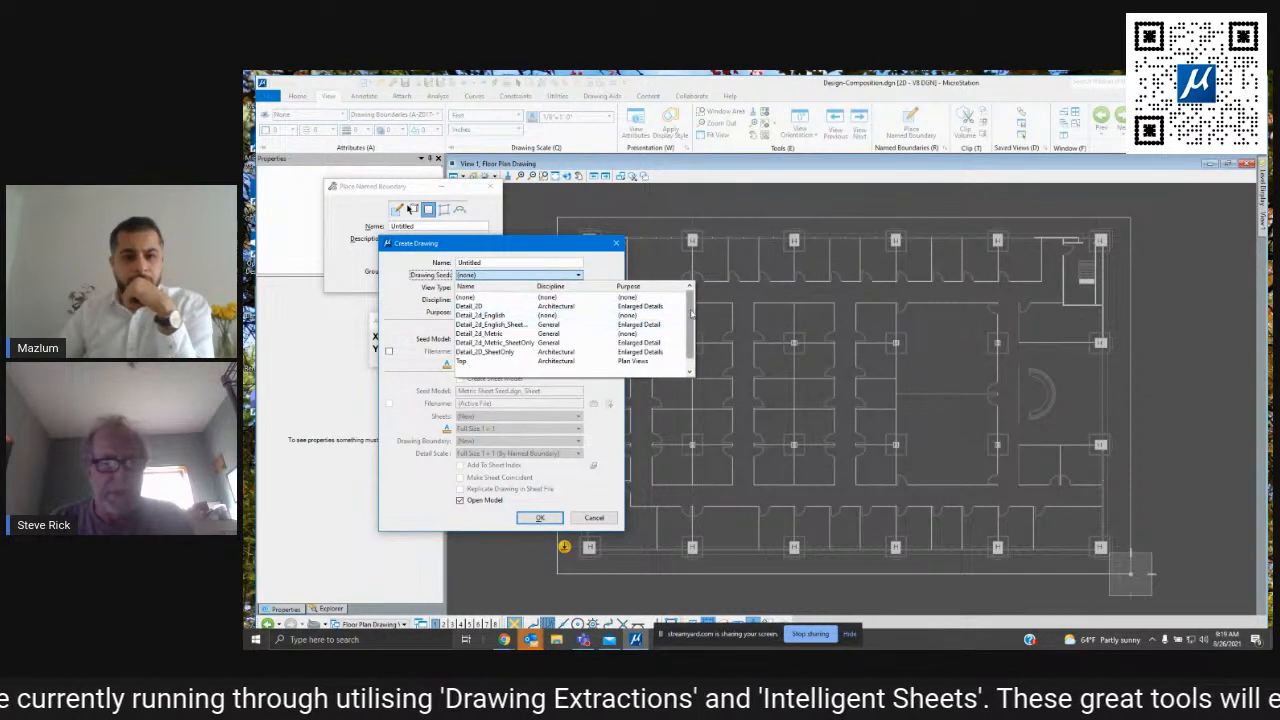
pyautogui.moveTo(690, 313); pyautogui.dragTo(690, 360)
pyautogui.click(487, 361)
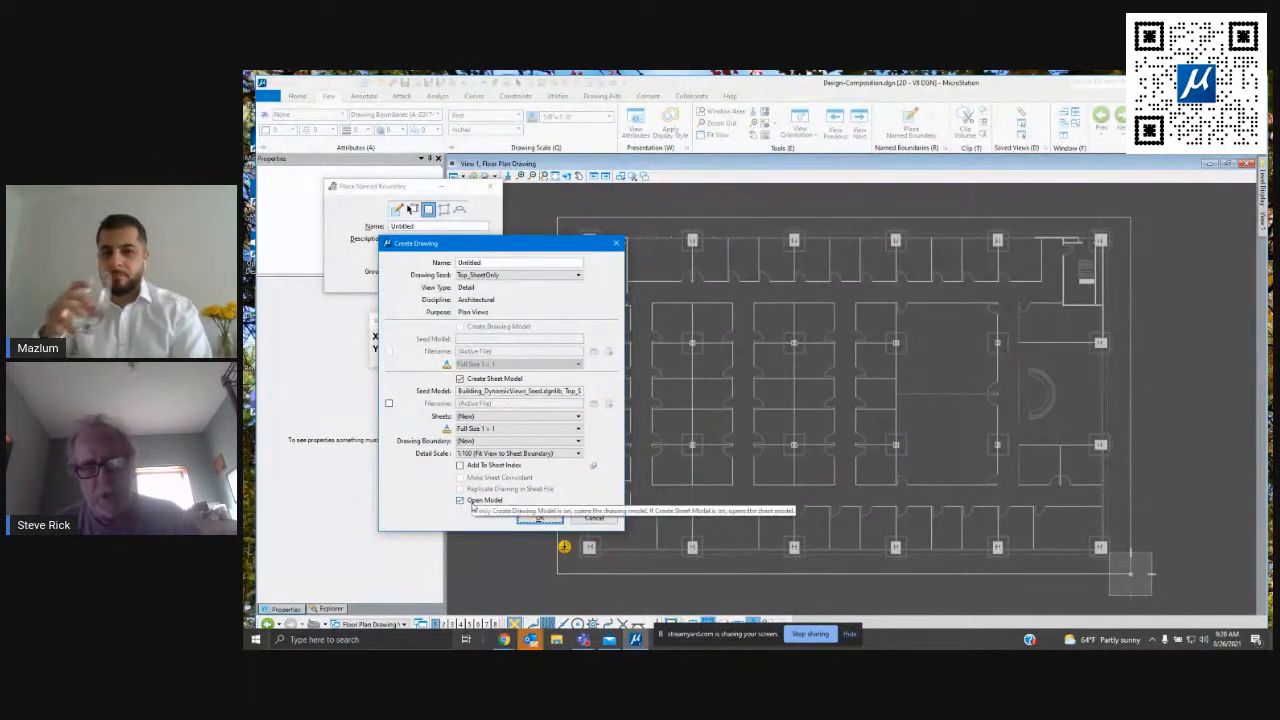
pyautogui.click(539, 518)
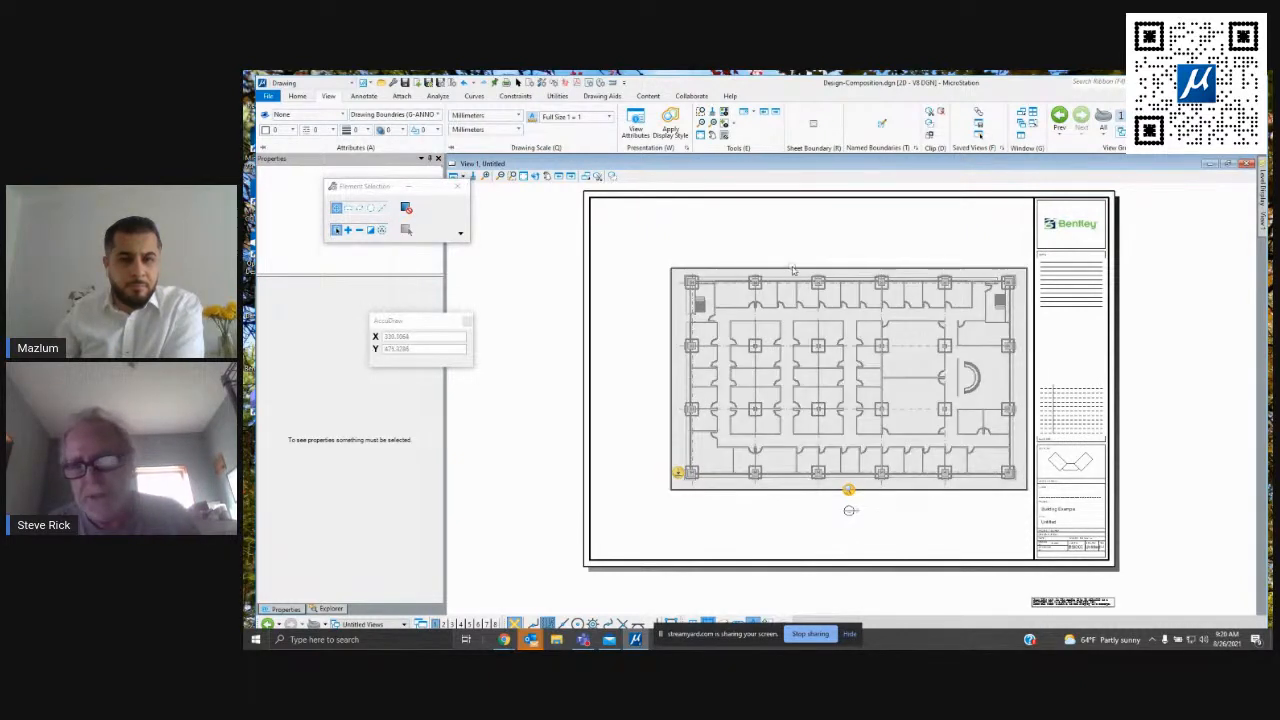
# Move the floor plan reference with its boundary slightly left to center it in the sheet's drawing area.
pyautogui.moveTo(793, 269)
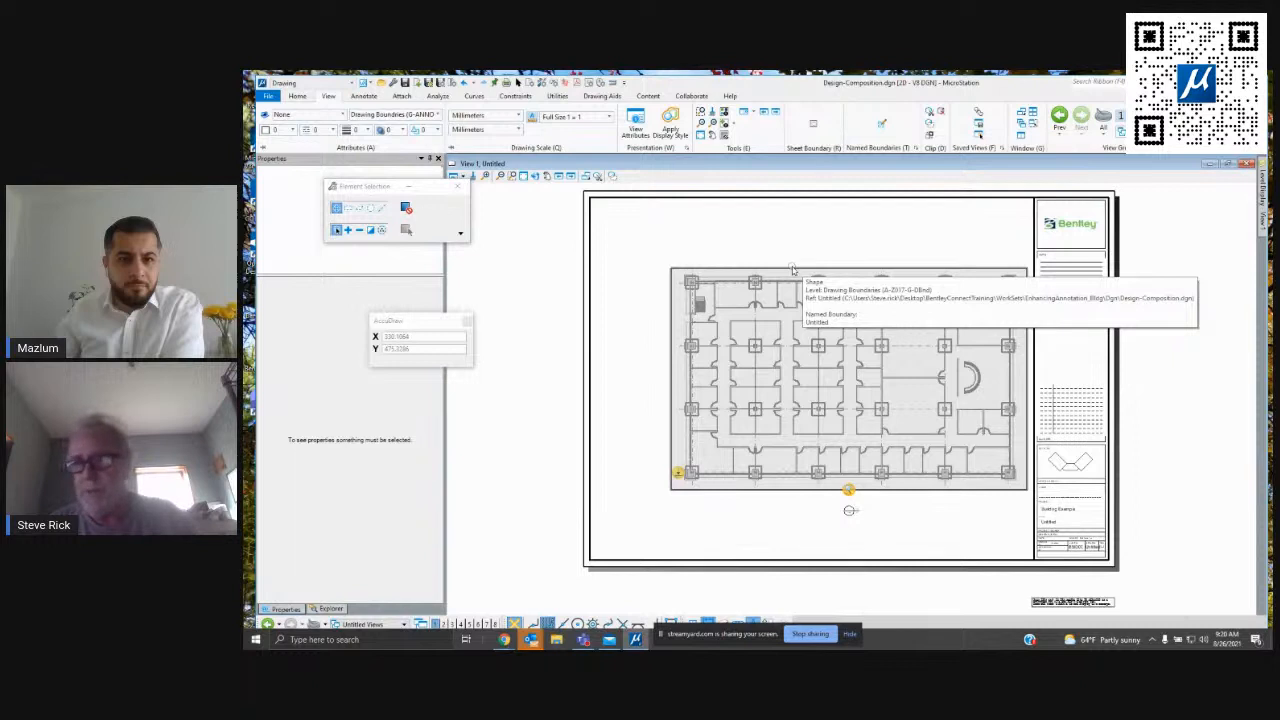
pyautogui.rightClick(757, 372)
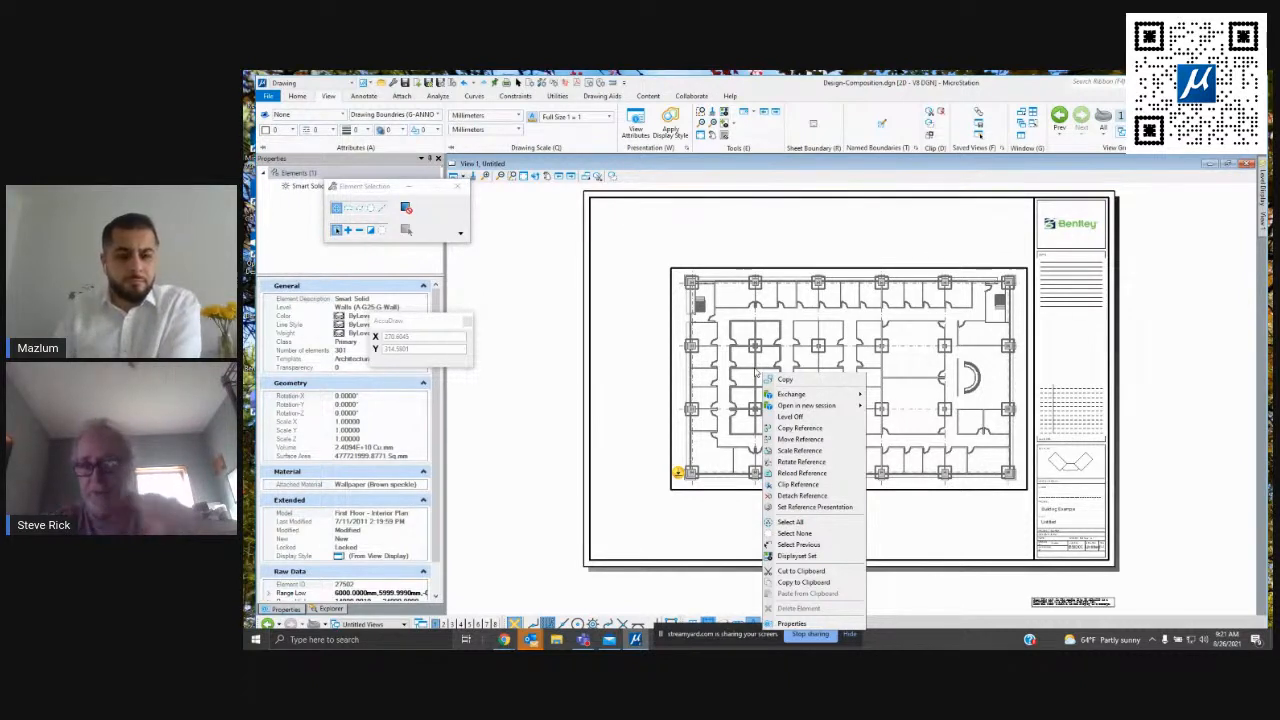
pyautogui.press('Escape')
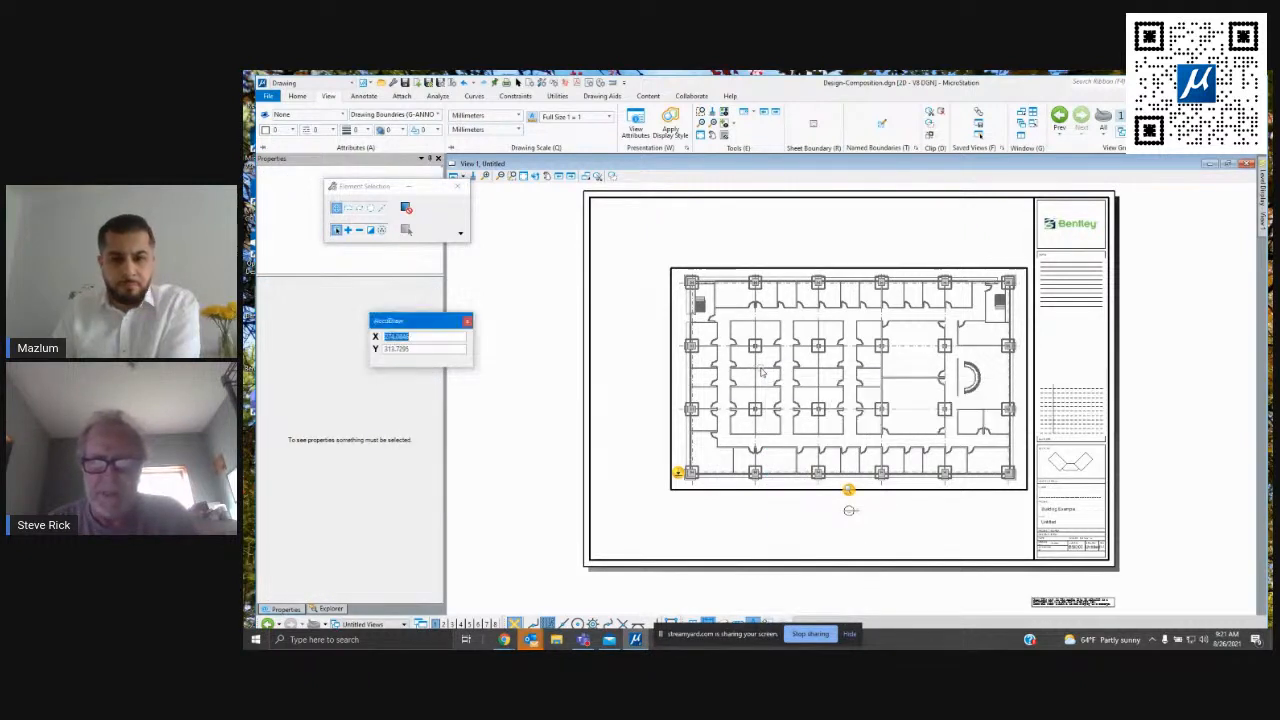
pyautogui.rightClick(757, 374)
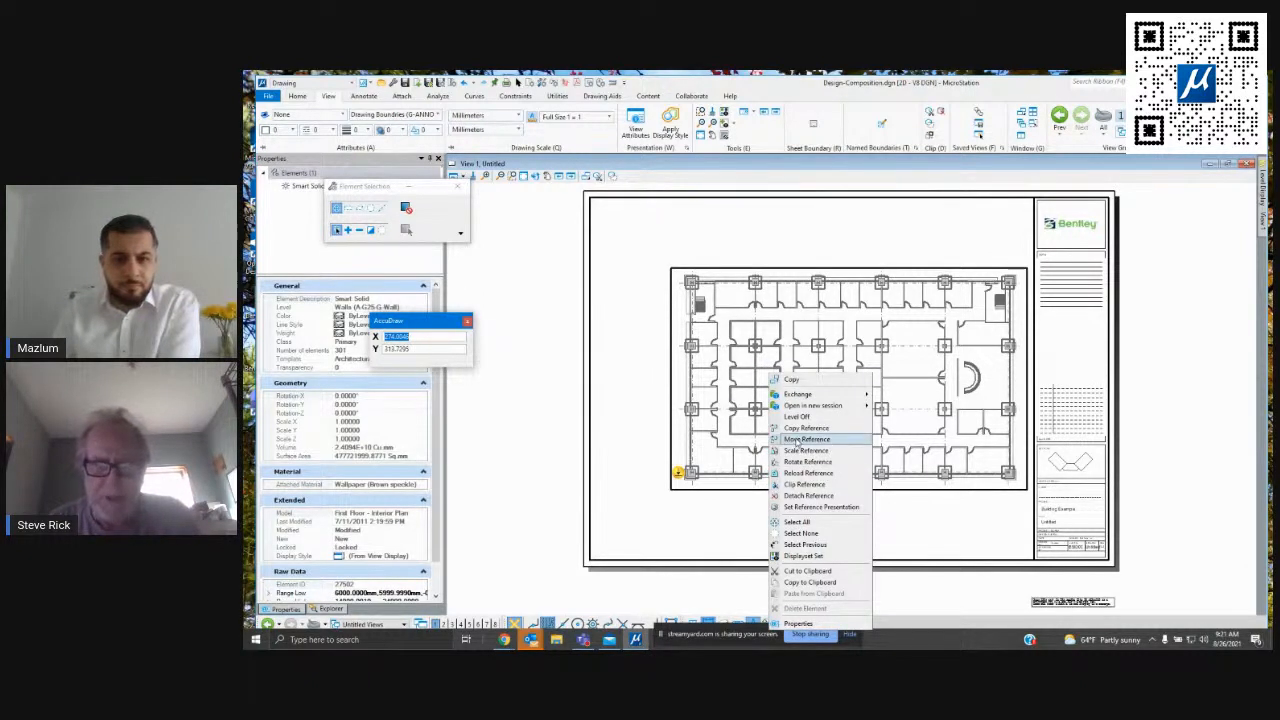
pyautogui.click(806, 439)
pyautogui.click(843, 378)
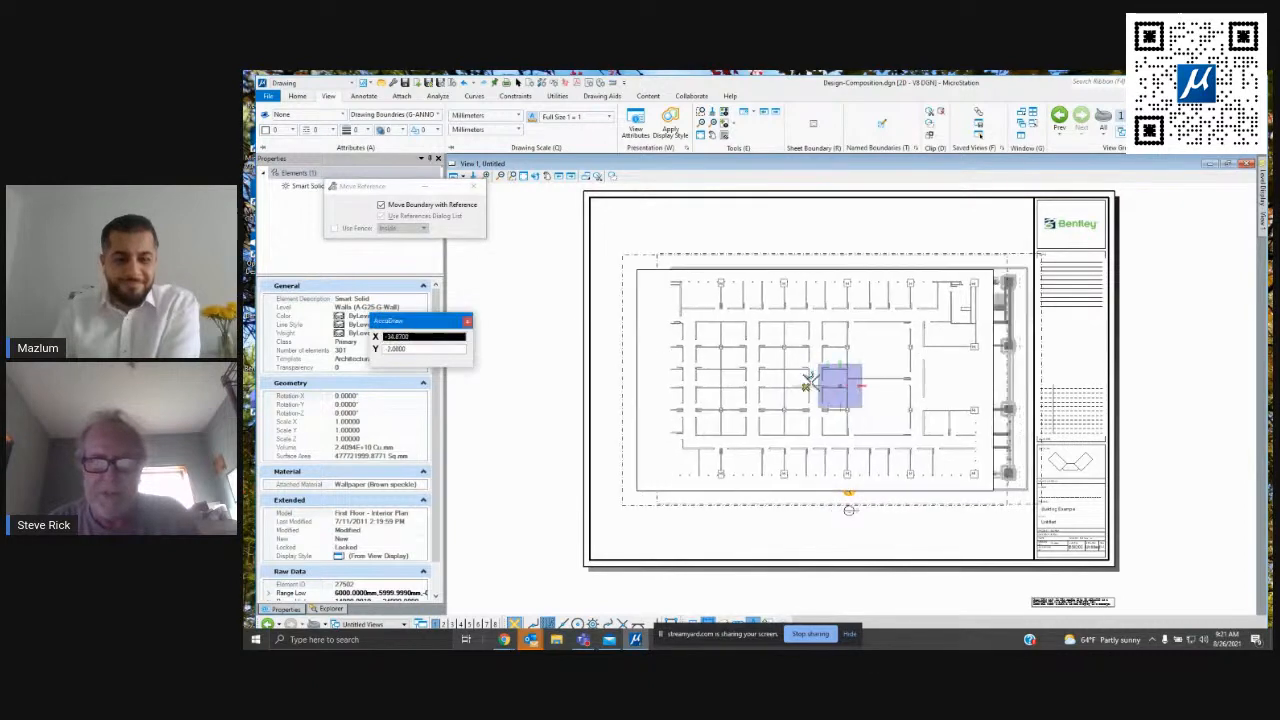
pyautogui.click(811, 382)
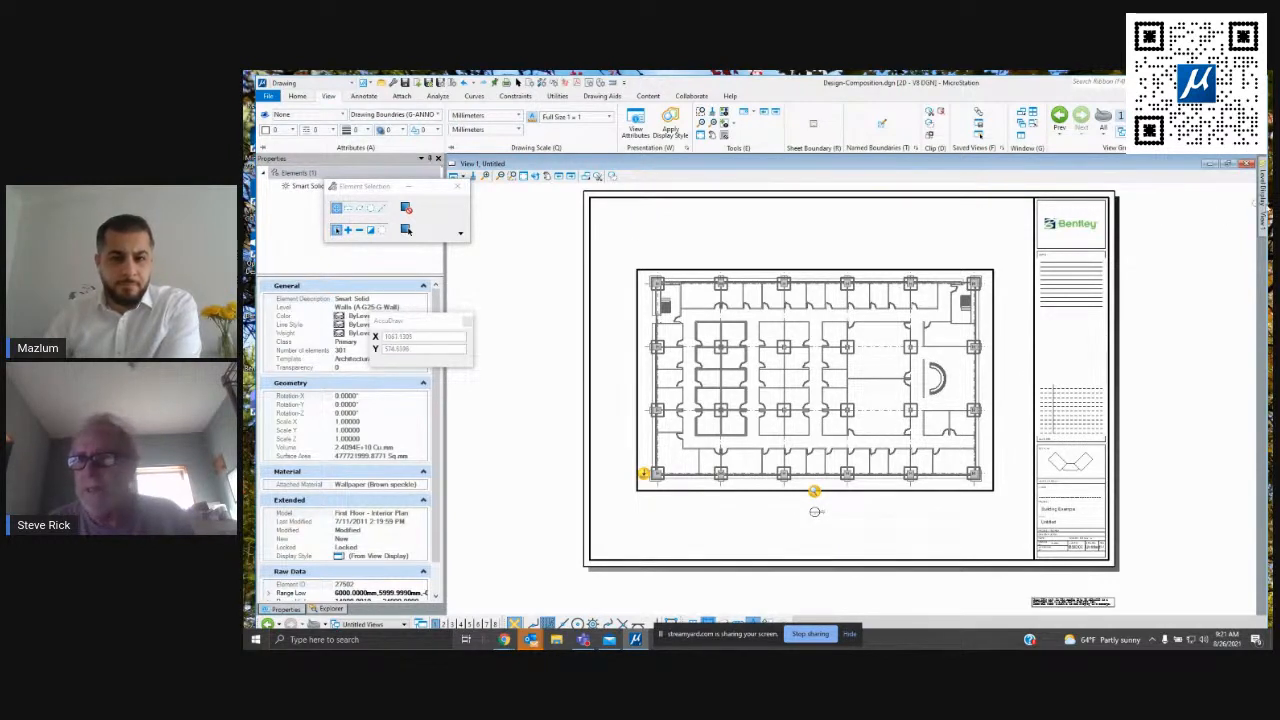
# Turn off the Drawing Boundaries level A-Z017-G-DBnd for the sheet and its references.
pyautogui.moveTo(1258, 200)
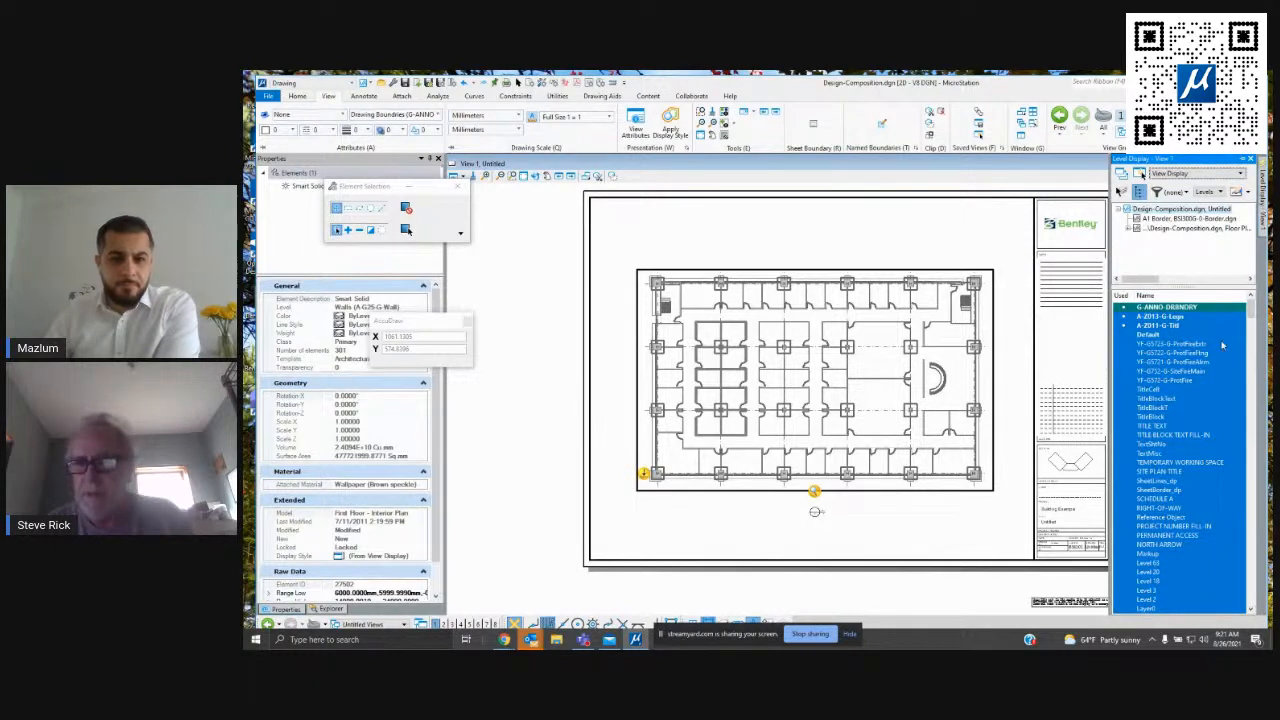
pyautogui.click(1120, 210)
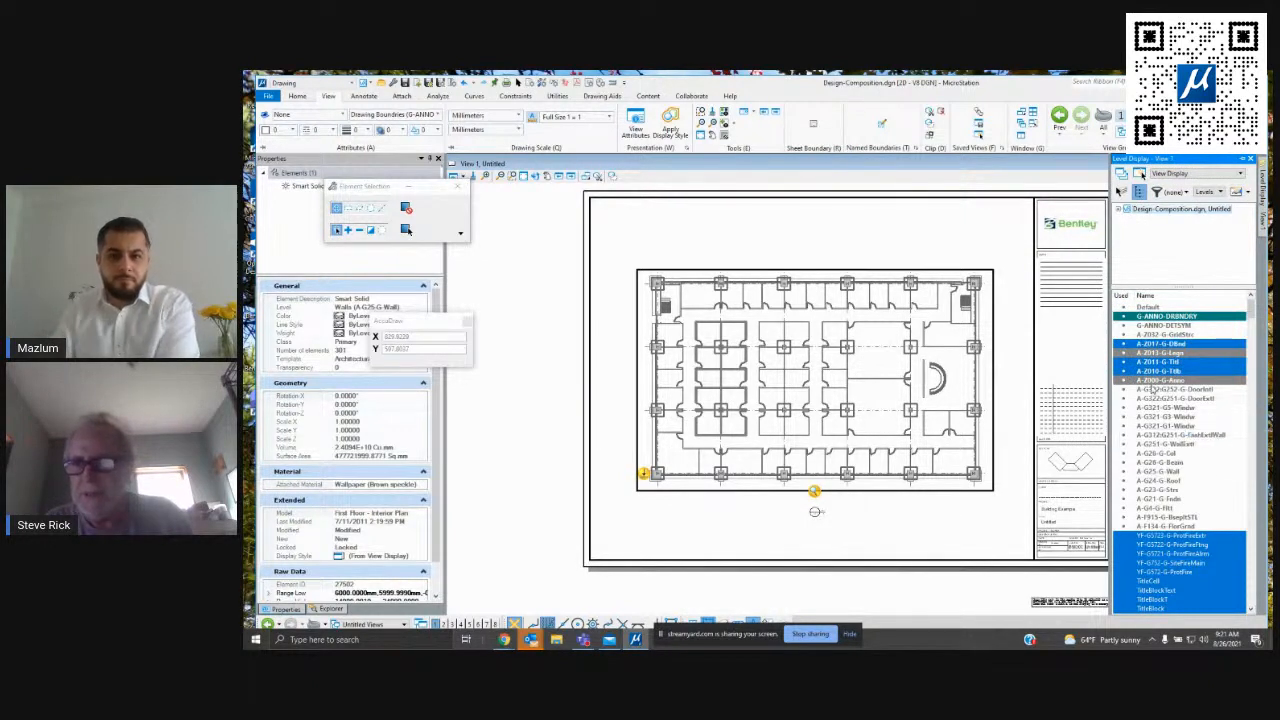
pyautogui.click(1181, 345)
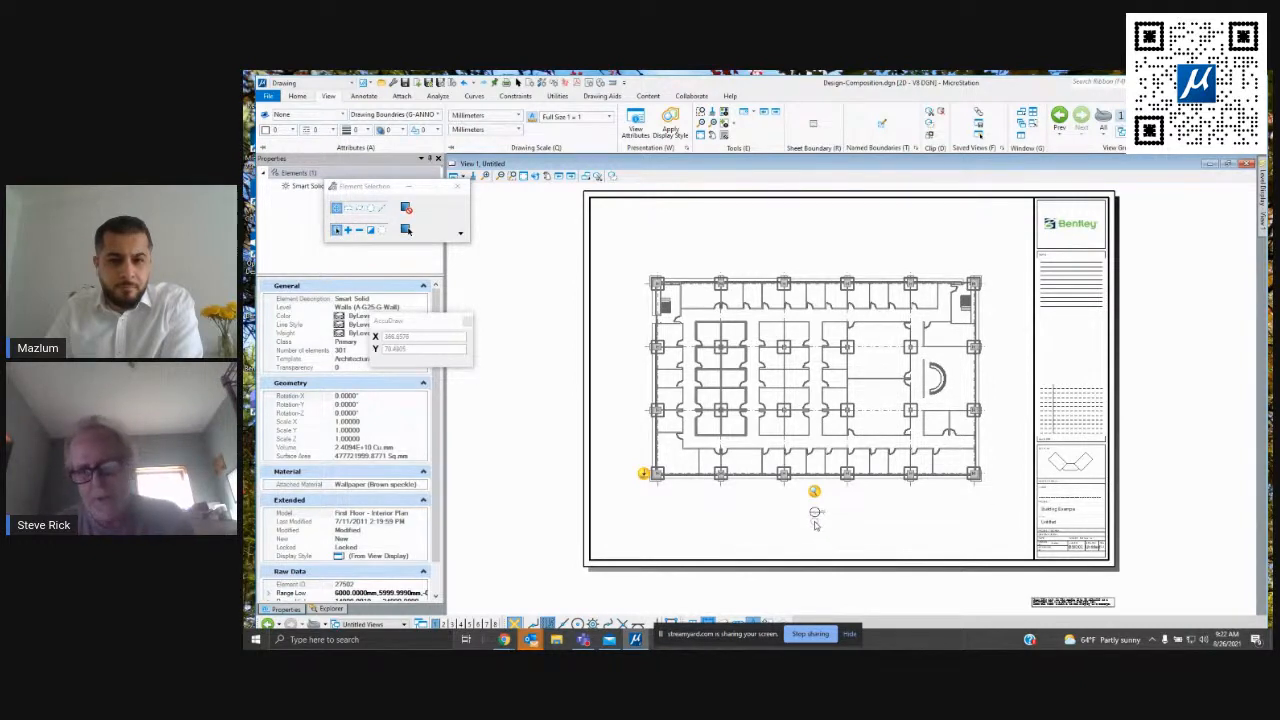
# Examine the drawing title below the plan and the text fields in the sheet's title block.
pyautogui.scroll(1, 816, 520)
pyautogui.scroll(4, 816, 520)
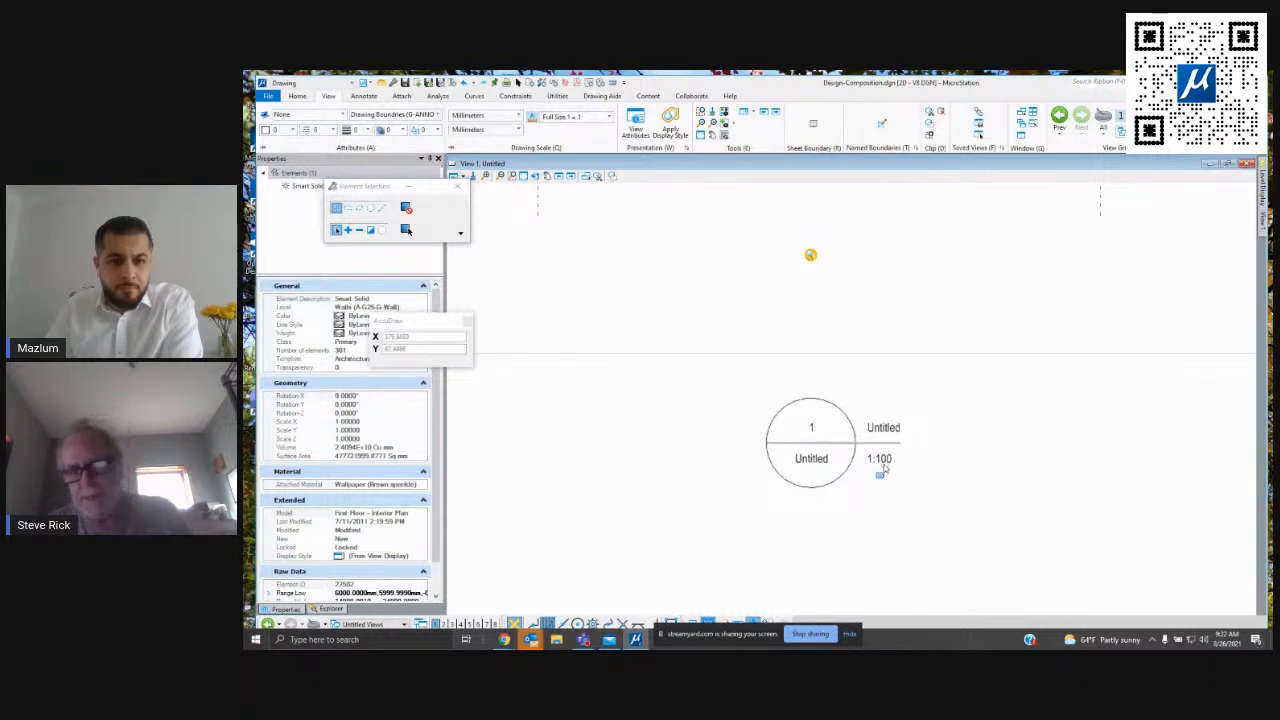
pyautogui.scroll(-3, 843, 453)
pyautogui.scroll(-5, 843, 453)
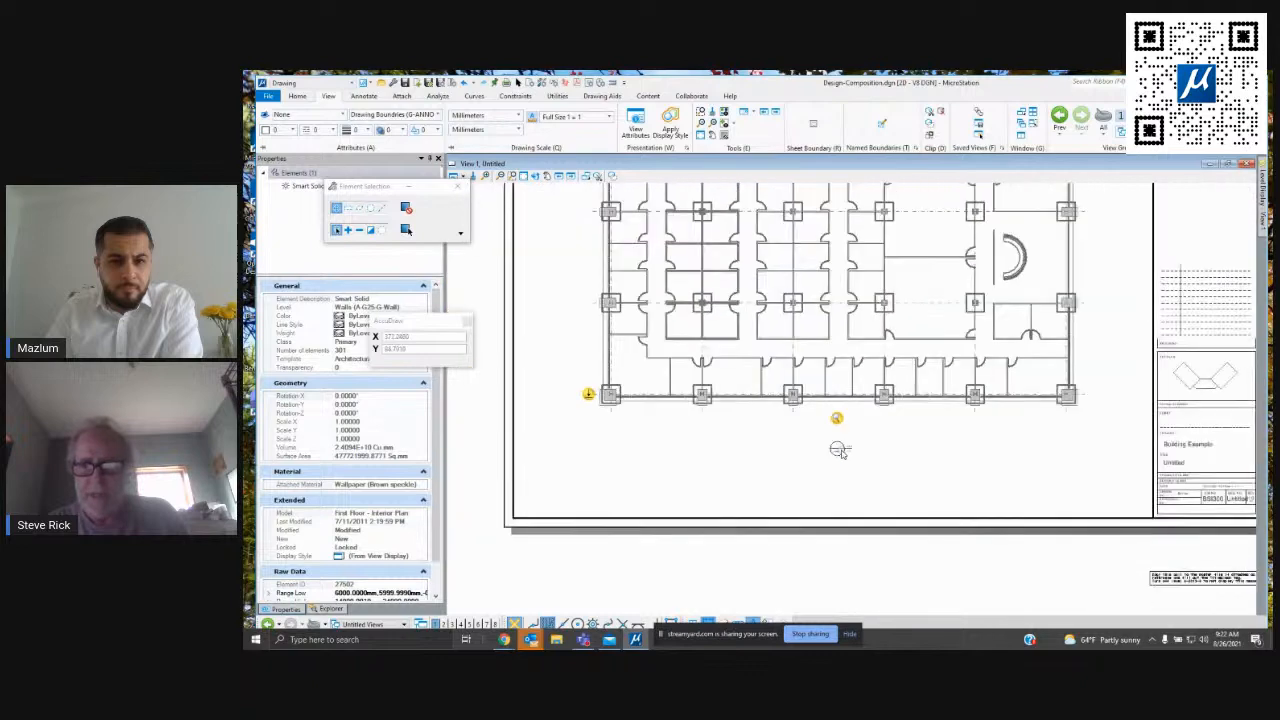
pyautogui.moveTo(908, 453); pyautogui.dragTo(834, 506, button='middle')
pyautogui.scroll(6, 1046, 537)
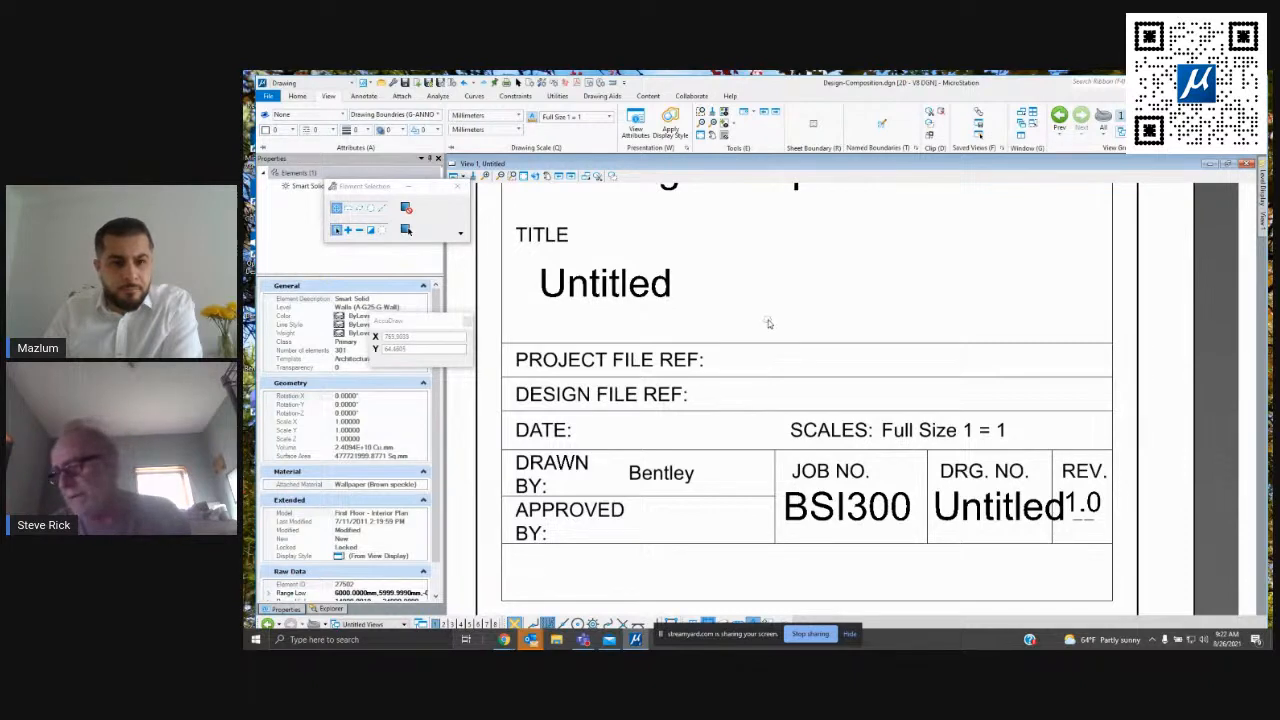
pyautogui.scroll(-2, 768, 322)
pyautogui.scroll(-2, 774, 314)
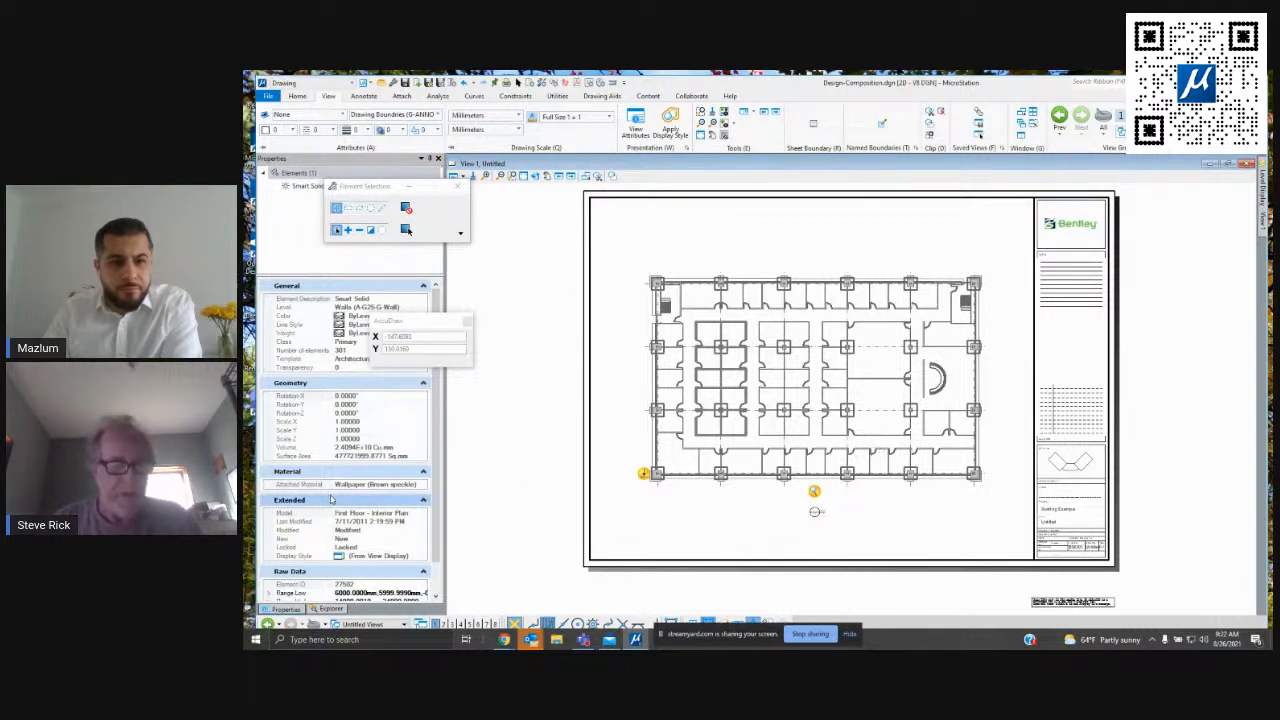
# Display the sheet index, expand EnhancingAnnotation_Bldg, and move the Element Selection and AccuDraw windows clear of it.
pyautogui.click(328, 609)
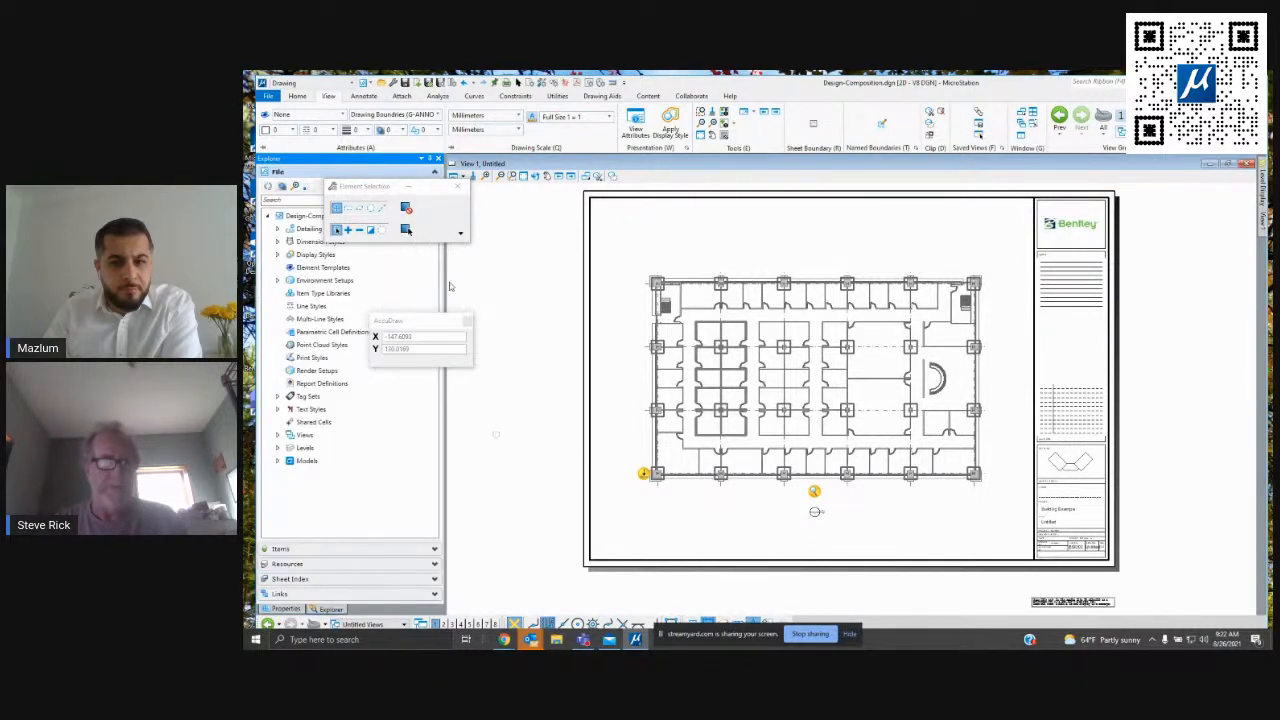
pyautogui.moveTo(358, 191); pyautogui.dragTo(1163, 206)
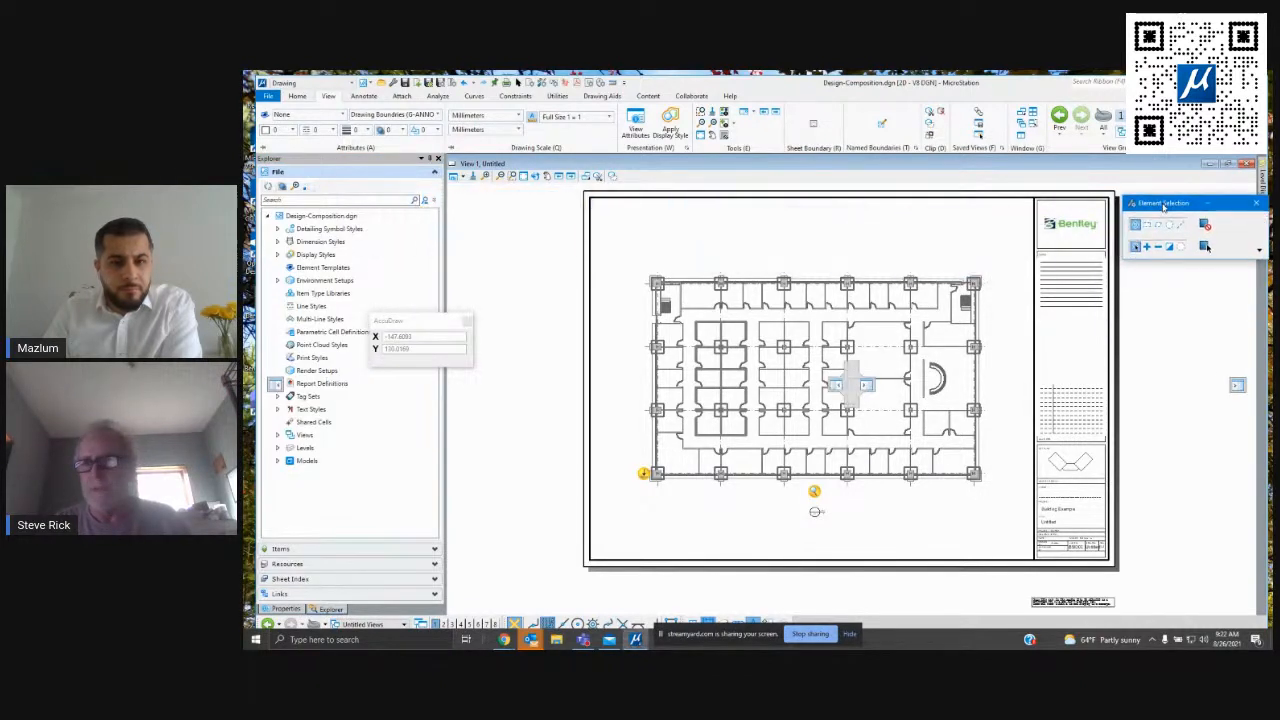
pyautogui.click(411, 320)
pyautogui.moveTo(411, 320); pyautogui.dragTo(501, 221)
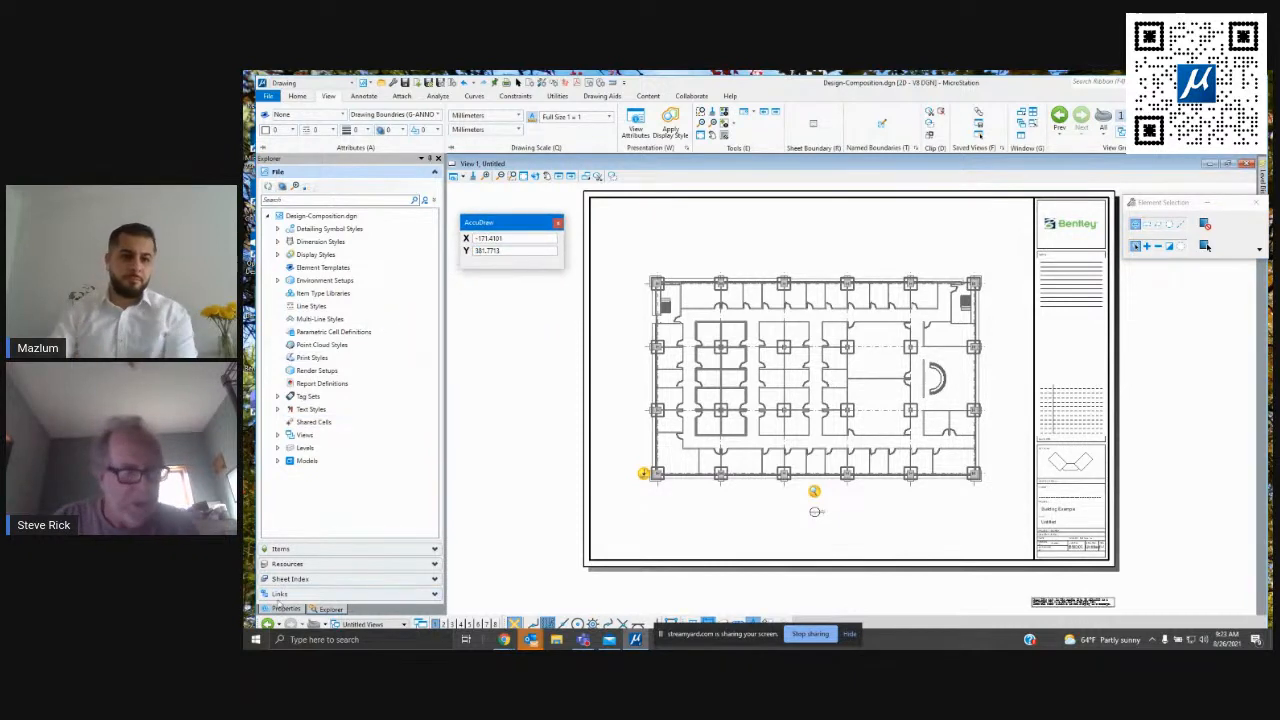
pyautogui.click(311, 579)
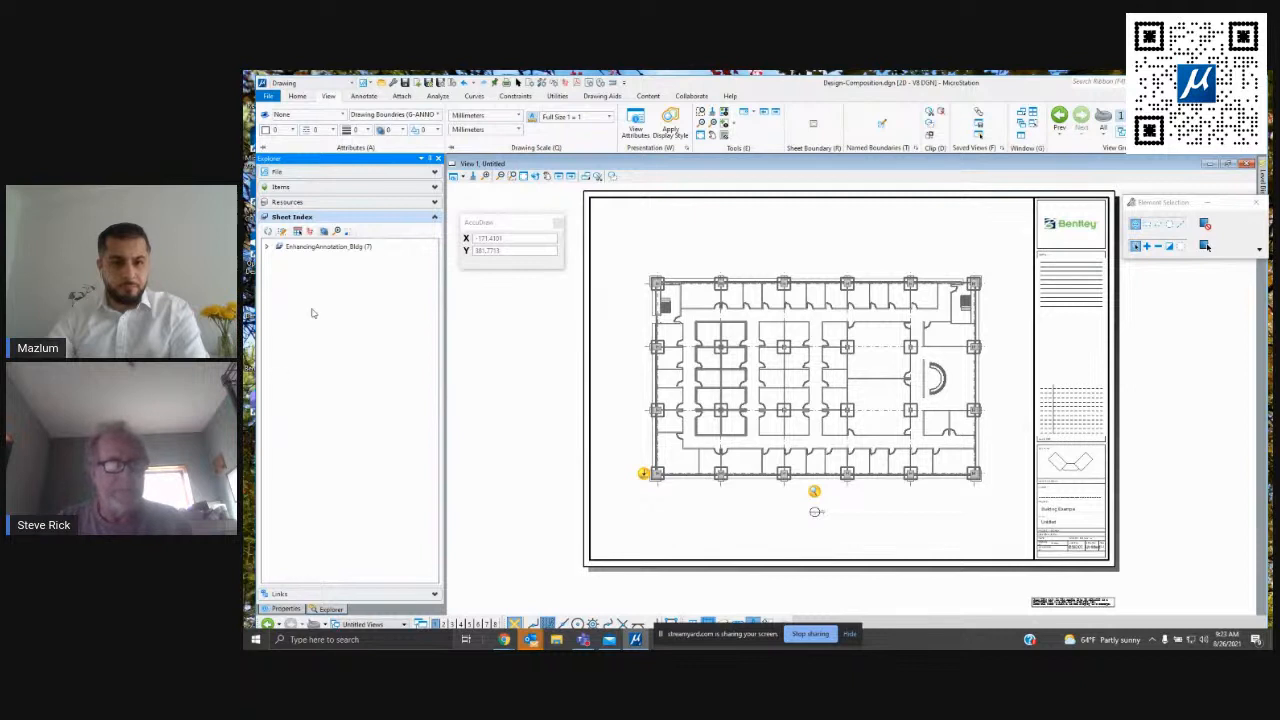
pyautogui.click(267, 246)
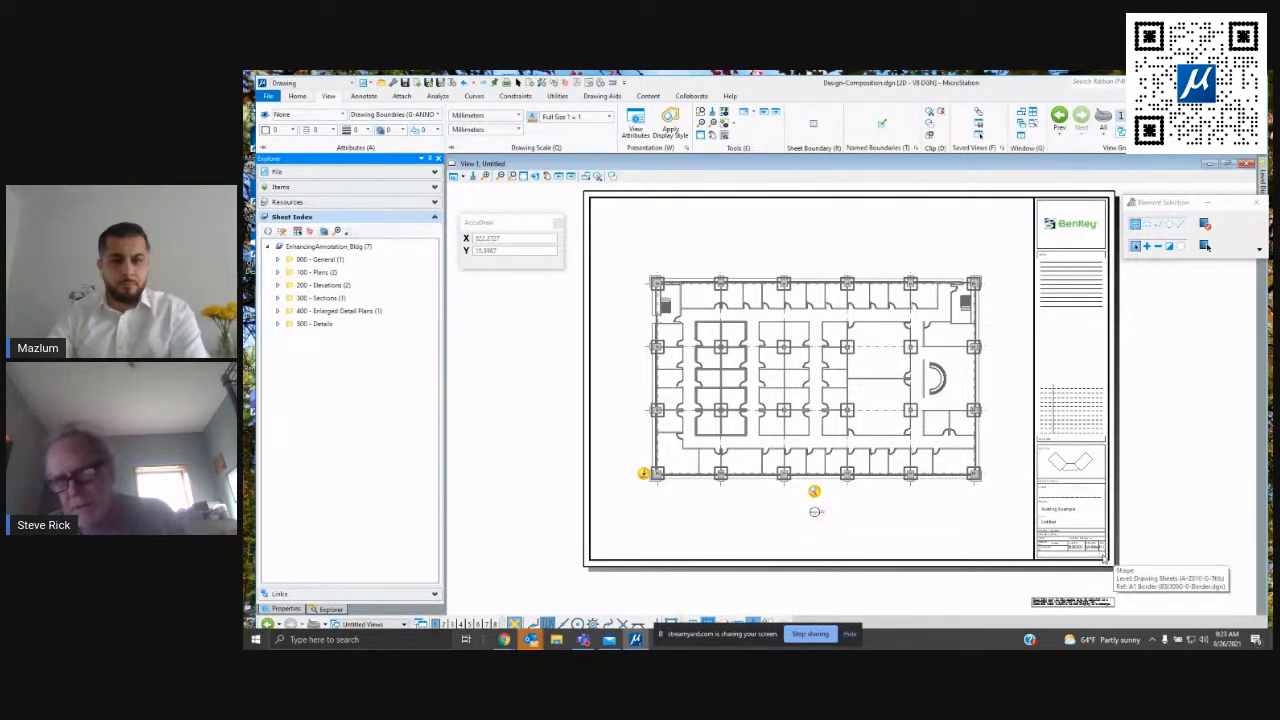
# Inspect the title and drawing number fields in the sheet's title block.
pyautogui.scroll(3, 1104, 557)
pyautogui.scroll(2, 1104, 557)
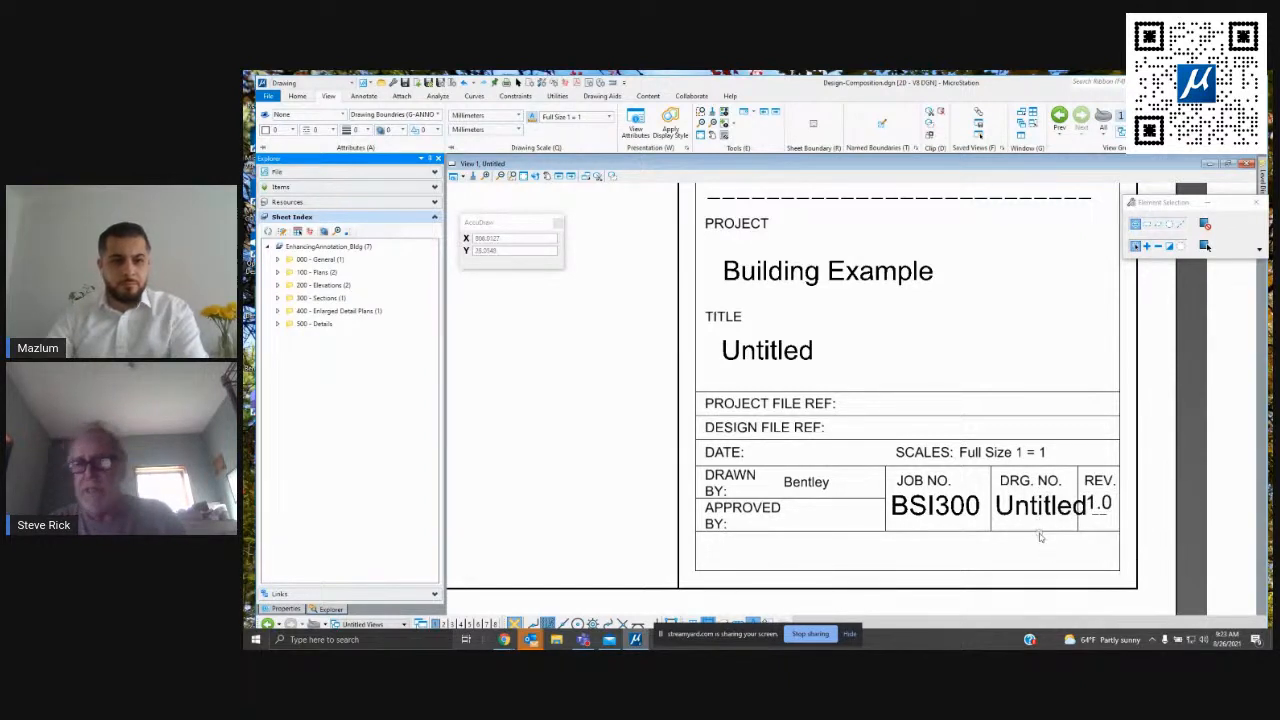
# Rename the untitled sheet model to Floor Plan and move the Models window clear of the title block to check it.
pyautogui.moveTo(1040, 534)
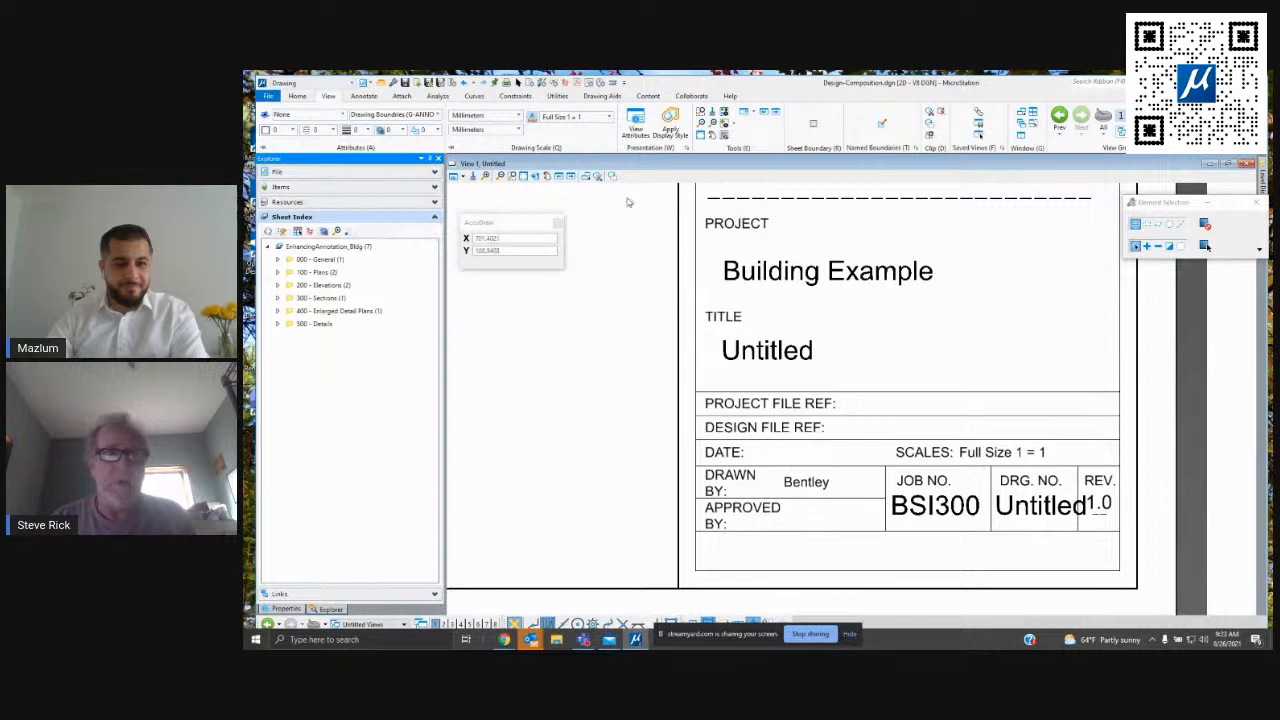
pyautogui.click(306, 97)
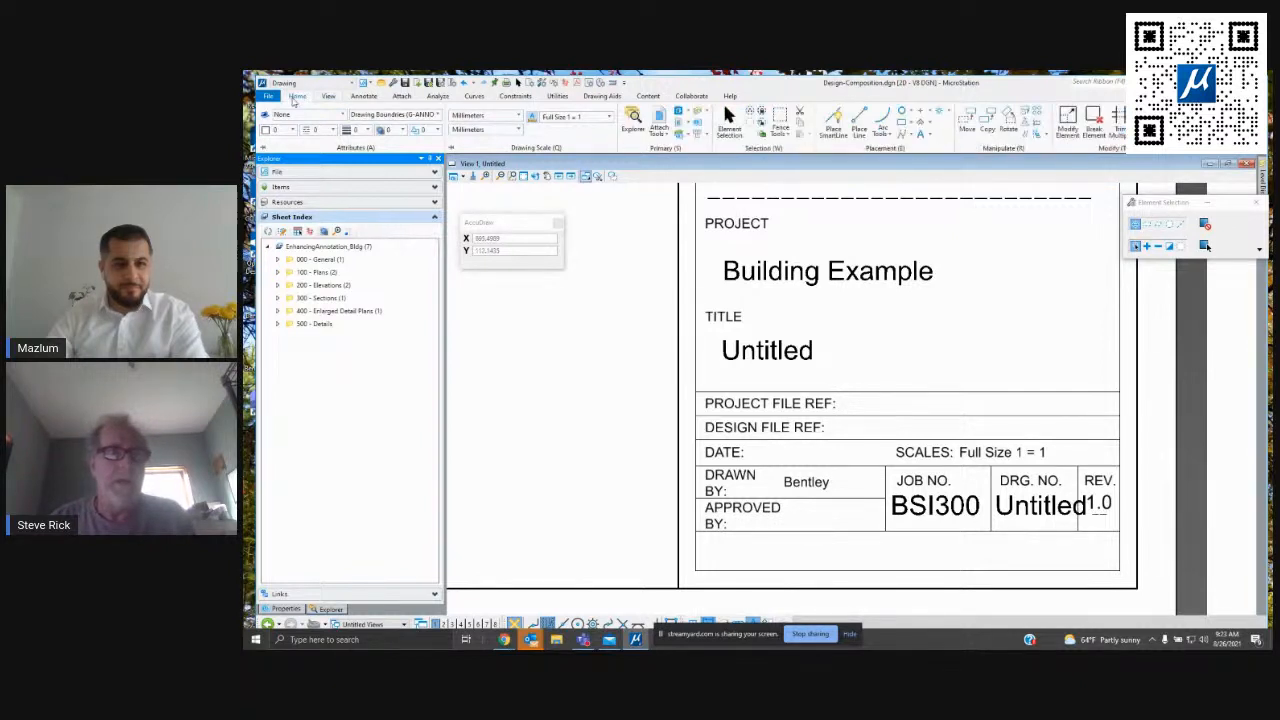
pyautogui.click(678, 112)
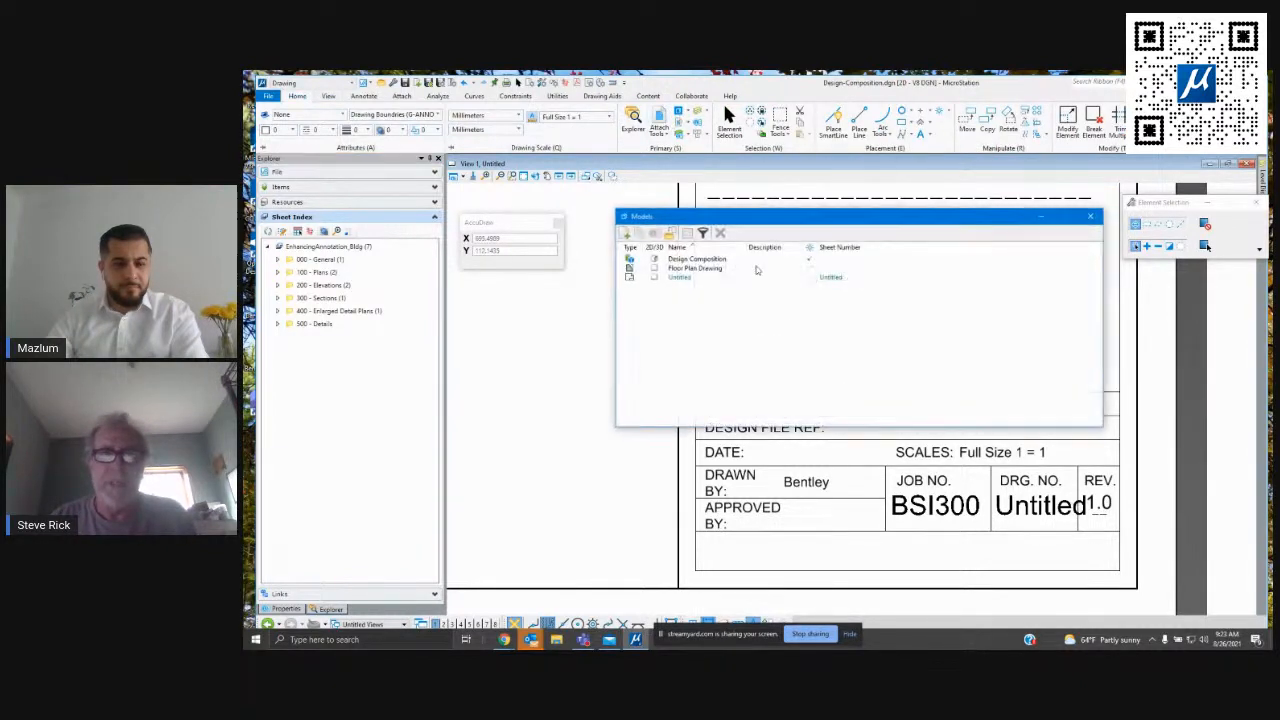
pyautogui.moveTo(745, 218); pyautogui.dragTo(703, 267)
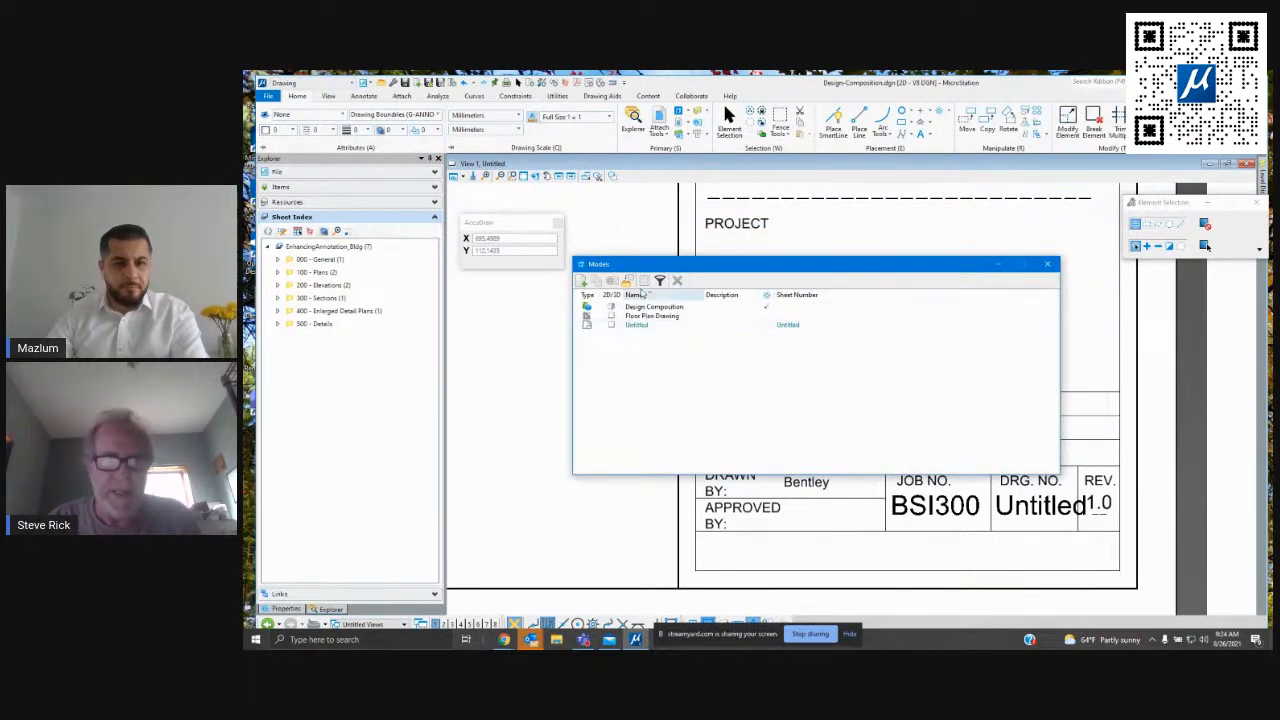
pyautogui.click(641, 327)
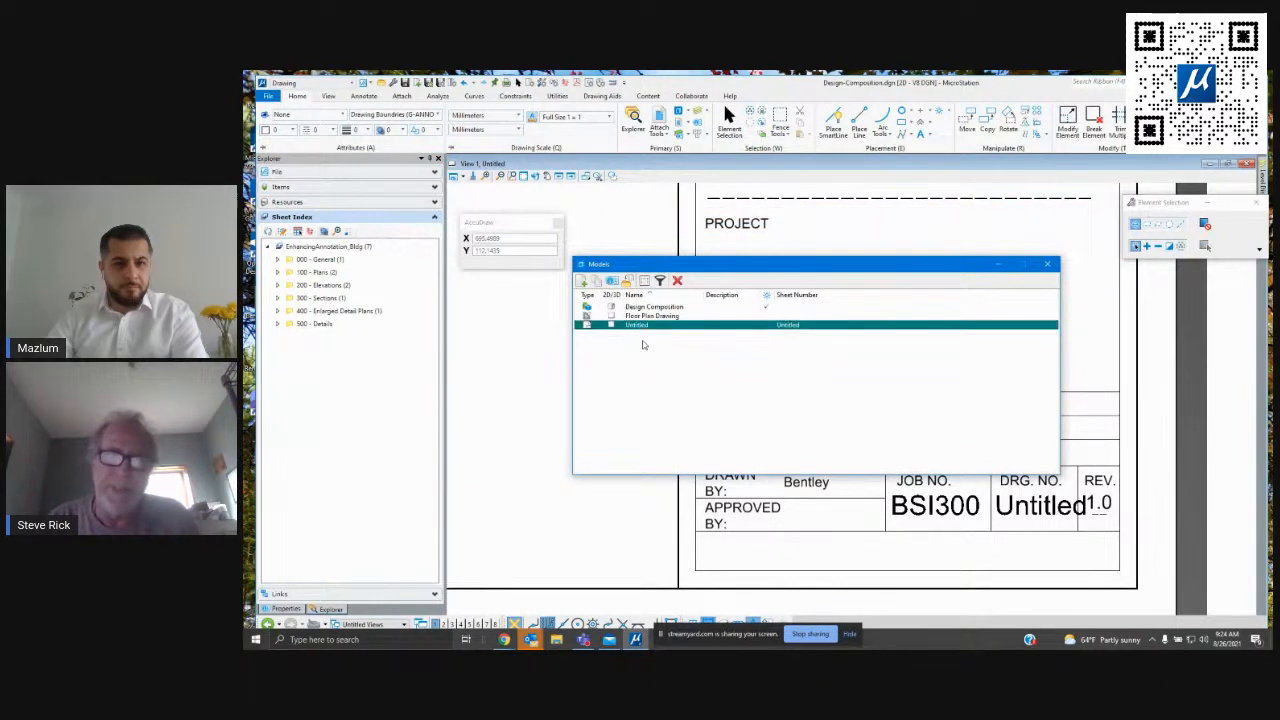
pyautogui.click(642, 327)
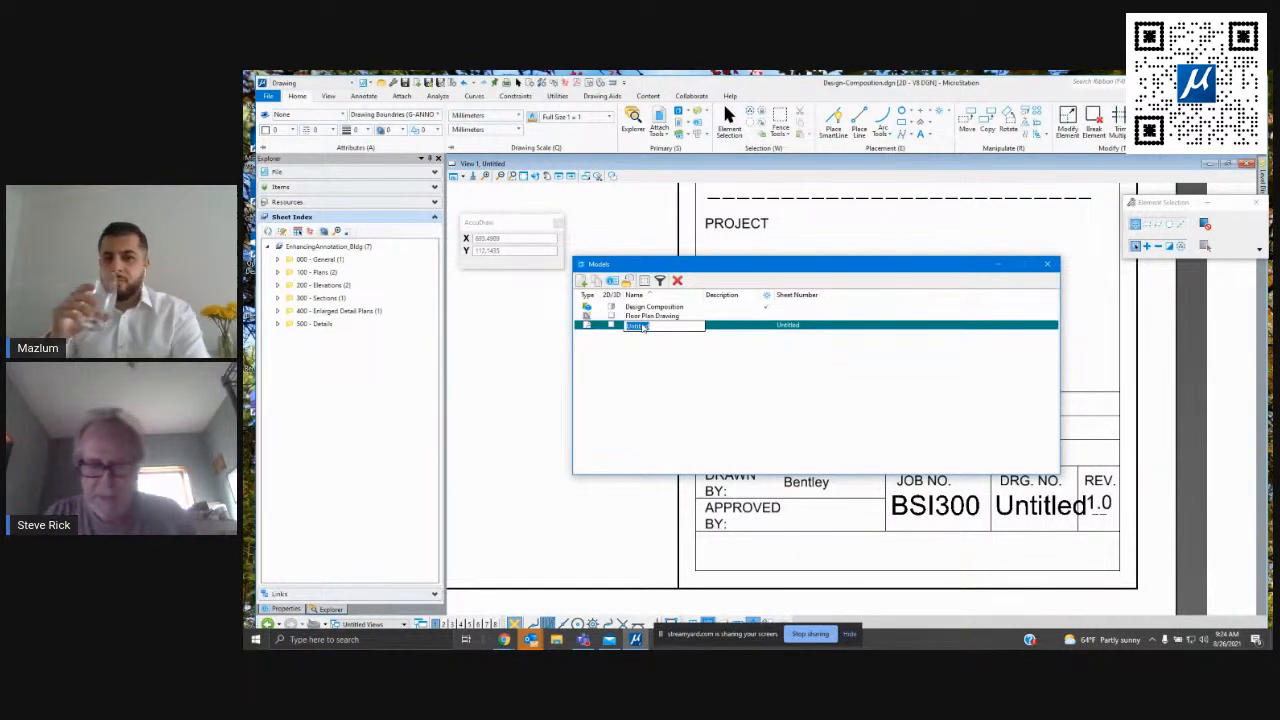
pyautogui.write('Floor Plan')
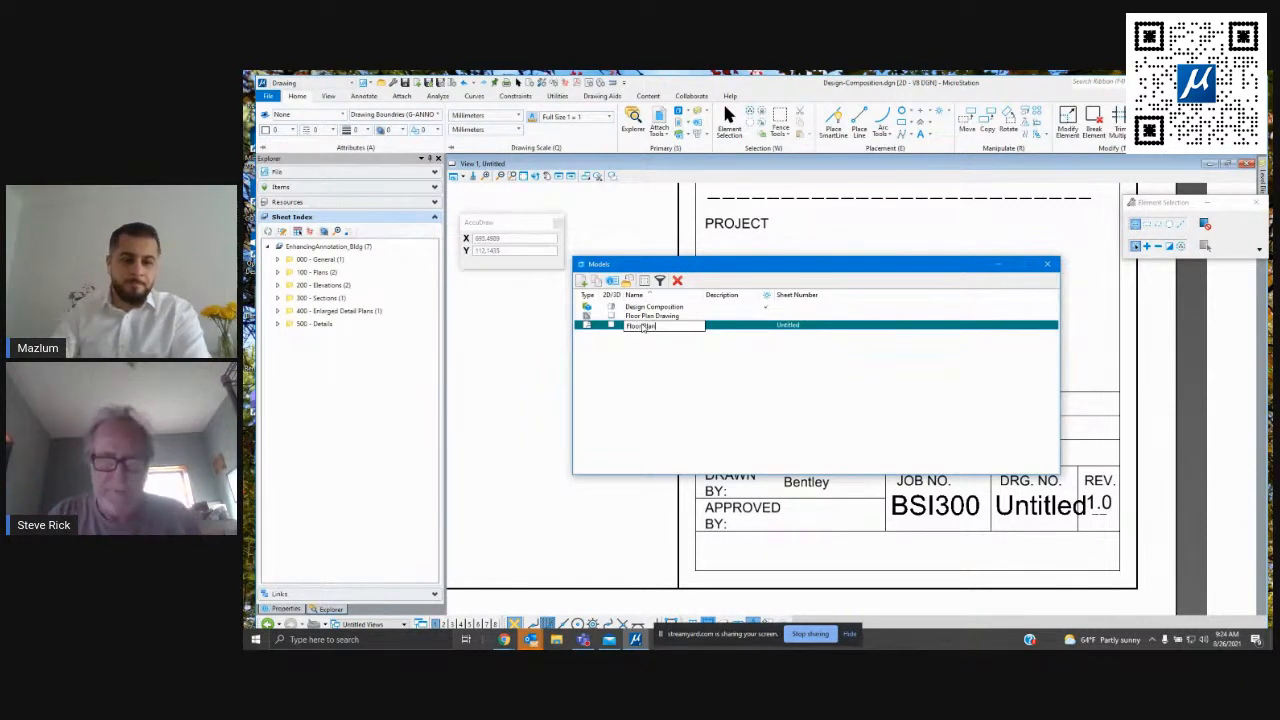
pyautogui.press('Return')
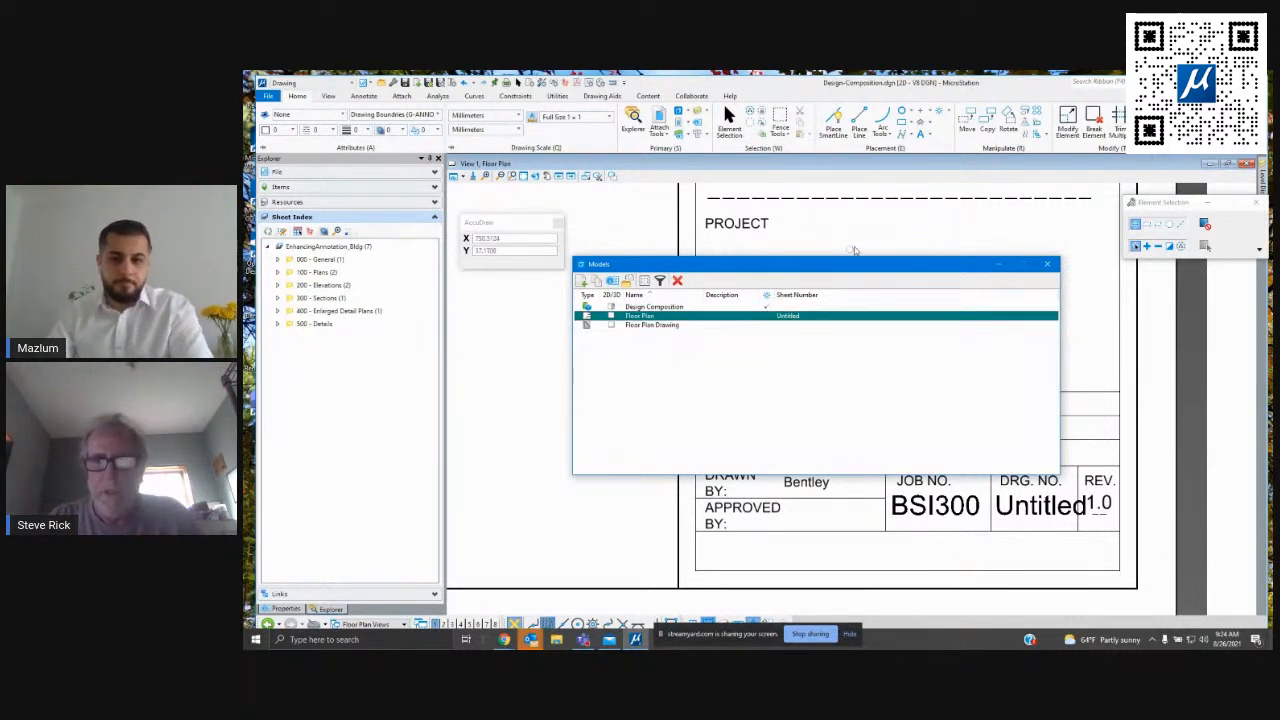
pyautogui.moveTo(804, 268); pyautogui.dragTo(847, 464)
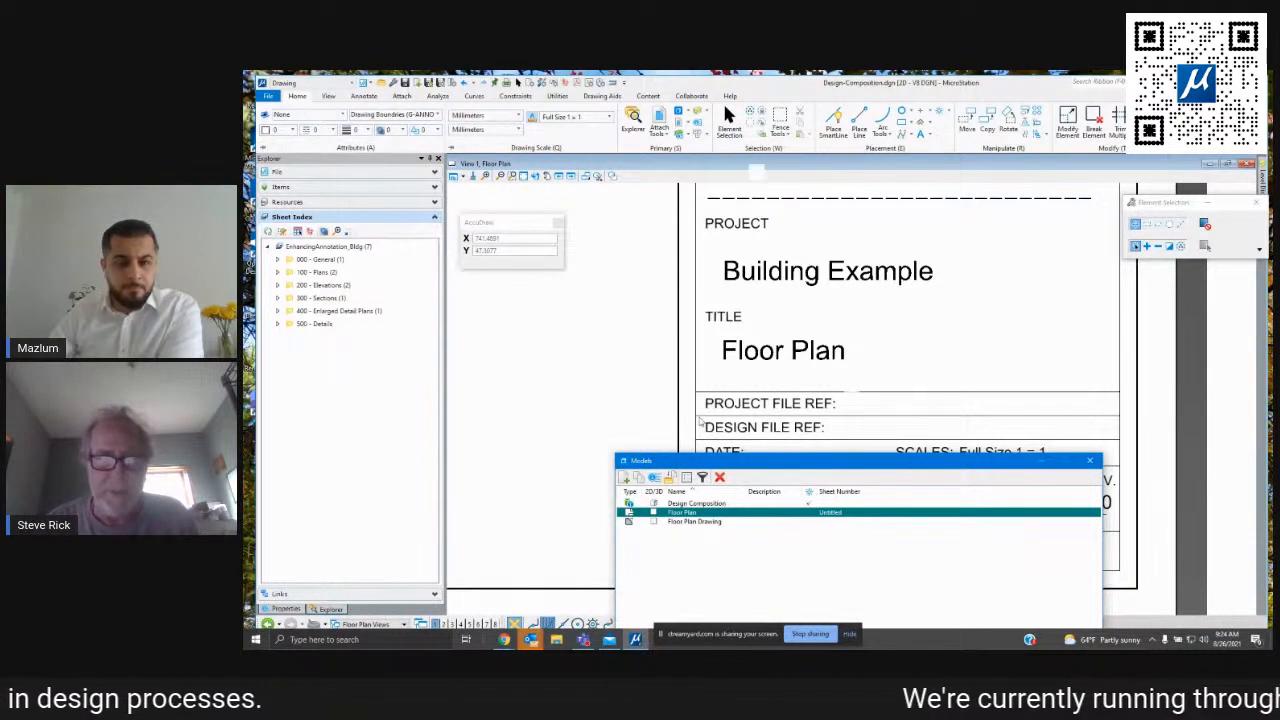
pyautogui.moveTo(866, 463); pyautogui.dragTo(798, 253)
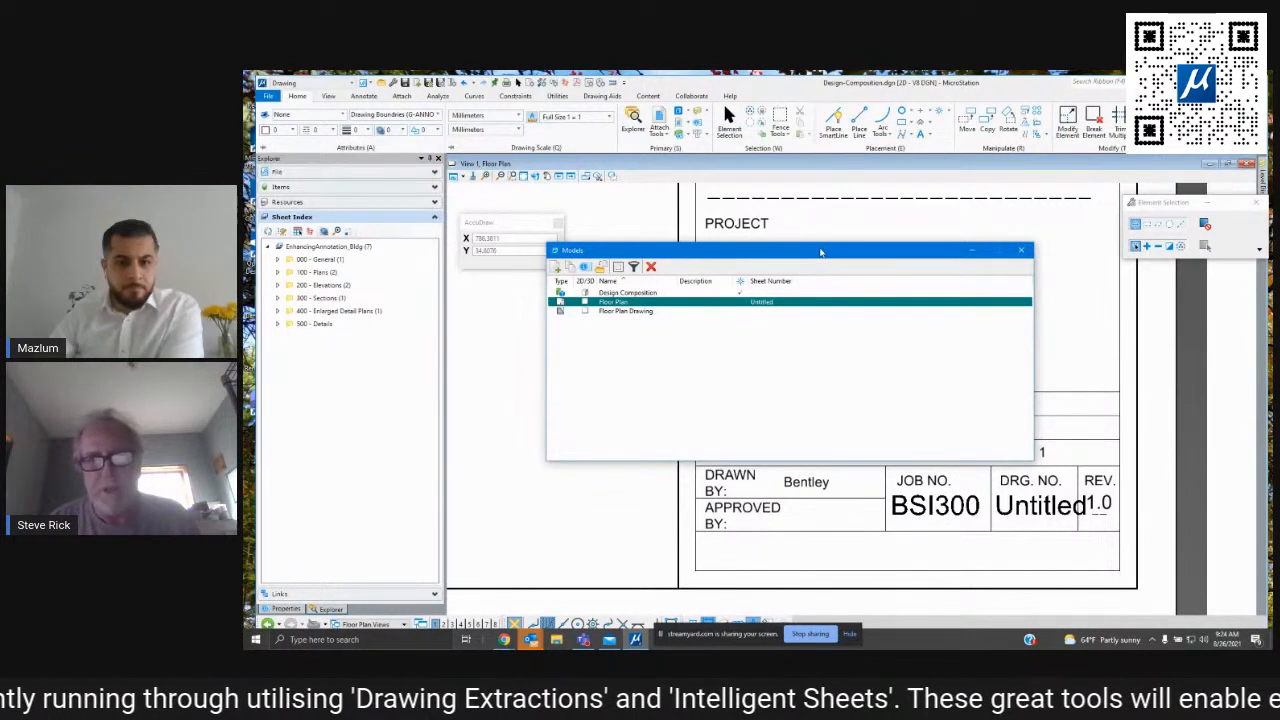
# Open the sheet index for editing, add the Floor Plan sheet model to the 100 - Plans folder and expand that folder.
pyautogui.moveTo(823, 253); pyautogui.dragTo(778, 195)
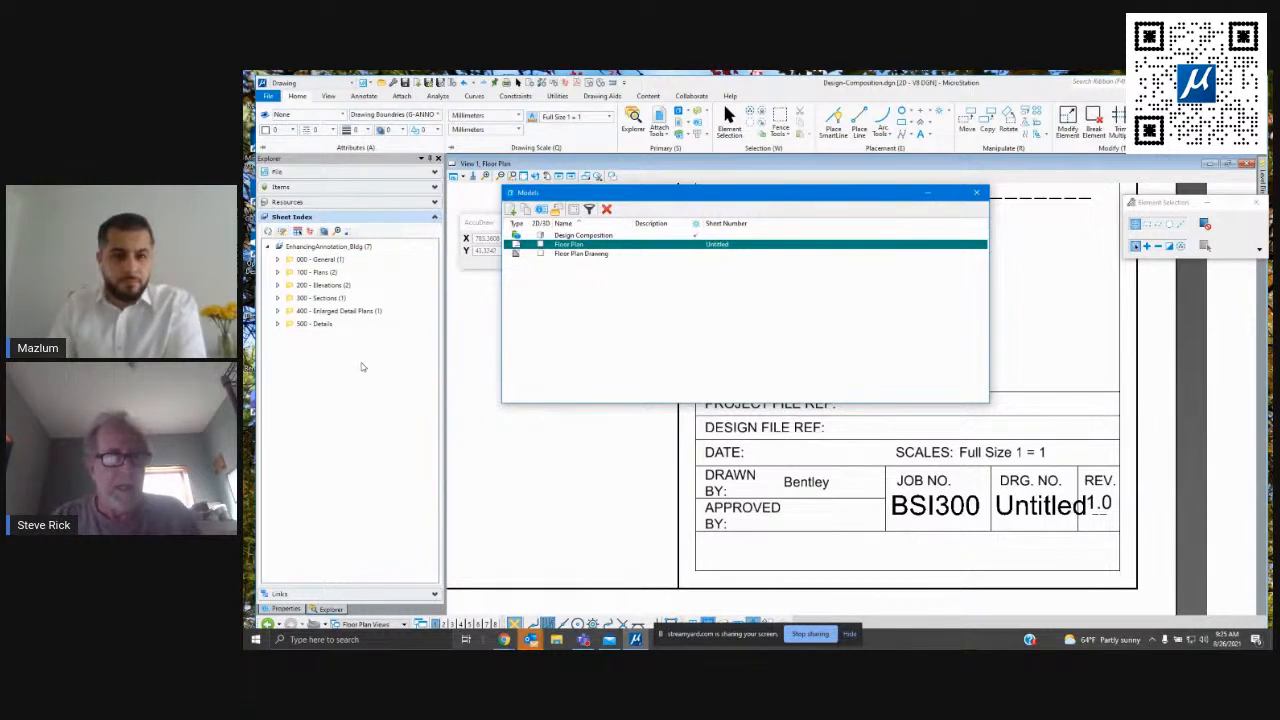
pyautogui.moveTo(572, 246); pyautogui.dragTo(509, 248)
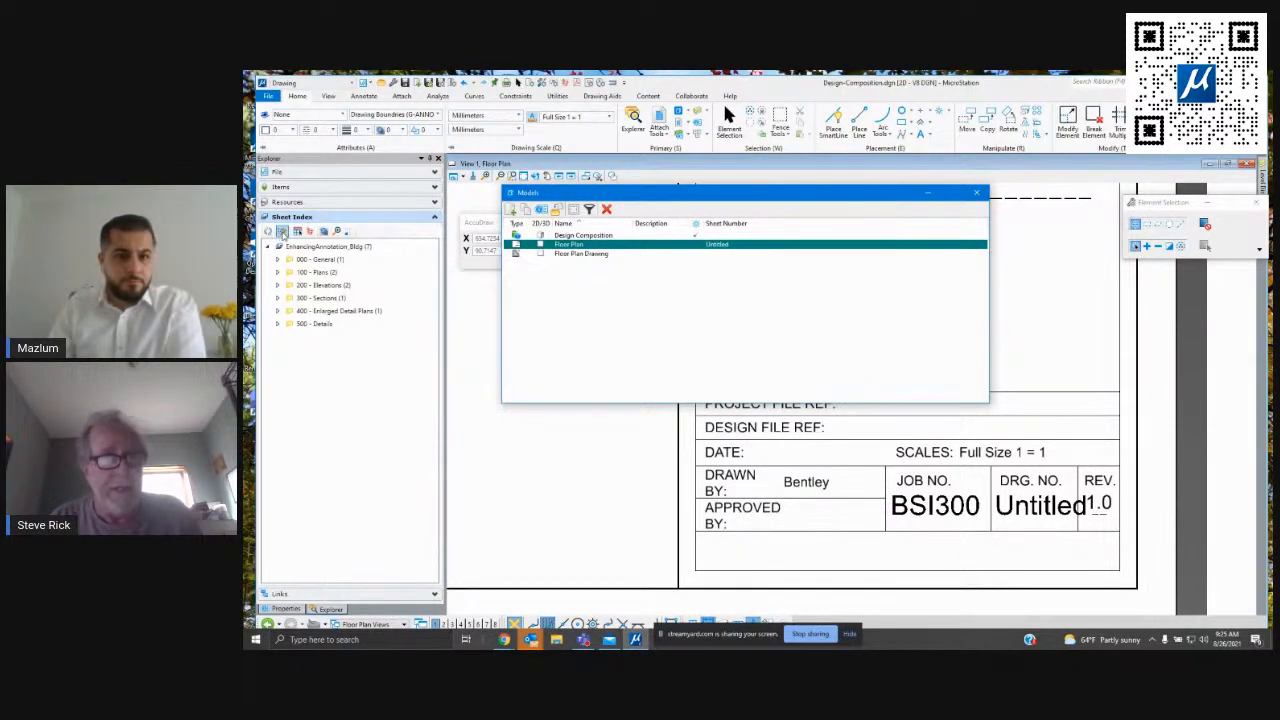
pyautogui.click(283, 232)
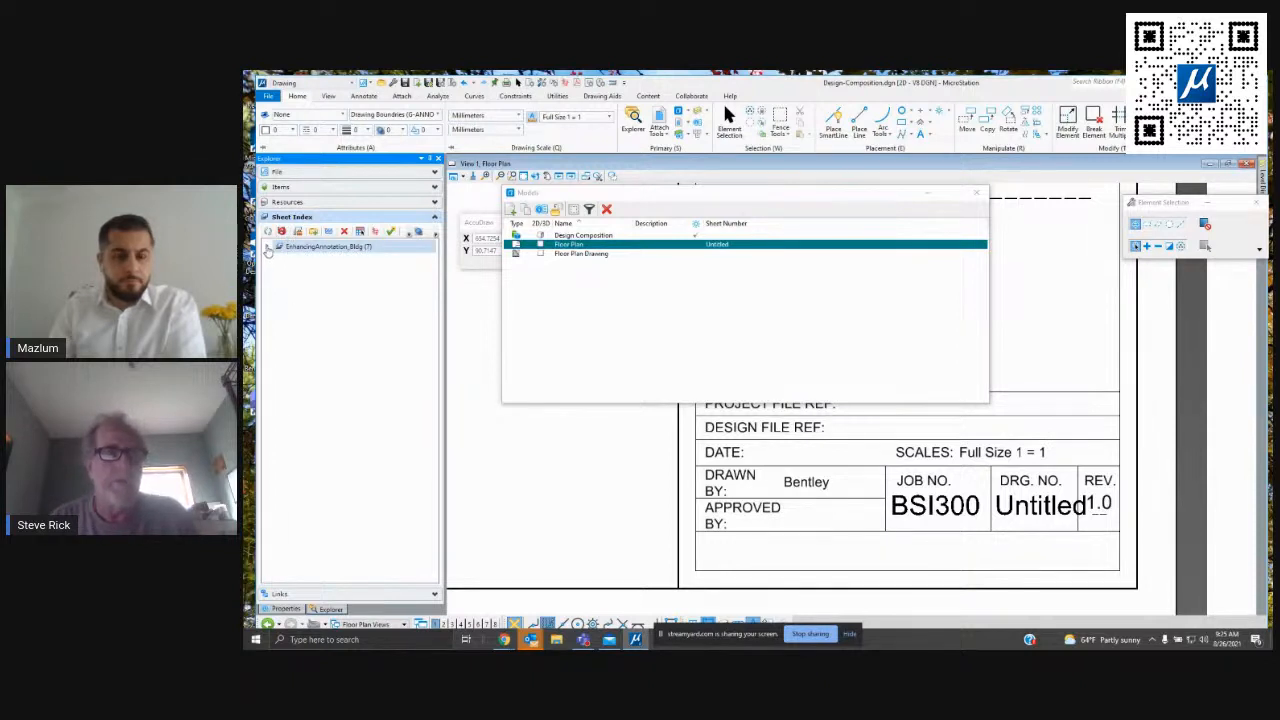
pyautogui.click(268, 247)
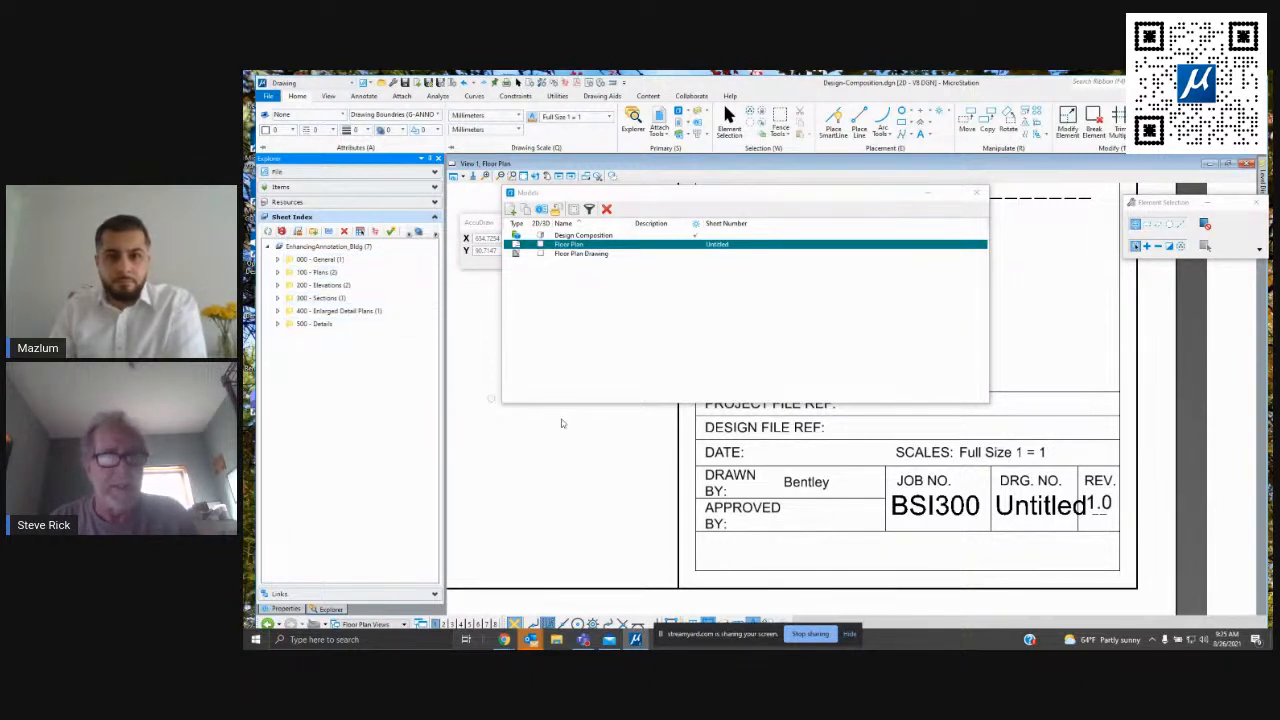
pyautogui.click(575, 247)
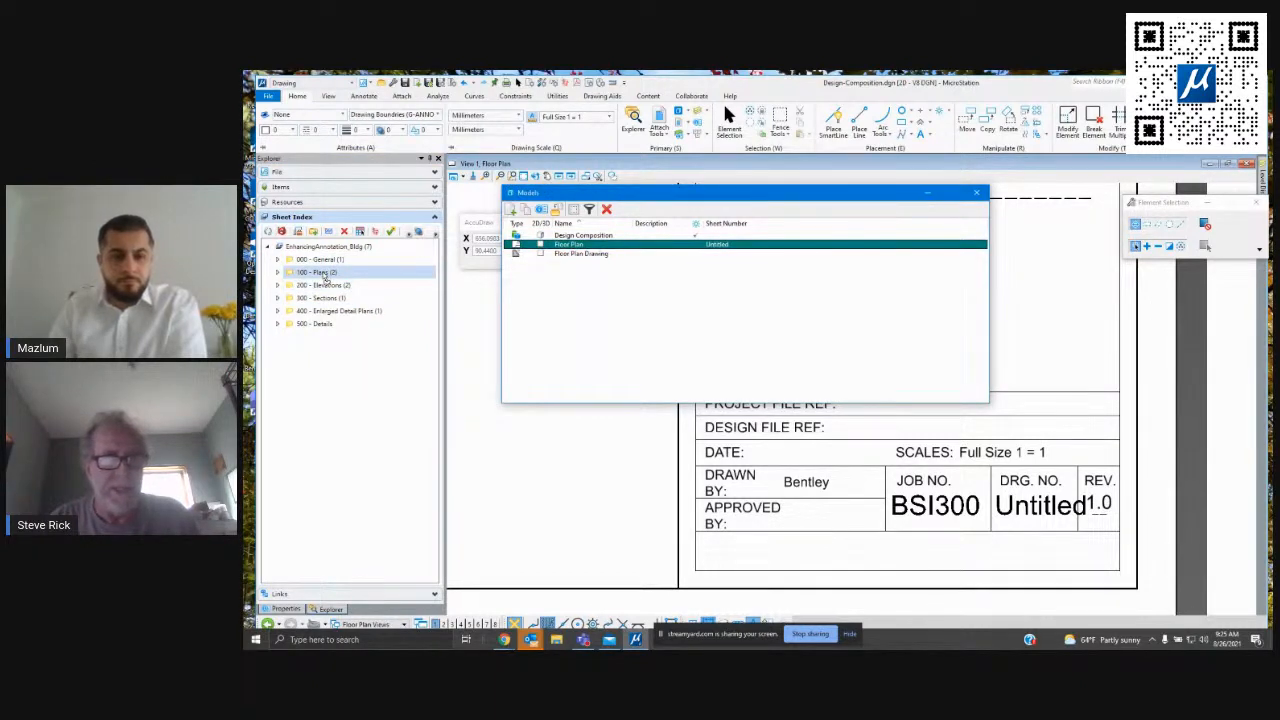
pyautogui.moveTo(325, 280); pyautogui.dragTo(326, 278)
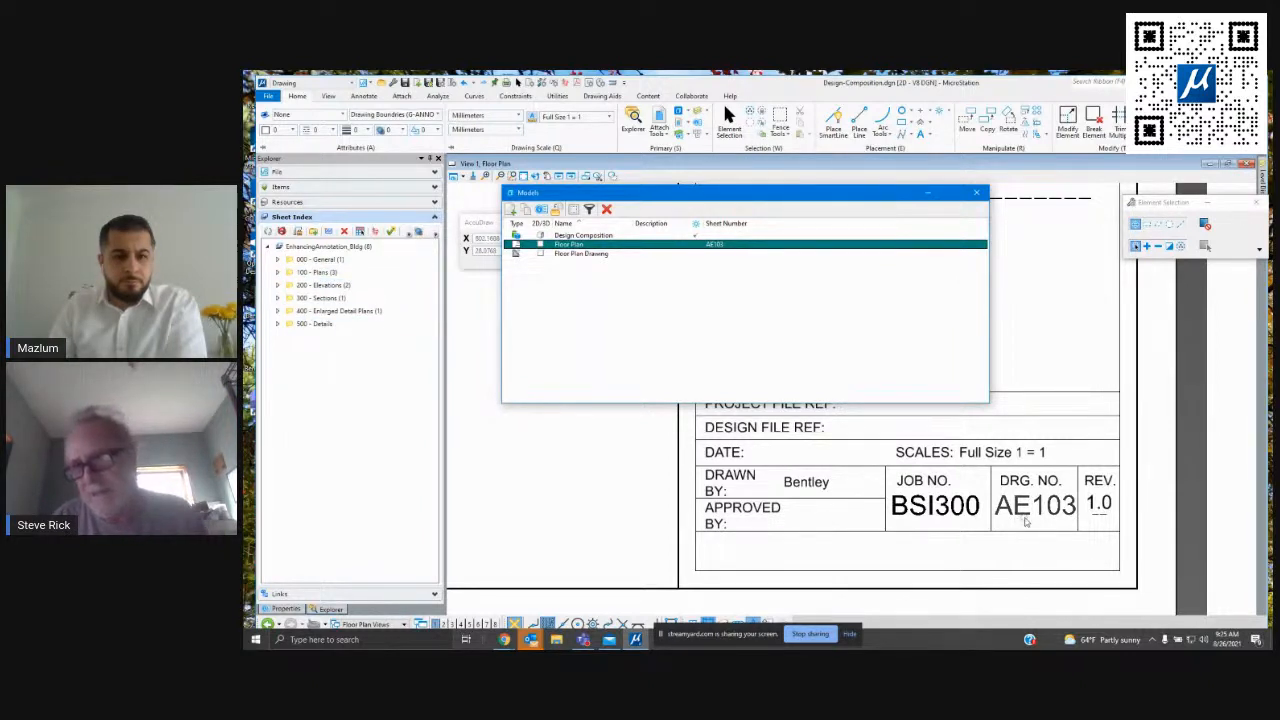
pyautogui.click(278, 273)
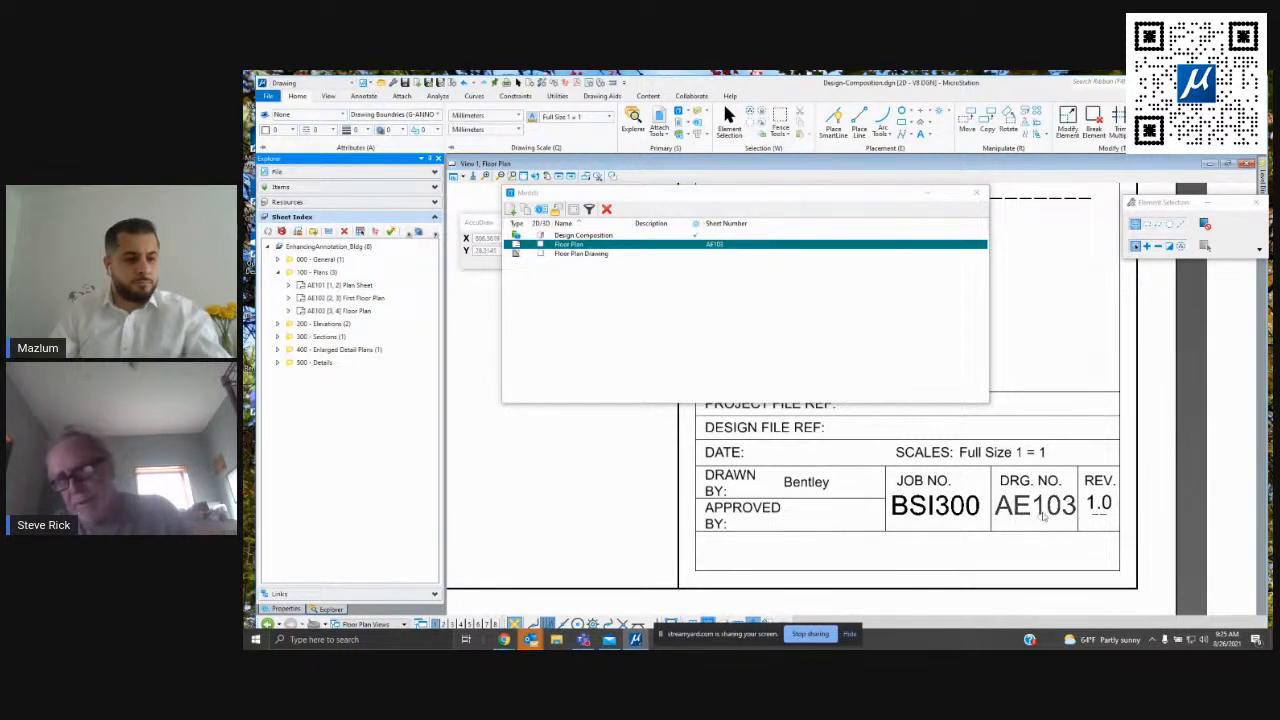
pyautogui.moveTo(1036, 512)
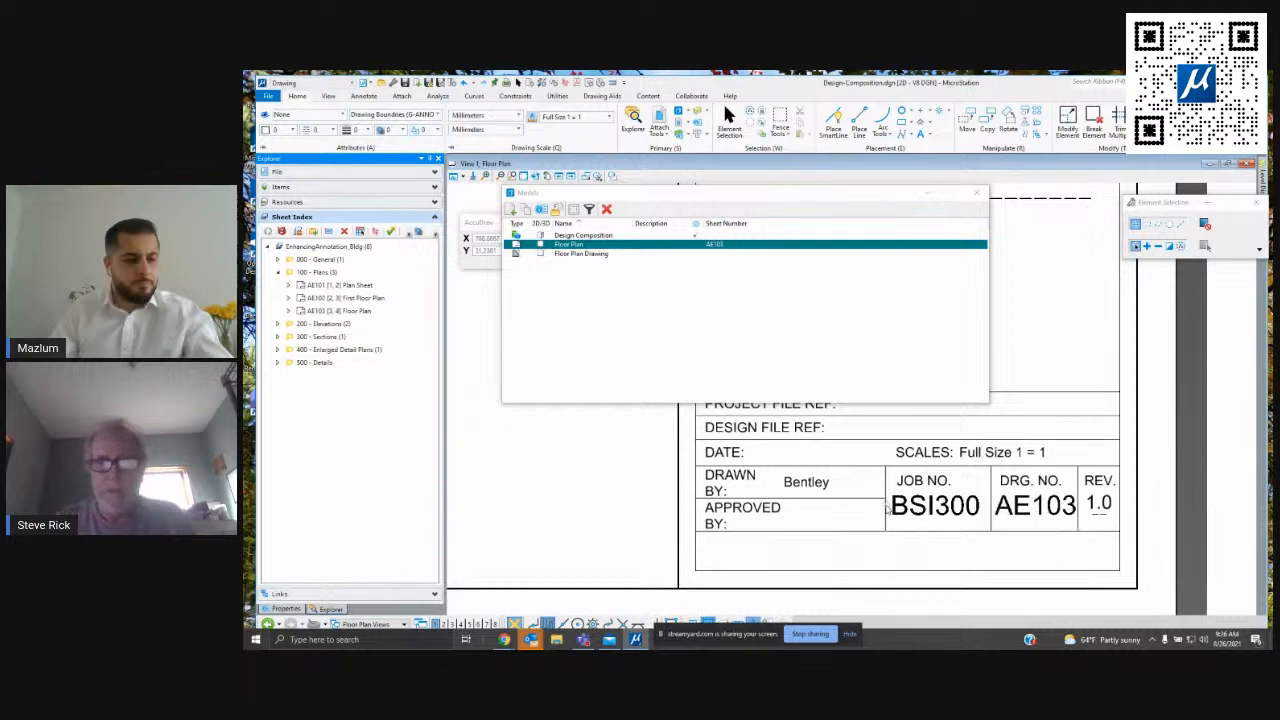
pyautogui.click(755, 190)
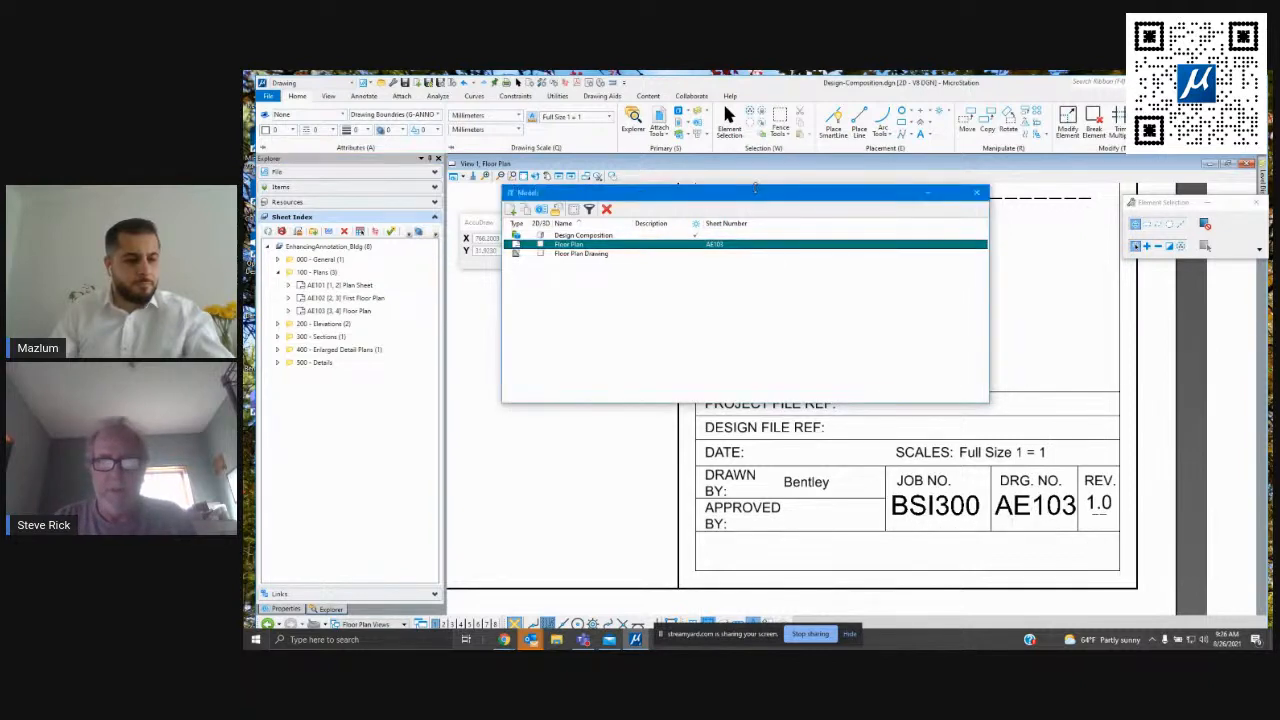
pyautogui.click(977, 192)
# Examine the sheet's title block and the sheet number, name and scale in the drawing title below the plan.
pyautogui.scroll(-3, 797, 432)
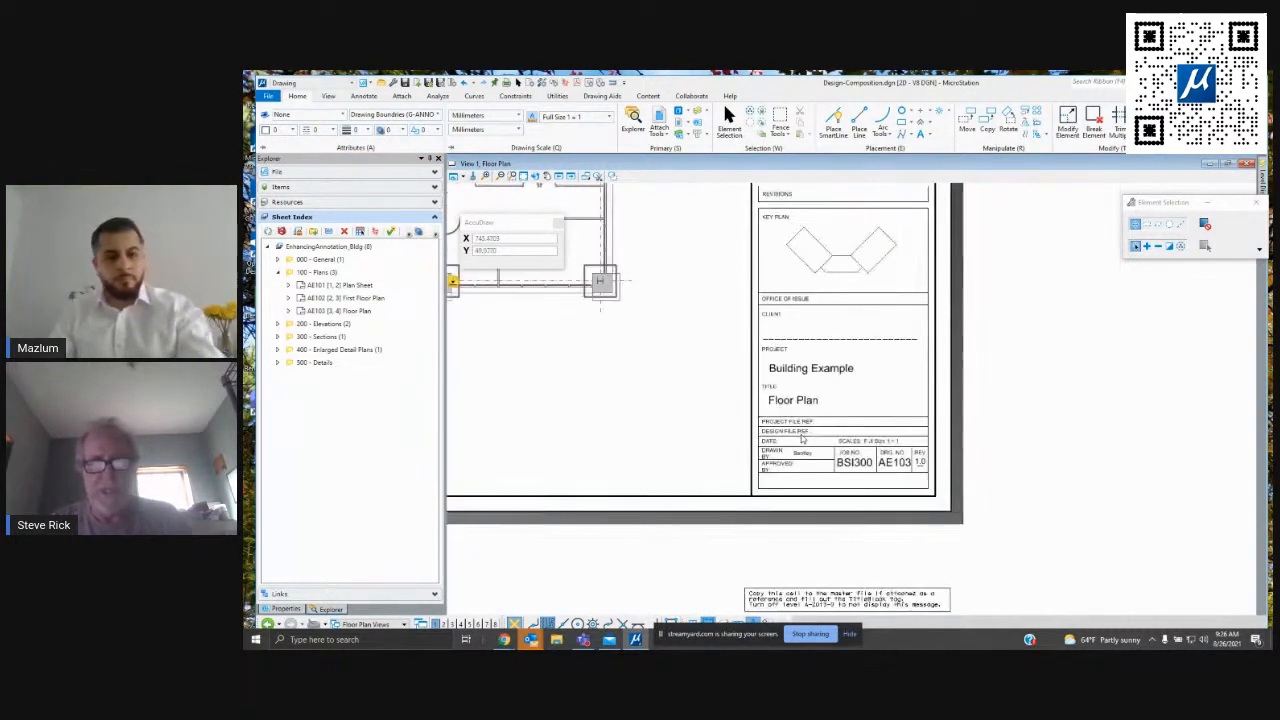
pyautogui.scroll(4, 920, 457)
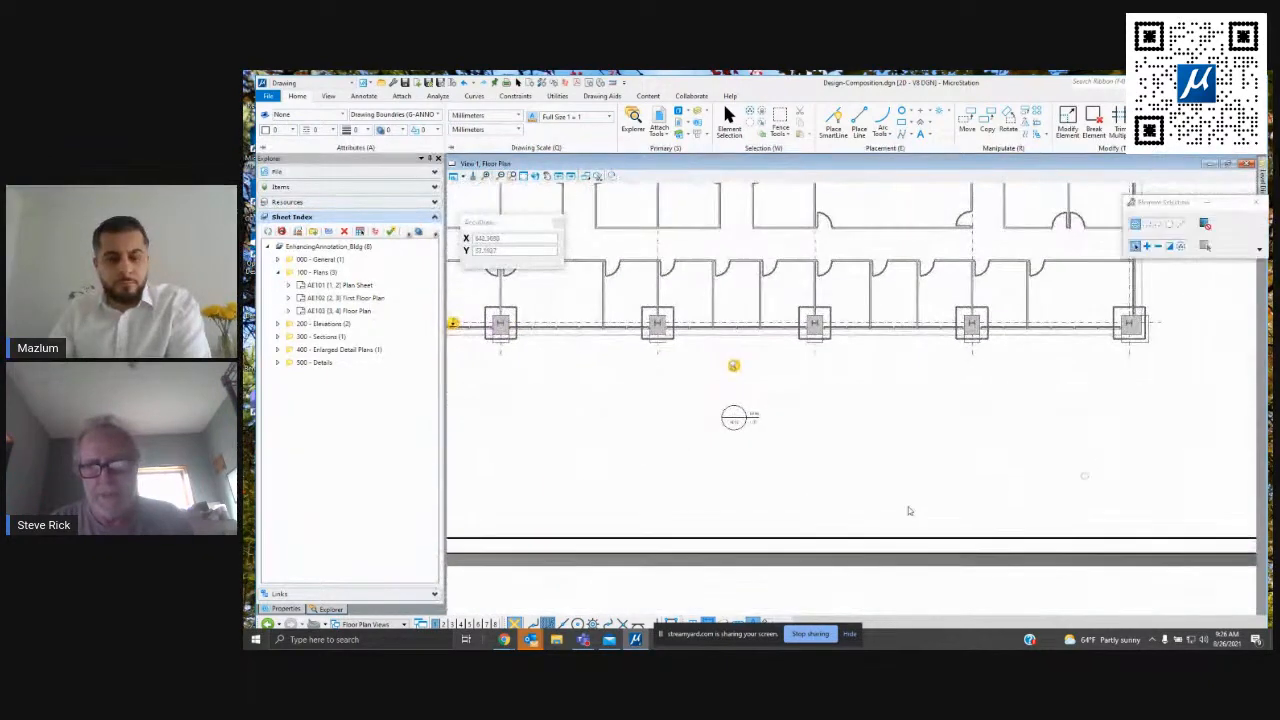
pyautogui.scroll(2, 718, 437)
pyautogui.scroll(3, 718, 437)
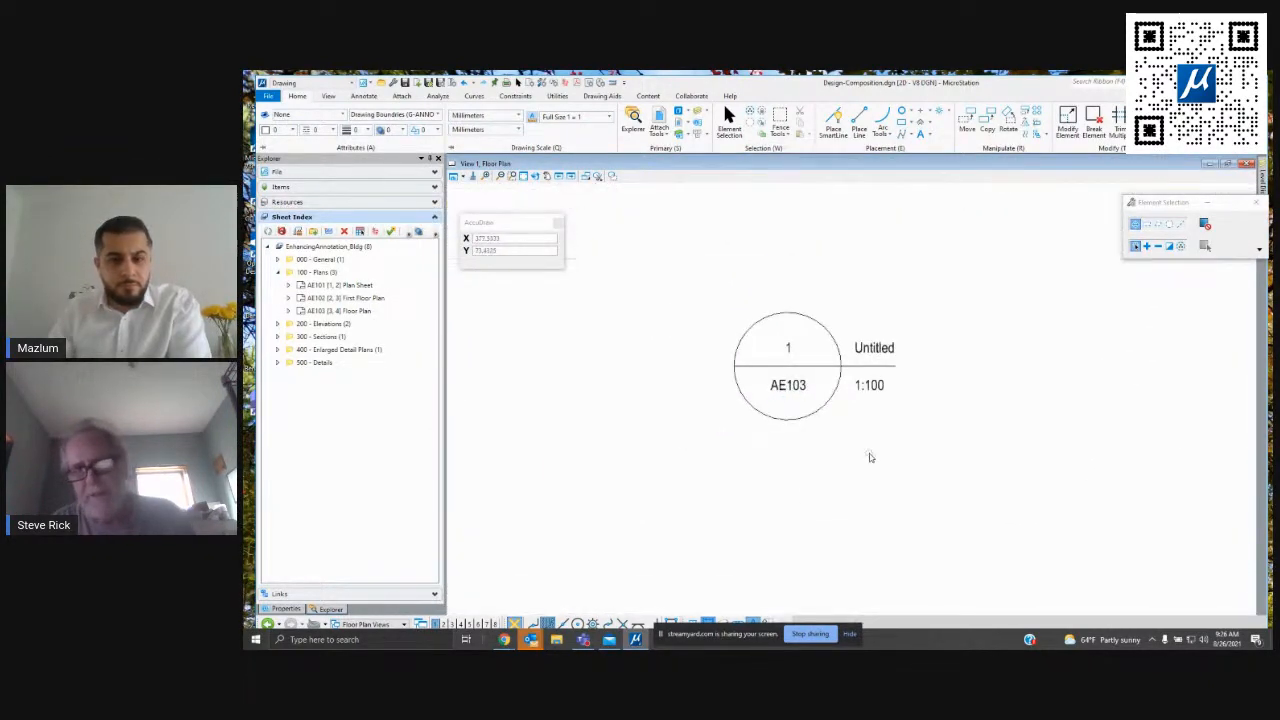
pyautogui.scroll(1, 869, 451)
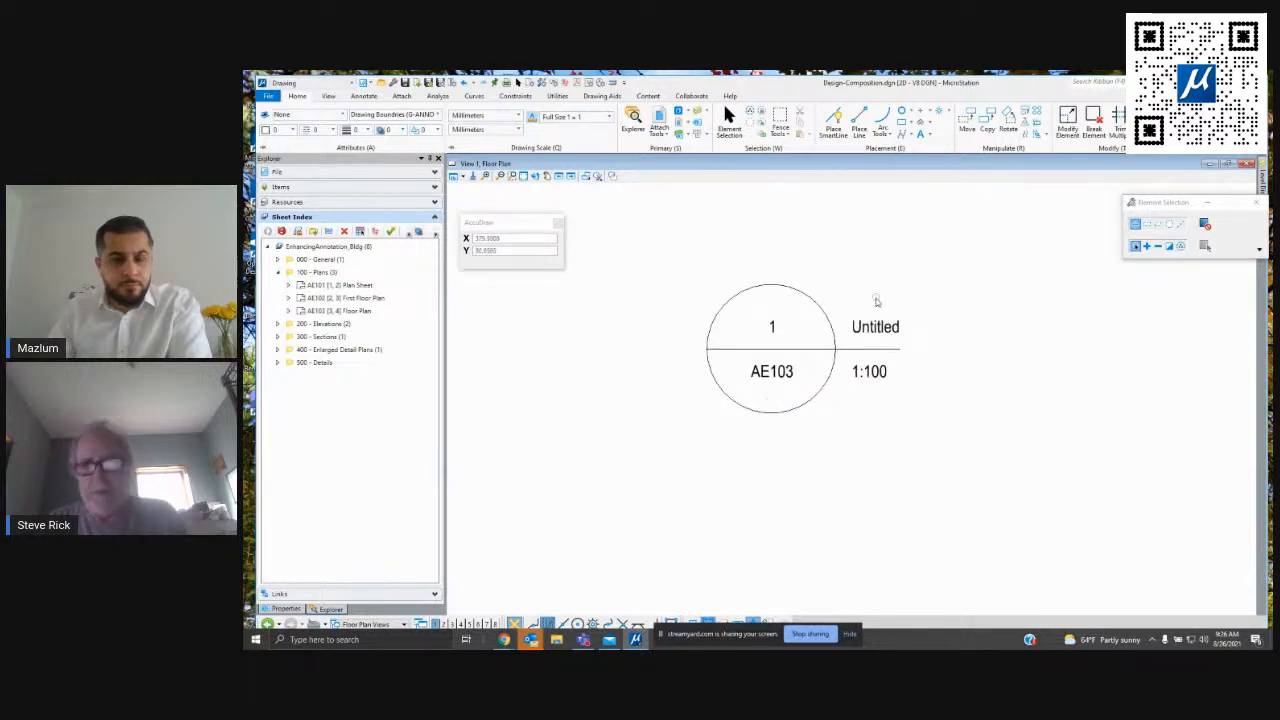
pyautogui.moveTo(881, 332)
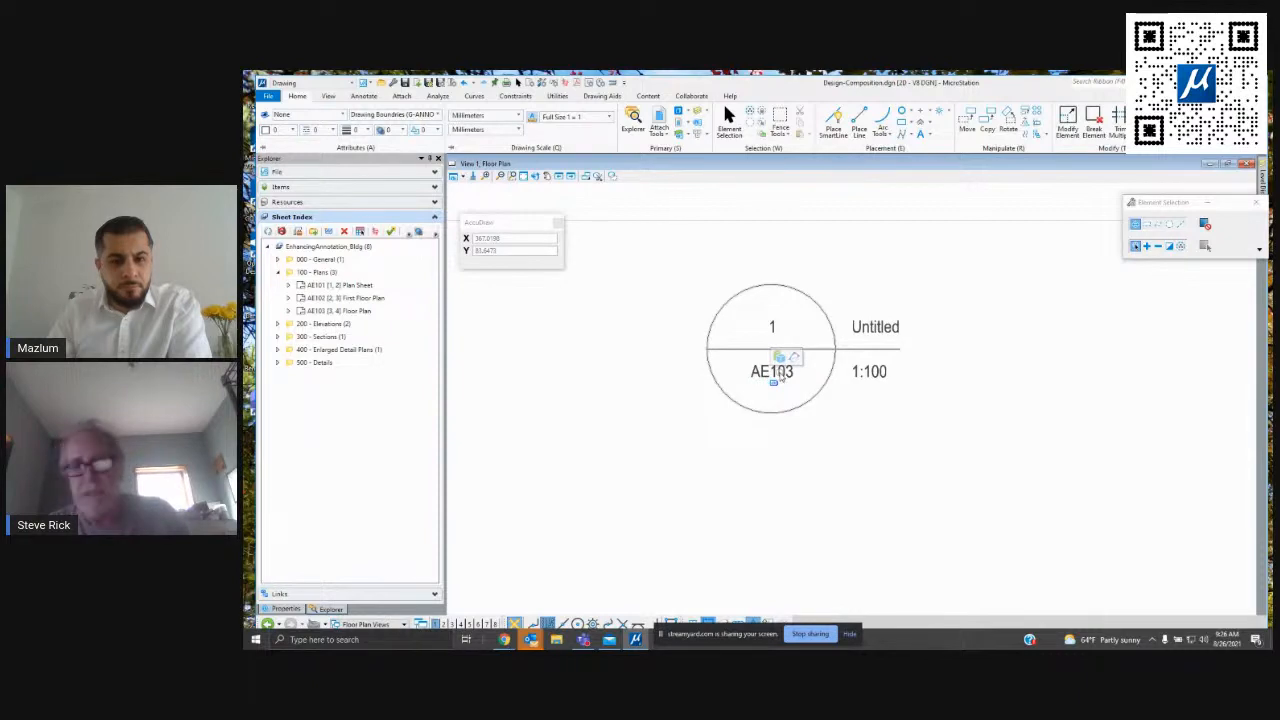
pyautogui.scroll(-3, 876, 441)
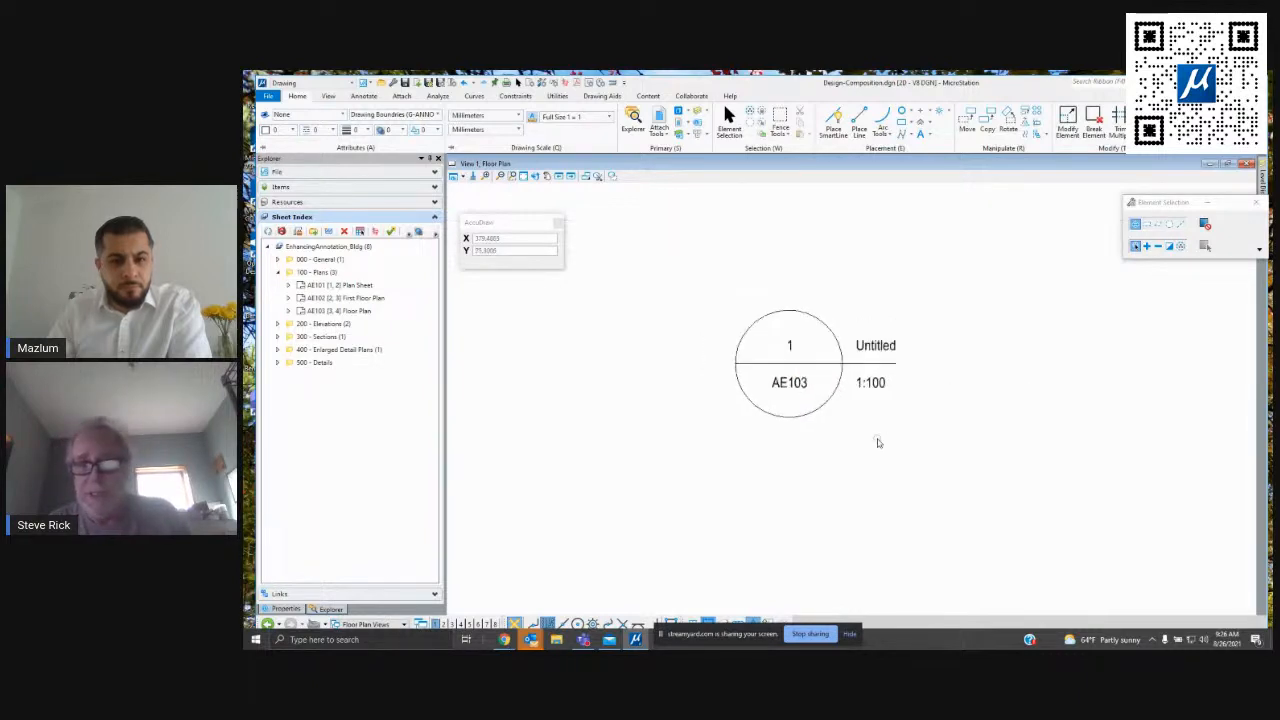
pyautogui.scroll(-4, 876, 441)
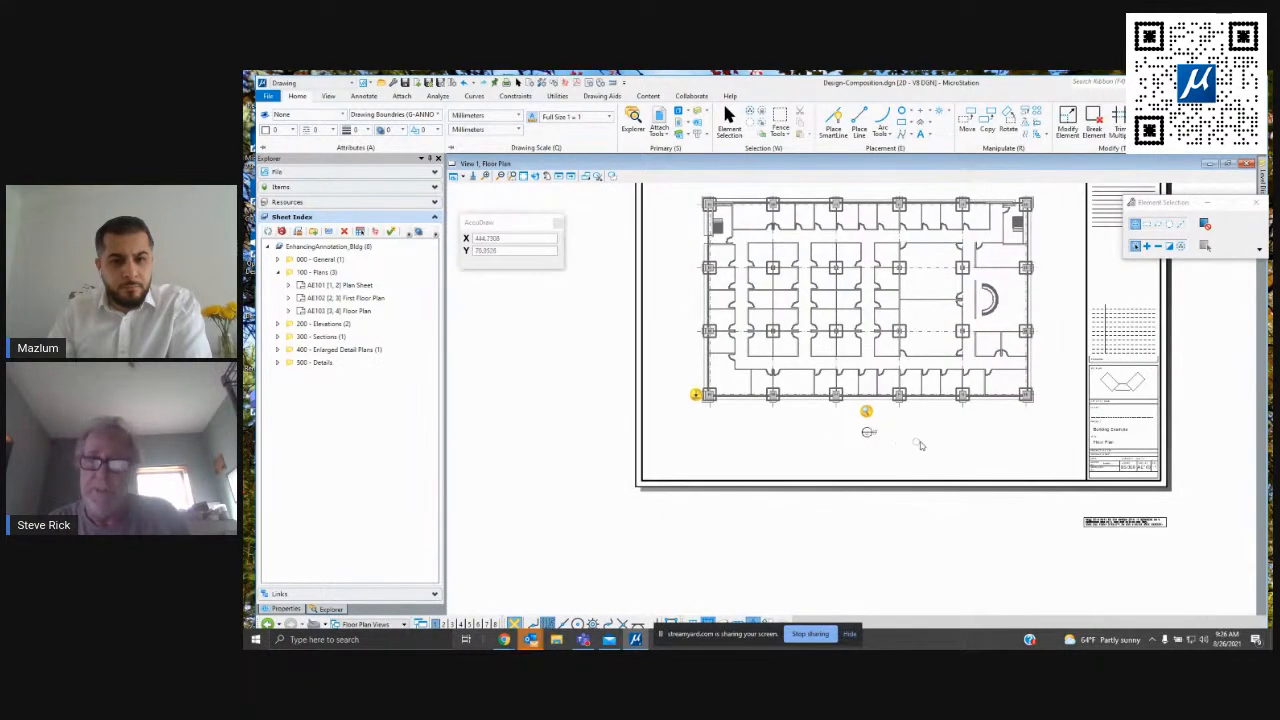
pyautogui.moveTo(858, 500); pyautogui.dragTo(830, 546, button='middle')
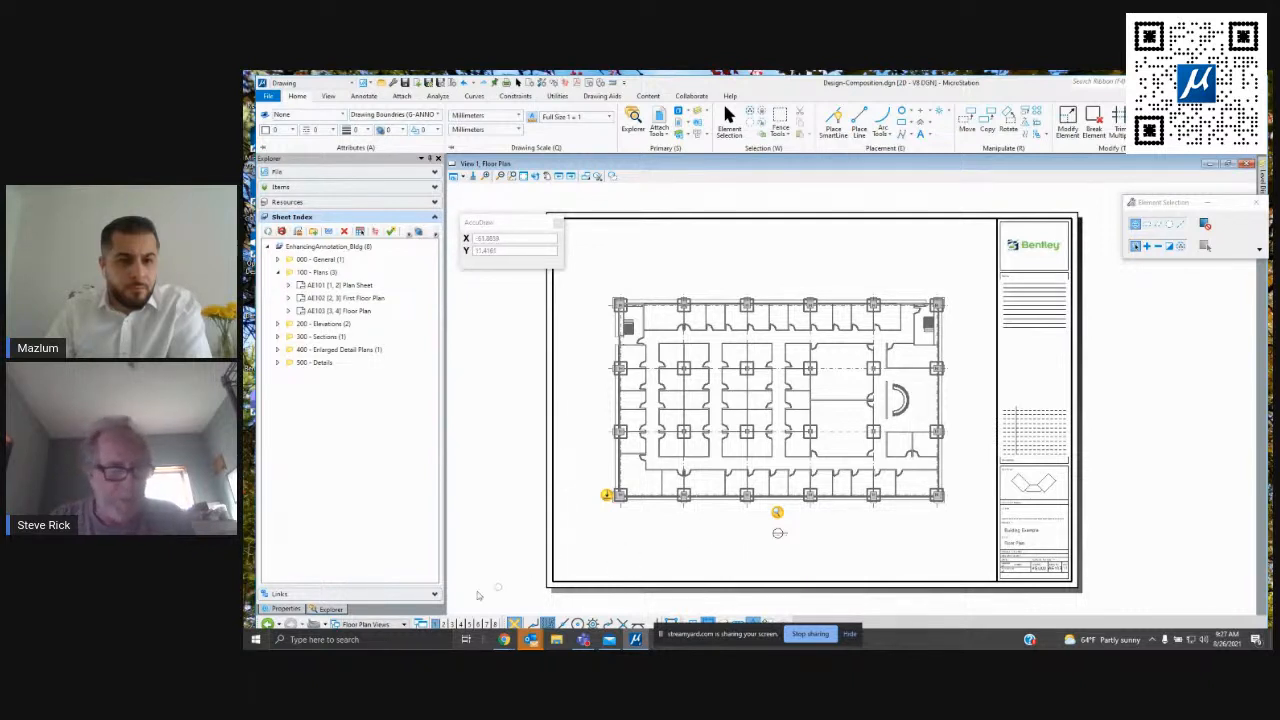
# Return to the Floor Plan Drawing model and move the AccuDraw window clear of the plan.
pyautogui.click(268, 627)
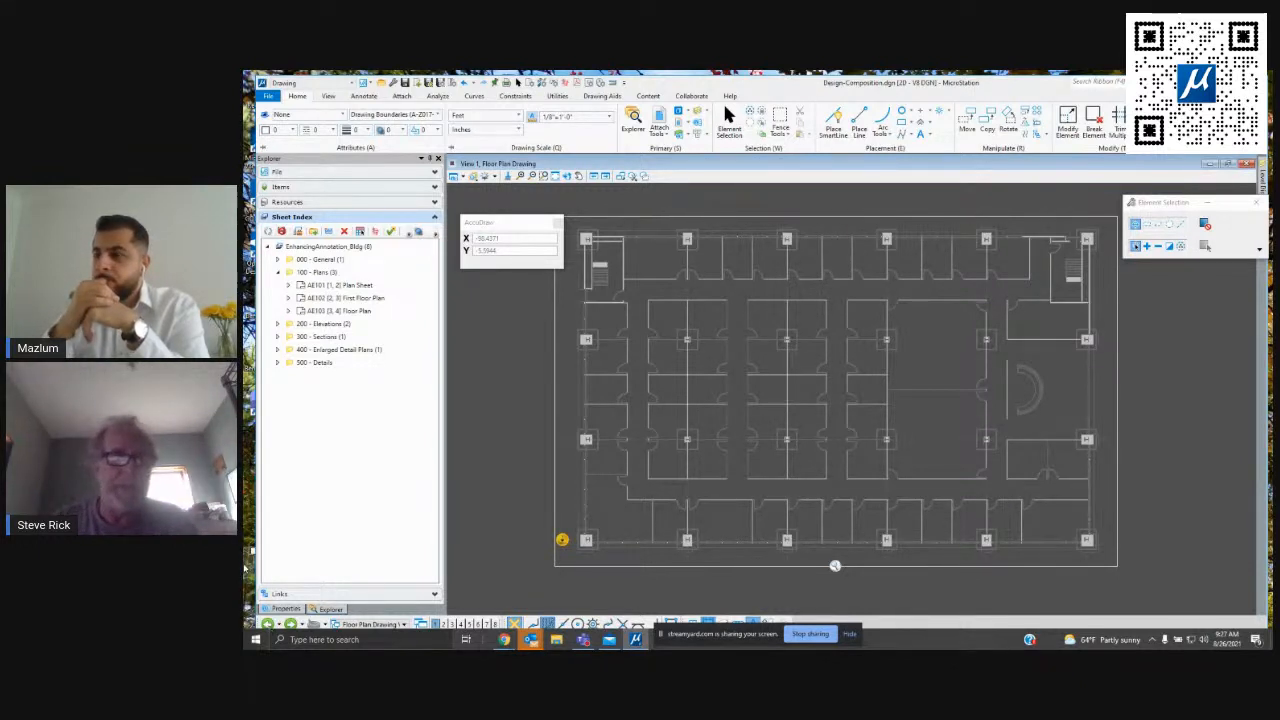
pyautogui.moveTo(505, 222); pyautogui.dragTo(460, 436)
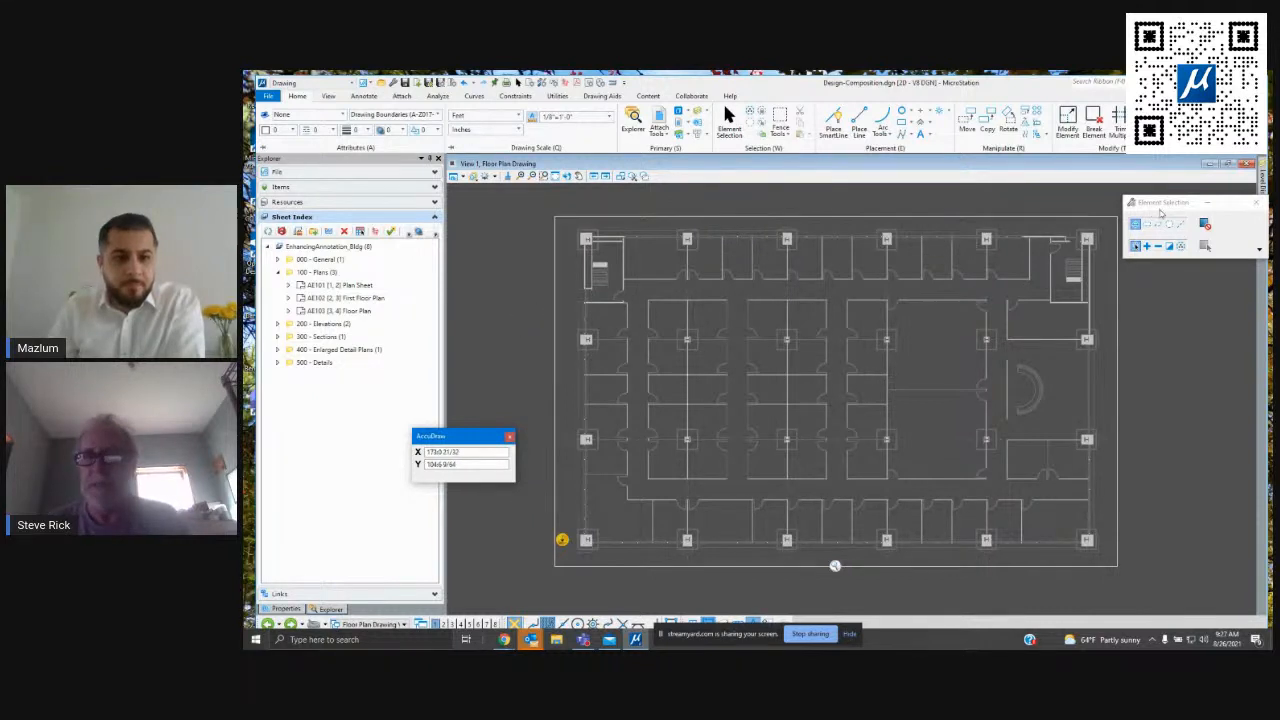
# Place a named boundary called Detail around the stair room at the plan's upper-left corner, with drawing creation enabled.
pyautogui.scroll(4, 568, 212)
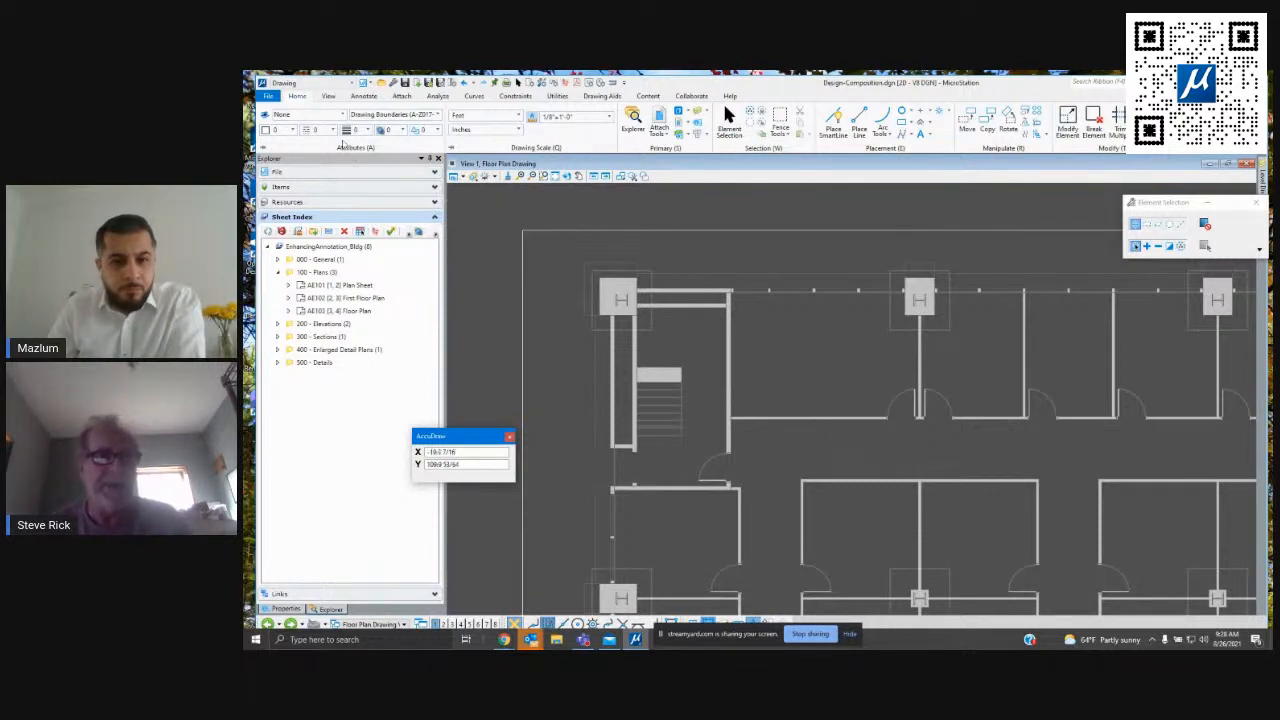
pyautogui.click(328, 97)
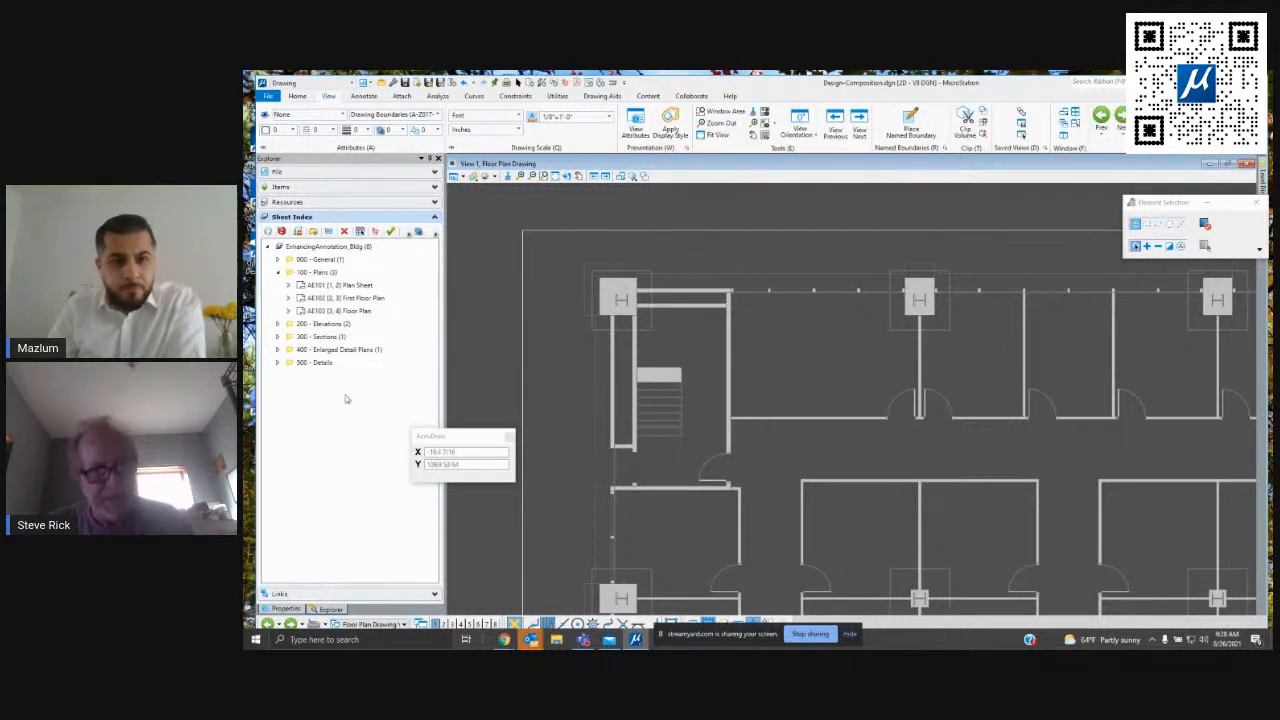
pyautogui.click(300, 366)
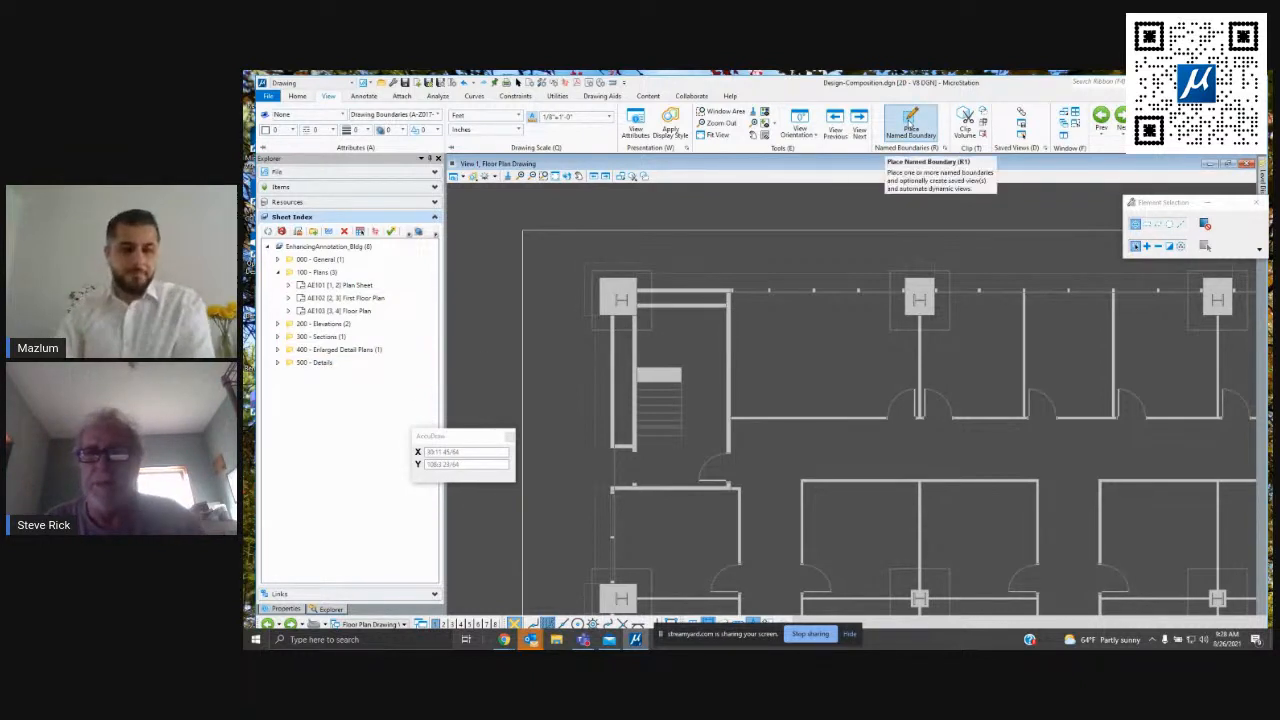
pyautogui.click(910, 120)
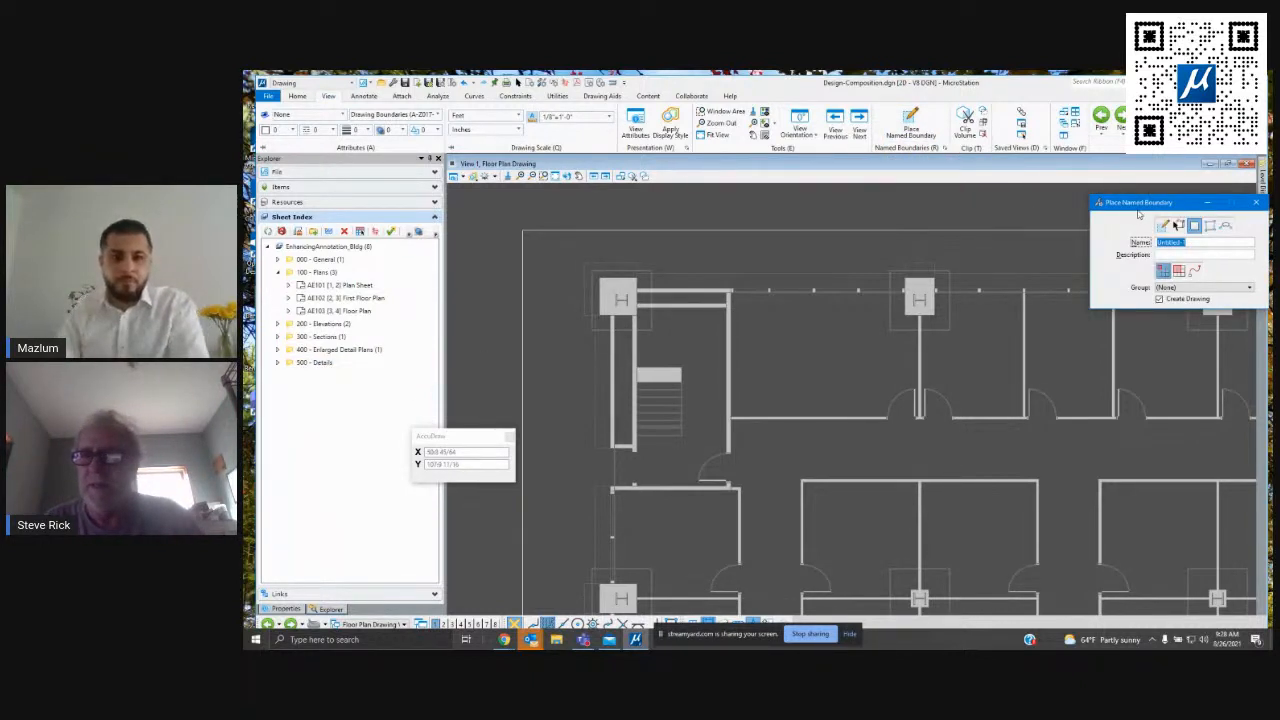
pyautogui.moveTo(1140, 203); pyautogui.dragTo(763, 127)
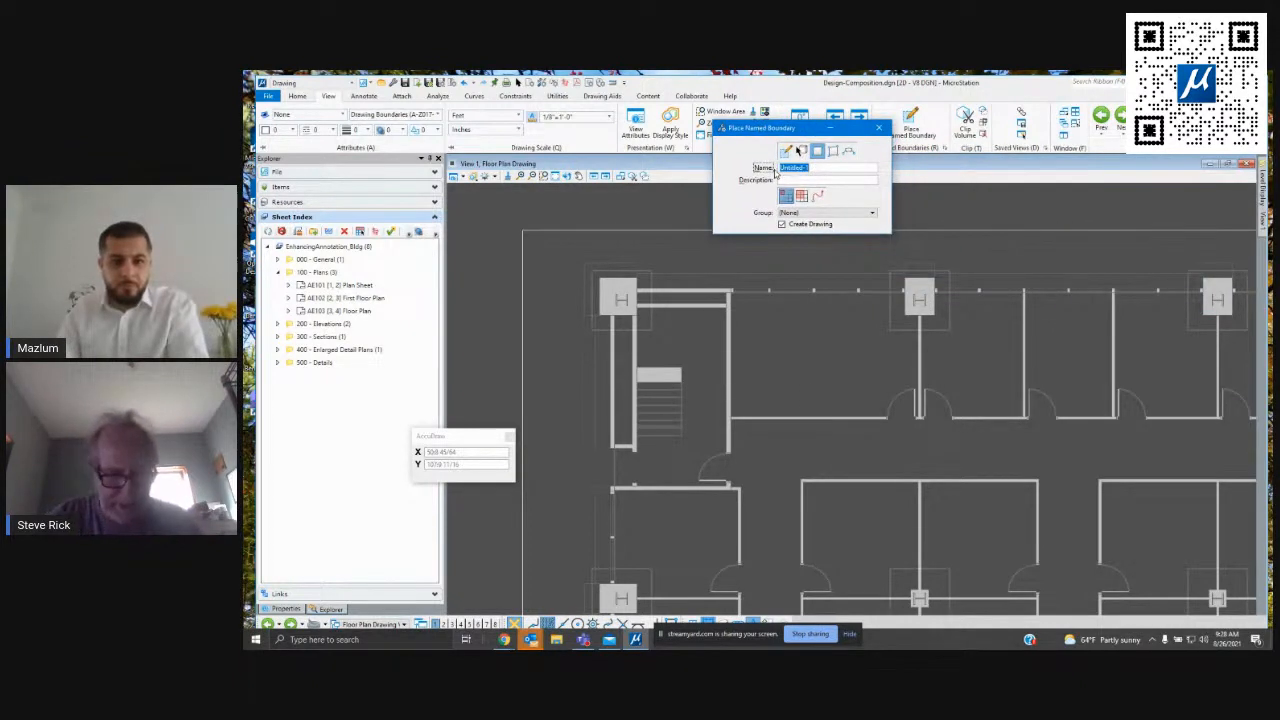
pyautogui.write('B')
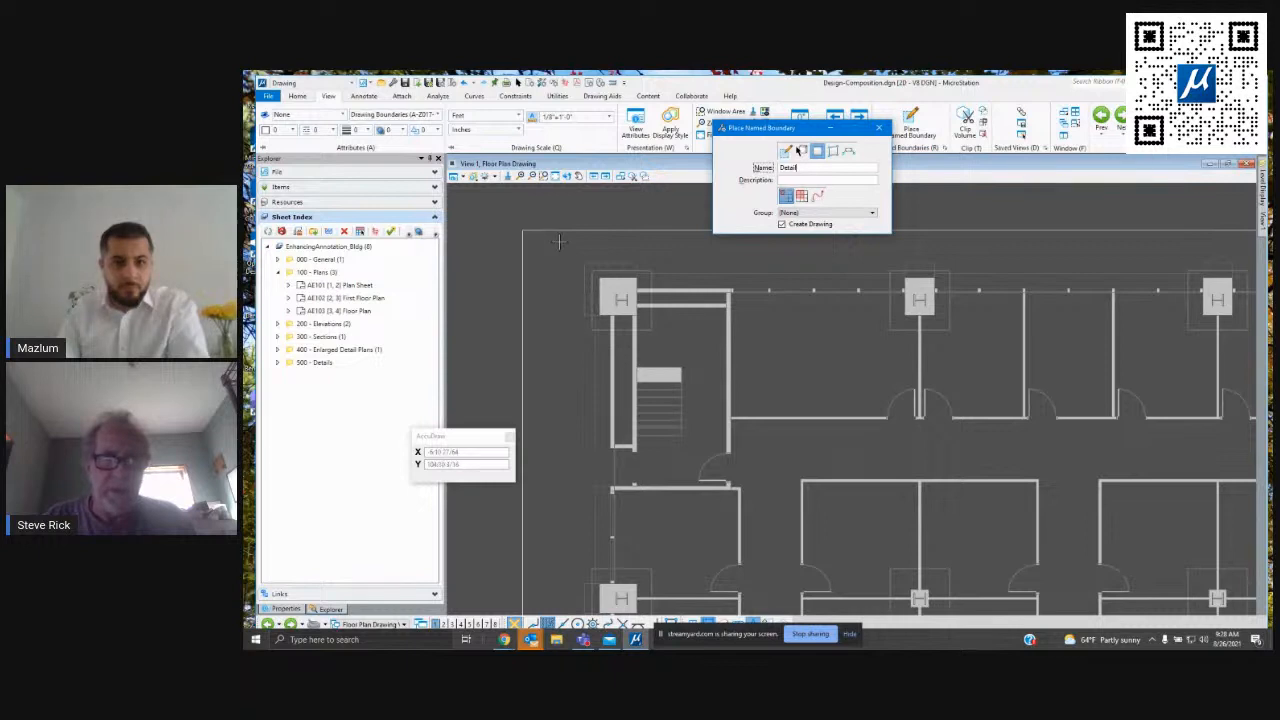
pyautogui.click(559, 241)
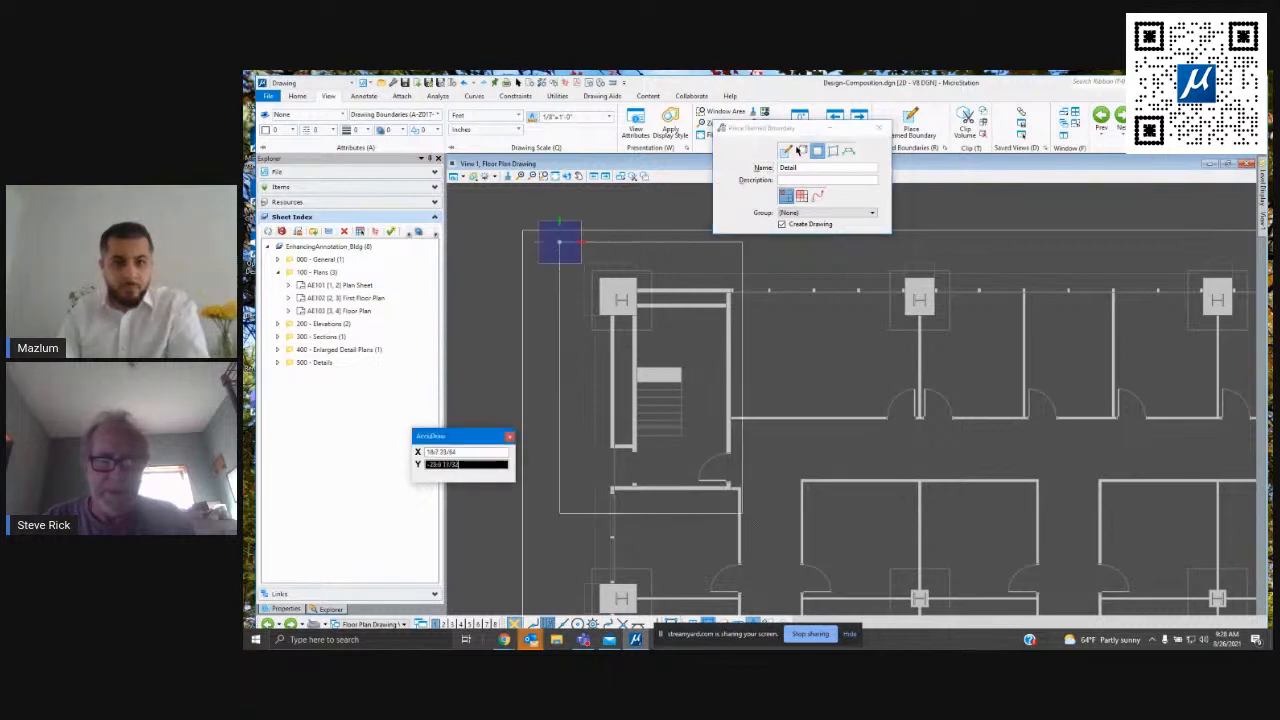
pyautogui.click(768, 510)
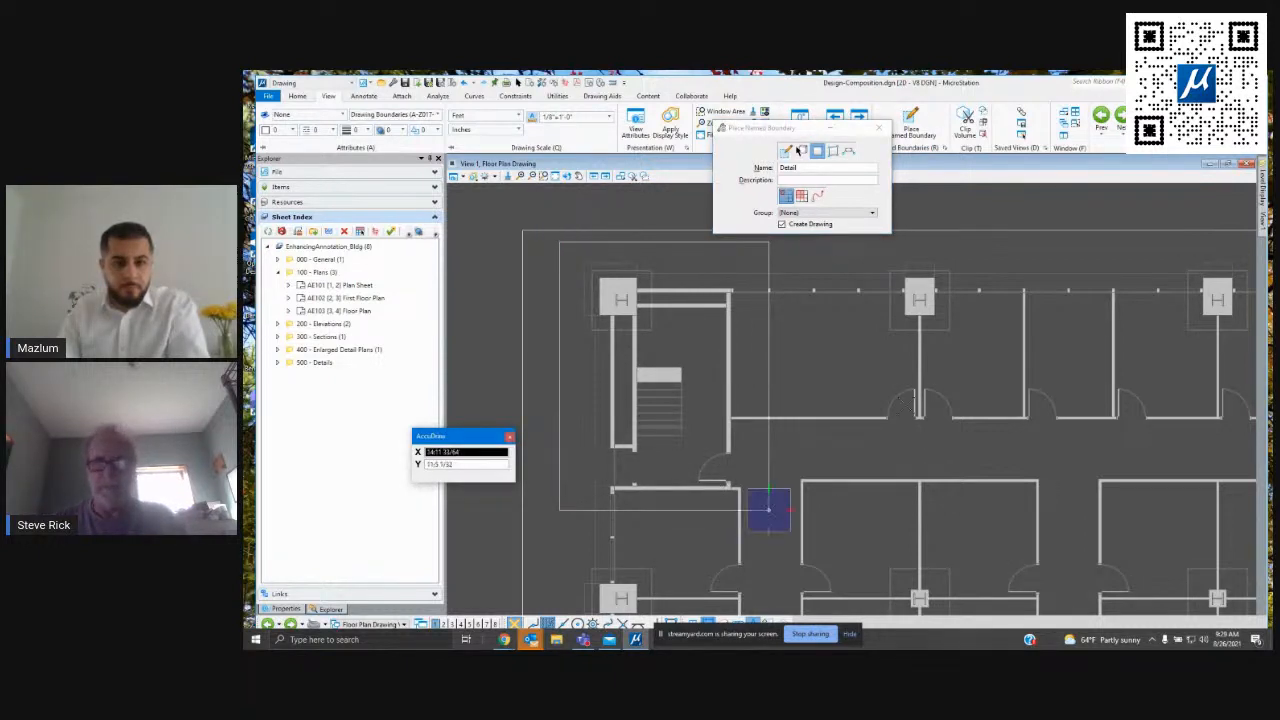
pyautogui.click(851, 367)
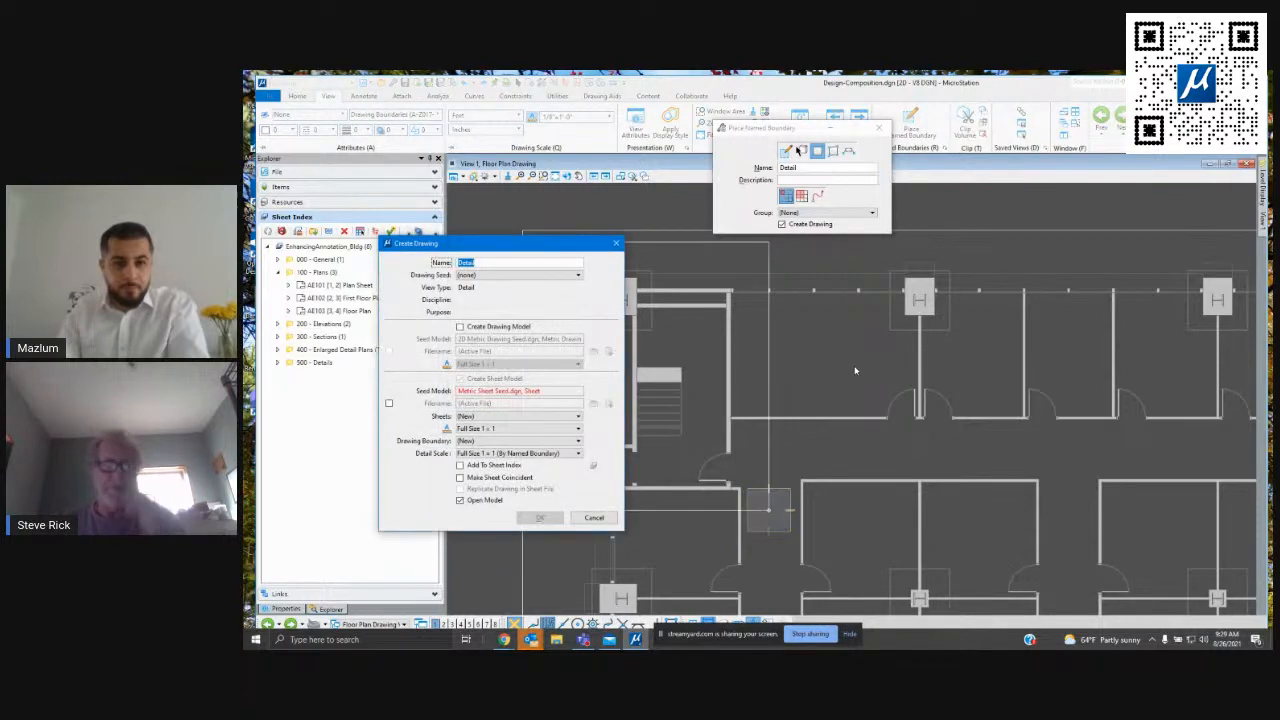
# Use the Top_SheetOnly drawing seed for the new detail and set its detail scale to 1:25.
pyautogui.moveTo(492, 243)
pyautogui.mouseDown()
pyautogui.moveTo(580, 262)
pyautogui.moveTo(1028, 258)
pyautogui.moveTo(1026, 240)
pyautogui.mouseUp()
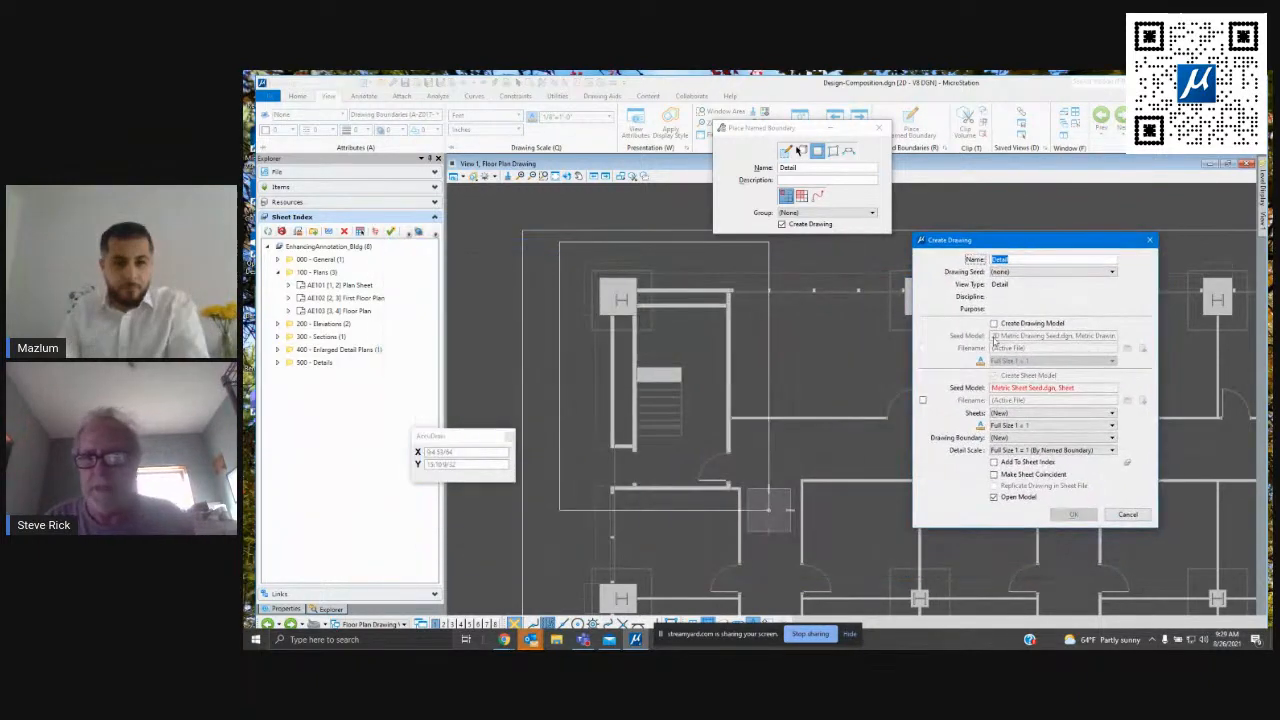
pyautogui.click(1110, 272)
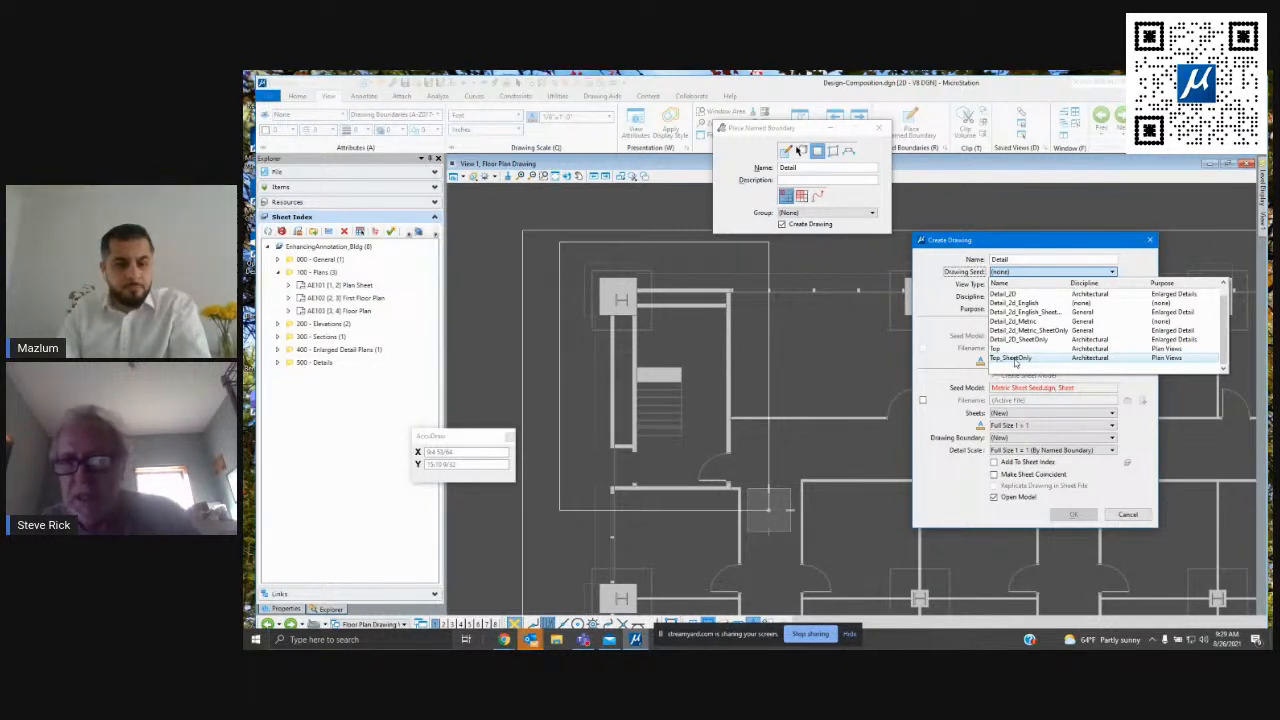
pyautogui.click(1016, 361)
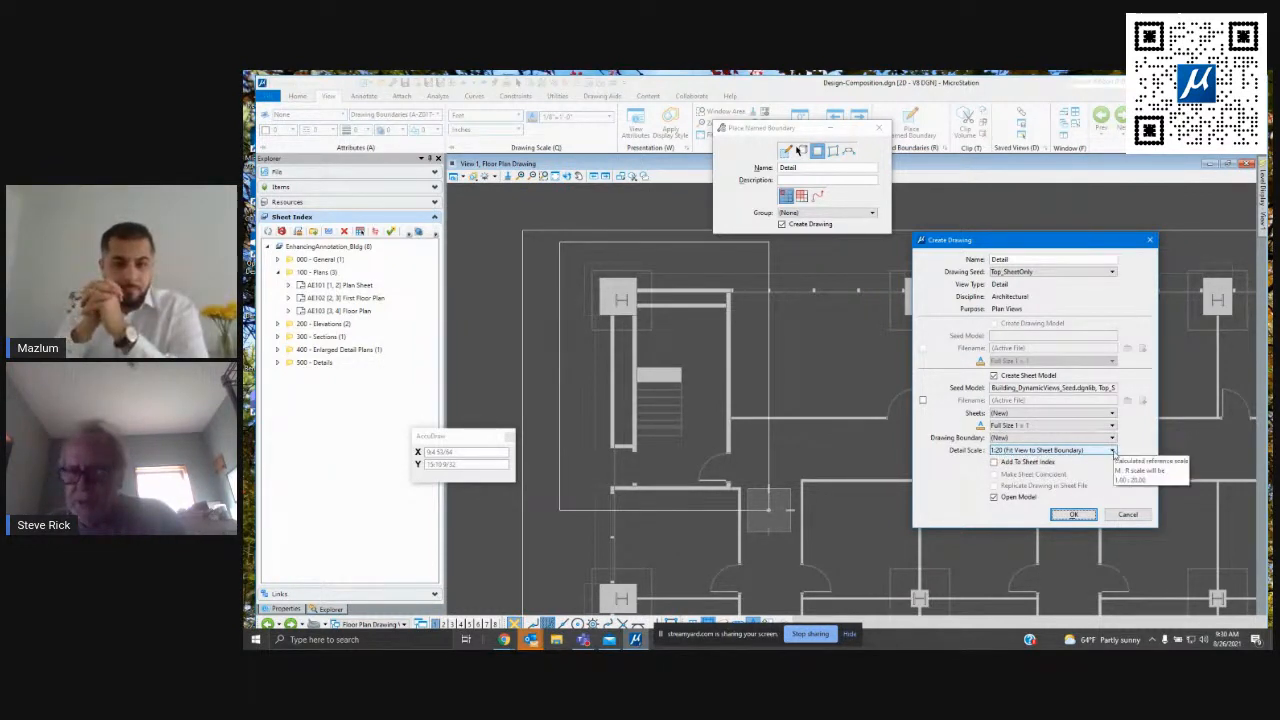
pyautogui.click(1112, 451)
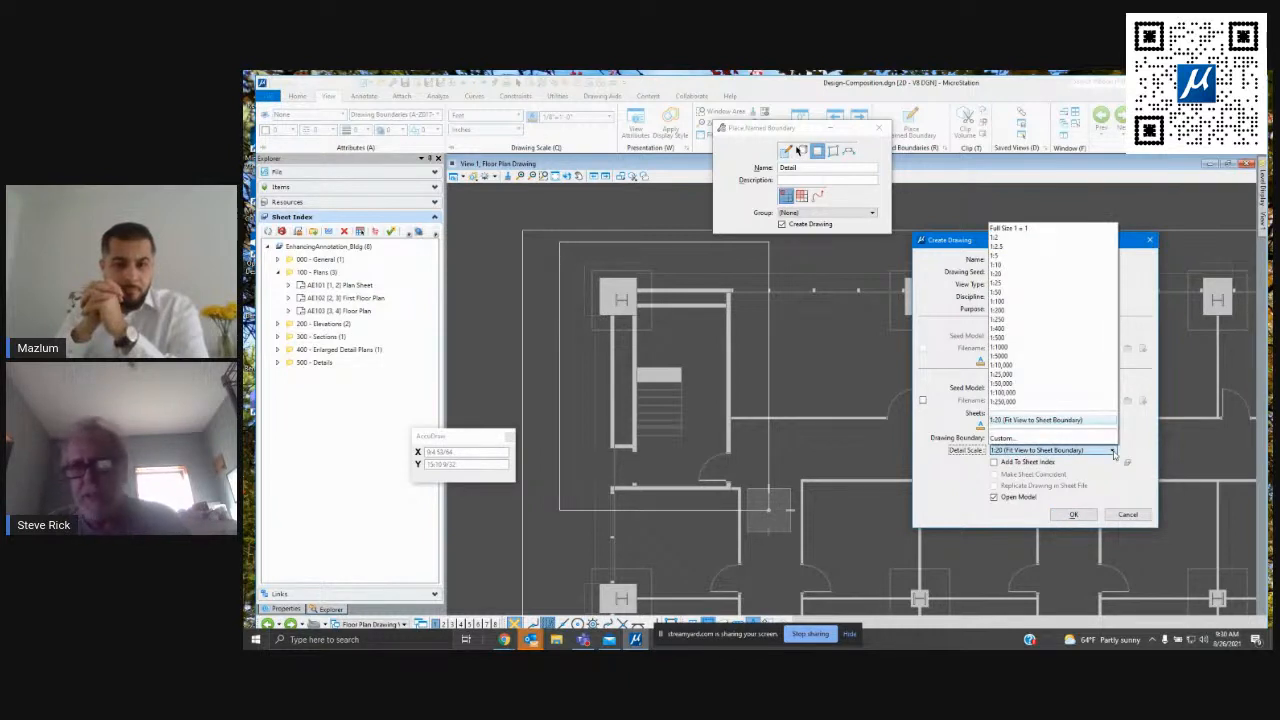
pyautogui.click(1003, 285)
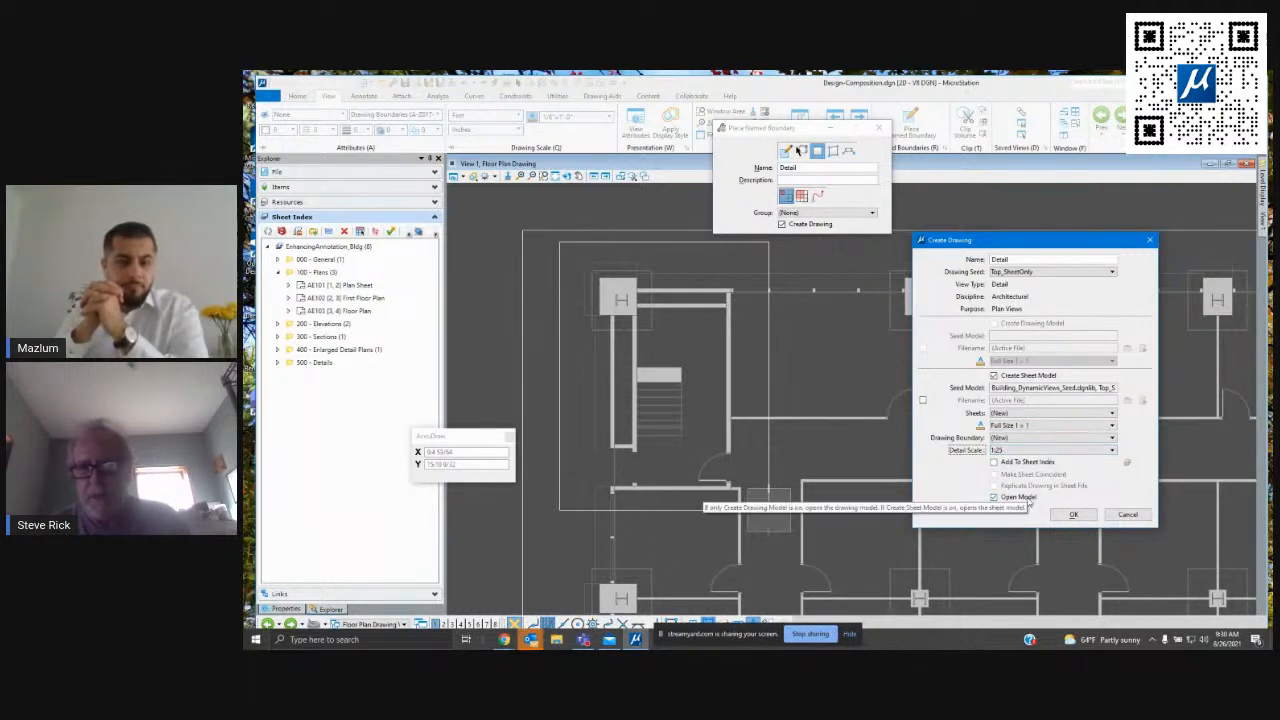
# Have the new sheet added to the sheet index in the 400 - Enlarged Detail Plans folder.
pyautogui.click(995, 463)
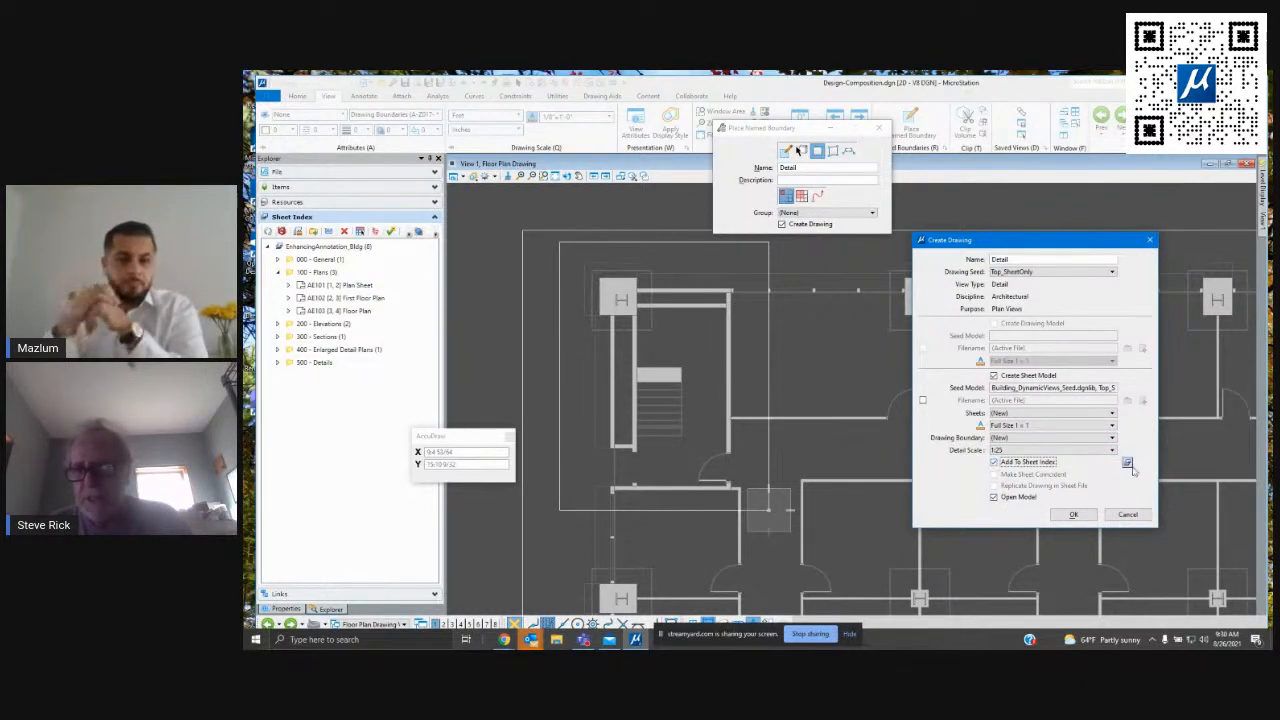
pyautogui.click(1127, 463)
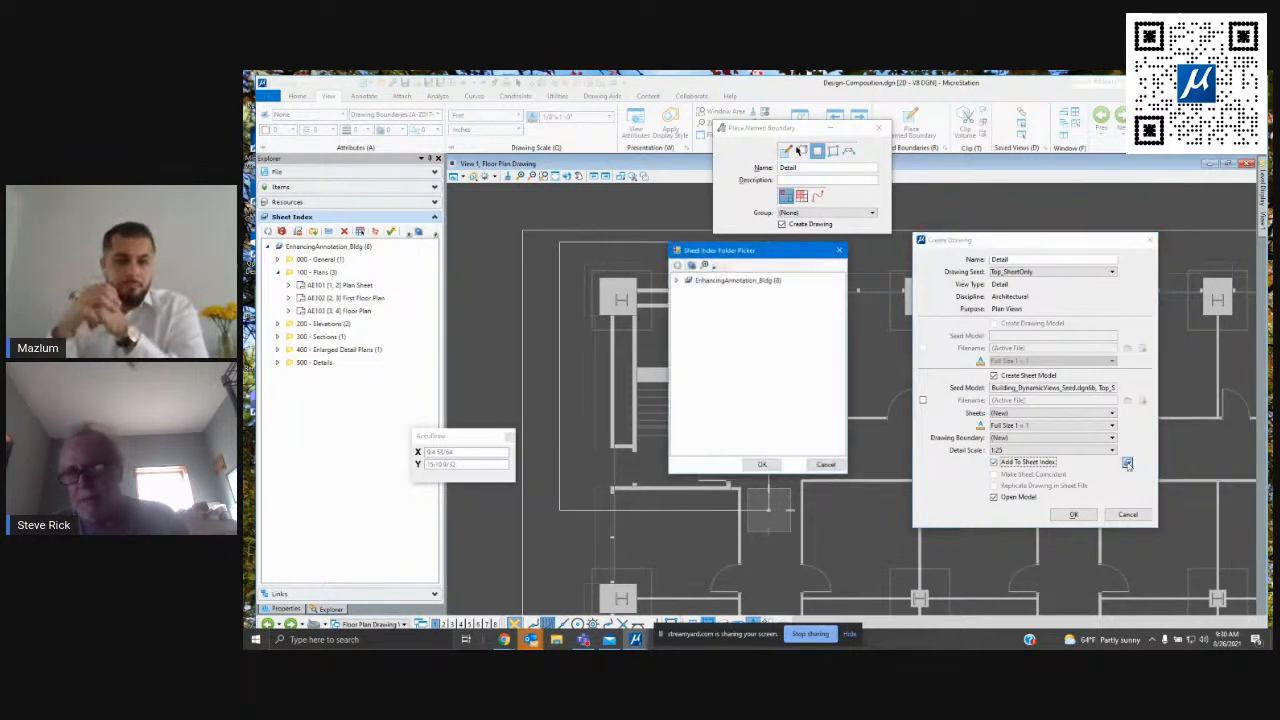
pyautogui.moveTo(743, 251); pyautogui.dragTo(780, 278)
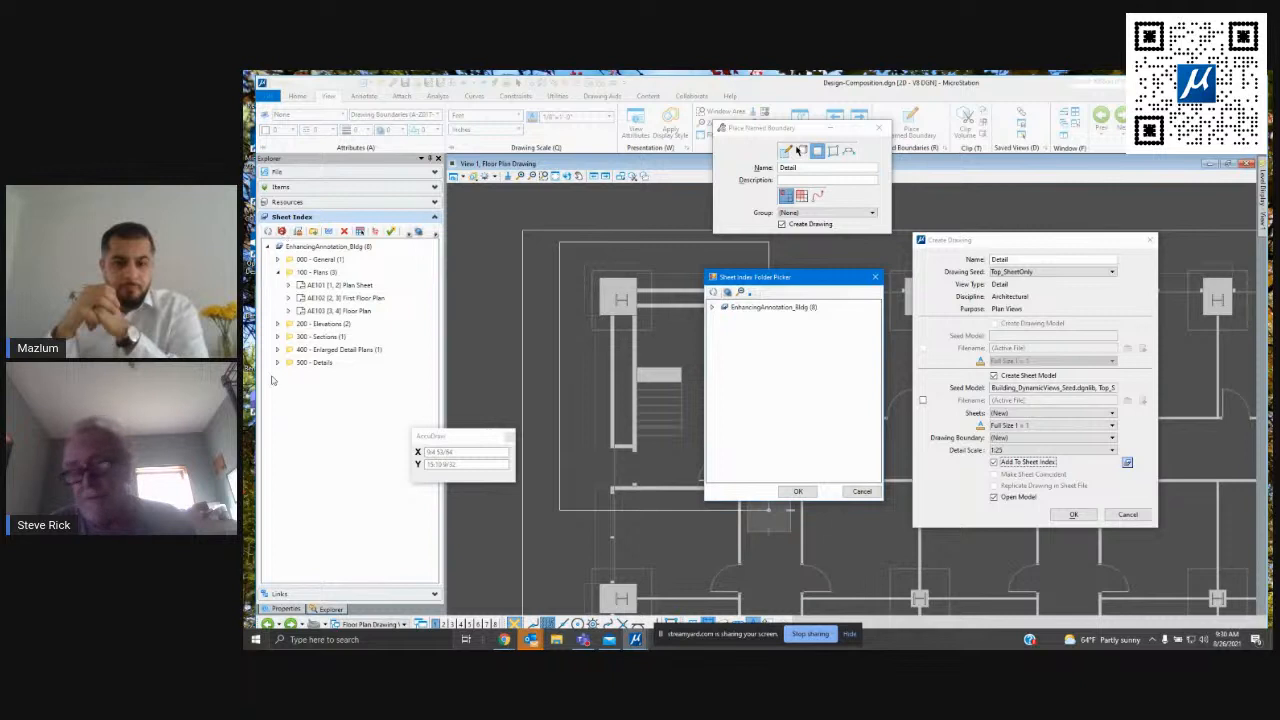
pyautogui.click(712, 307)
pyautogui.click(763, 385)
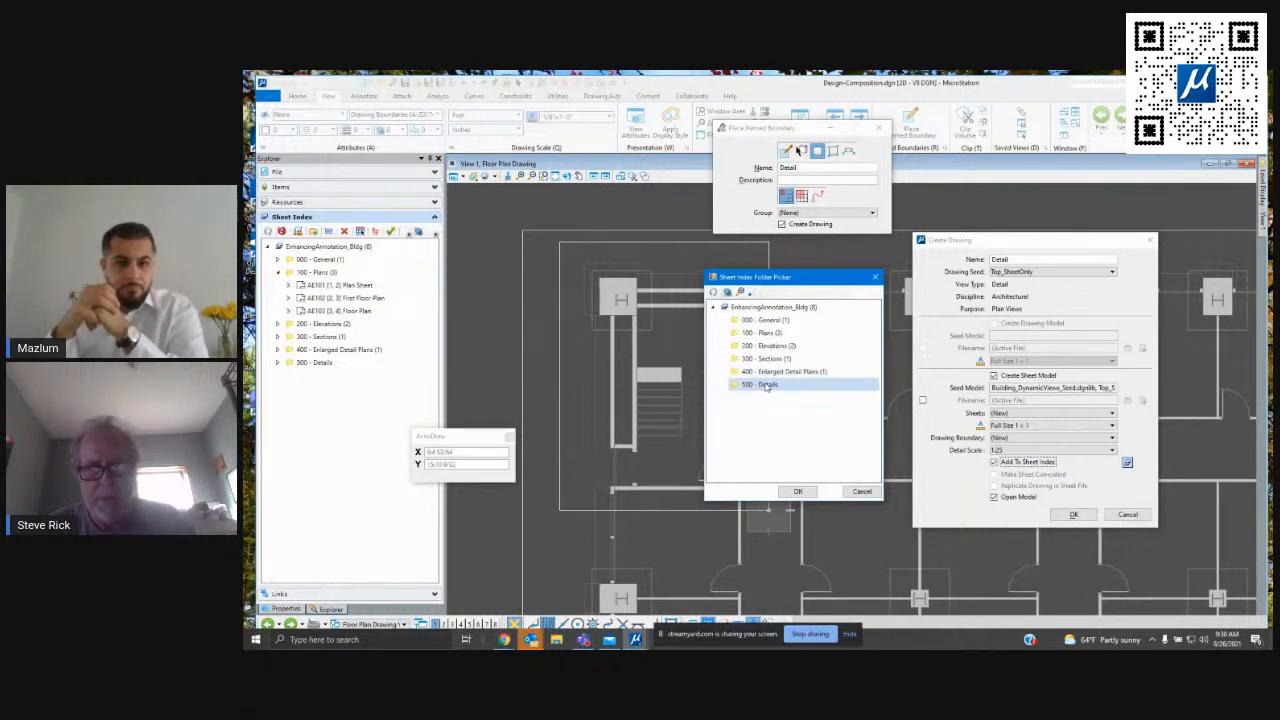
pyautogui.click(766, 386)
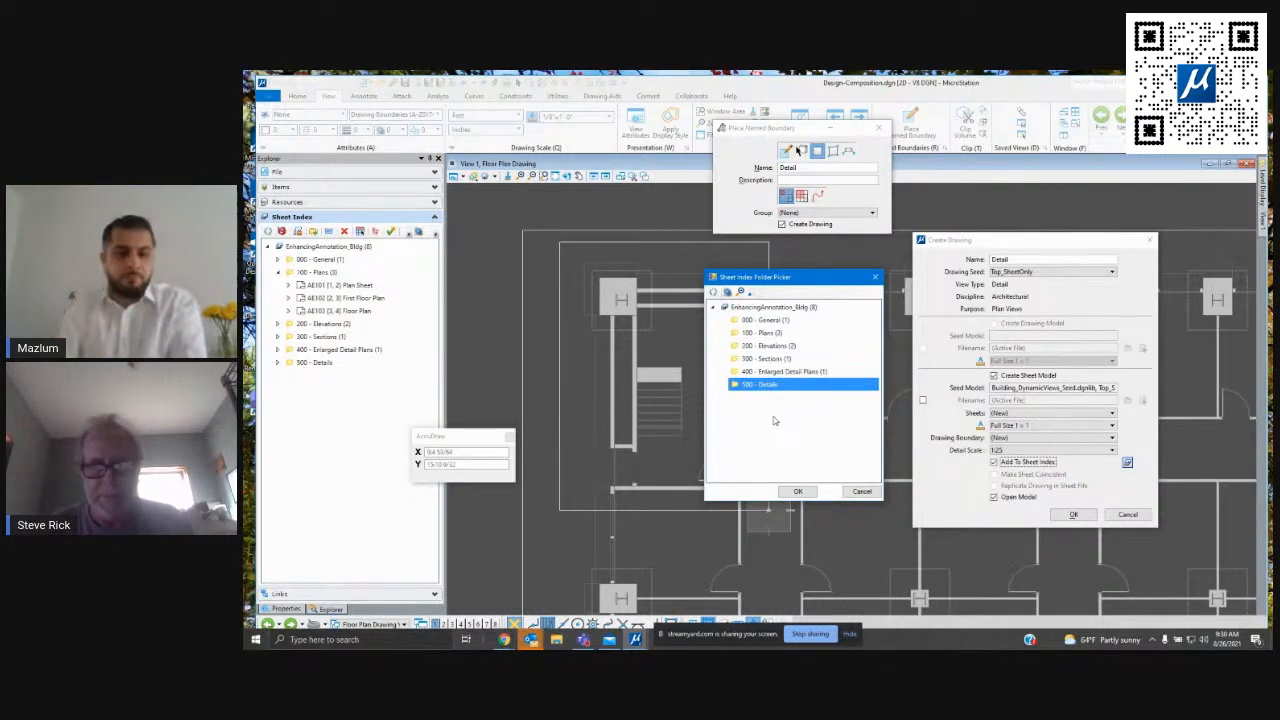
pyautogui.click(772, 373)
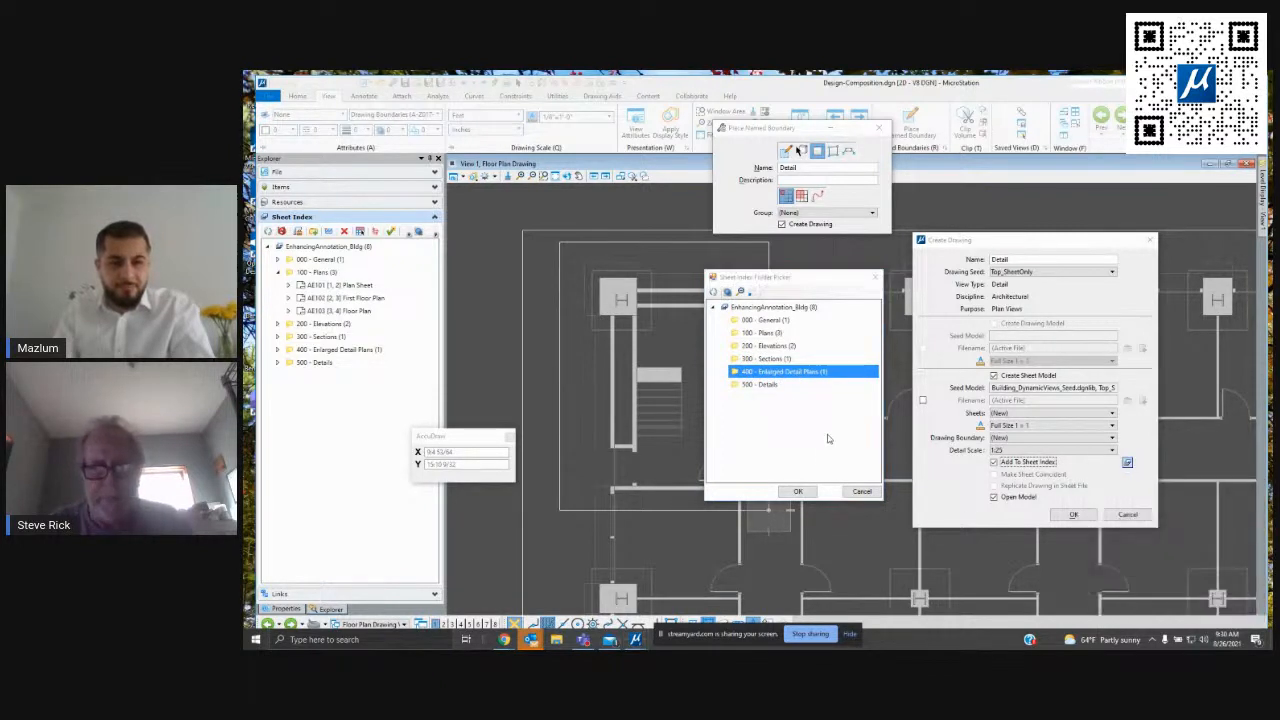
pyautogui.click(798, 491)
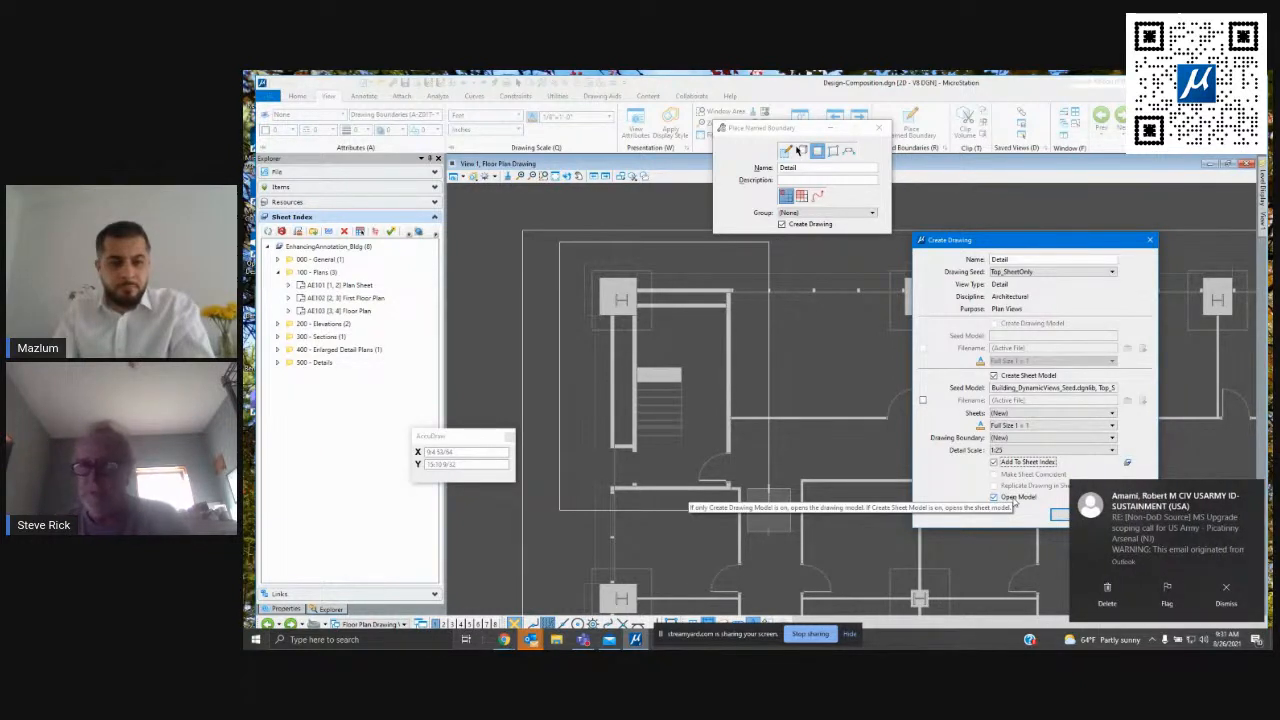
# Dismiss the mail notification and create the Detail sheet model, keeping it in the active file.
pyautogui.click(1225, 595)
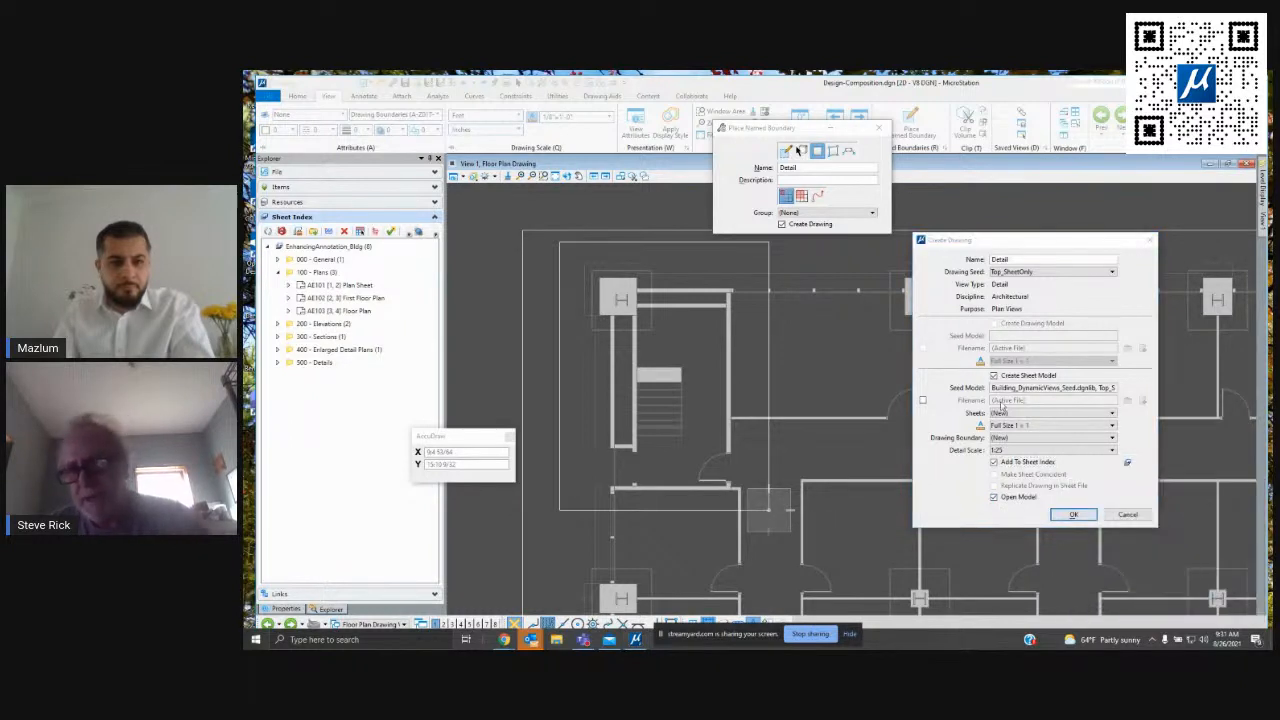
pyautogui.click(970, 405)
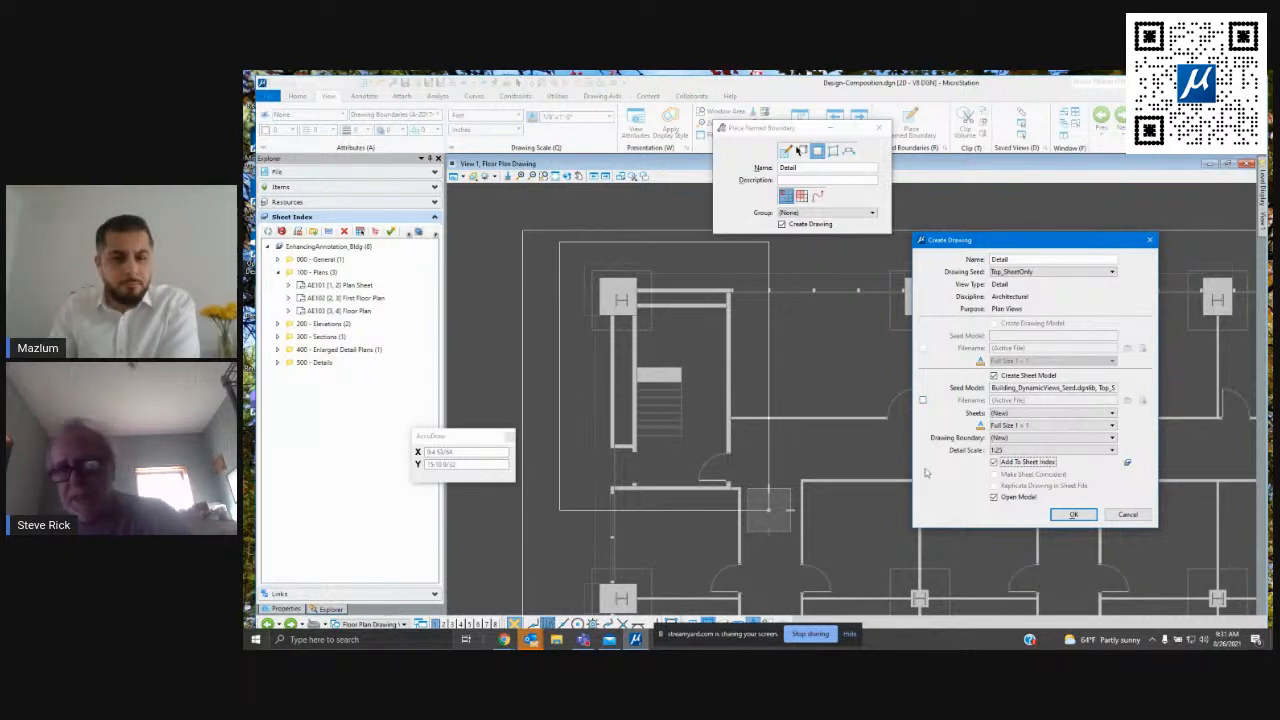
pyautogui.click(922, 400)
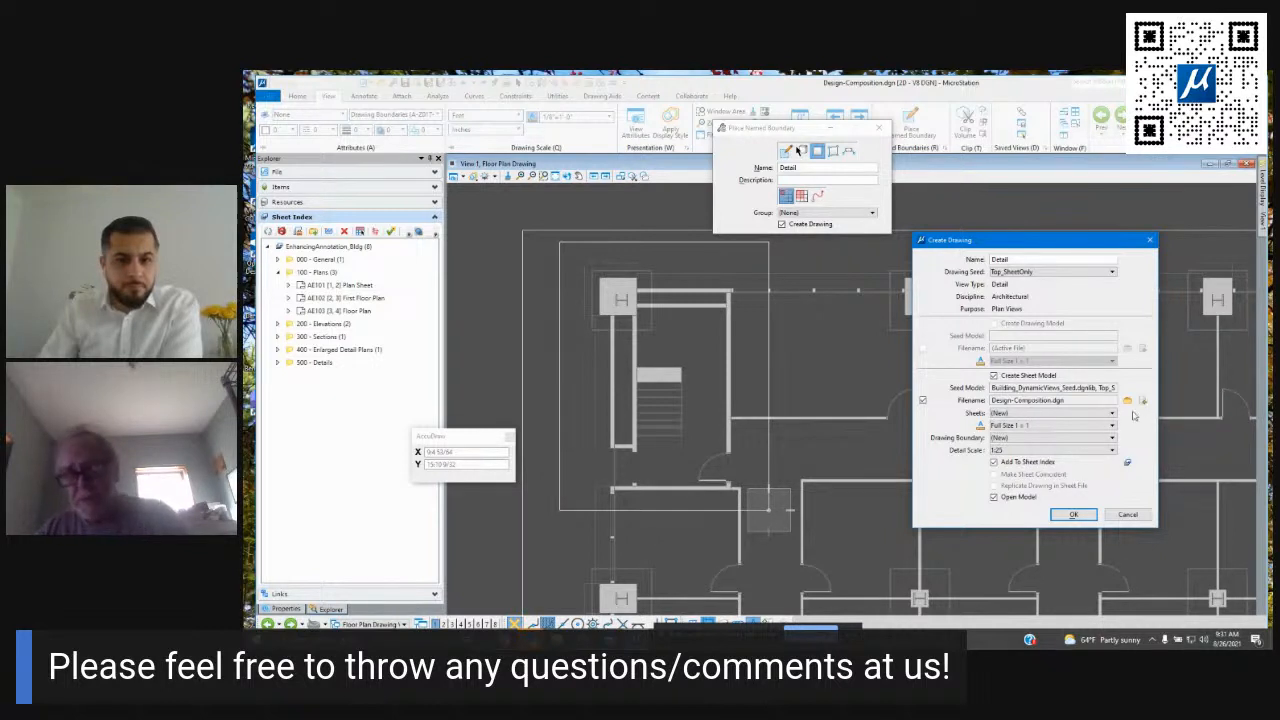
pyautogui.click(923, 400)
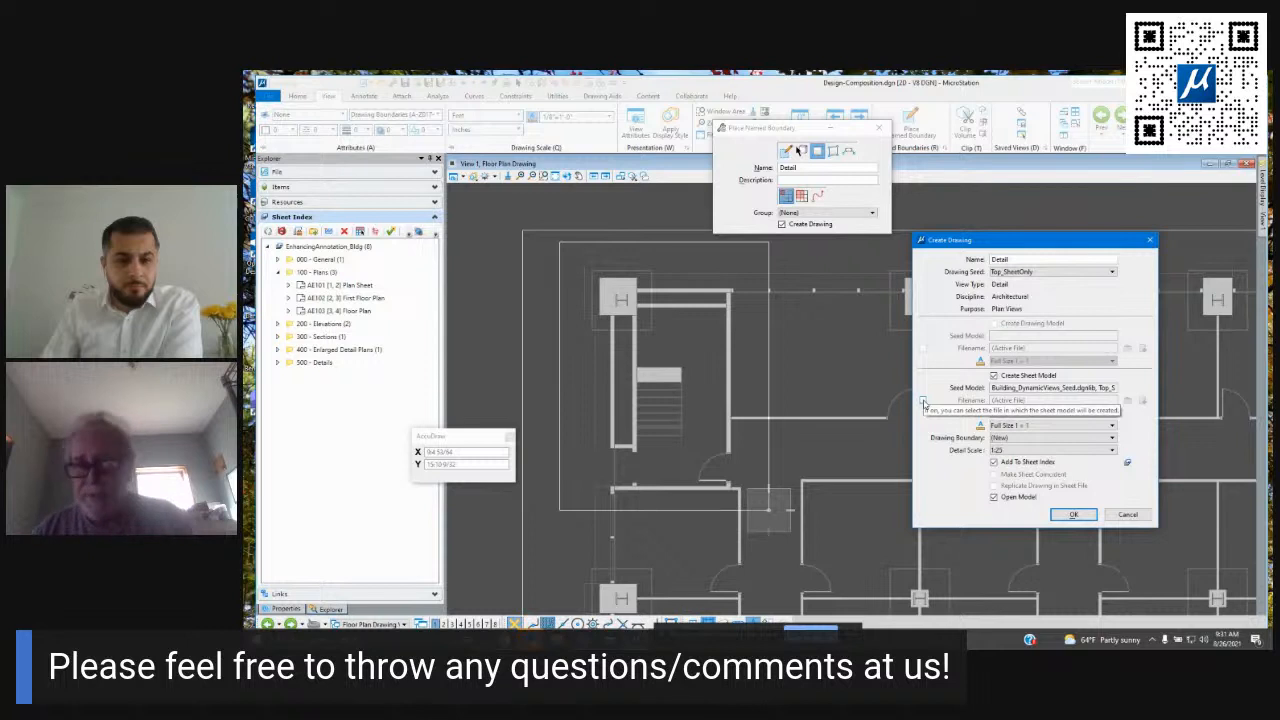
pyautogui.click(997, 450)
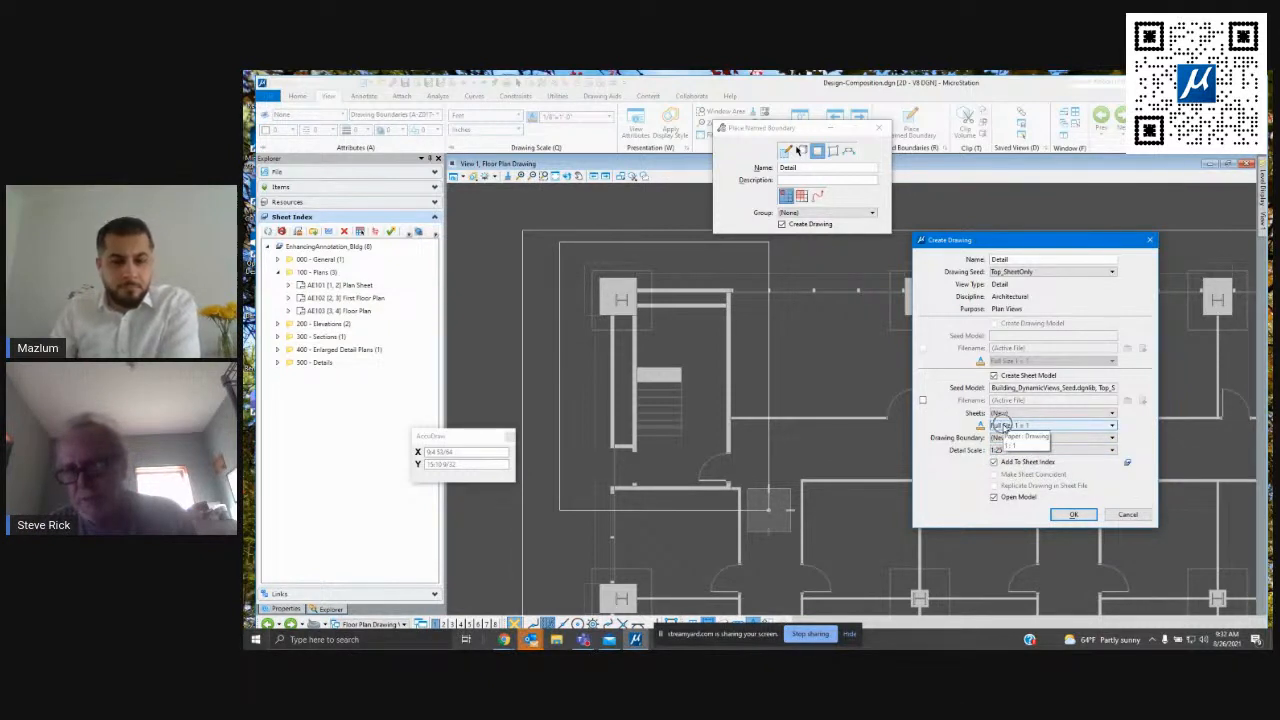
pyautogui.click(1073, 515)
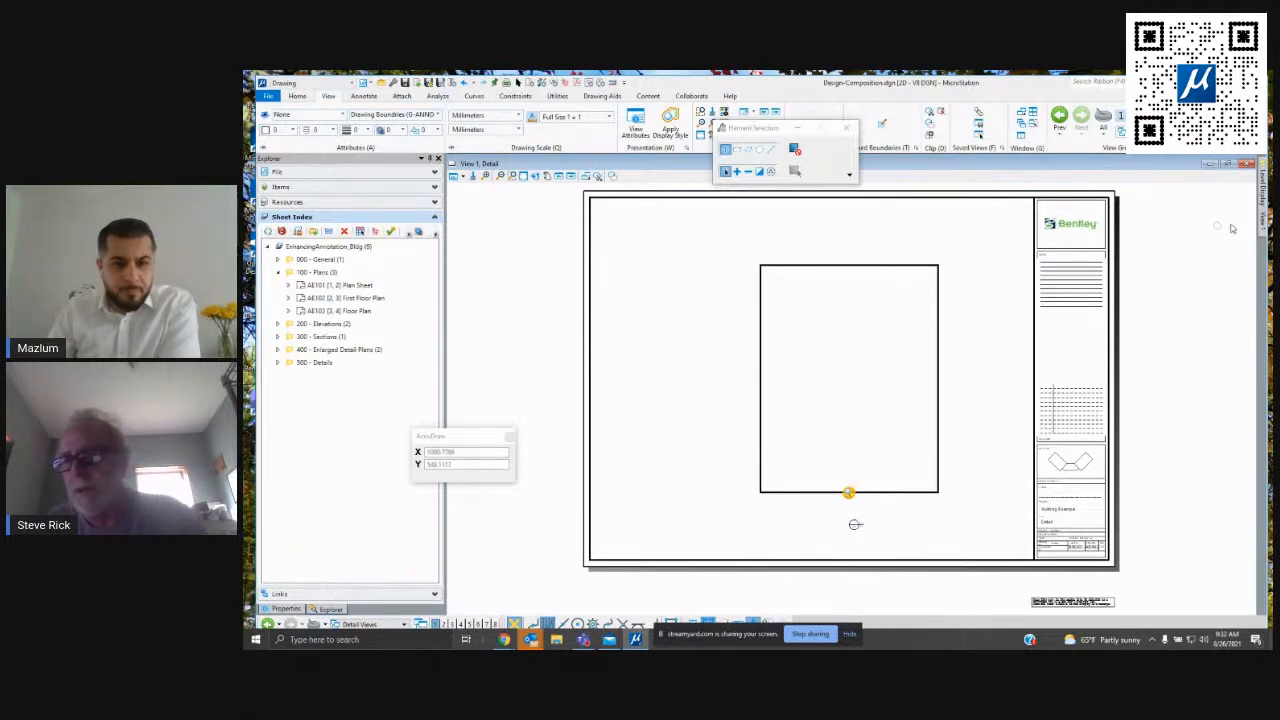
# Adjust the sheet's level display and move the stair detail reference, with its boundary, to the sheet's upper-left area.
pyautogui.moveTo(1263, 203)
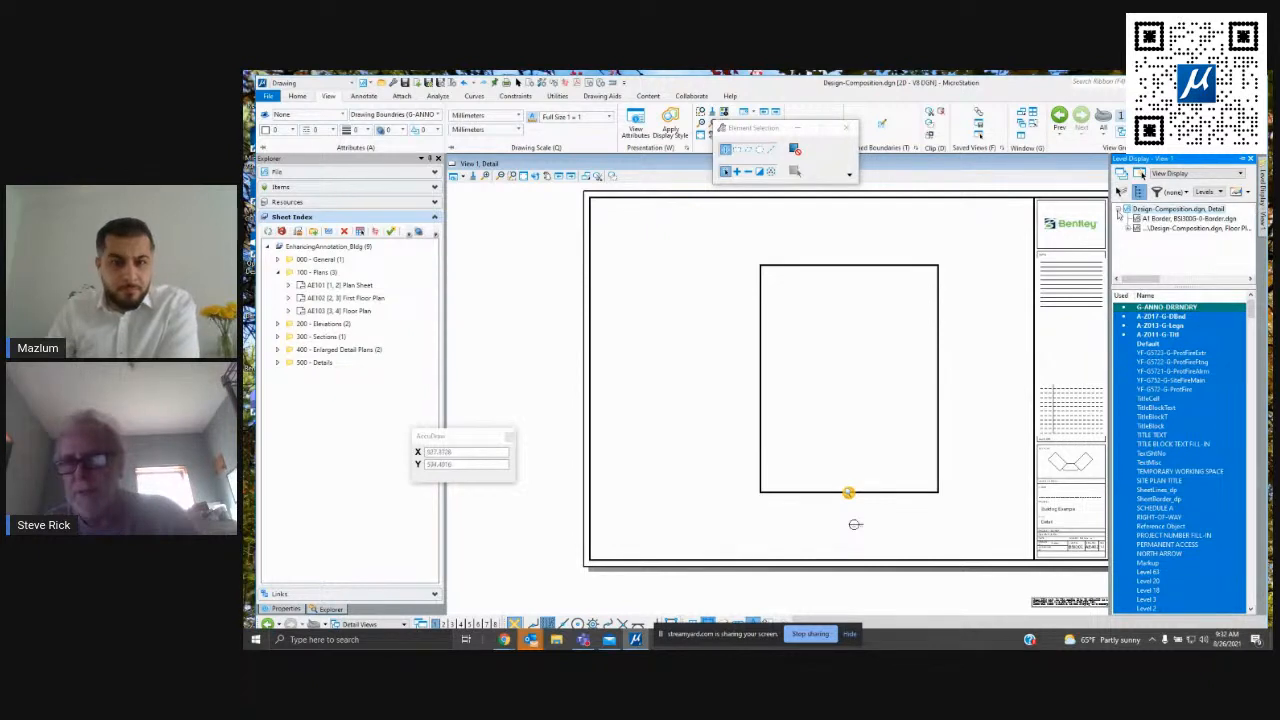
pyautogui.click(1122, 209)
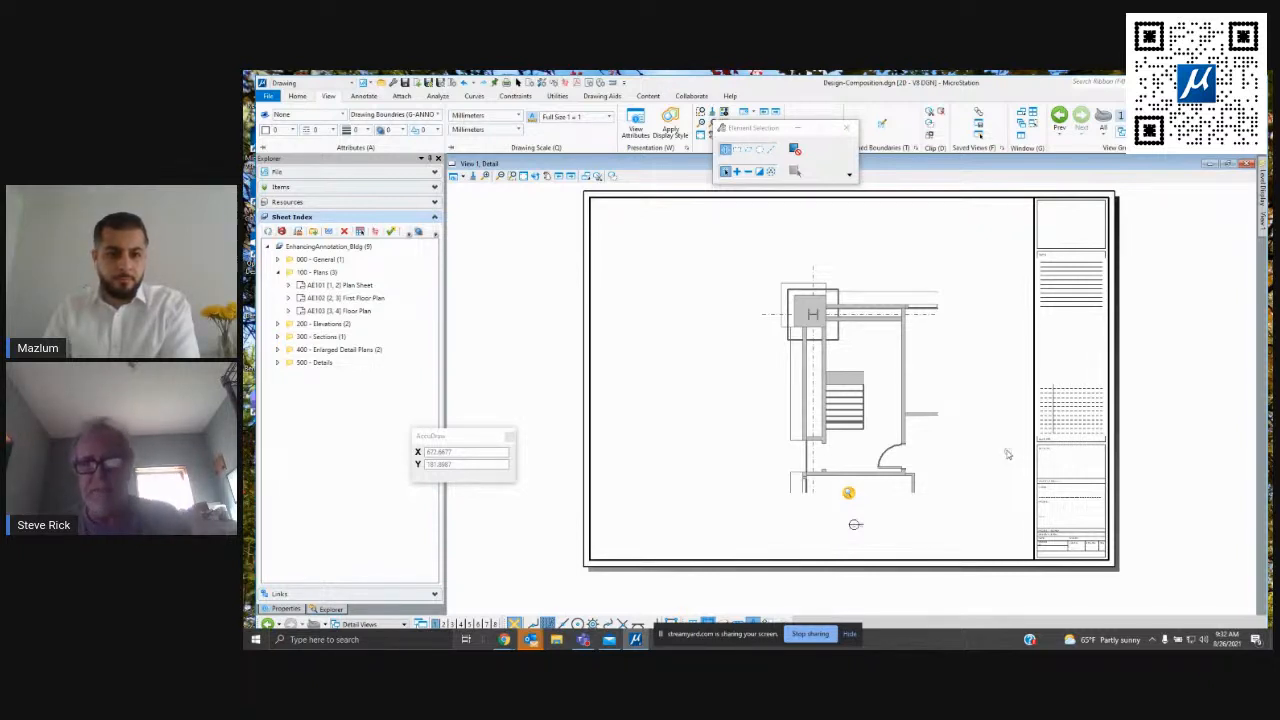
pyautogui.rightClick(811, 303)
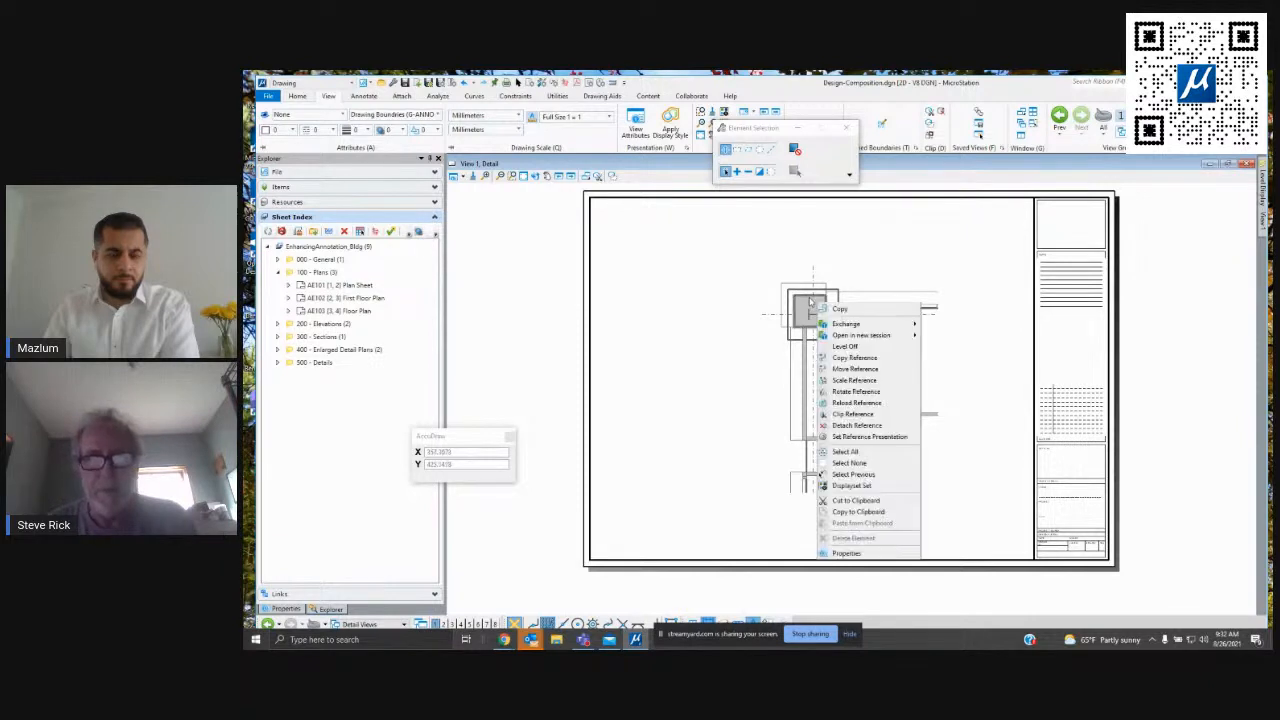
pyautogui.click(855, 369)
pyautogui.click(781, 274)
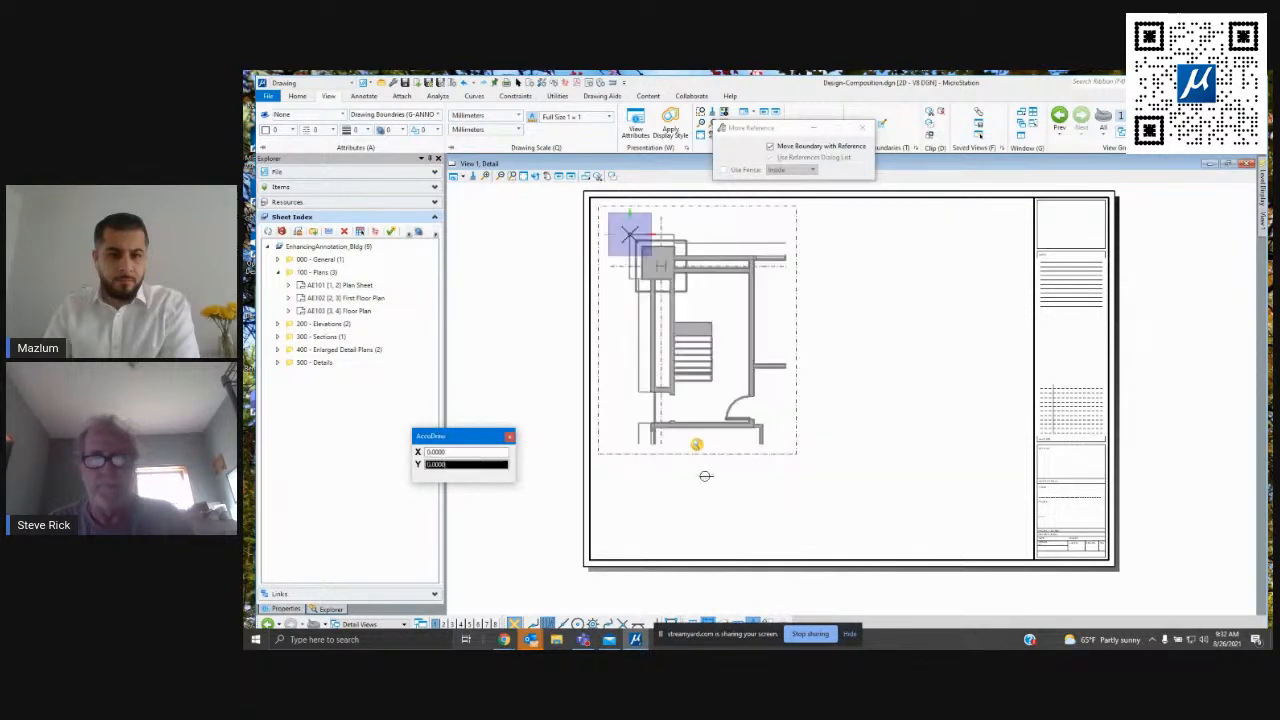
pyautogui.click(629, 231)
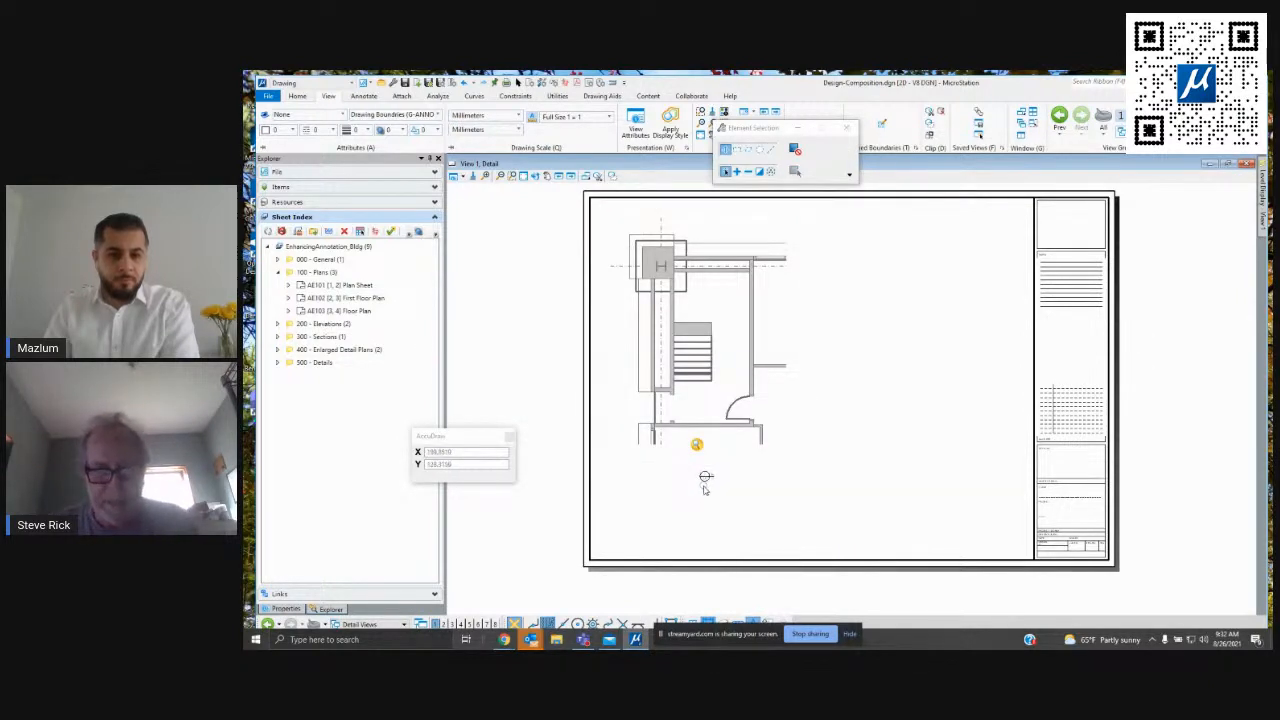
# Examine the drawing title below the stair detail and the 400 - Enlarged Detail Plans folder in the sheet index.
pyautogui.scroll(8, 704, 486)
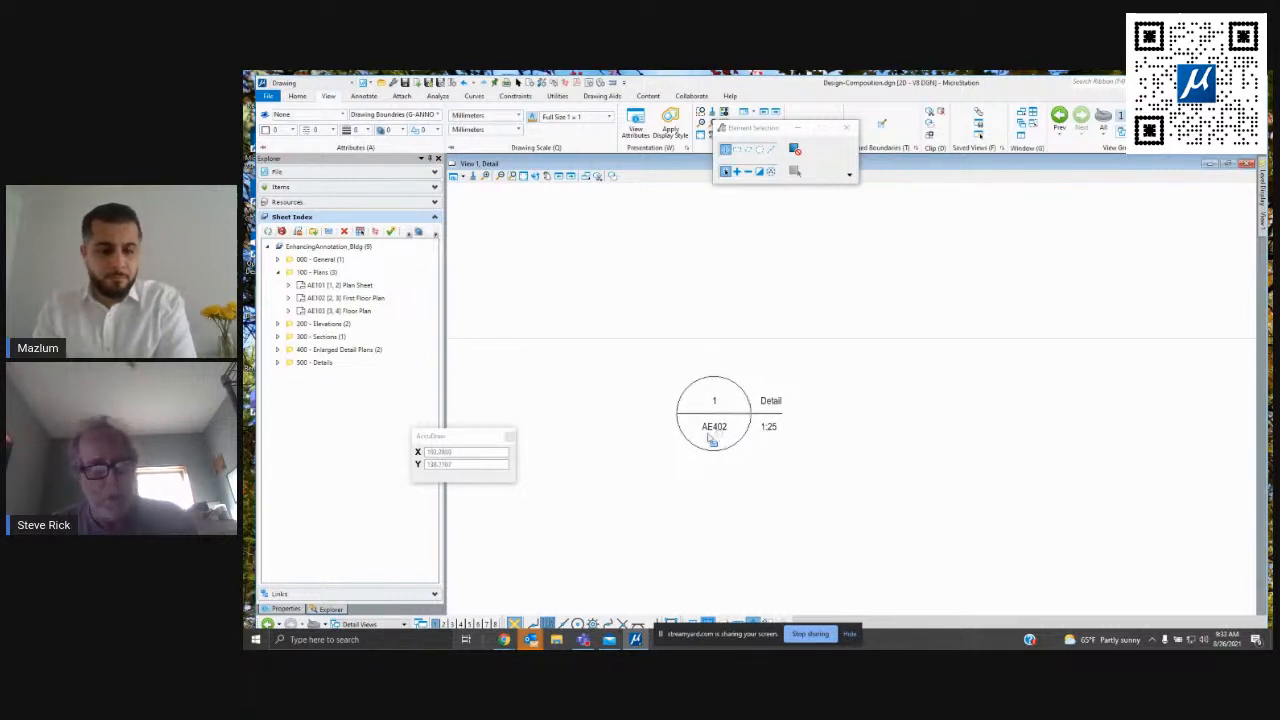
pyautogui.click(340, 350)
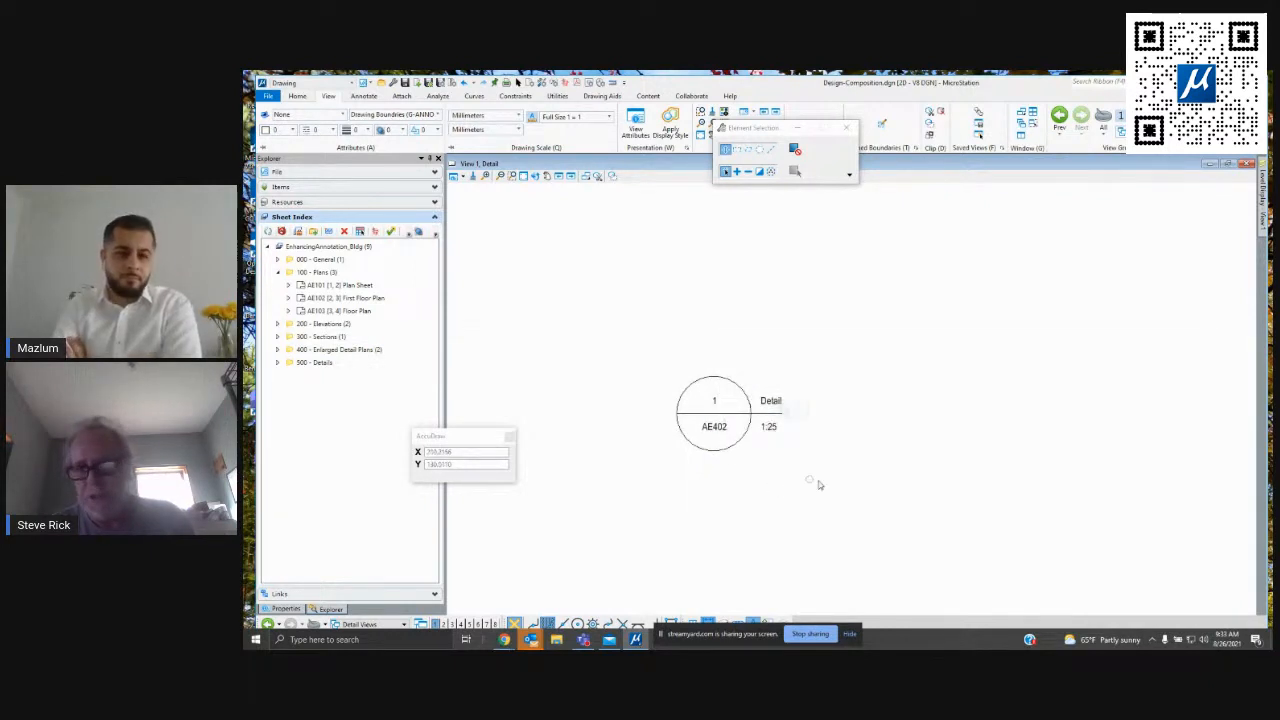
pyautogui.scroll(-6, 878, 437)
pyautogui.moveTo(966, 449); pyautogui.dragTo(780, 471, button='middle')
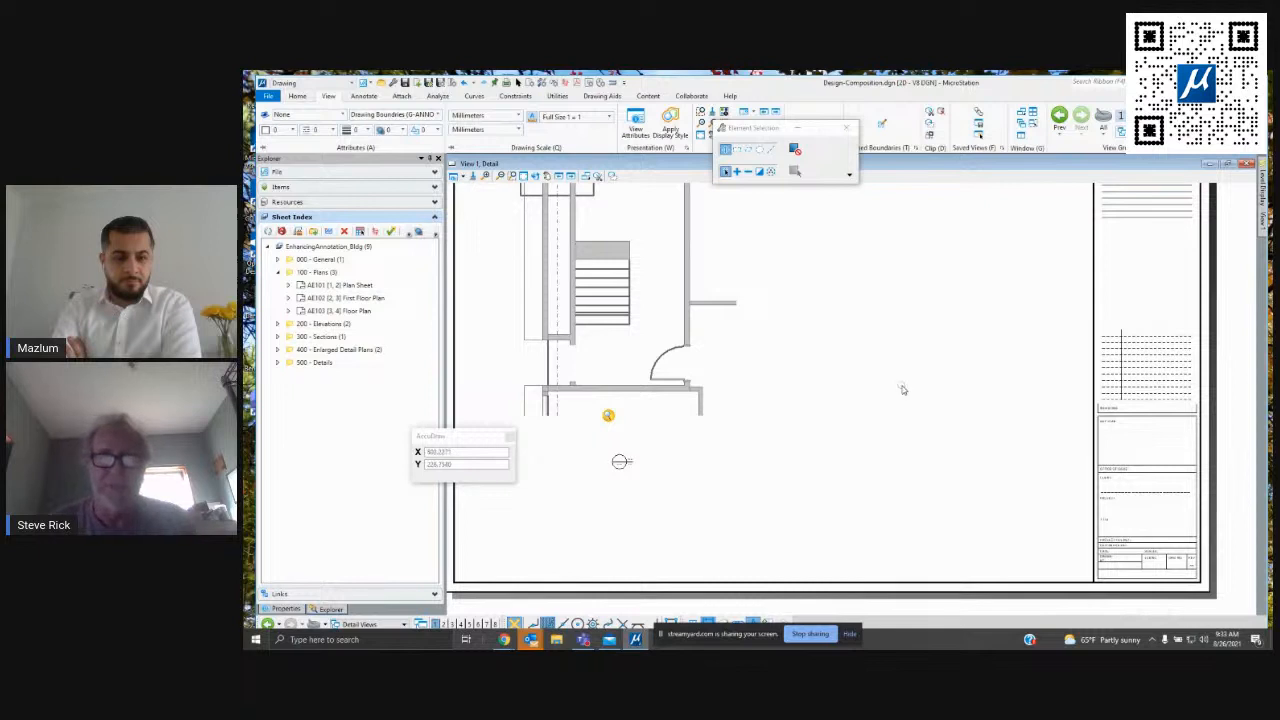
# Examine the Detail sheet and the drawing title's number, sheet reference and scale below the stair detail.
pyautogui.scroll(-1, 903, 389)
pyautogui.moveTo(914, 351); pyautogui.dragTo(912, 416, button='middle')
pyautogui.scroll(-1, 912, 416)
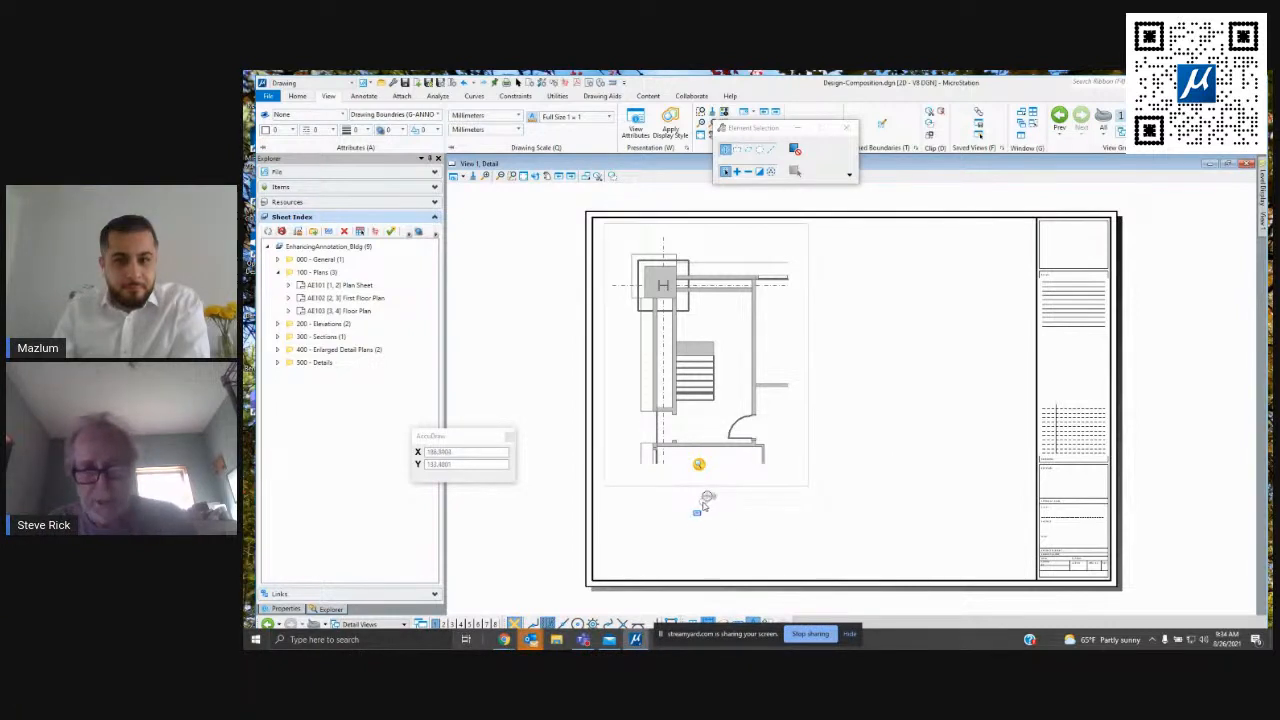
pyautogui.scroll(4, 700, 506)
pyautogui.scroll(3, 700, 507)
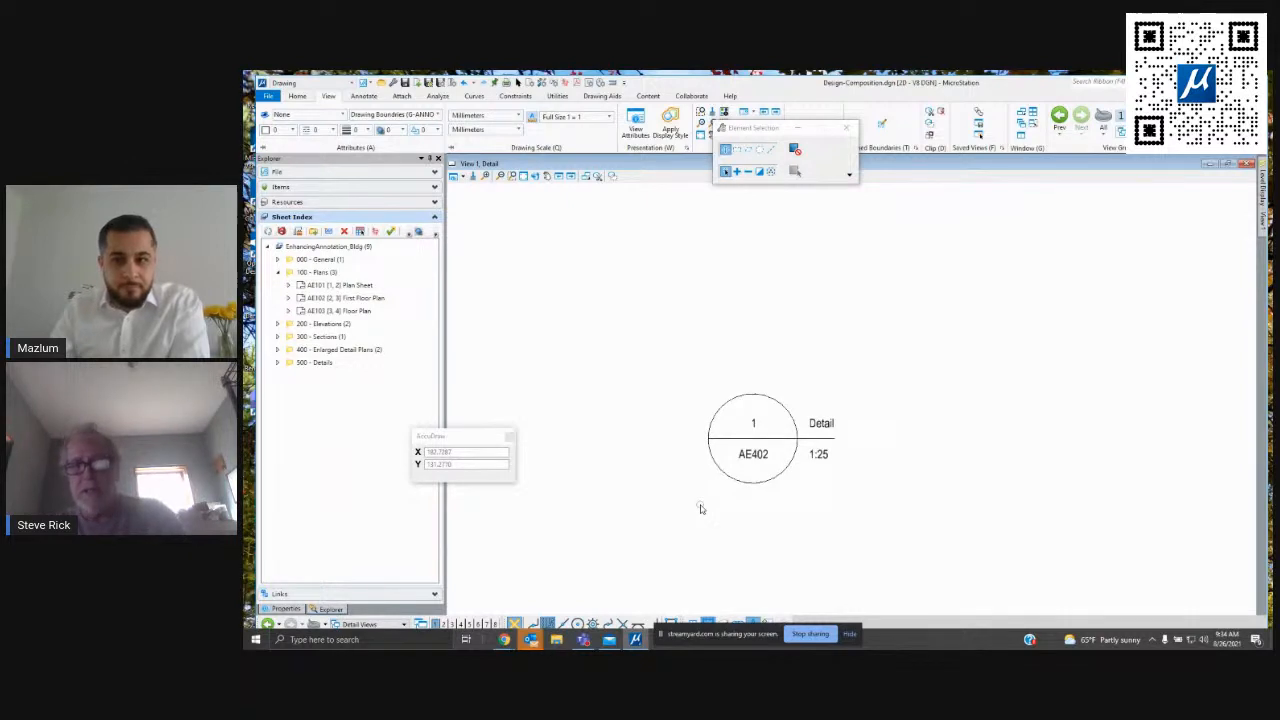
pyautogui.scroll(-6, 700, 508)
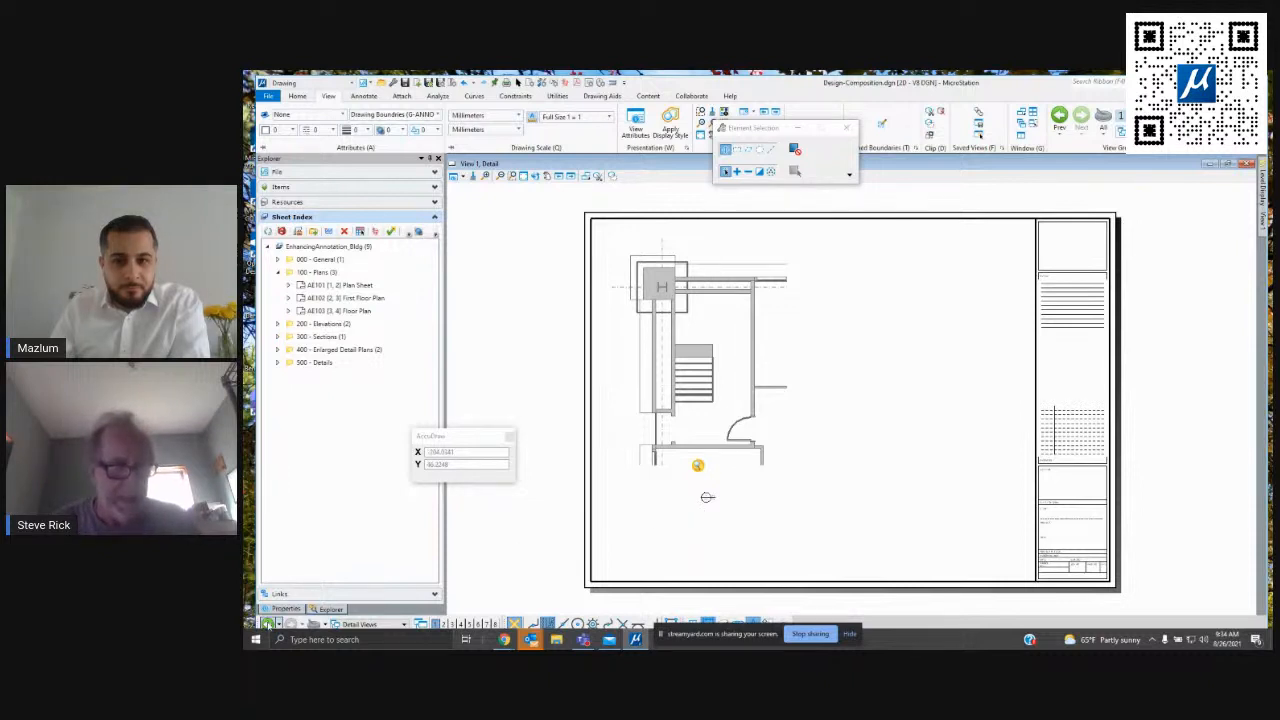
# Return to the Floor Plan Drawing and start a named boundary called Stair Detail 129 for the stairwell at the plan's upper-right corner.
pyautogui.click(267, 624)
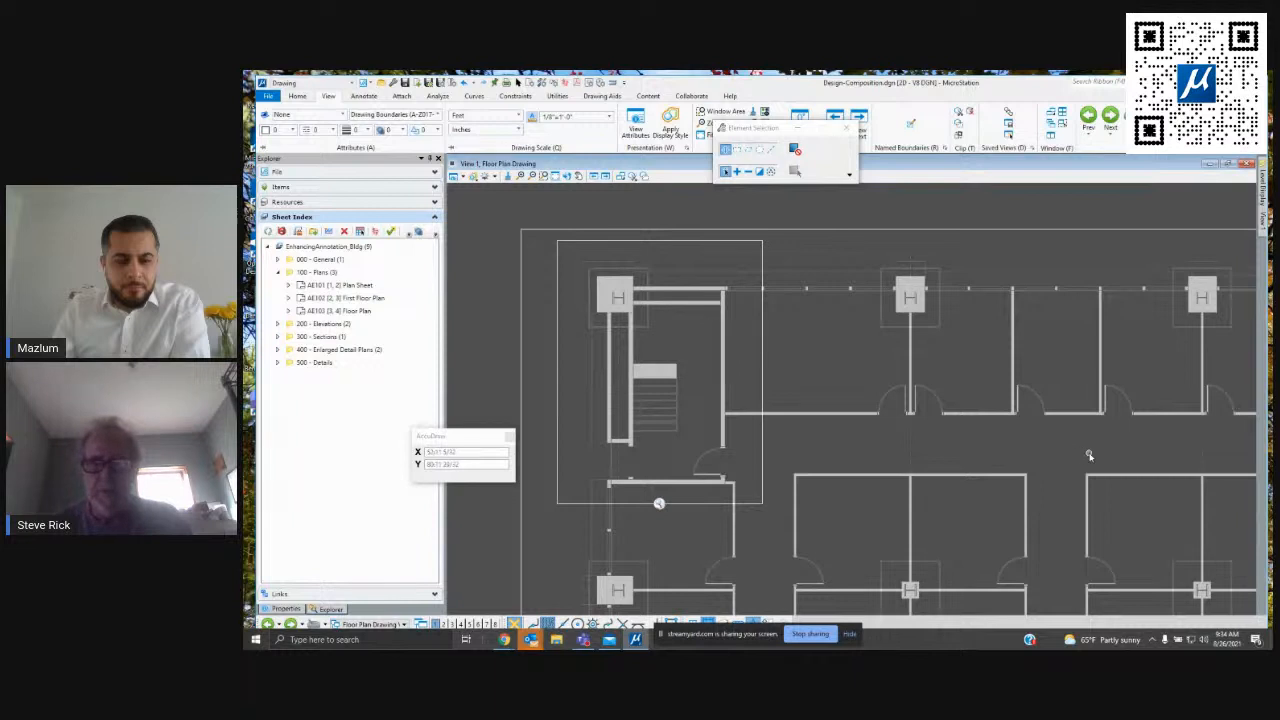
pyautogui.scroll(-3, 1086, 451)
pyautogui.moveTo(1098, 450); pyautogui.dragTo(835, 440, button='middle')
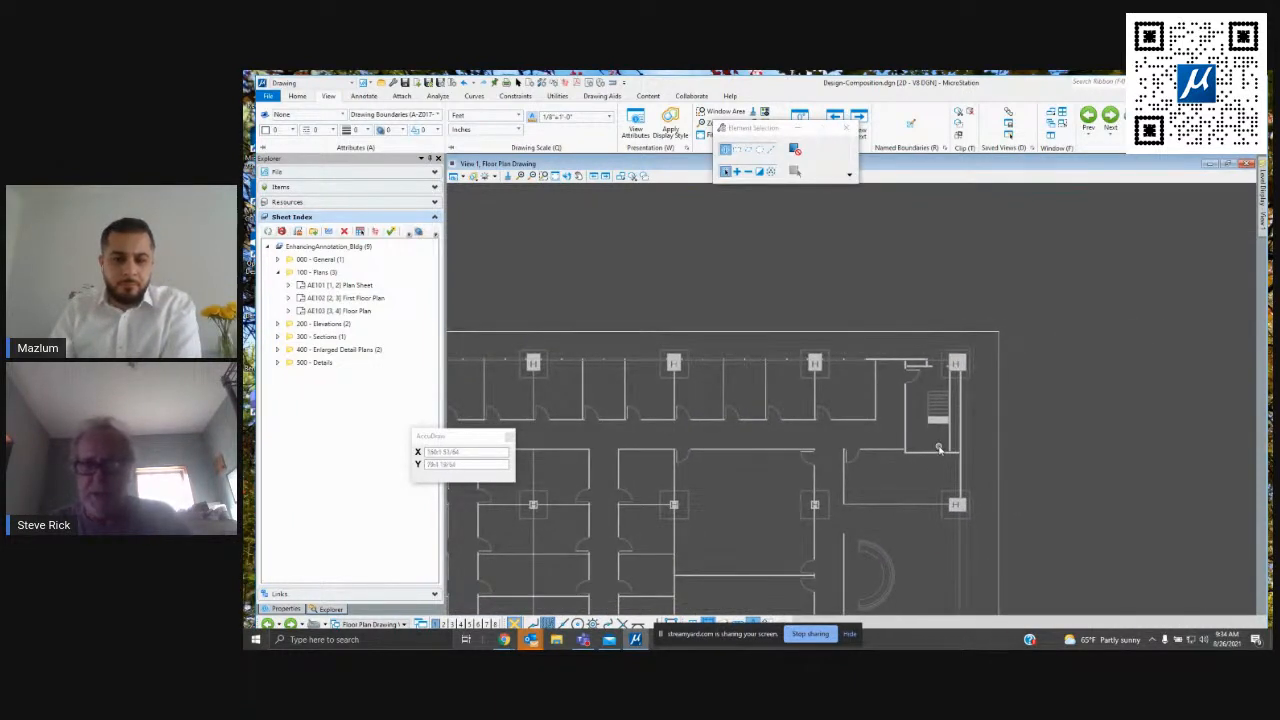
pyautogui.scroll(3, 939, 448)
pyautogui.scroll(2, 939, 448)
pyautogui.moveTo(923, 437); pyautogui.dragTo(900, 518, button='middle')
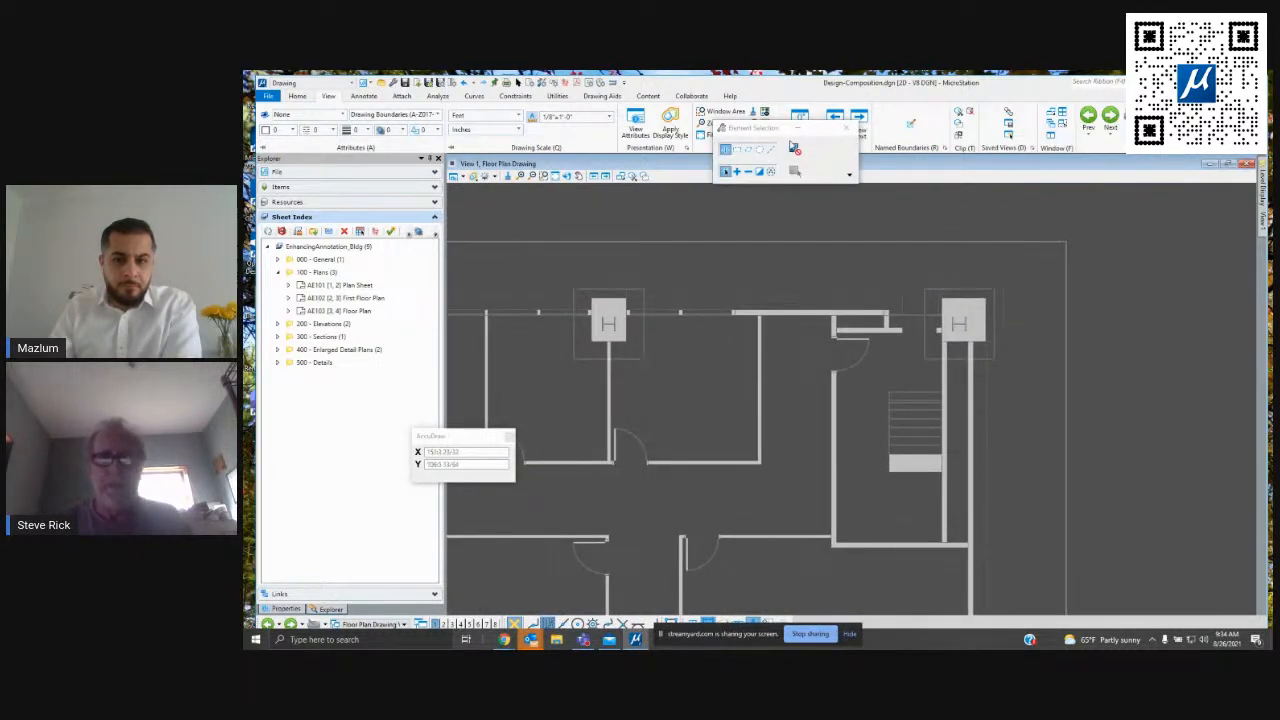
pyautogui.moveTo(769, 131); pyautogui.dragTo(619, 193)
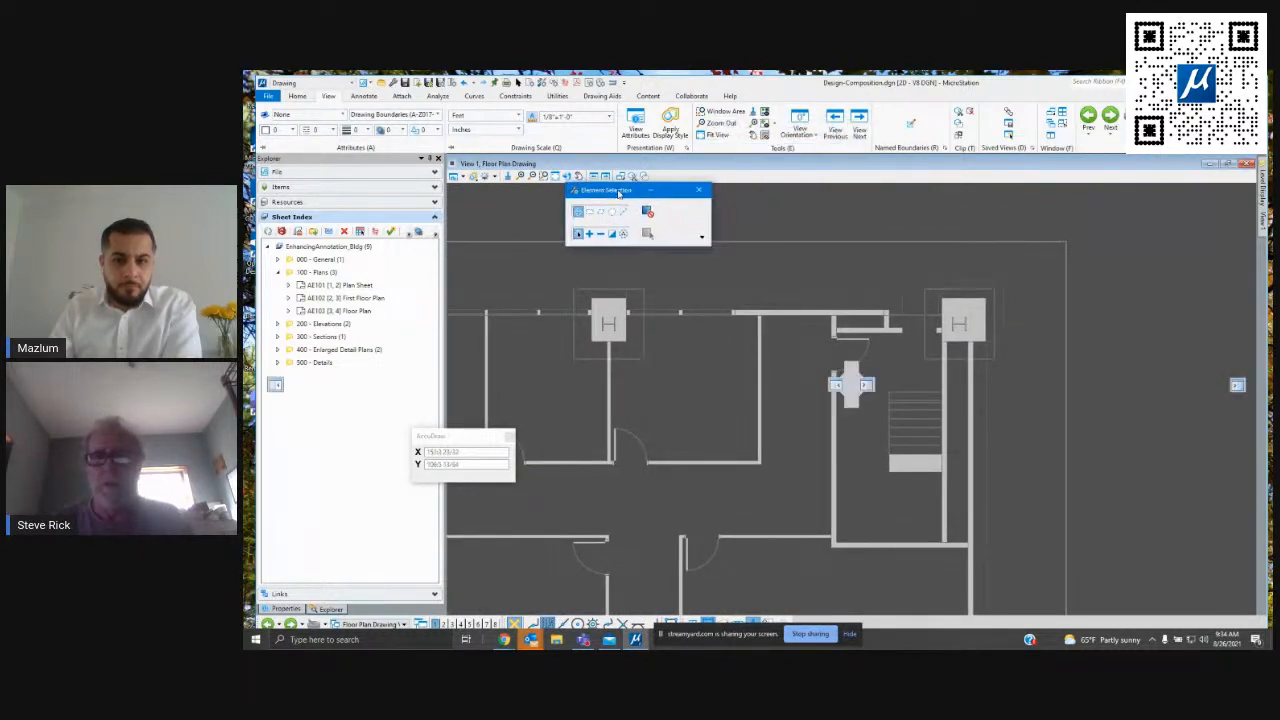
pyautogui.click(911, 127)
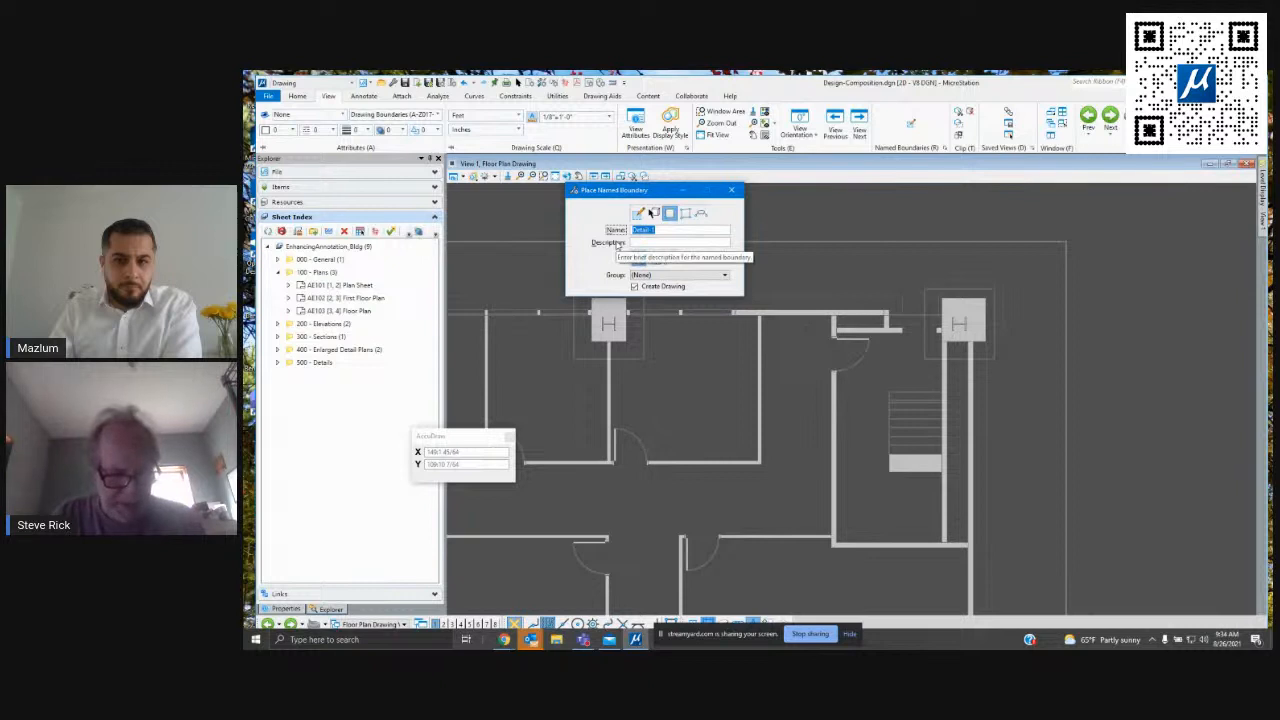
pyautogui.write('5')
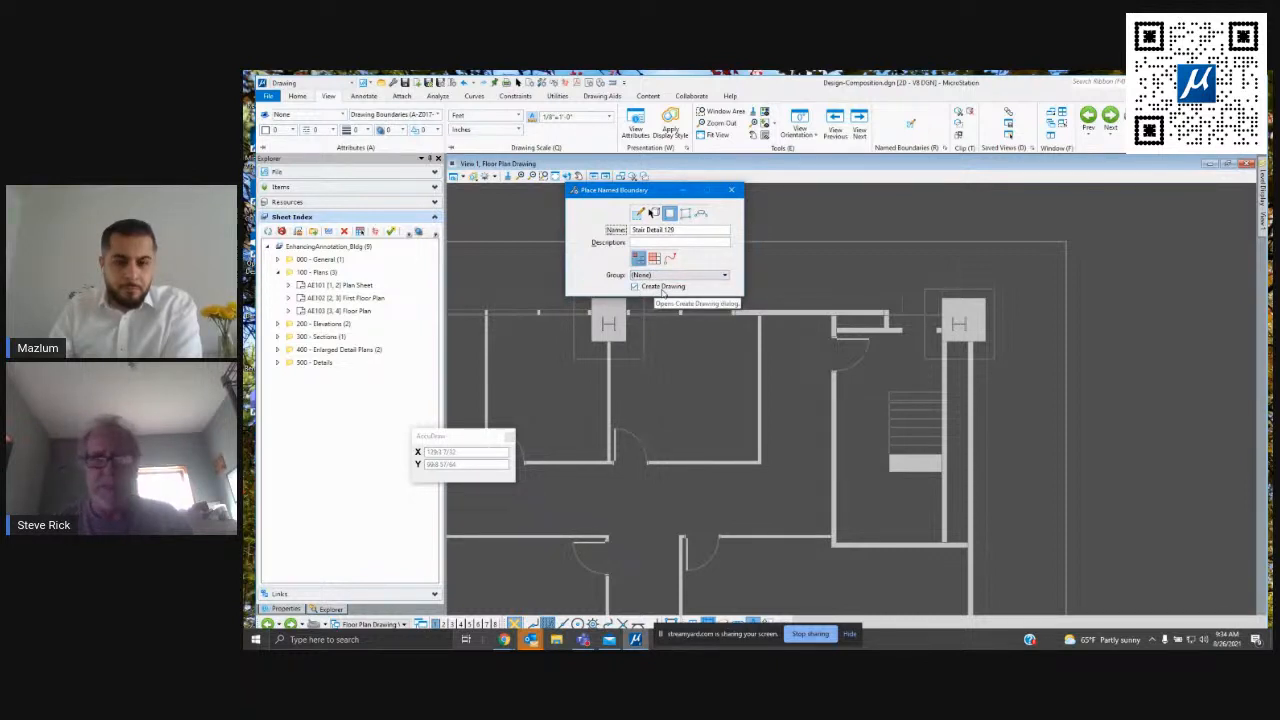
# Draw the rectangular named boundary, about 20 by 29 ft, around the upper-right stairwell and accept it to create a drawing.
pyautogui.click(1034, 250)
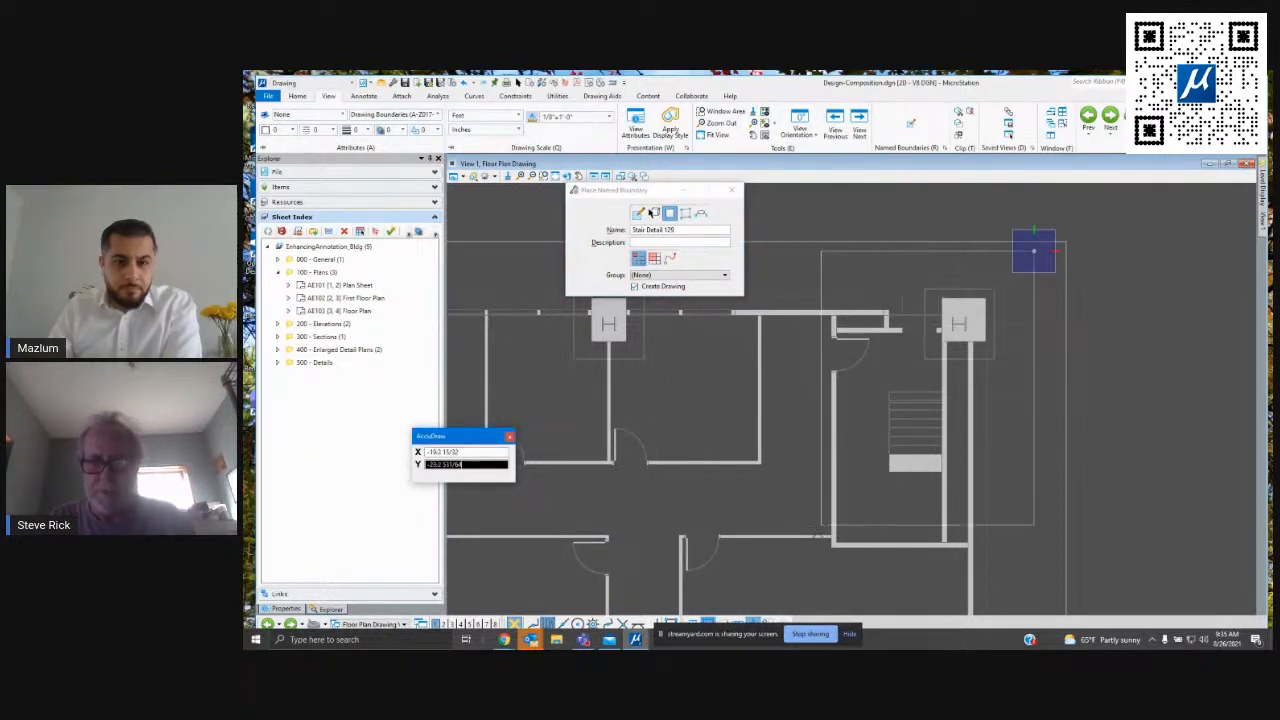
pyautogui.click(802, 569)
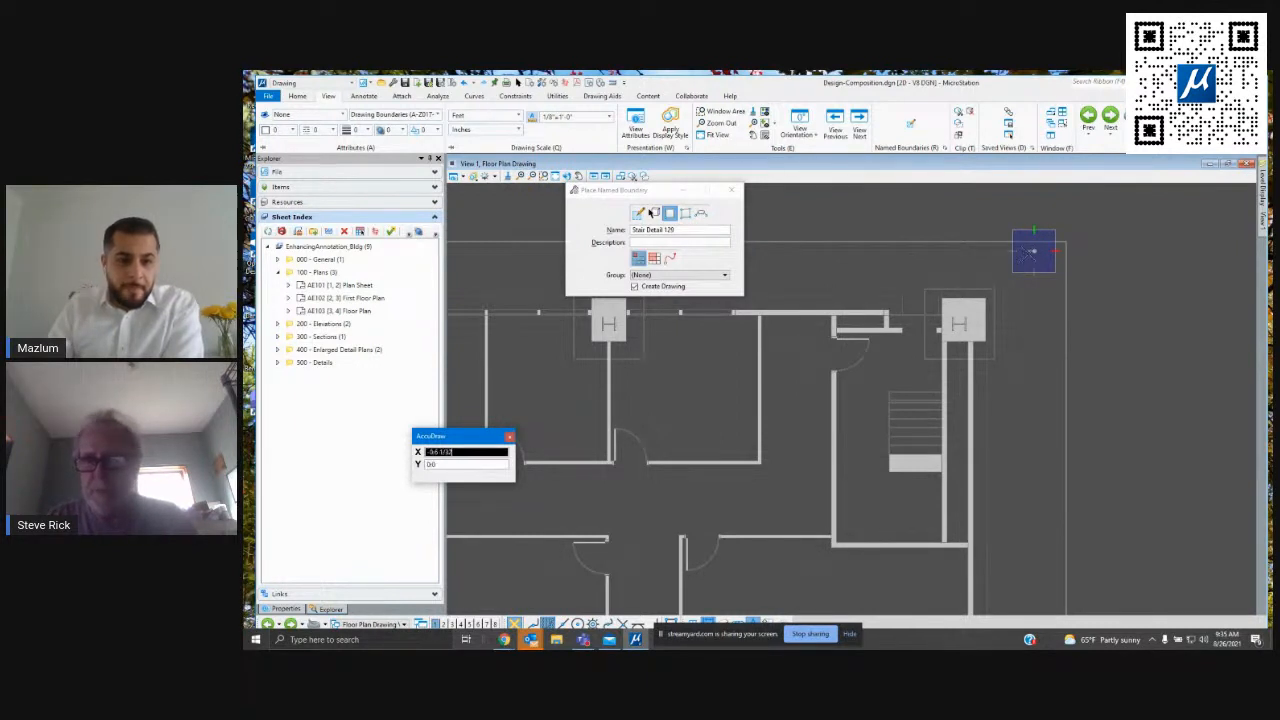
pyautogui.click(1029, 251)
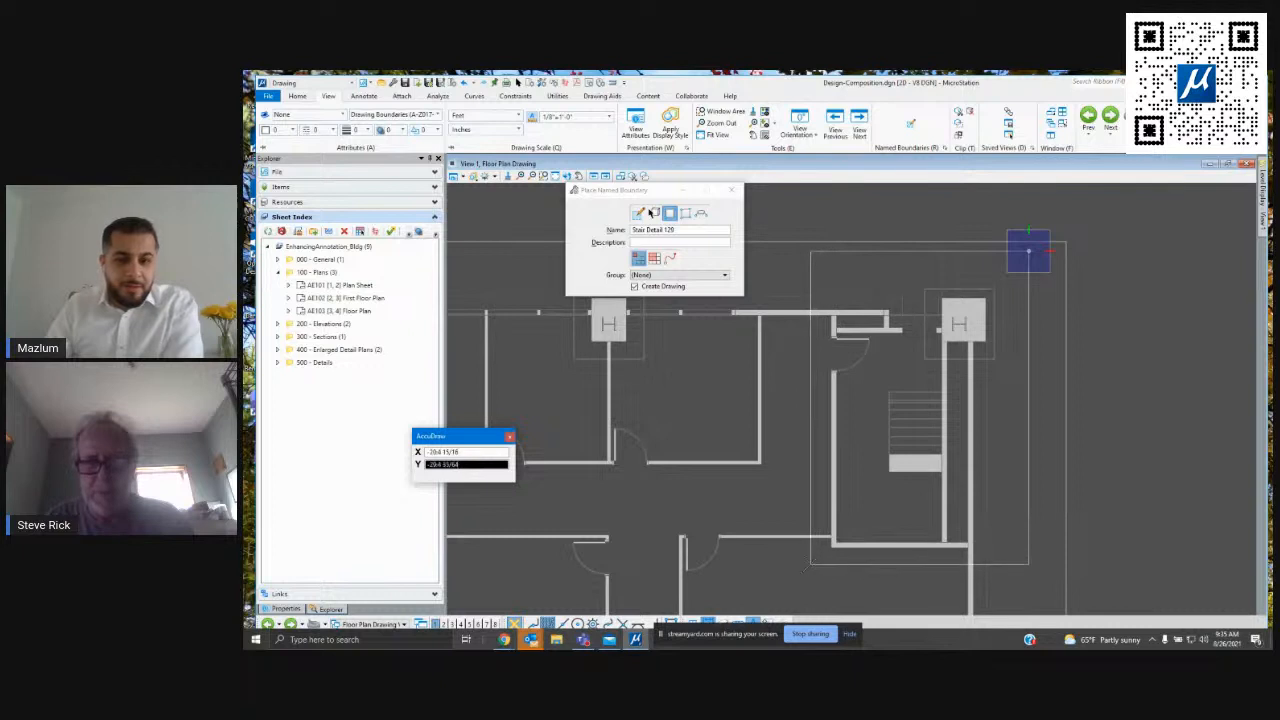
pyautogui.click(804, 566)
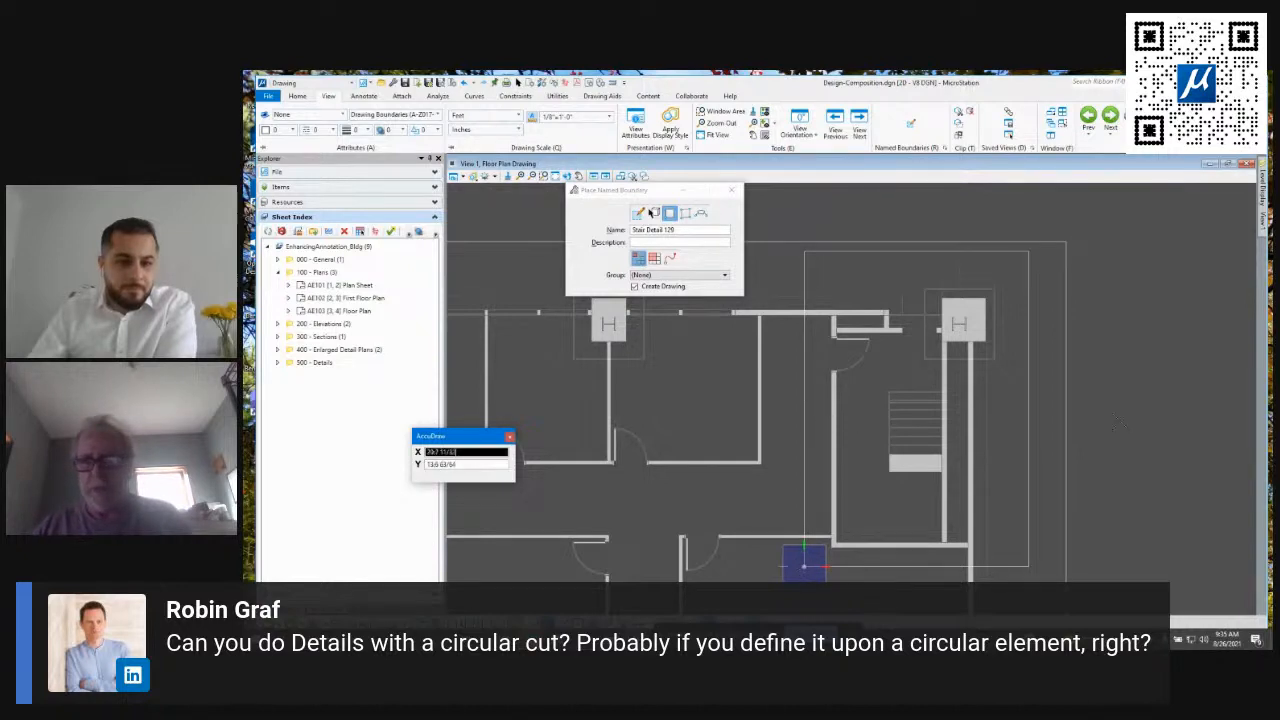
pyautogui.click(804, 566)
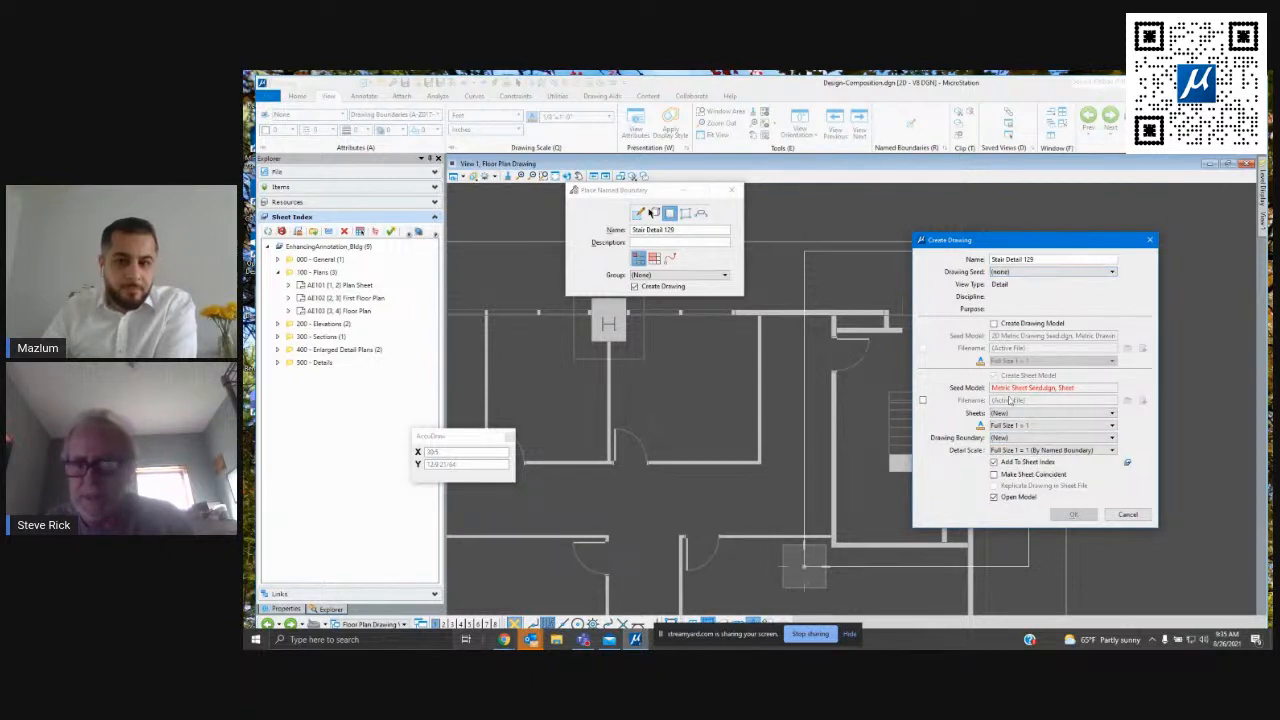
# Use the Top_SheetOnly drawing seed for the new detail and keep its sheet model in the active file.
pyautogui.click(1075, 273)
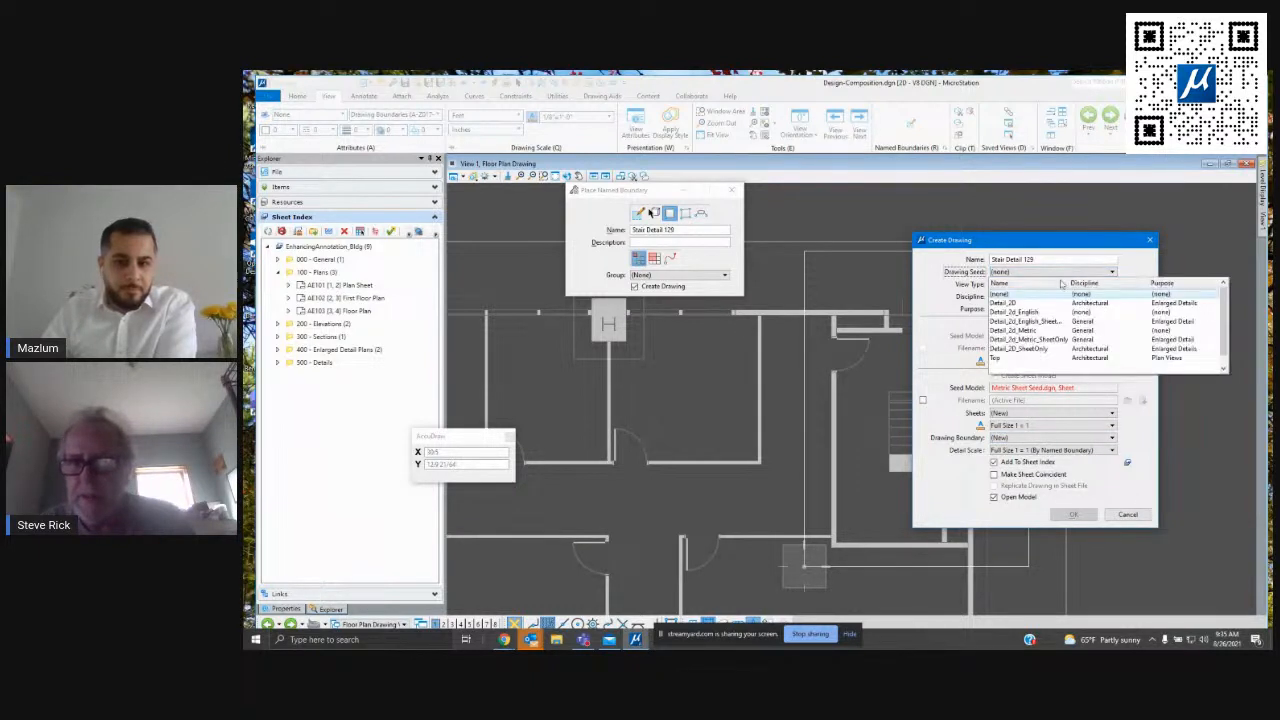
pyautogui.click(1047, 340)
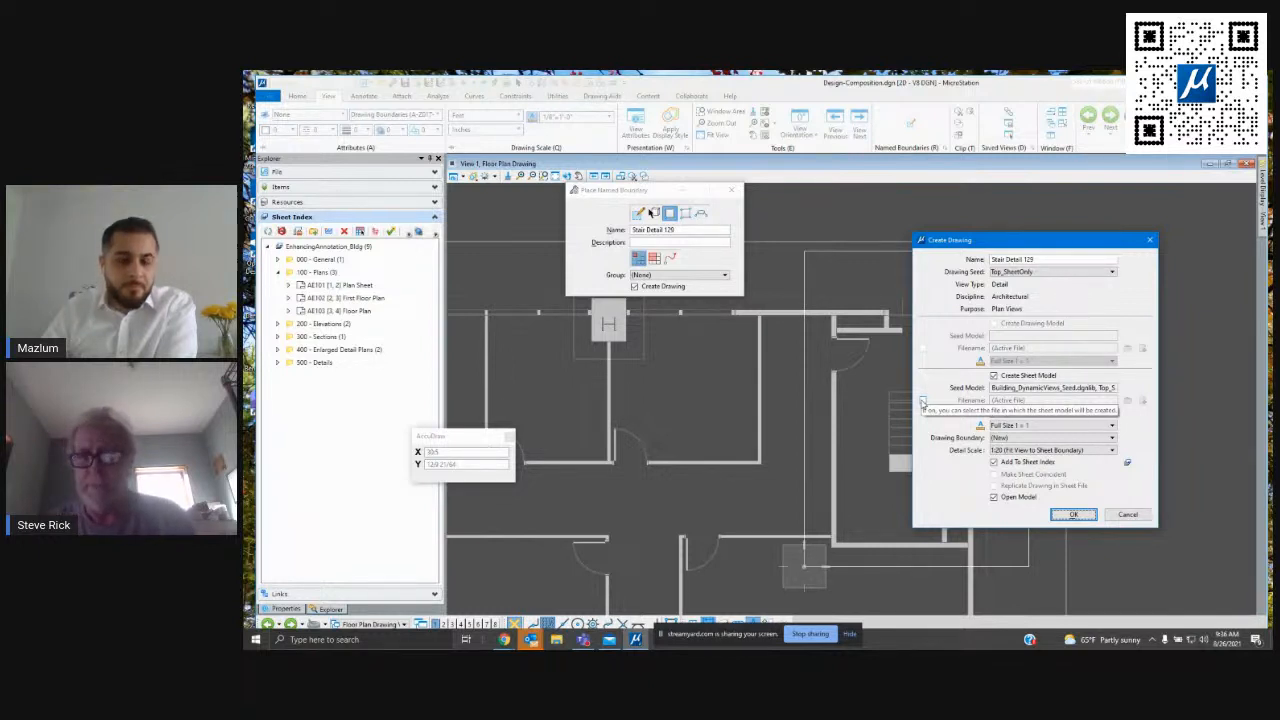
pyautogui.click(923, 401)
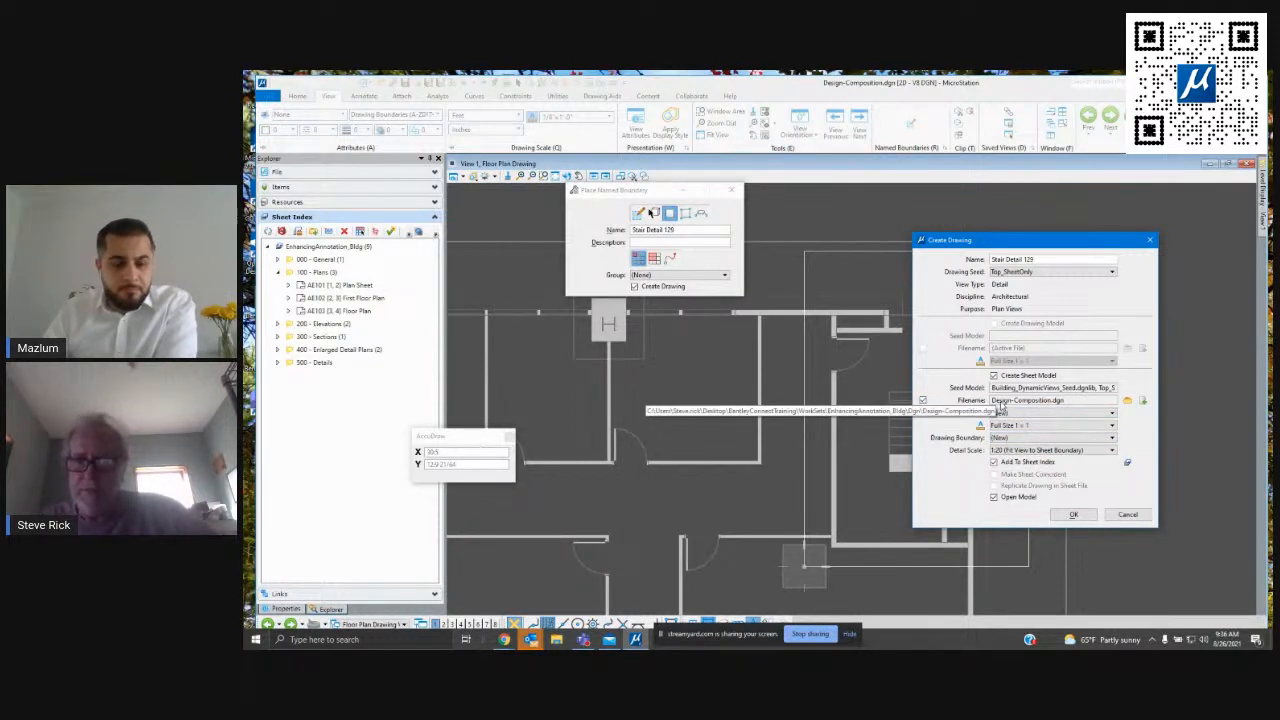
pyautogui.click(923, 401)
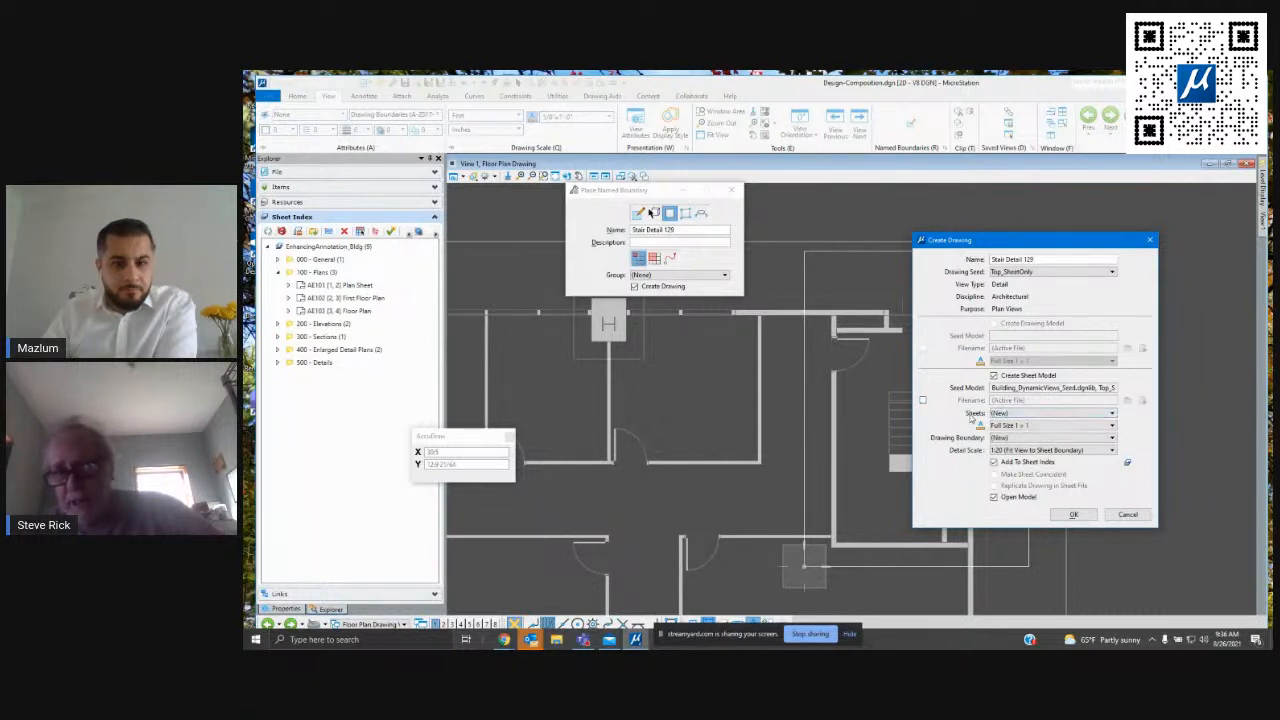
# Assign the new detail to the existing Detail sheet at a 1:25 detail scale and create it.
pyautogui.click(1112, 414)
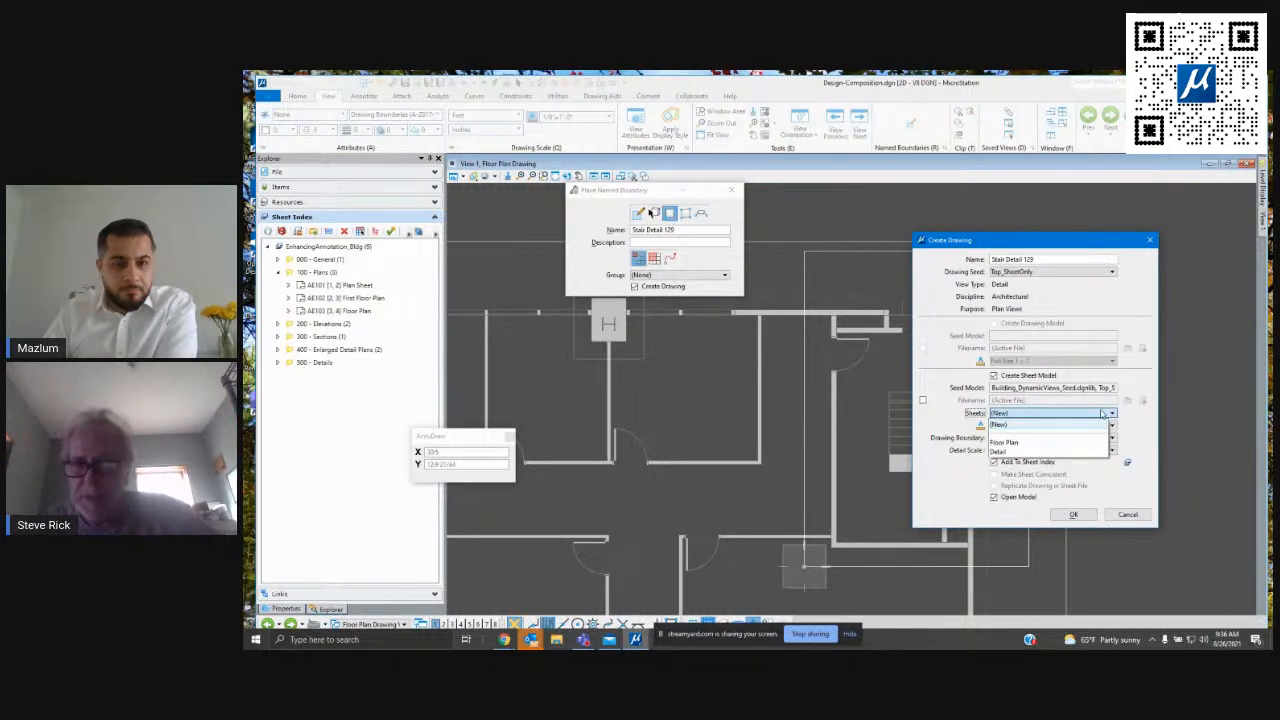
pyautogui.click(995, 452)
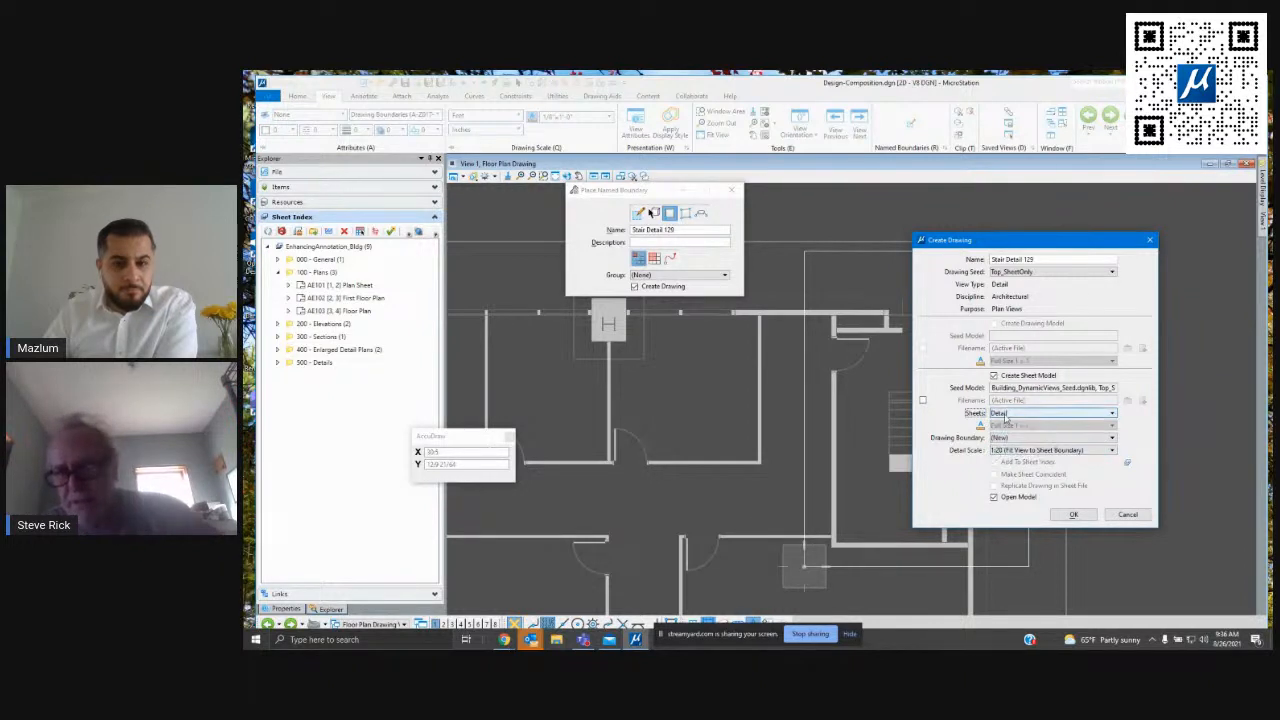
pyautogui.click(1112, 414)
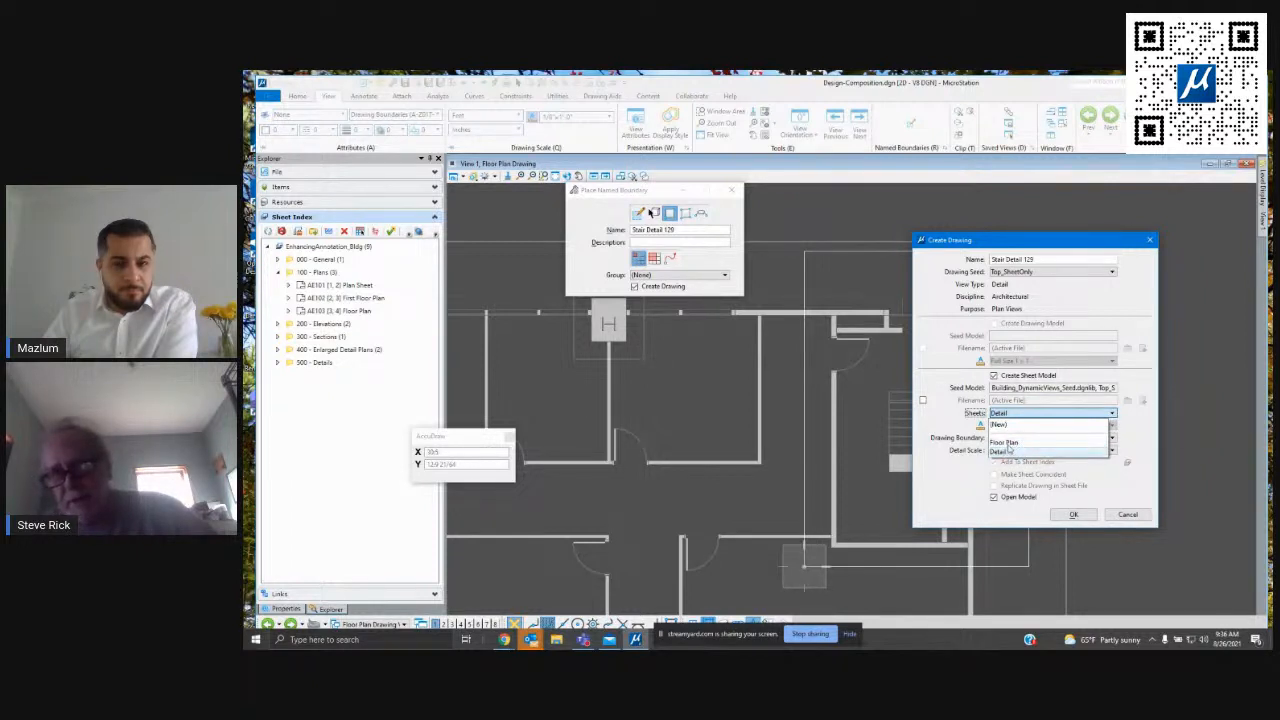
pyautogui.click(997, 452)
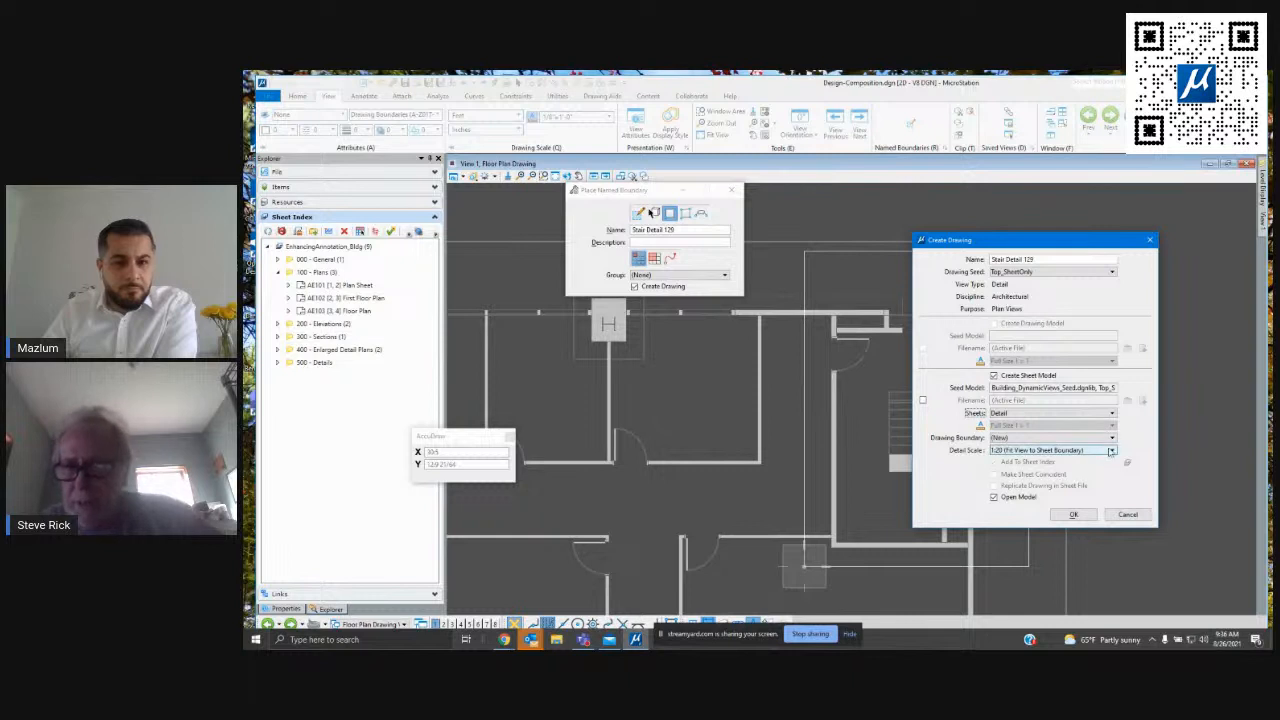
pyautogui.click(1112, 451)
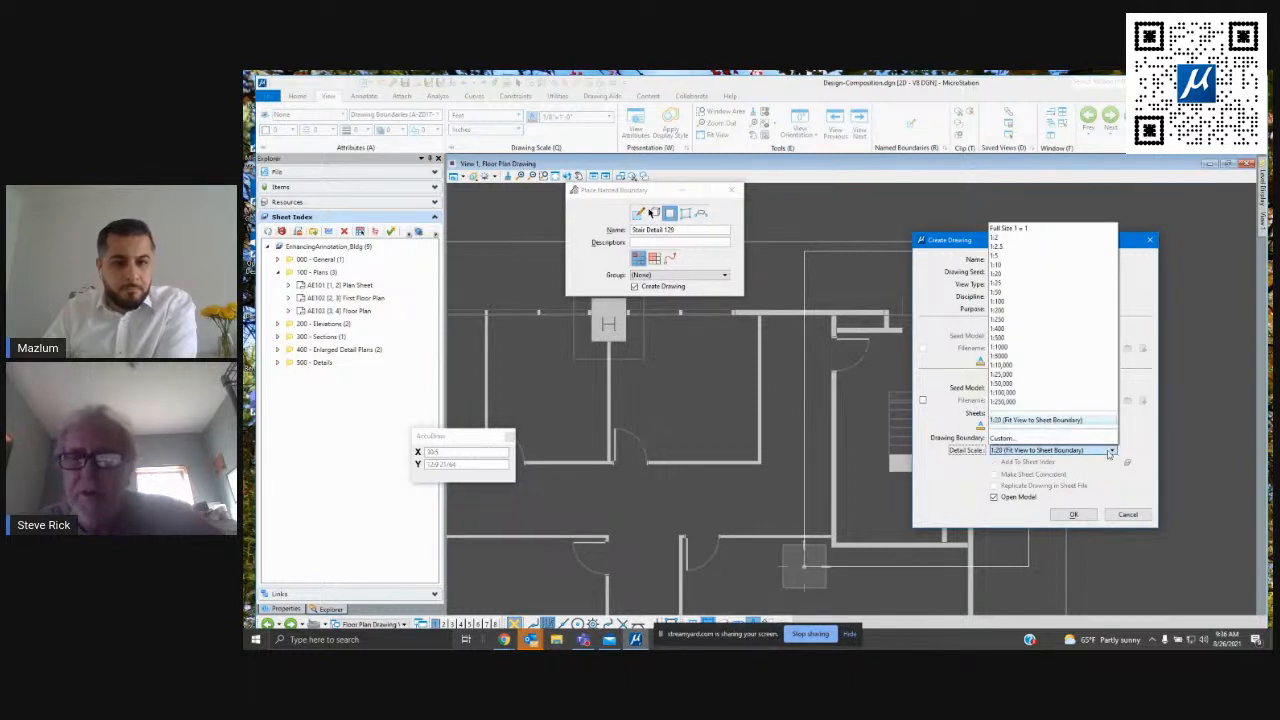
pyautogui.click(1000, 283)
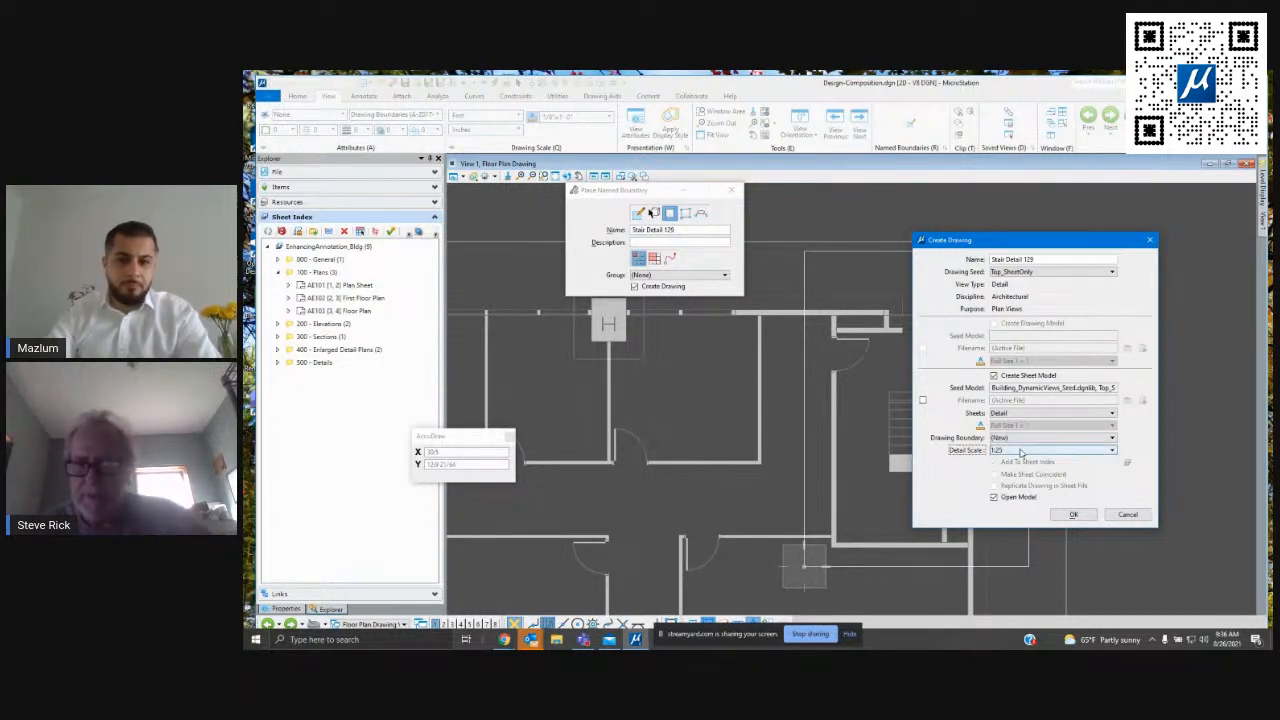
pyautogui.click(1073, 514)
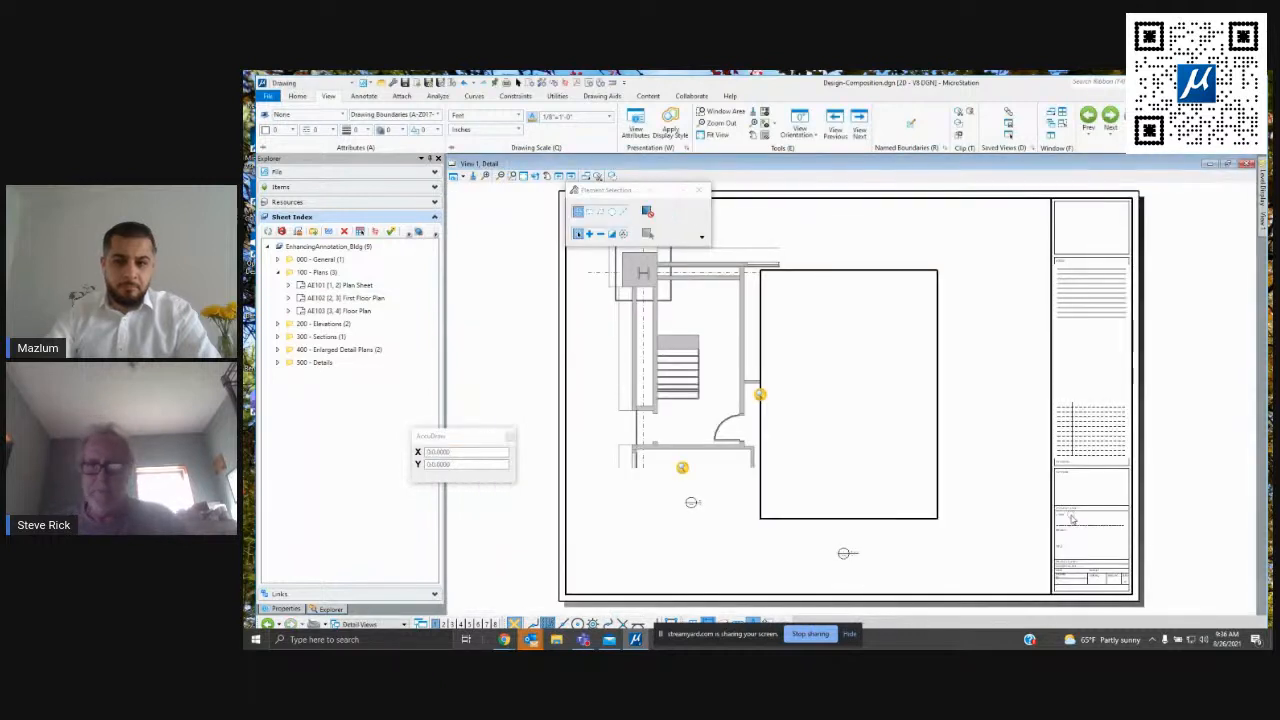
pyautogui.rightClick(940, 390)
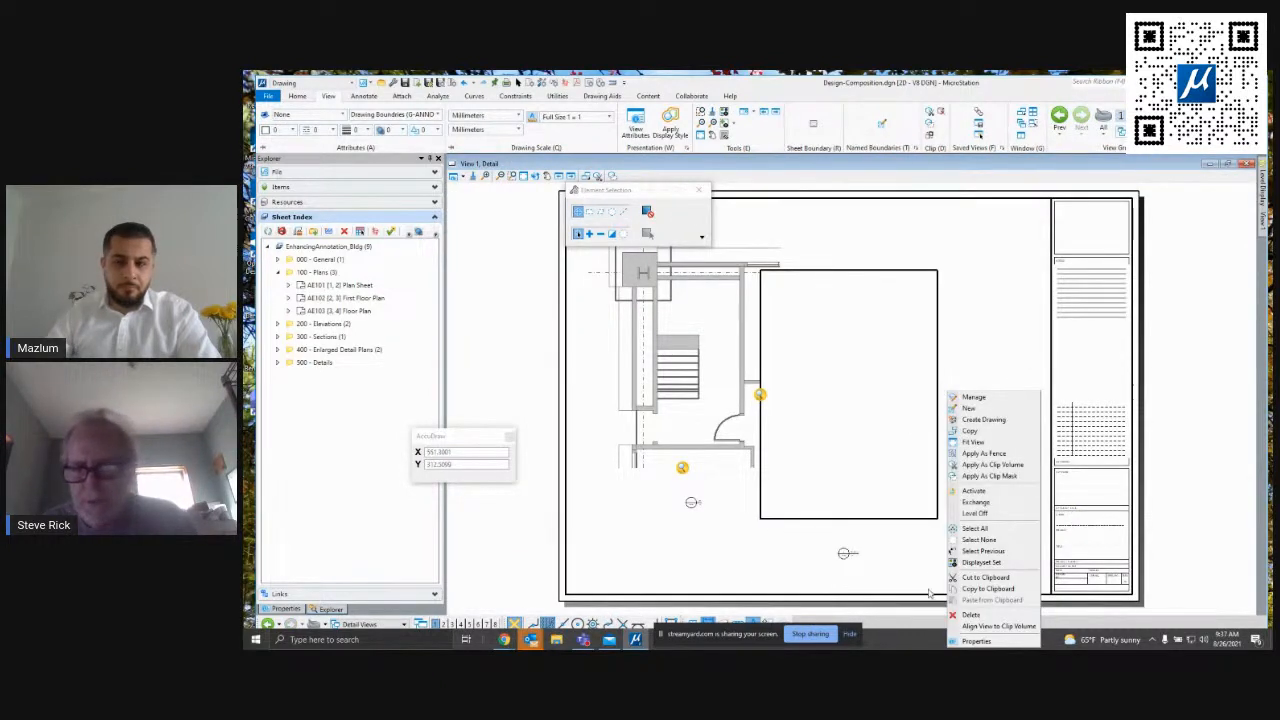
pyautogui.click(942, 314)
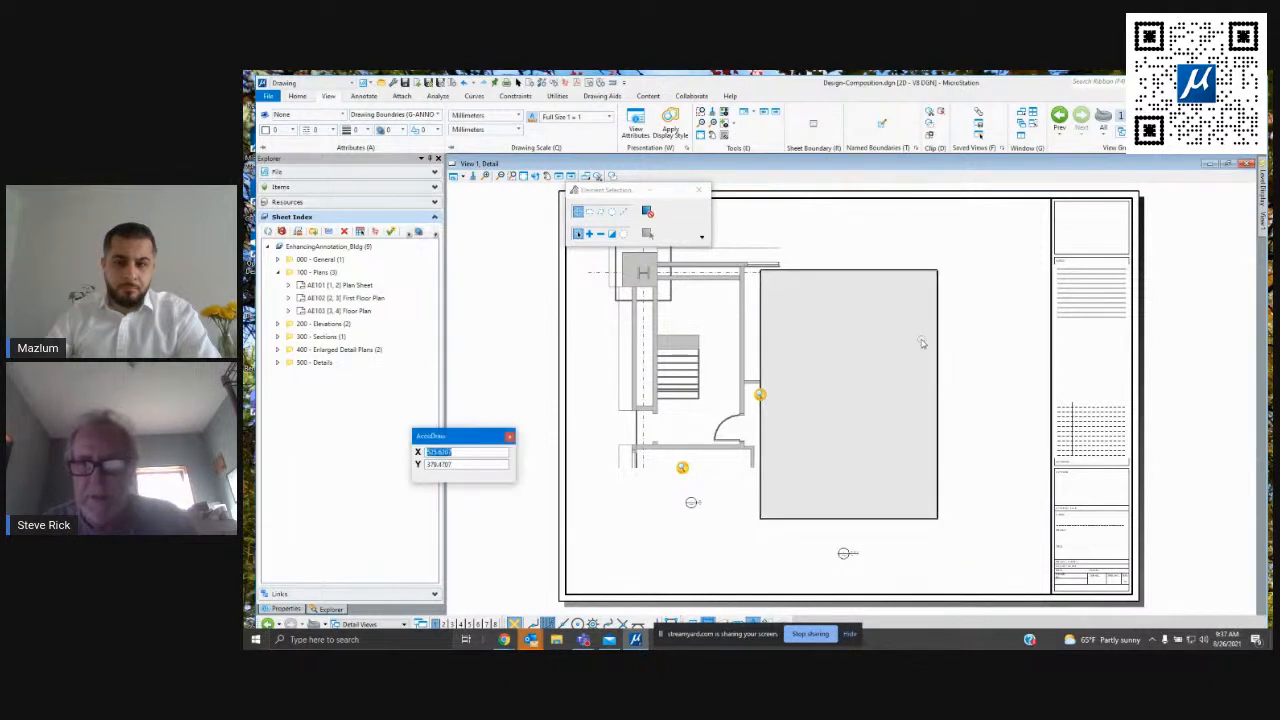
pyautogui.rightClick(924, 343)
pyautogui.click(1003, 284)
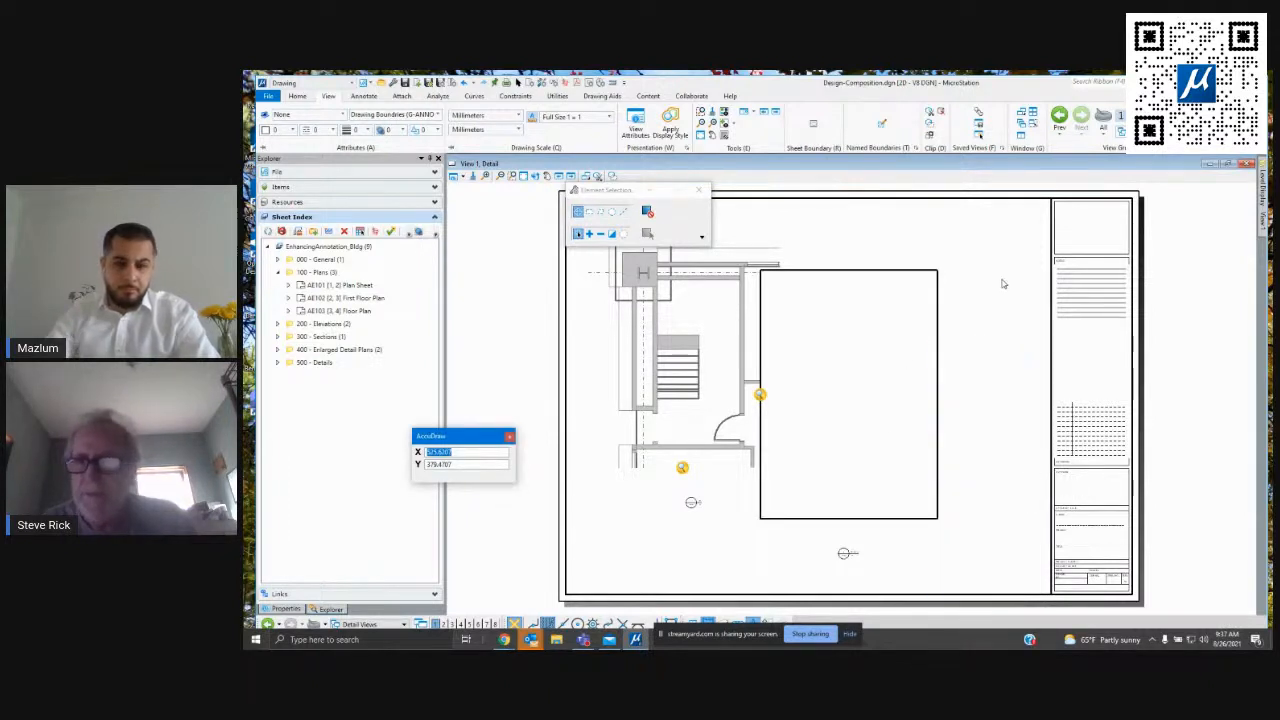
# Adjust the Detail sheet's level display to show the second stair detail's geometry without the drawing boundary outline.
pyautogui.moveTo(1262, 198)
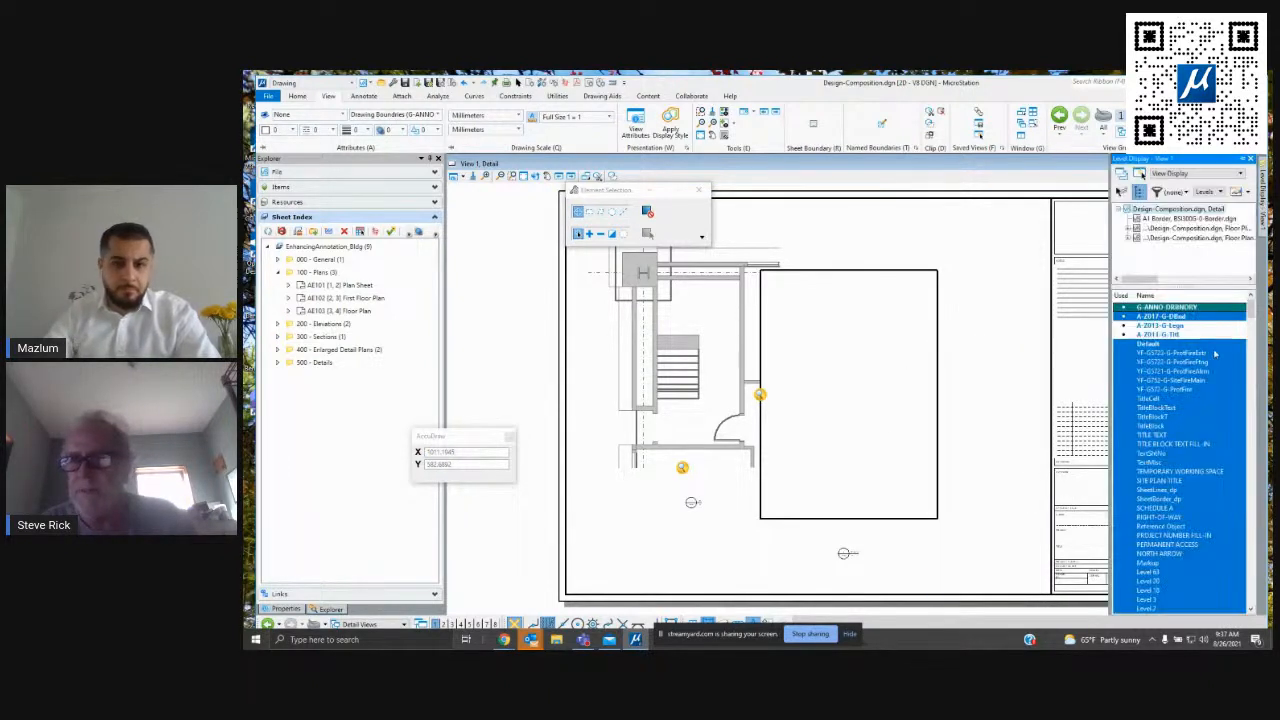
pyautogui.click(1119, 209)
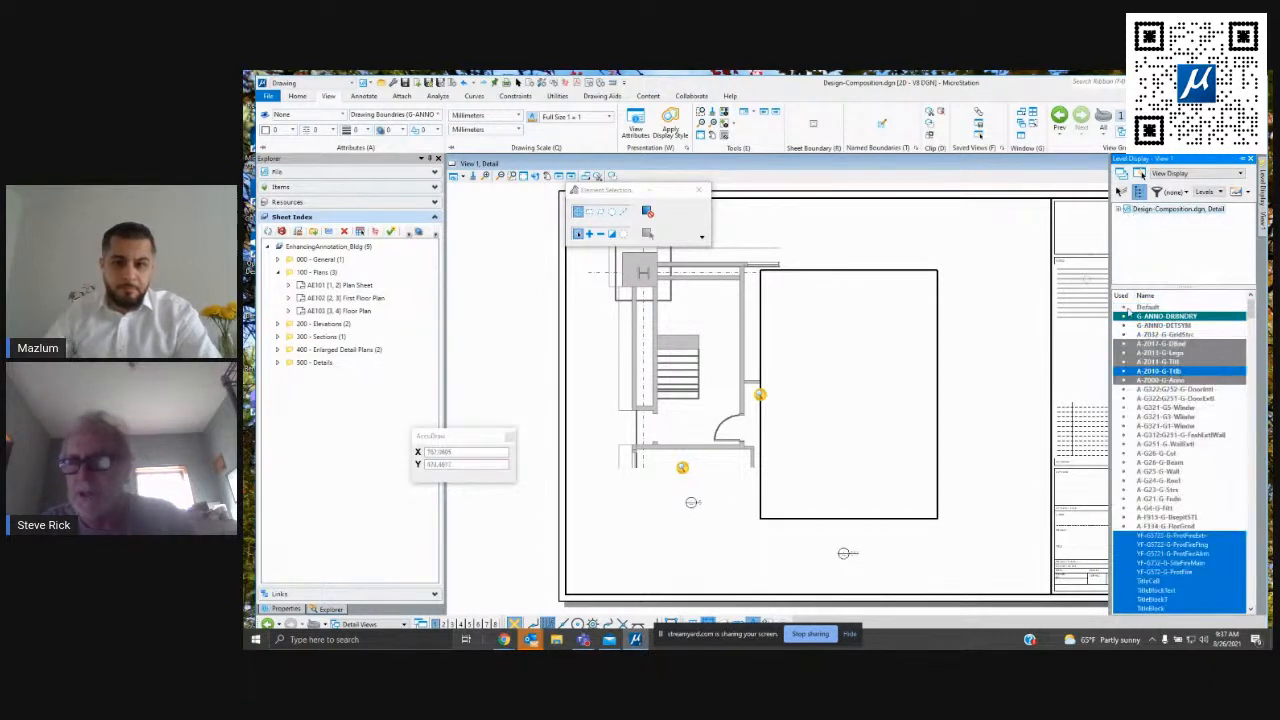
pyautogui.click(1180, 350)
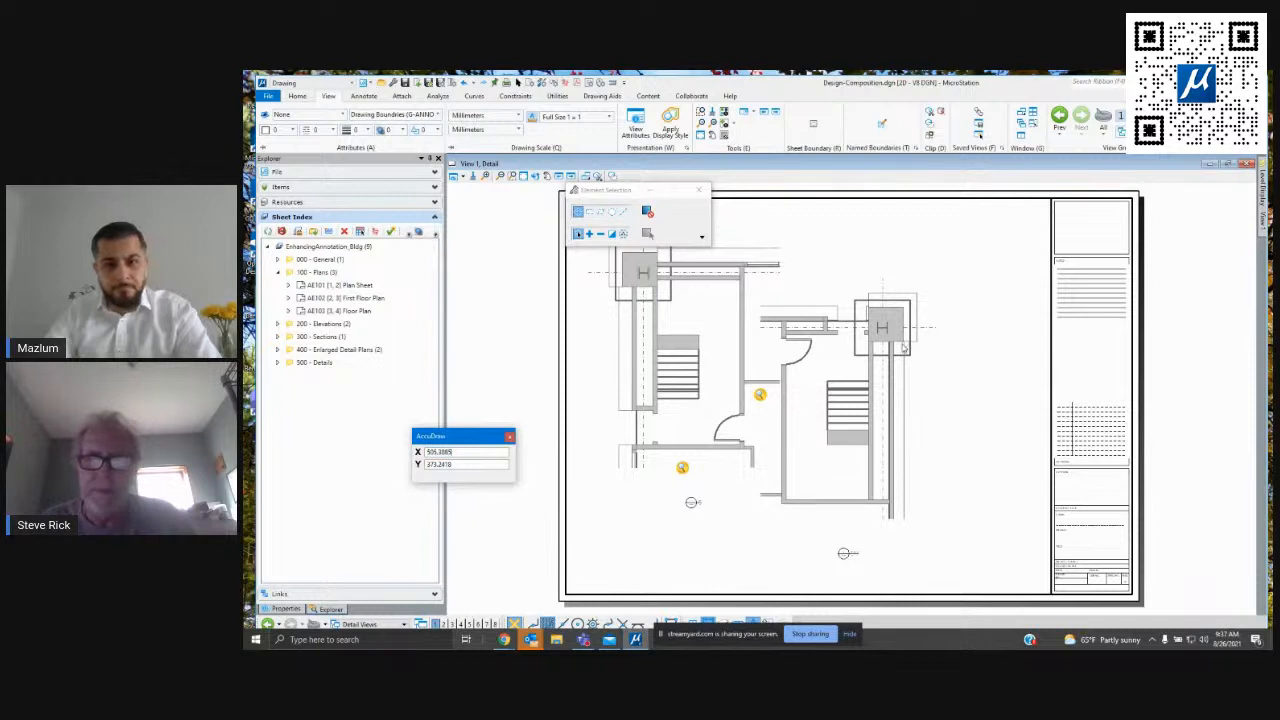
# Move the second stair detail reference, with its boundary, to the sheet's upper-right area beside the title block.
pyautogui.rightClick(900, 345)
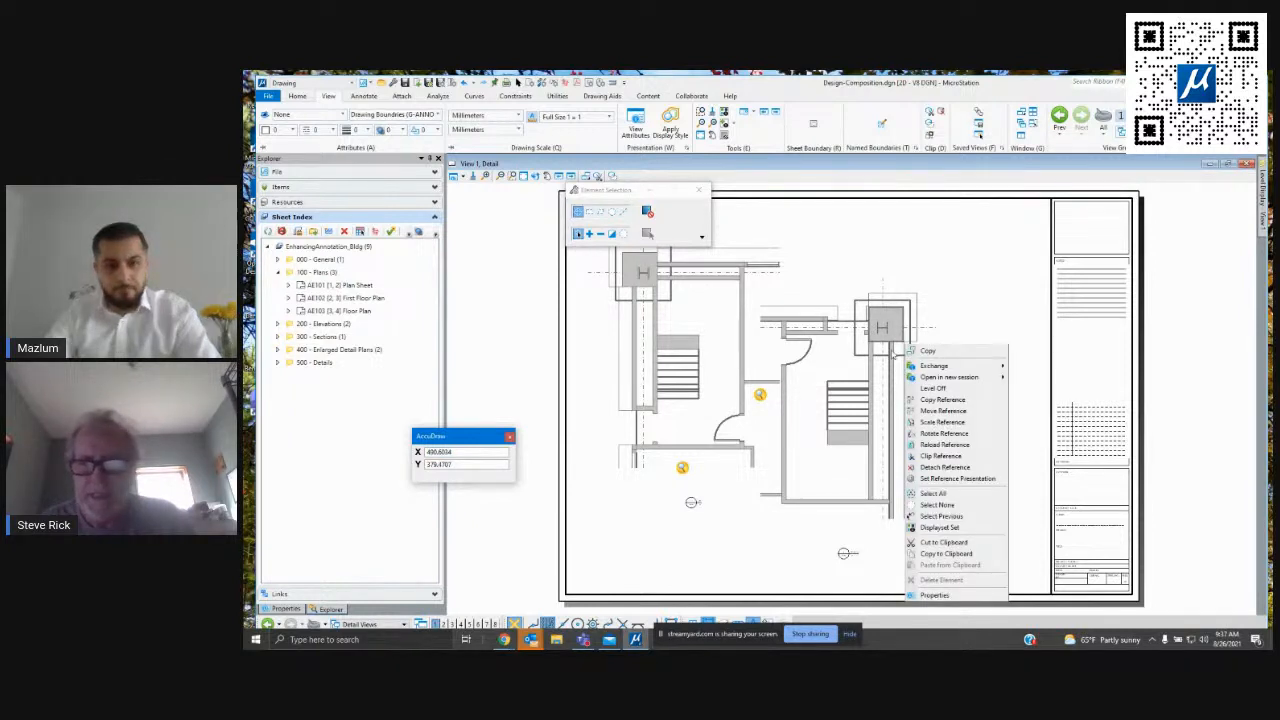
pyautogui.click(942, 410)
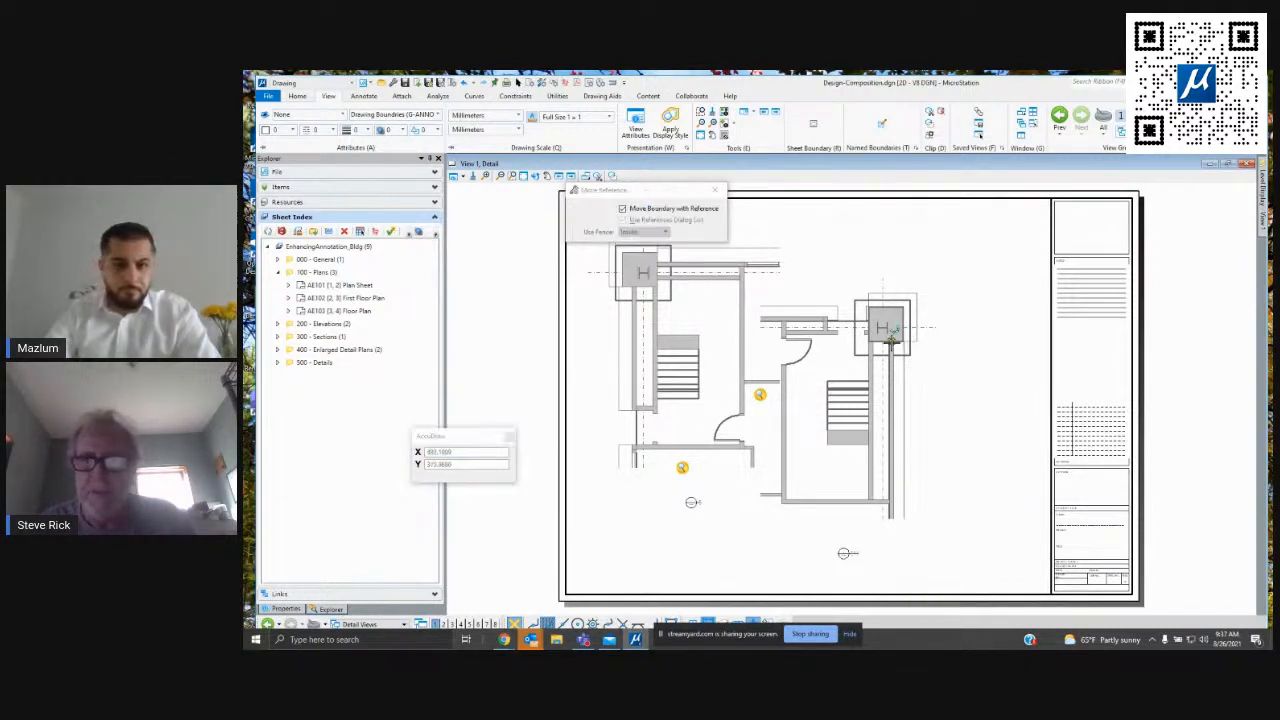
pyautogui.click(890, 335)
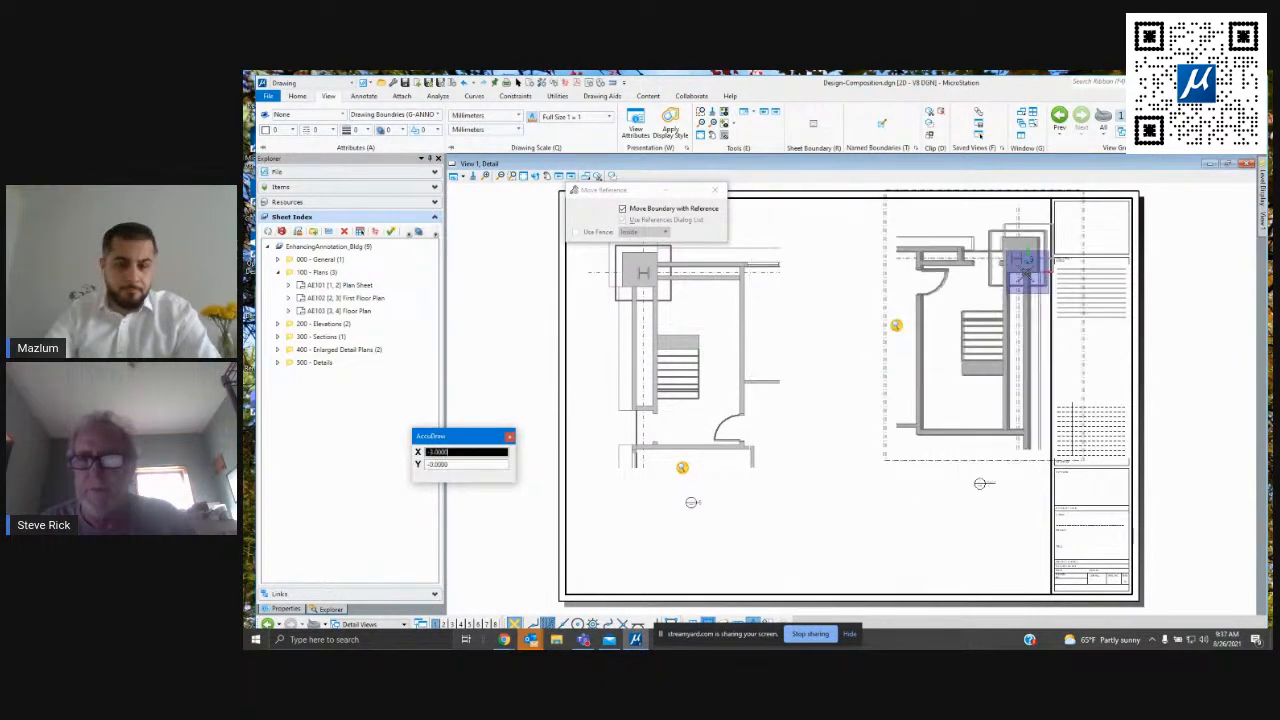
pyautogui.click(998, 268)
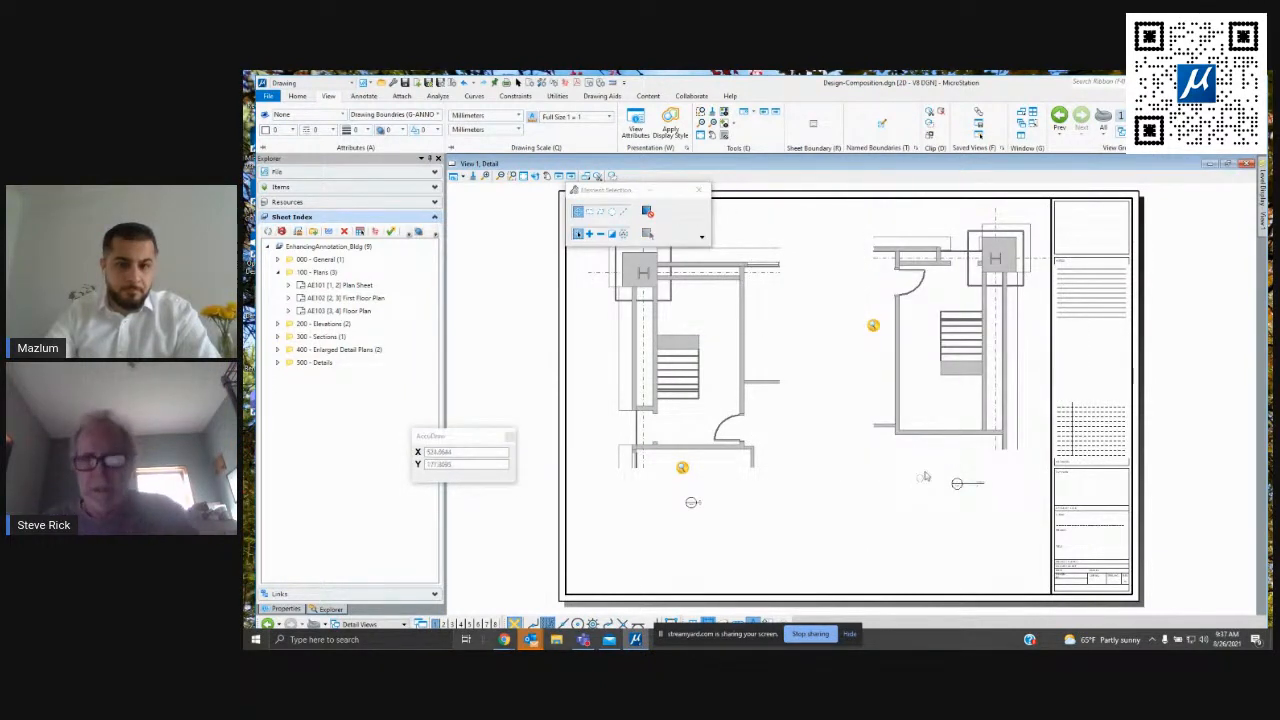
# Examine the title markers beneath the two stair details on the Detail sheet.
pyautogui.scroll(5, 951, 486)
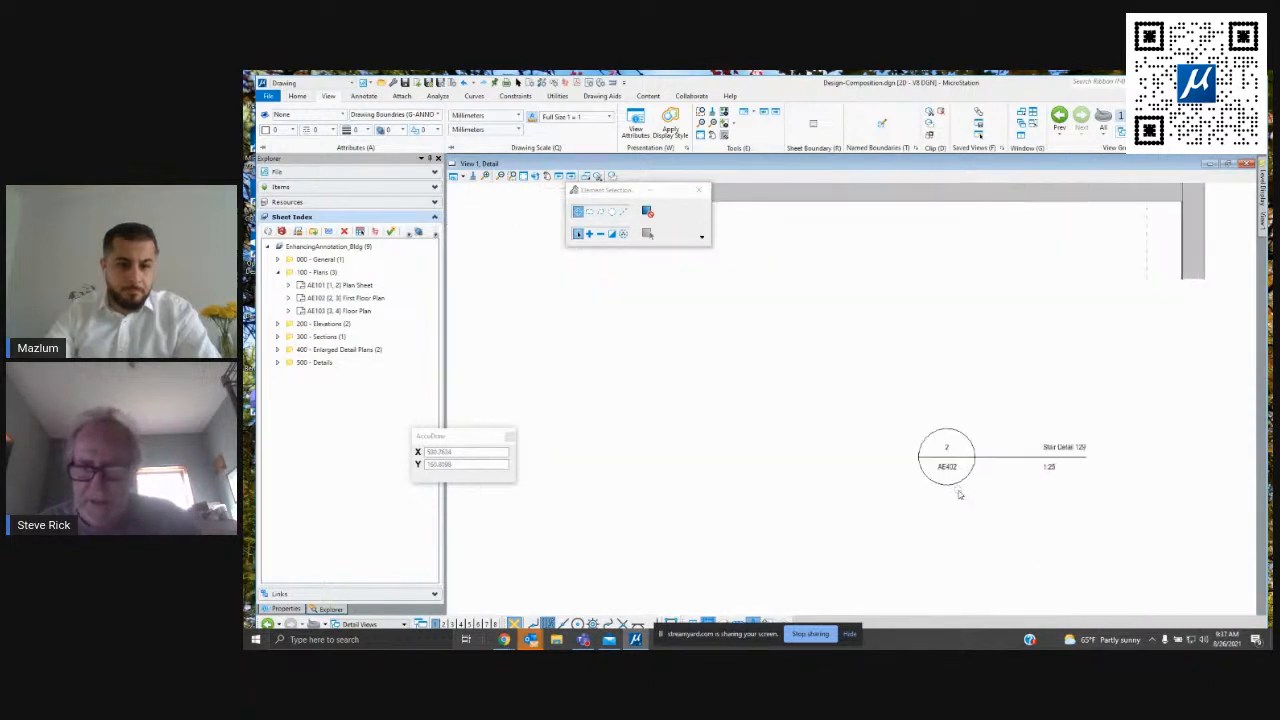
pyautogui.scroll(2, 958, 494)
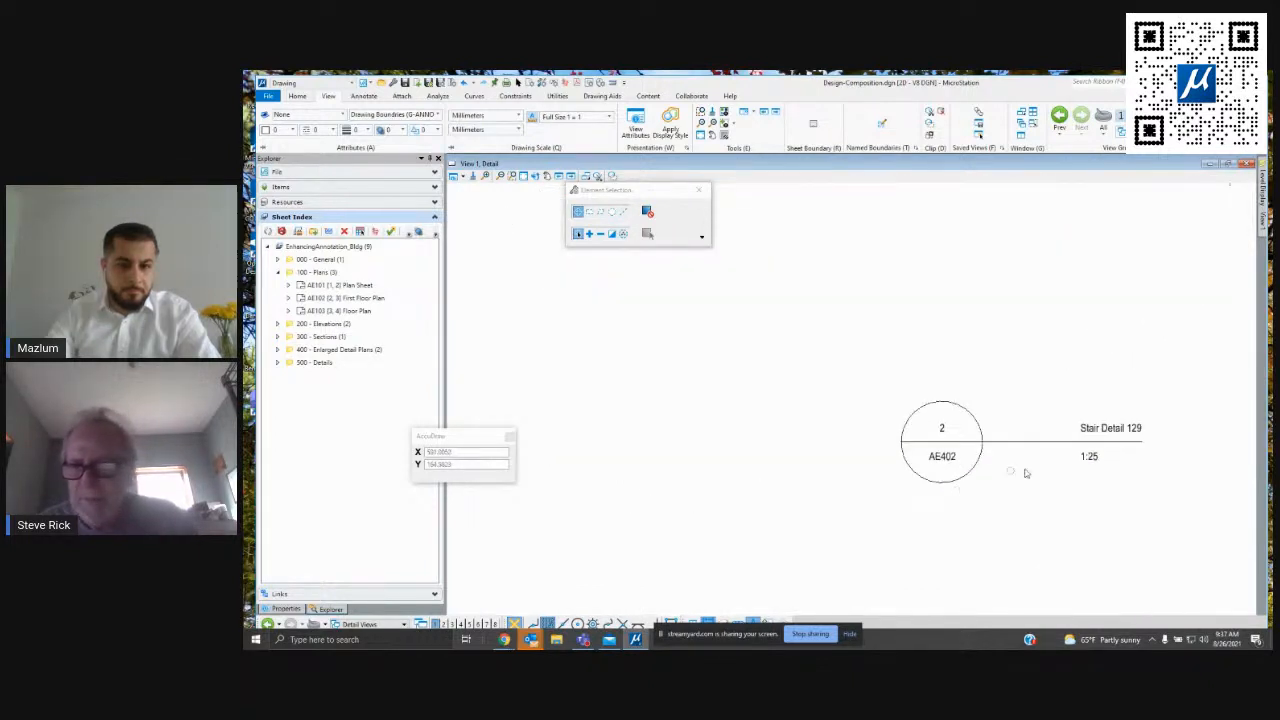
pyautogui.scroll(-6, 923, 451)
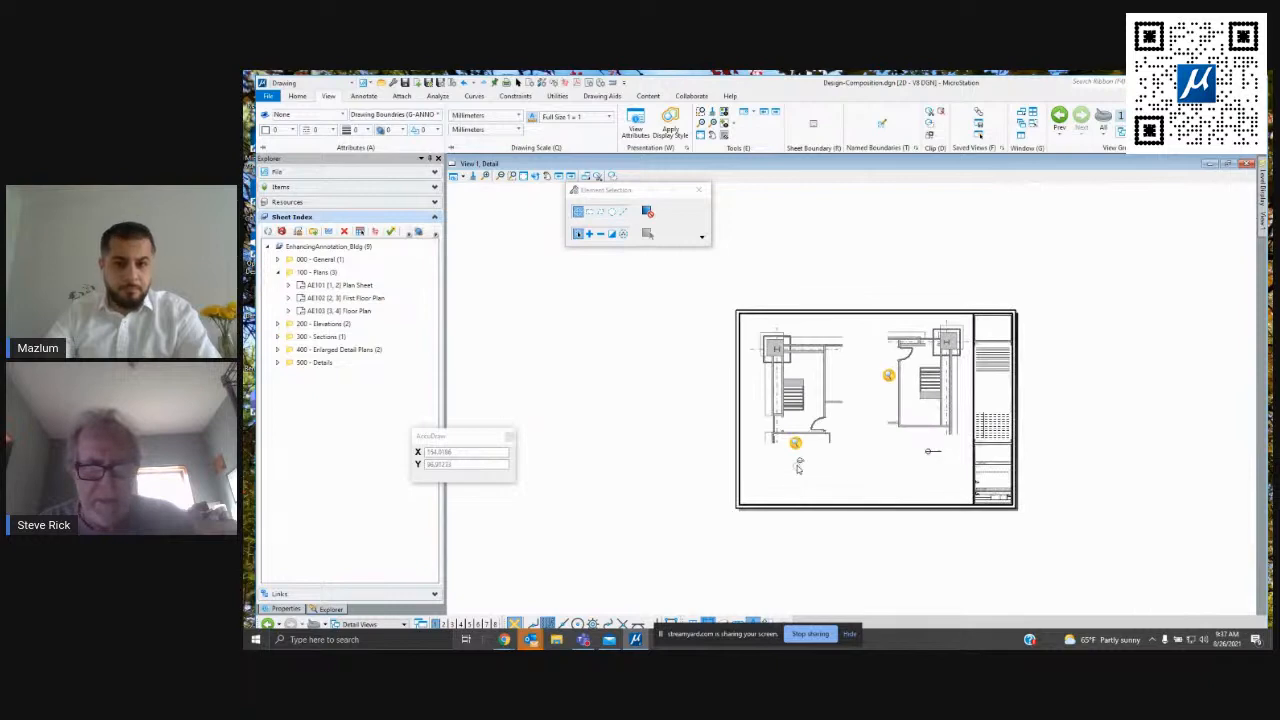
pyautogui.scroll(5, 798, 468)
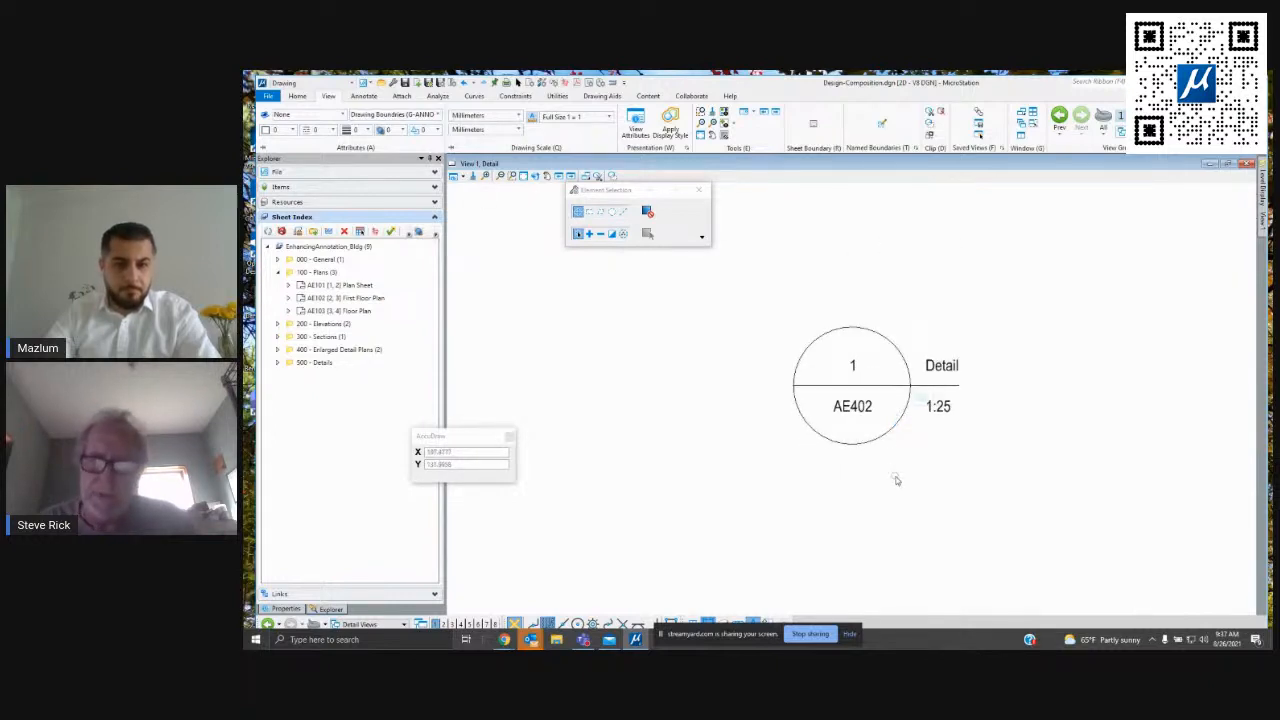
pyautogui.scroll(-2, 900, 472)
pyautogui.scroll(-5, 900, 472)
pyautogui.moveTo(1002, 454)
pyautogui.mouseDown(button='middle')
pyautogui.moveTo(768, 430)
pyautogui.moveTo(829, 475)
pyautogui.moveTo(844, 450)
pyautogui.moveTo(708, 450)
pyautogui.moveTo(454, 597)
pyautogui.moveTo(824, 412)
pyautogui.mouseUp(button='middle')
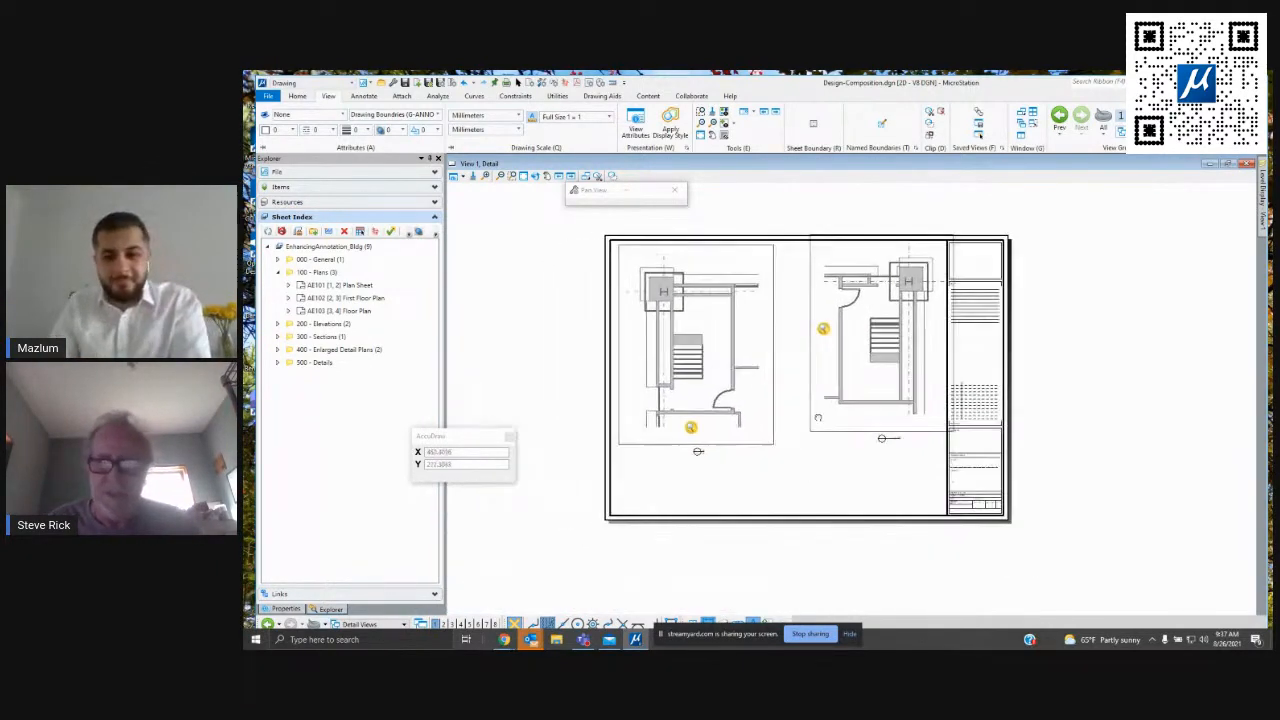
# Return to the floor plan drawing and set up a detail callout with a circular boundary for the plan's lower-right corner.
pyautogui.click(268, 624)
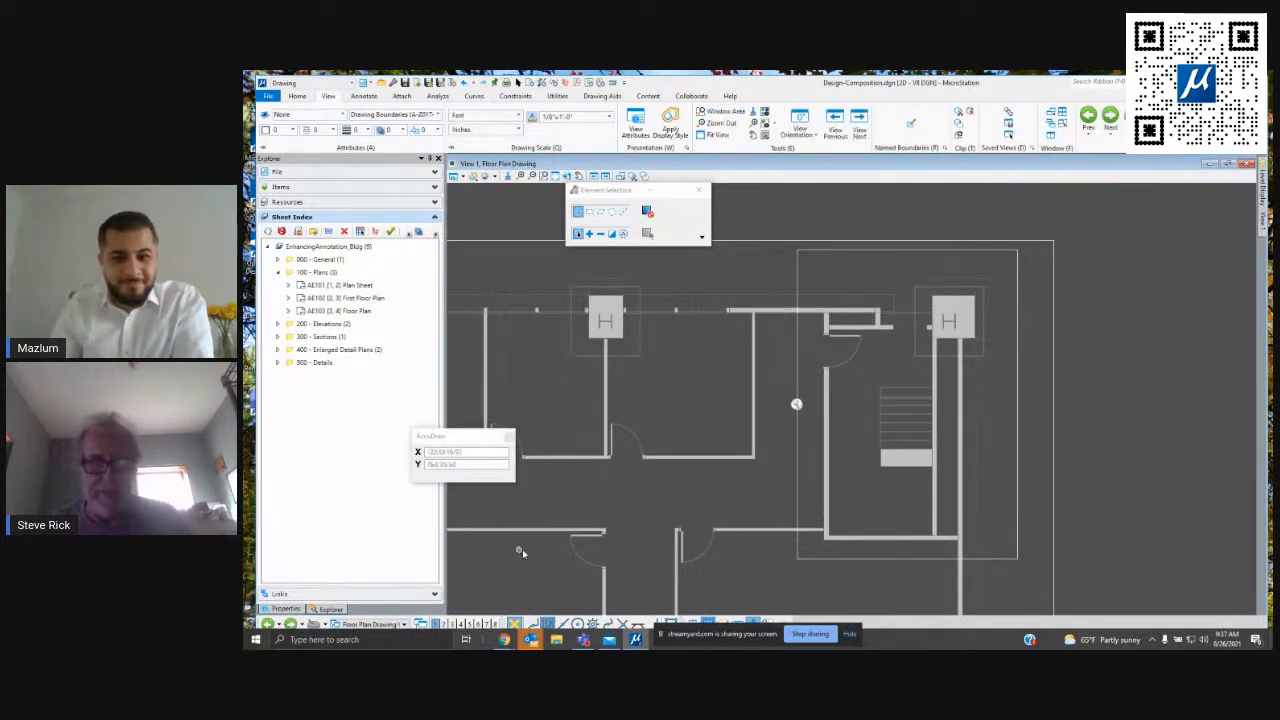
pyautogui.moveTo(686, 486); pyautogui.dragTo(750, 325, button='middle')
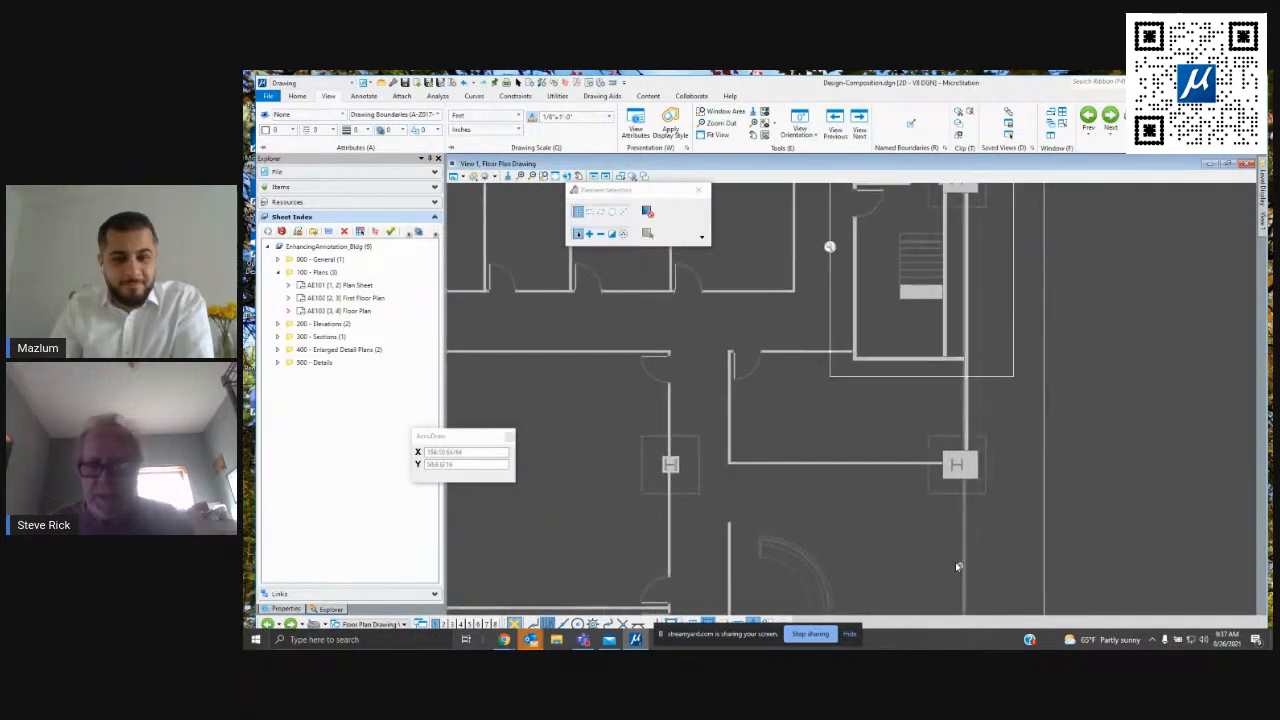
pyautogui.moveTo(955, 562); pyautogui.dragTo(879, 415, button='middle')
pyautogui.moveTo(829, 528); pyautogui.dragTo(800, 363, button='middle')
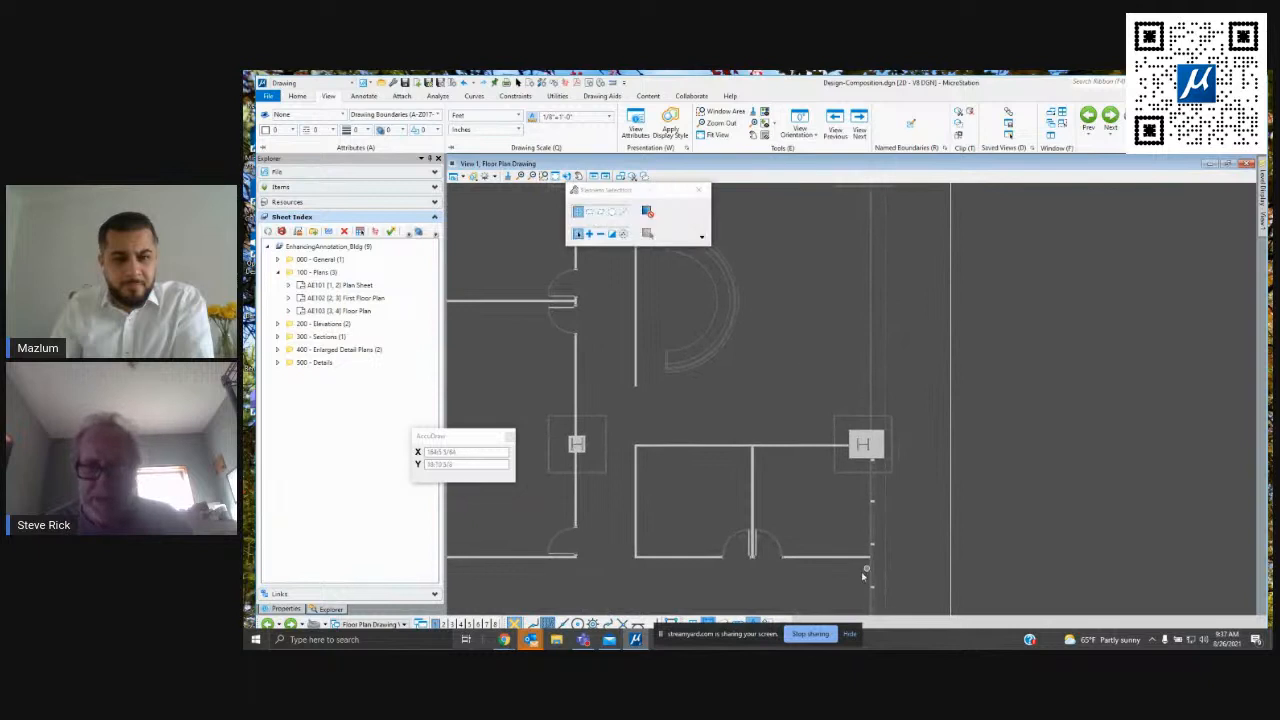
pyautogui.moveTo(861, 571); pyautogui.dragTo(843, 350, button='middle')
pyautogui.moveTo(827, 520); pyautogui.dragTo(842, 475, button='middle')
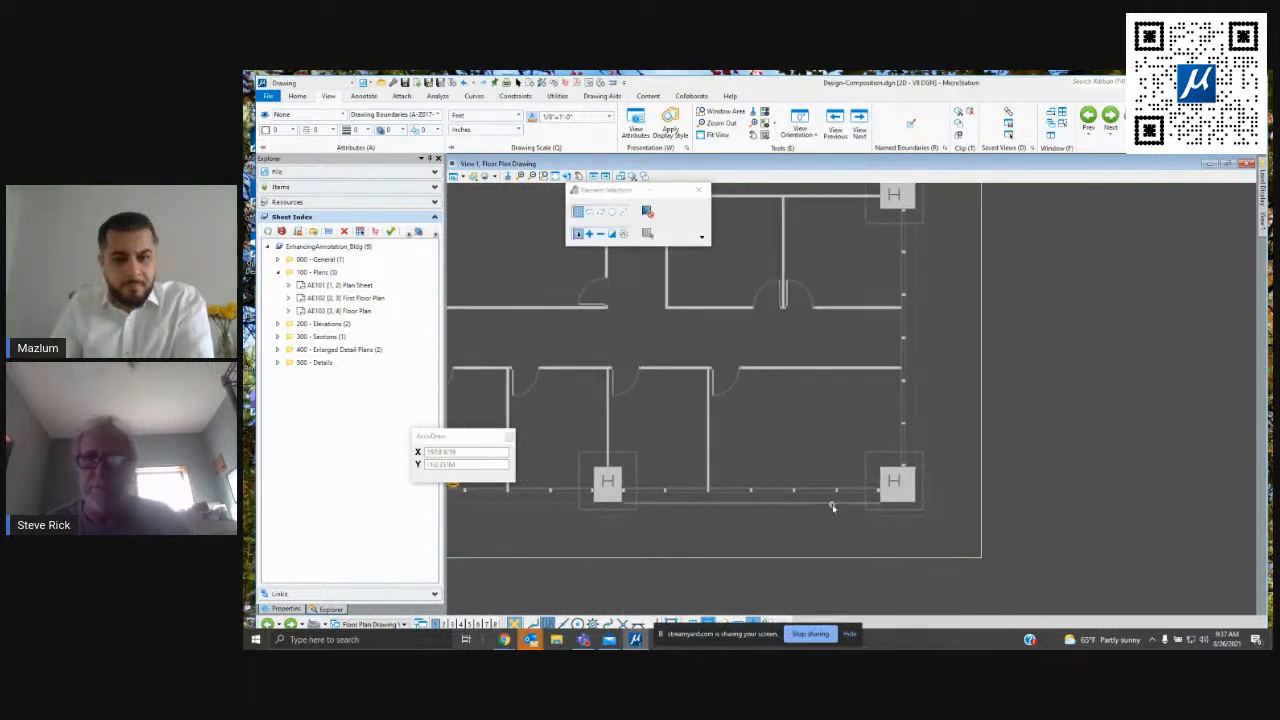
pyautogui.click(364, 98)
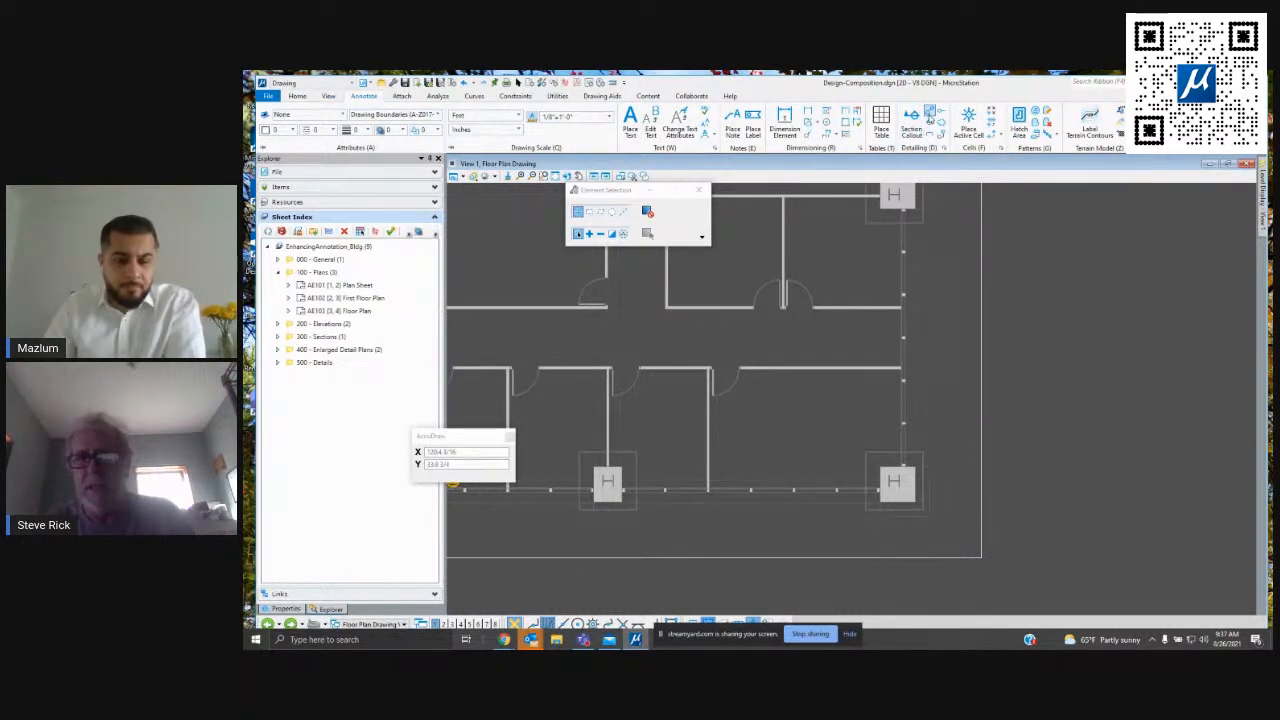
pyautogui.click(930, 116)
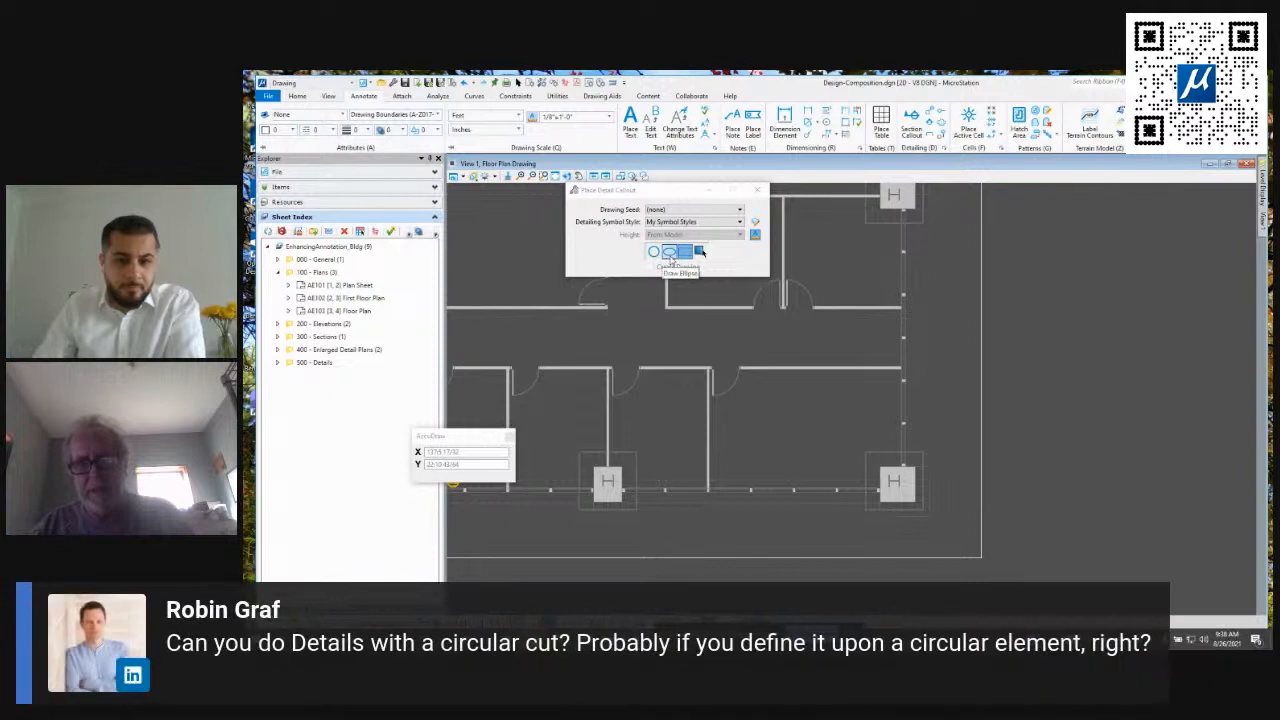
pyautogui.click(670, 254)
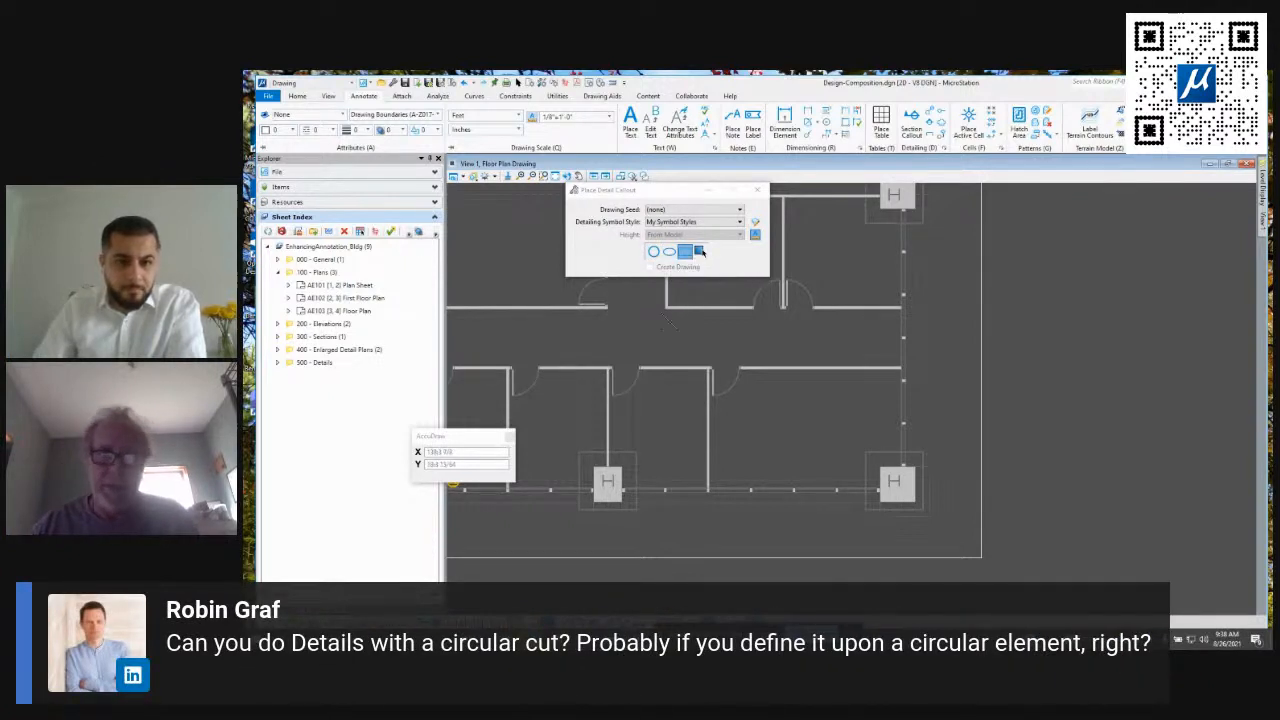
pyautogui.click(653, 251)
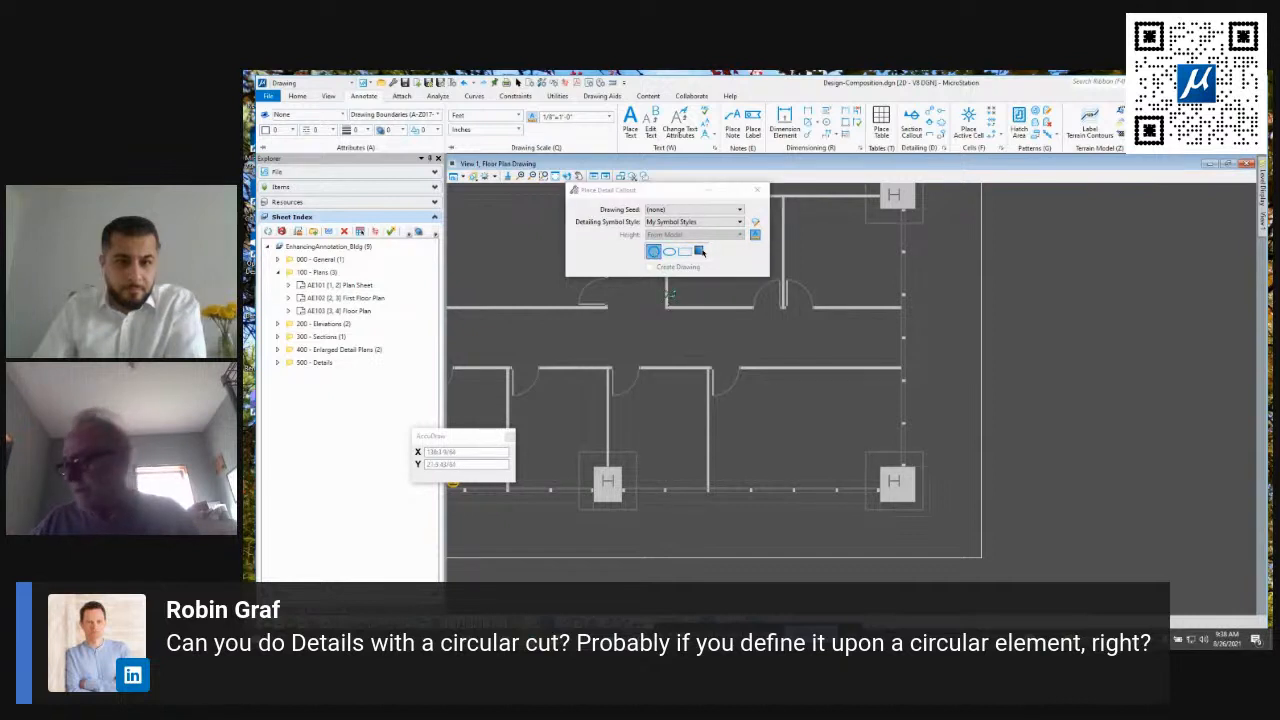
# Use the Top_SheetOnly drawing seed and place the circular callout around the lower-right corner column, with its bubble outside the drawing boundary.
pyautogui.click(740, 211)
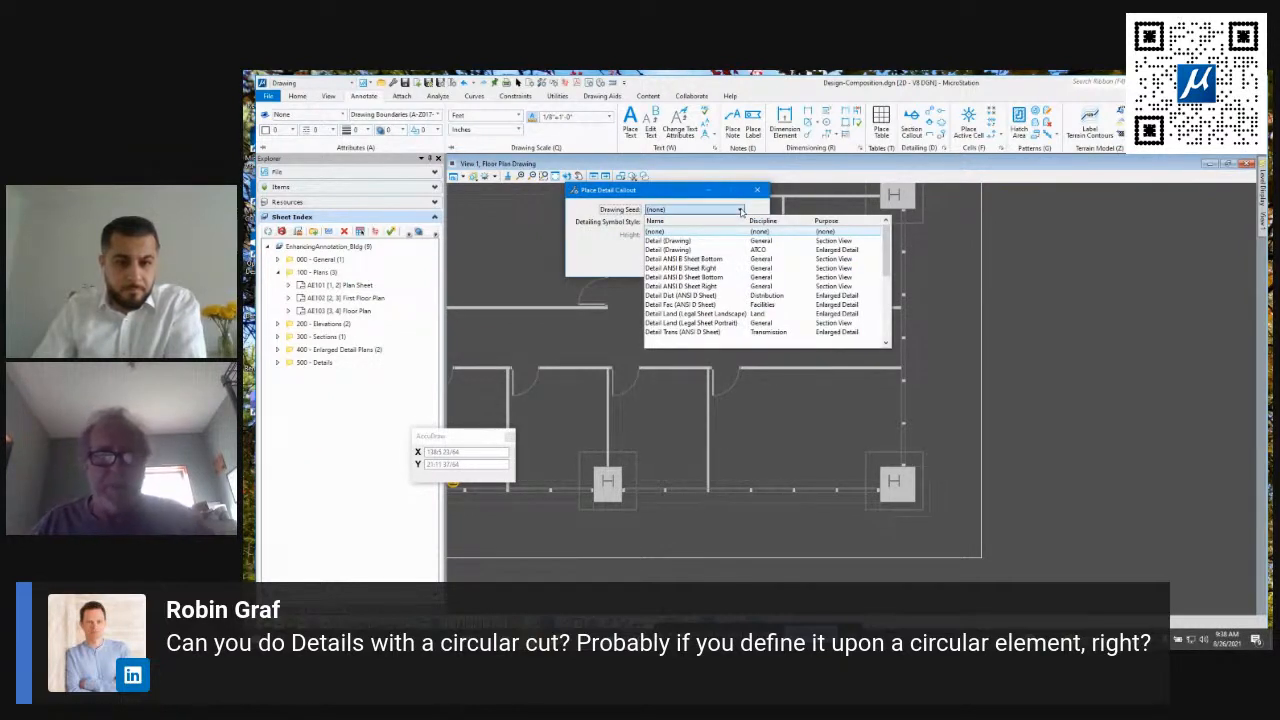
pyautogui.scroll(-5, 731, 305)
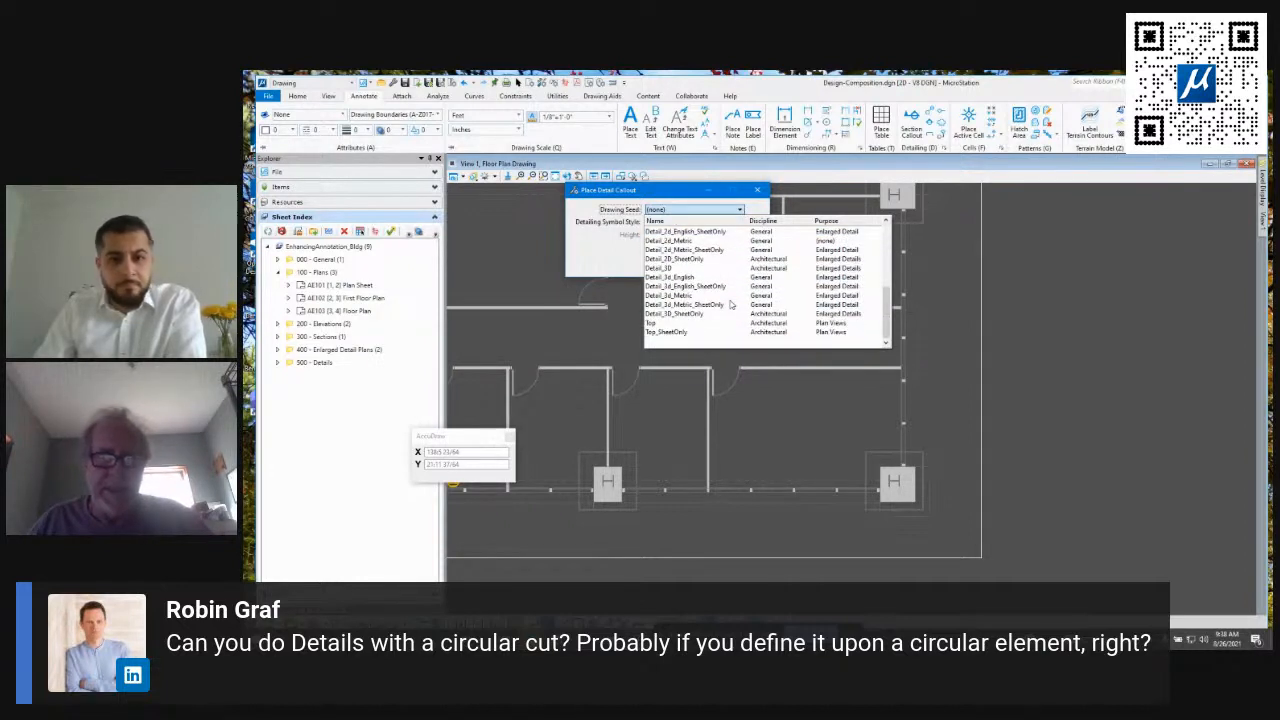
pyautogui.click(681, 334)
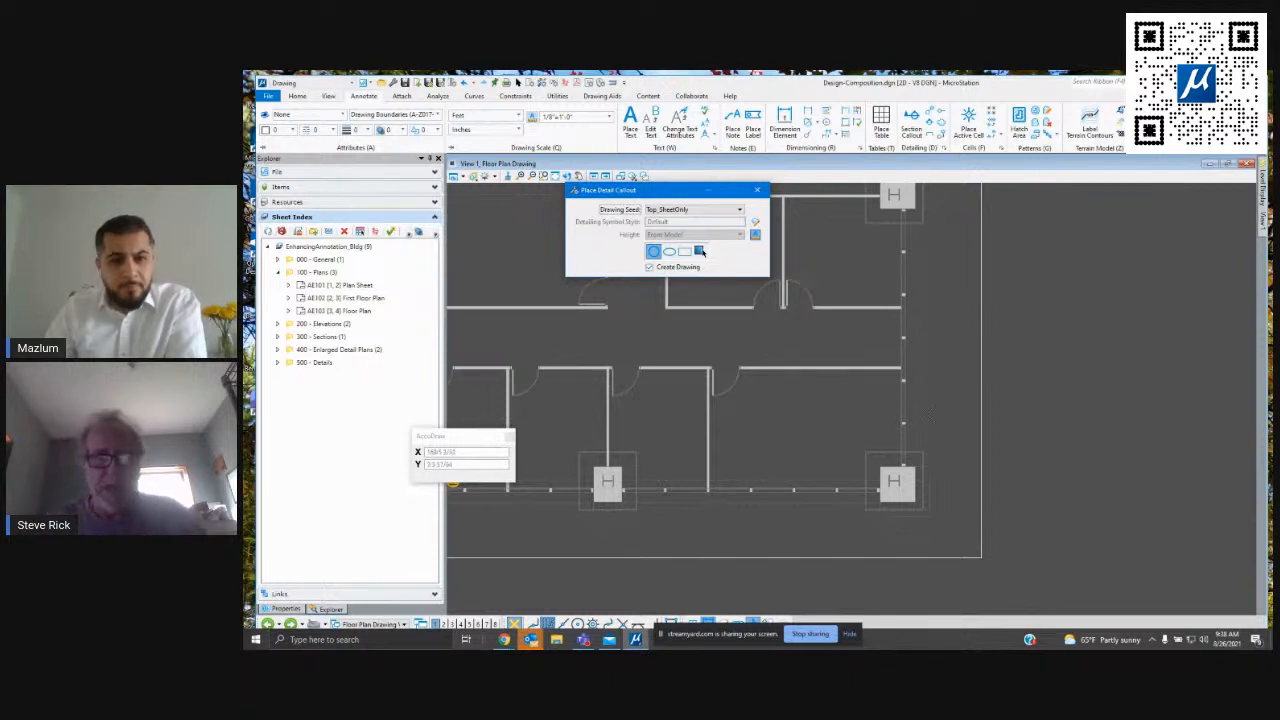
pyautogui.click(895, 480)
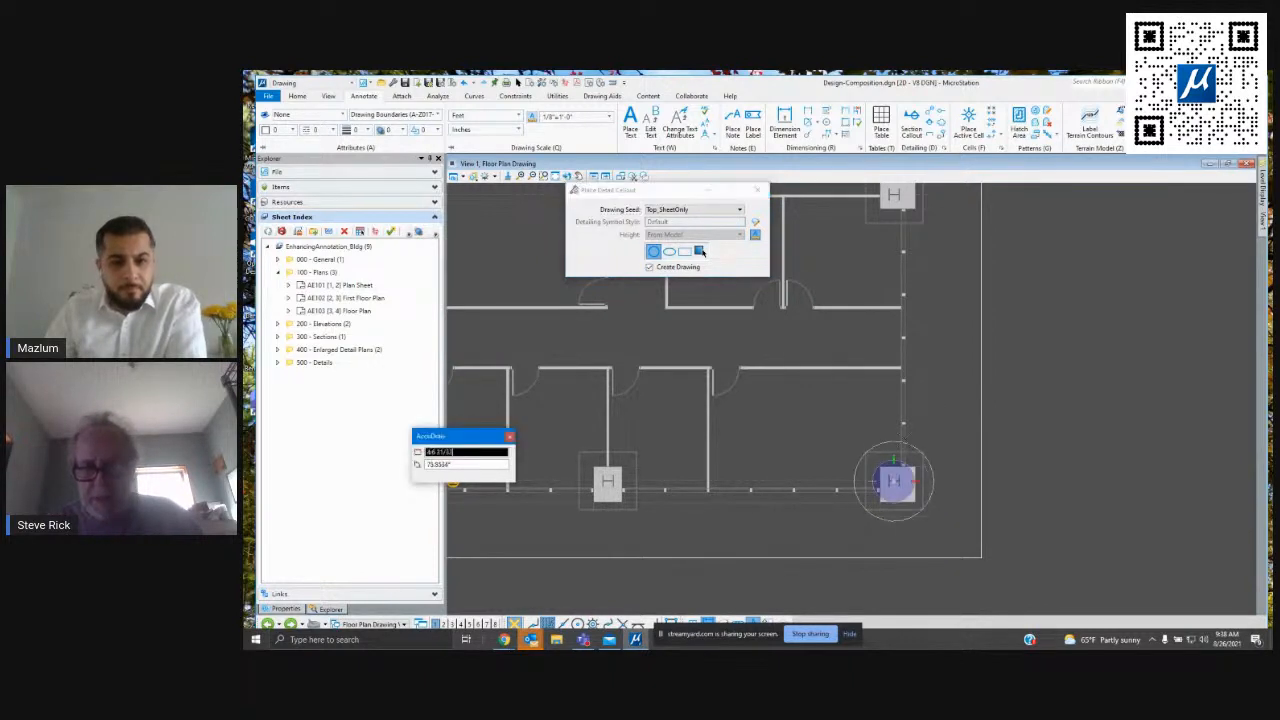
pyautogui.click(915, 422)
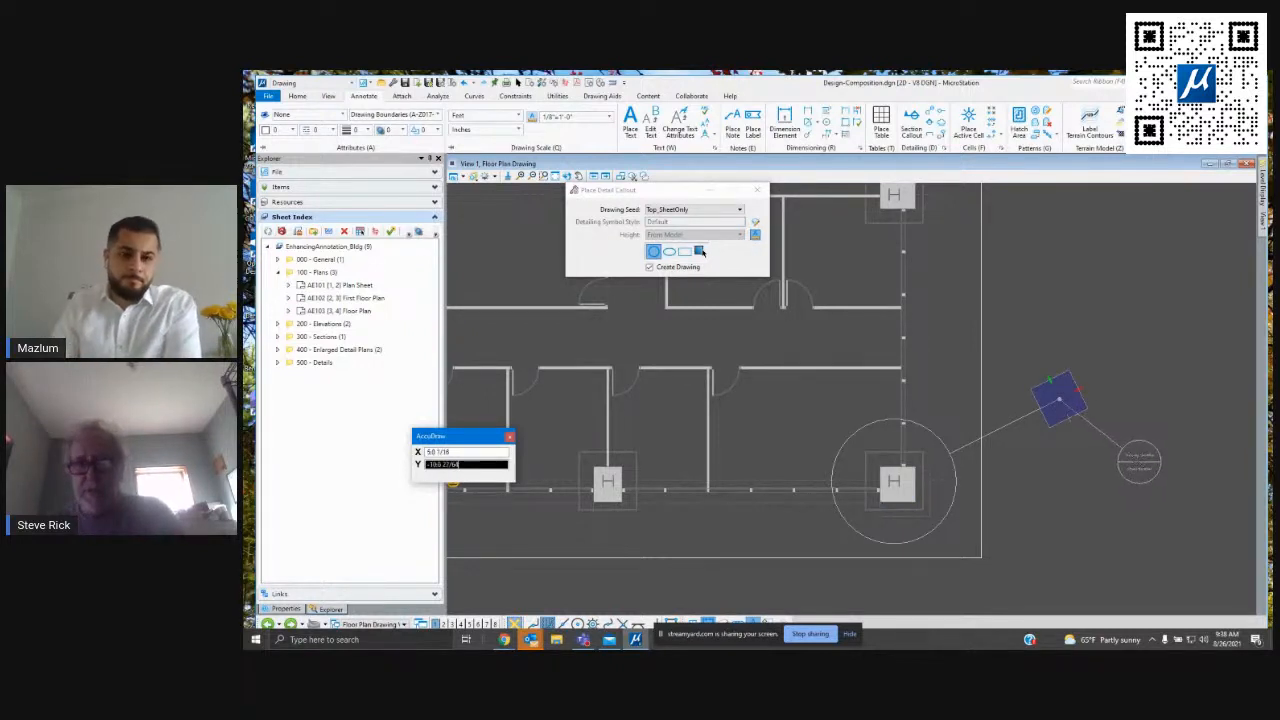
pyautogui.click(1058, 400)
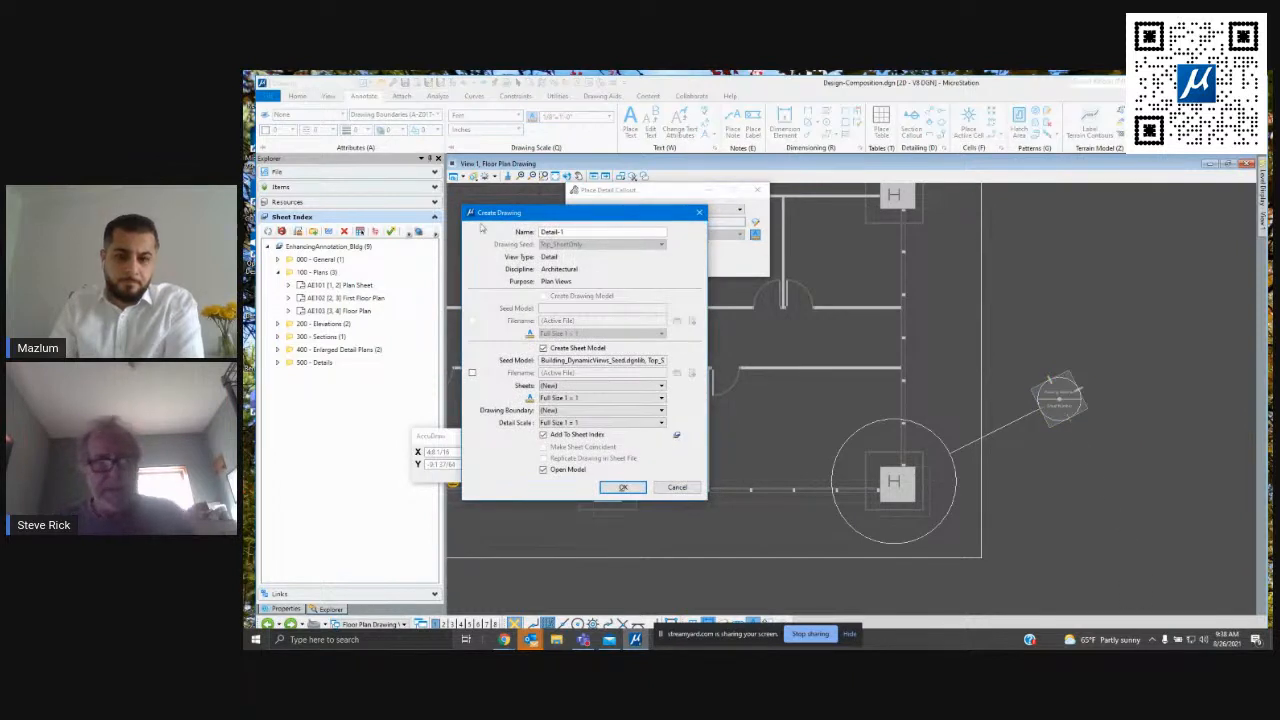
# Create the detail as Column Detail on the existing Detail sheet at a 1:20 detail scale.
pyautogui.moveTo(540, 214)
pyautogui.mouseDown()
pyautogui.moveTo(544, 262)
pyautogui.moveTo(521, 283)
pyautogui.mouseUp()
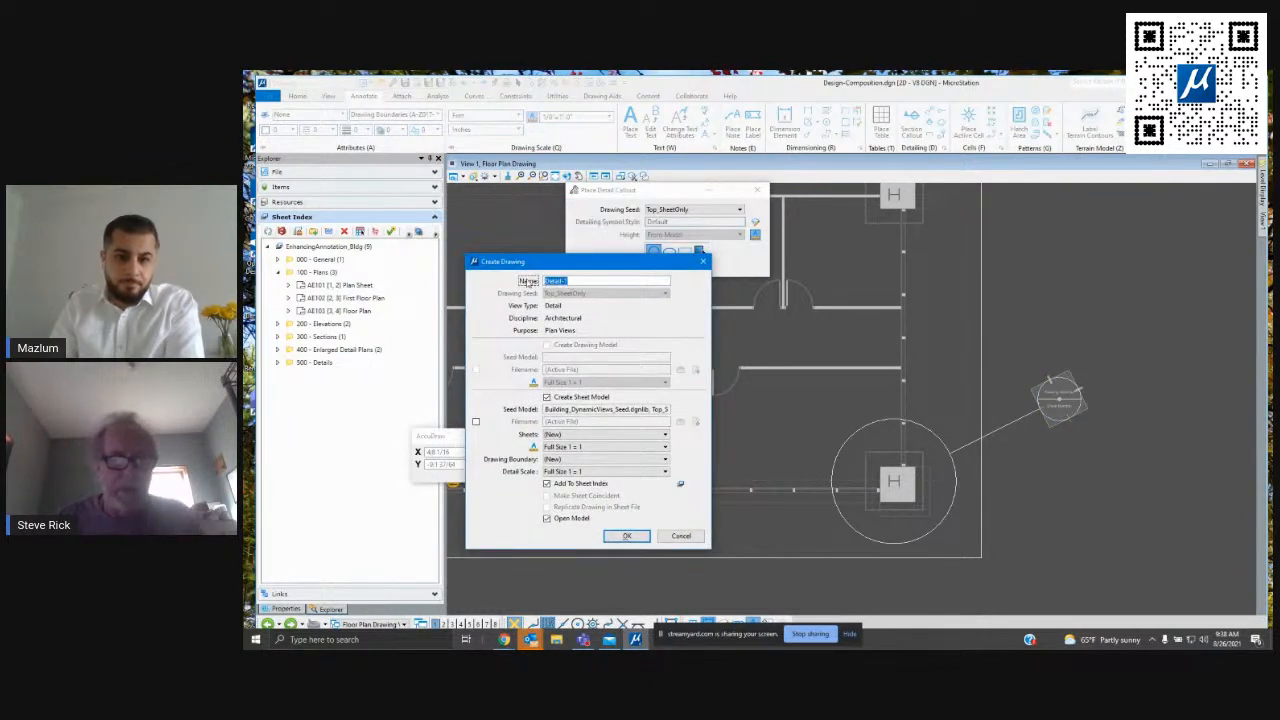
pyautogui.write('Column')
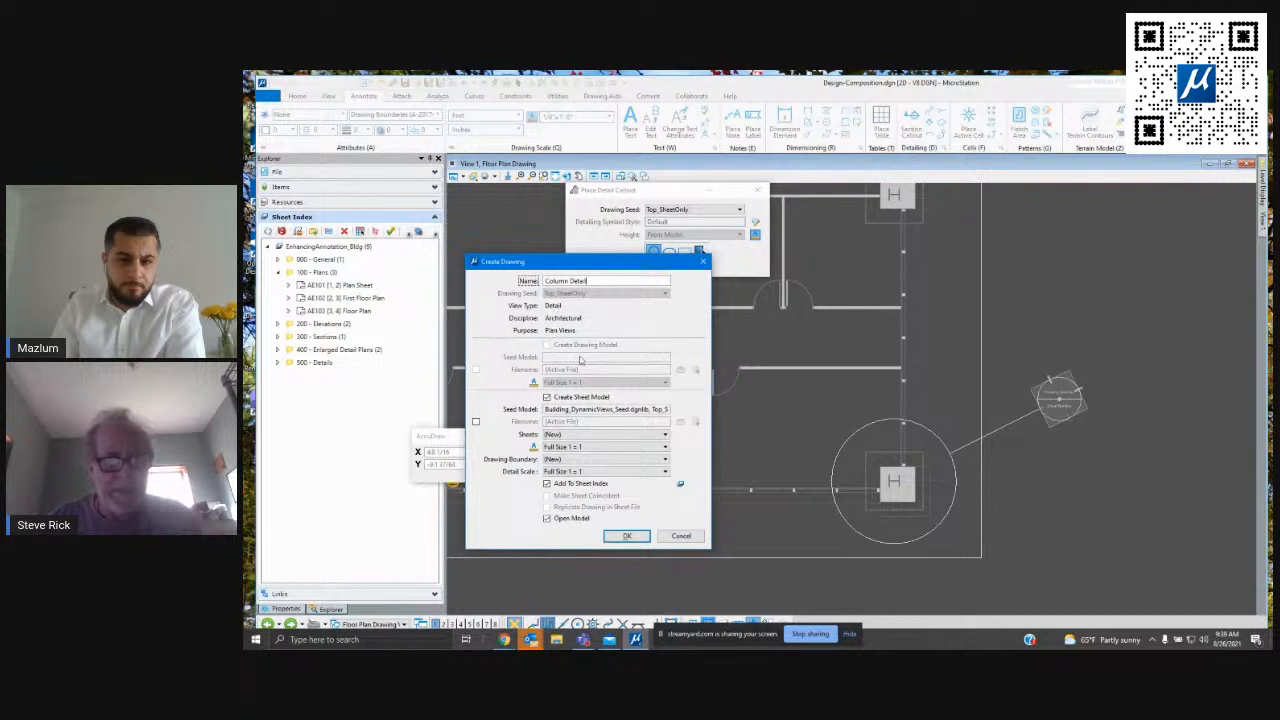
pyautogui.click(578, 435)
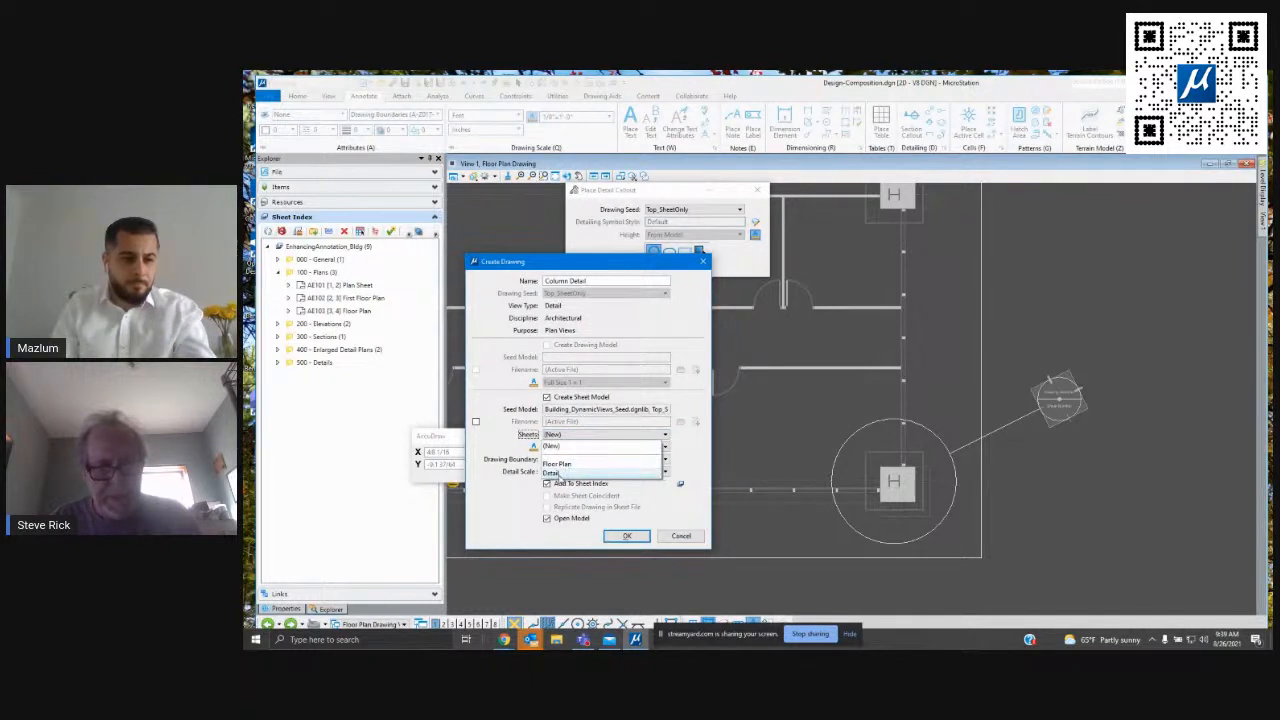
pyautogui.click(565, 473)
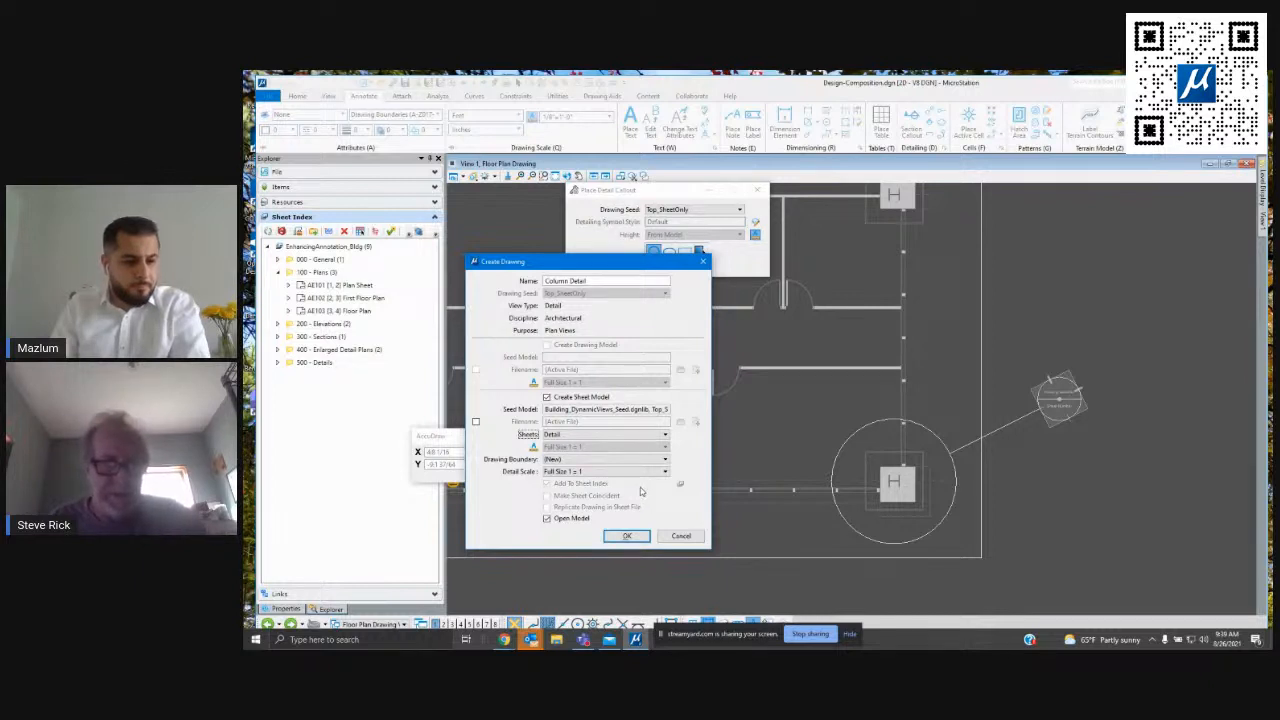
pyautogui.click(595, 471)
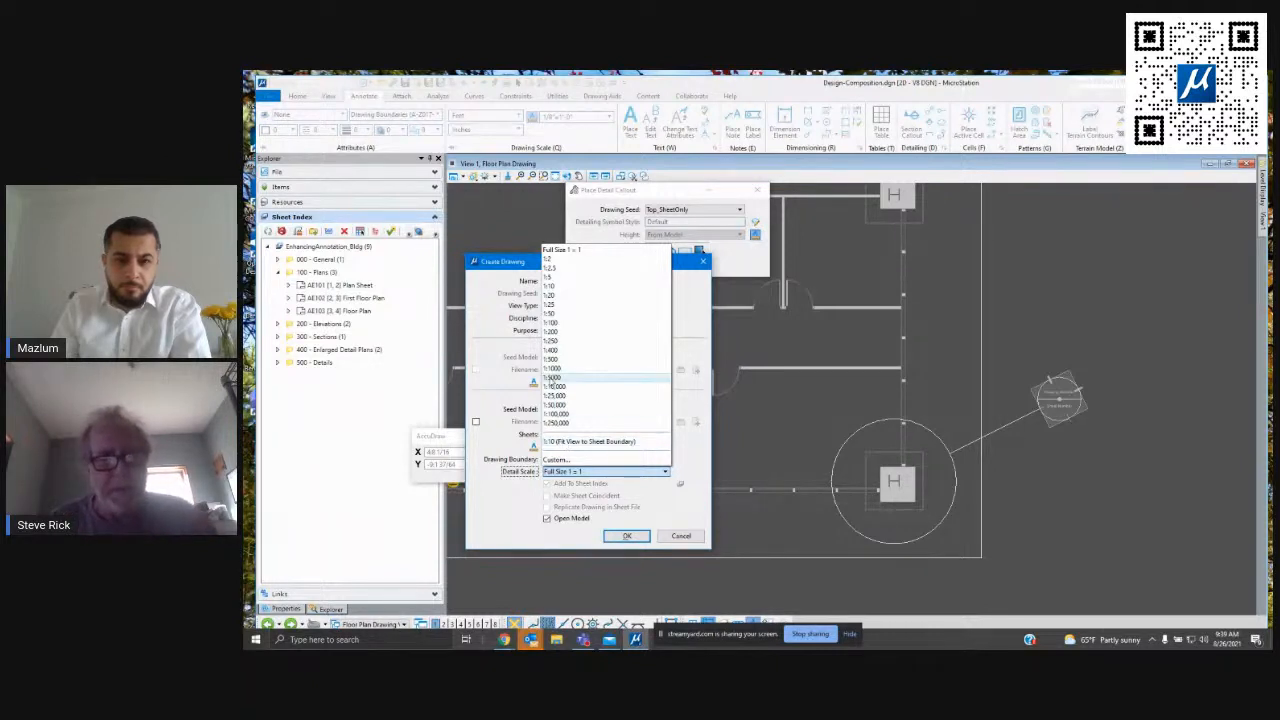
pyautogui.click(560, 297)
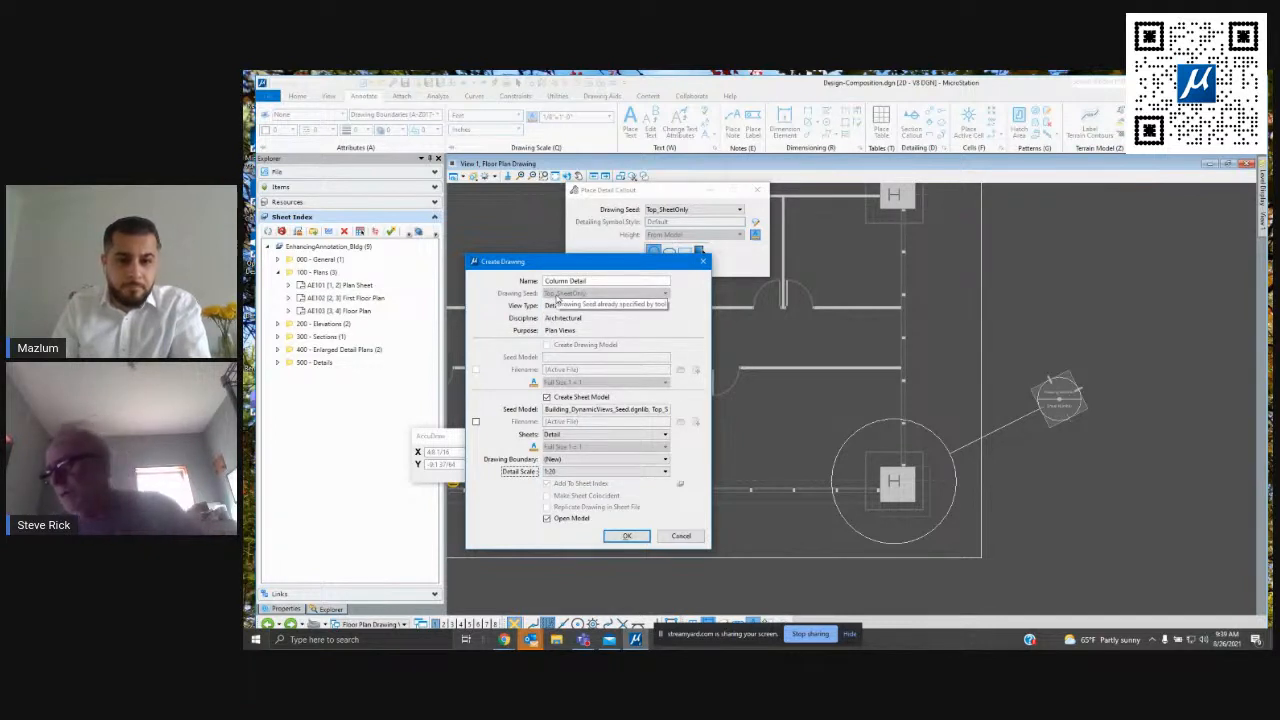
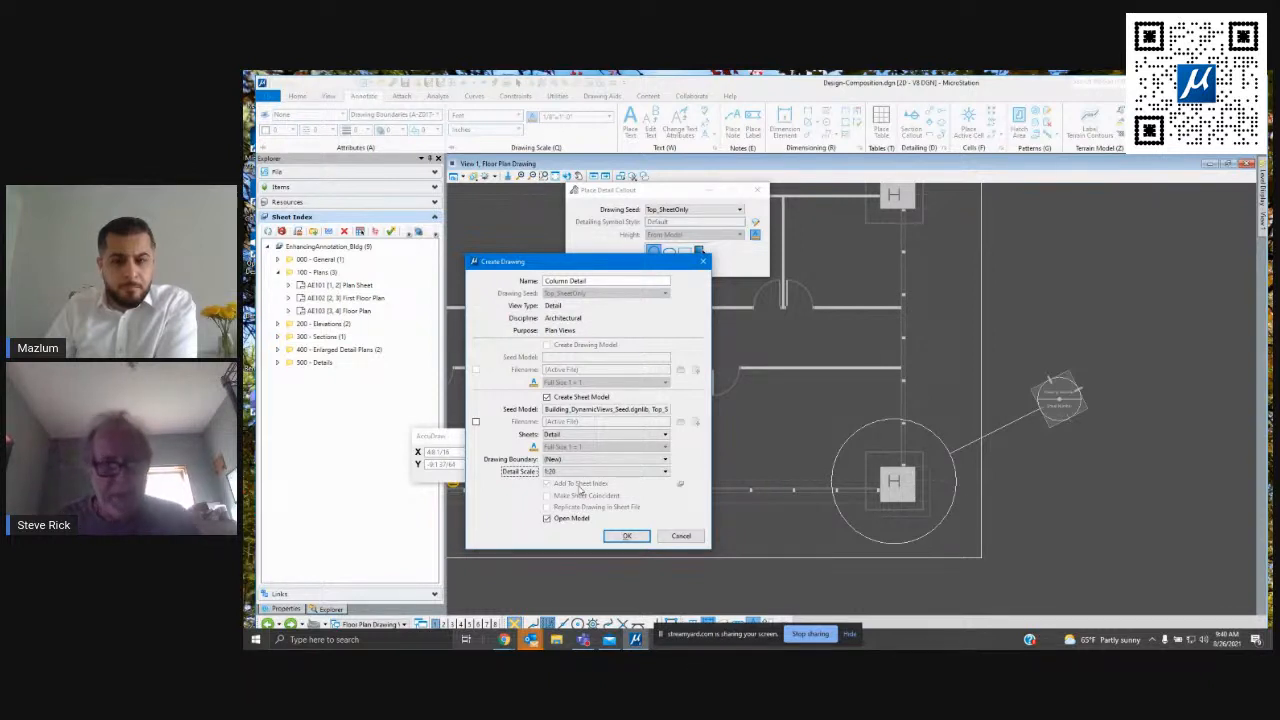
pyautogui.click(626, 538)
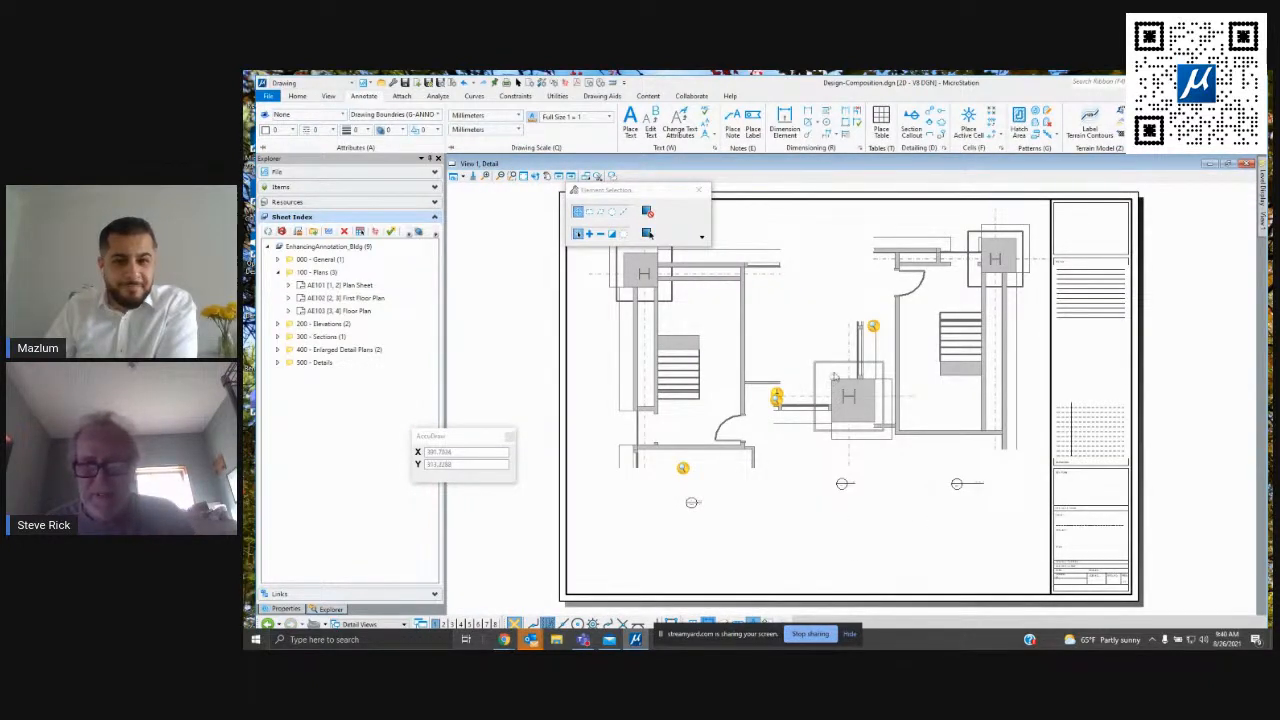
# Move the column detail reference, with its boundary, straight down to the sheet's lower middle area below the stair details.
pyautogui.rightClick(834, 366)
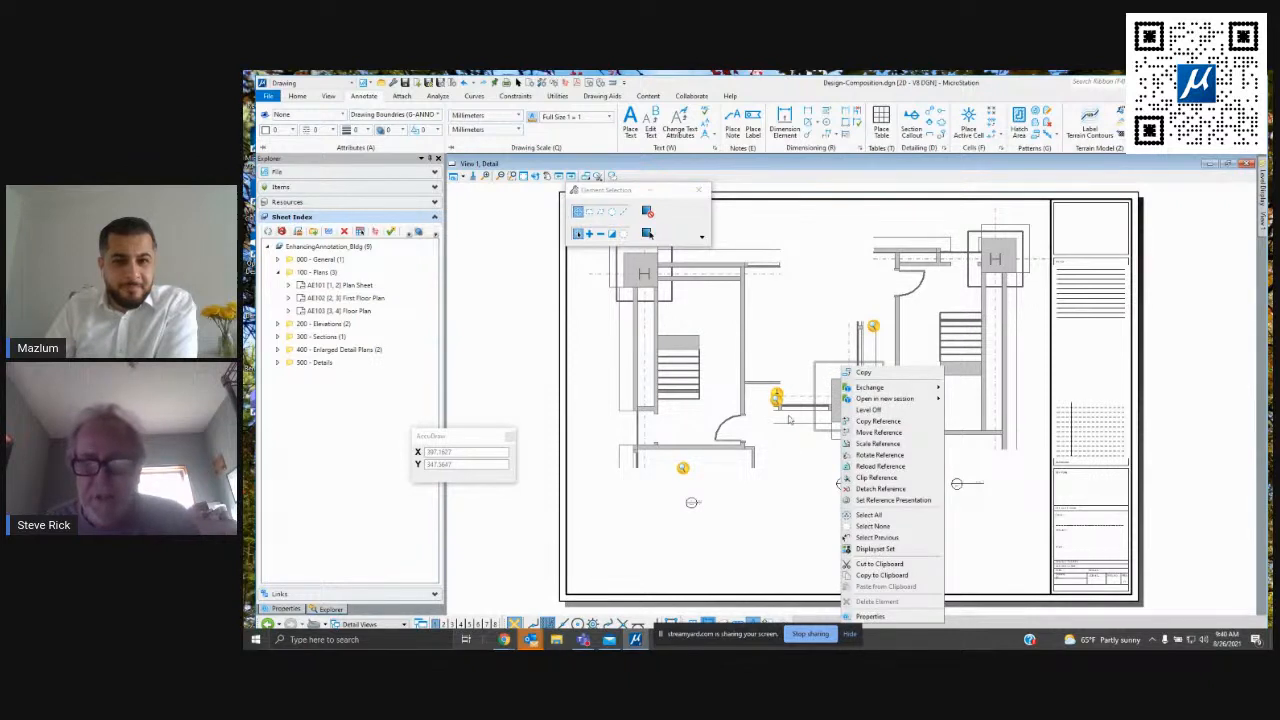
pyautogui.click(866, 433)
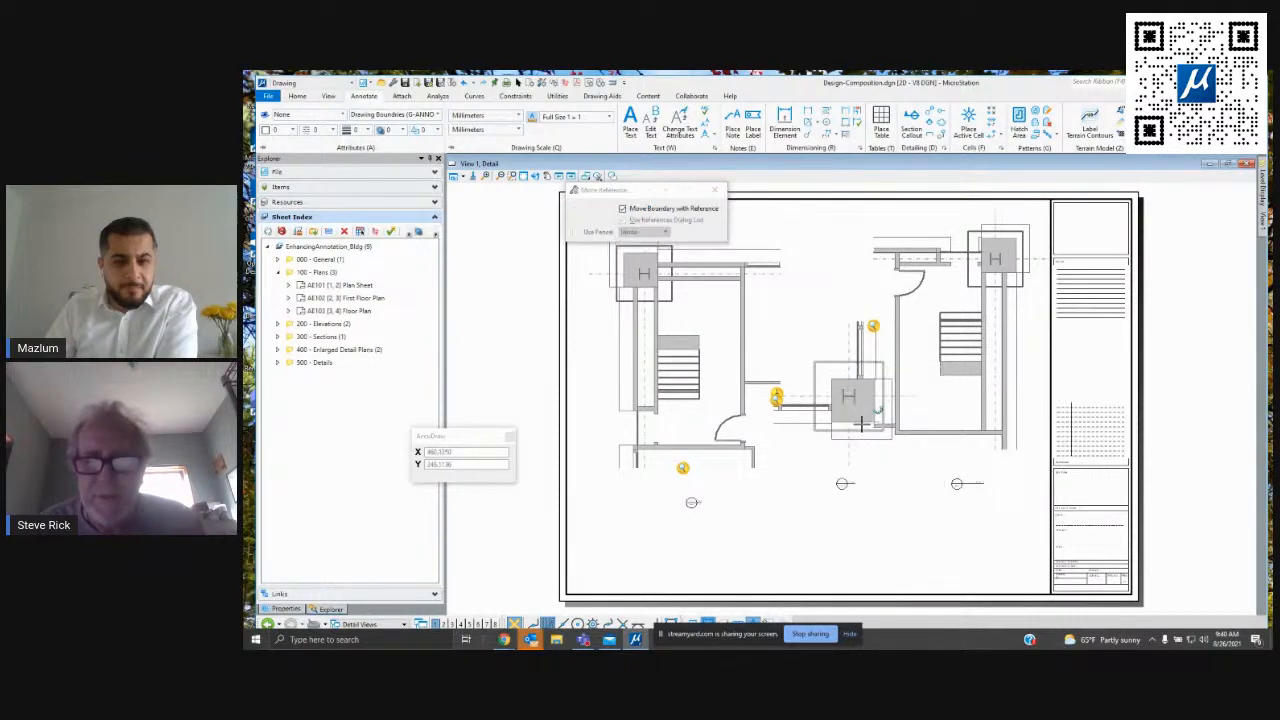
pyautogui.click(850, 400)
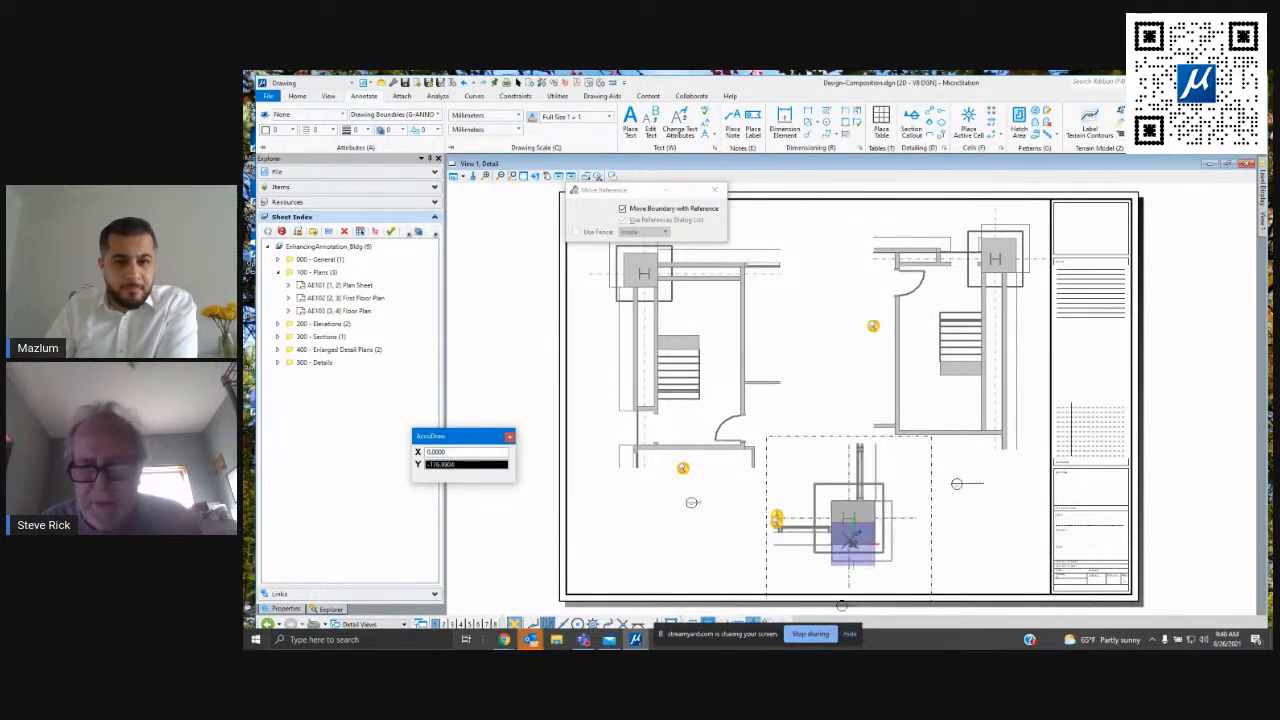
pyautogui.click(846, 541)
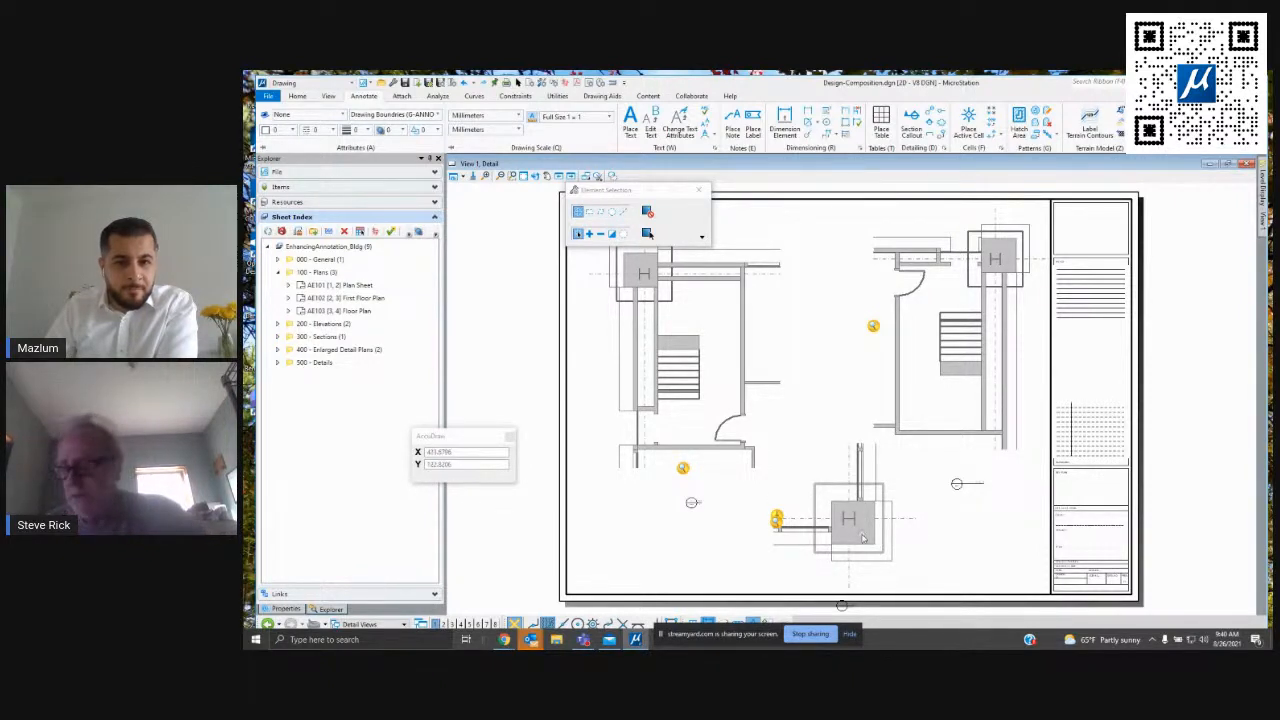
# Move the Column Detail title marker up inside the sheet border, just beneath the column footing.
pyautogui.moveTo(863, 538)
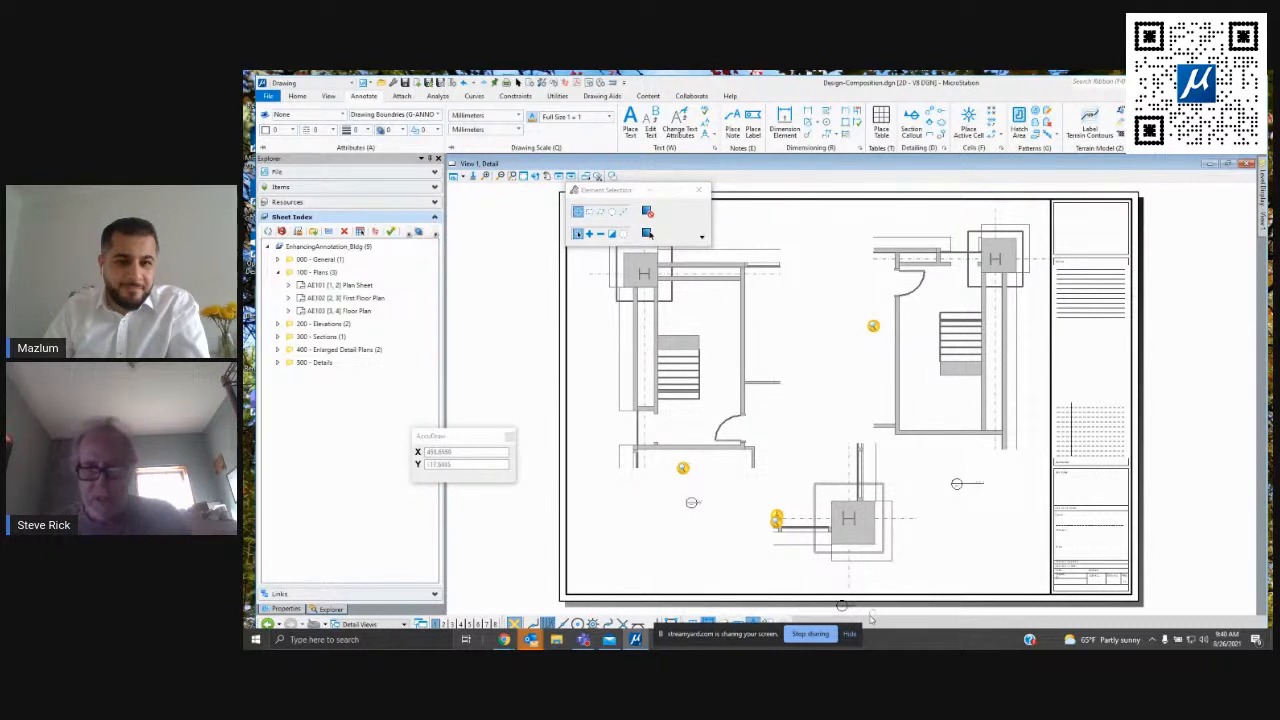
pyautogui.scroll(5, 843, 606)
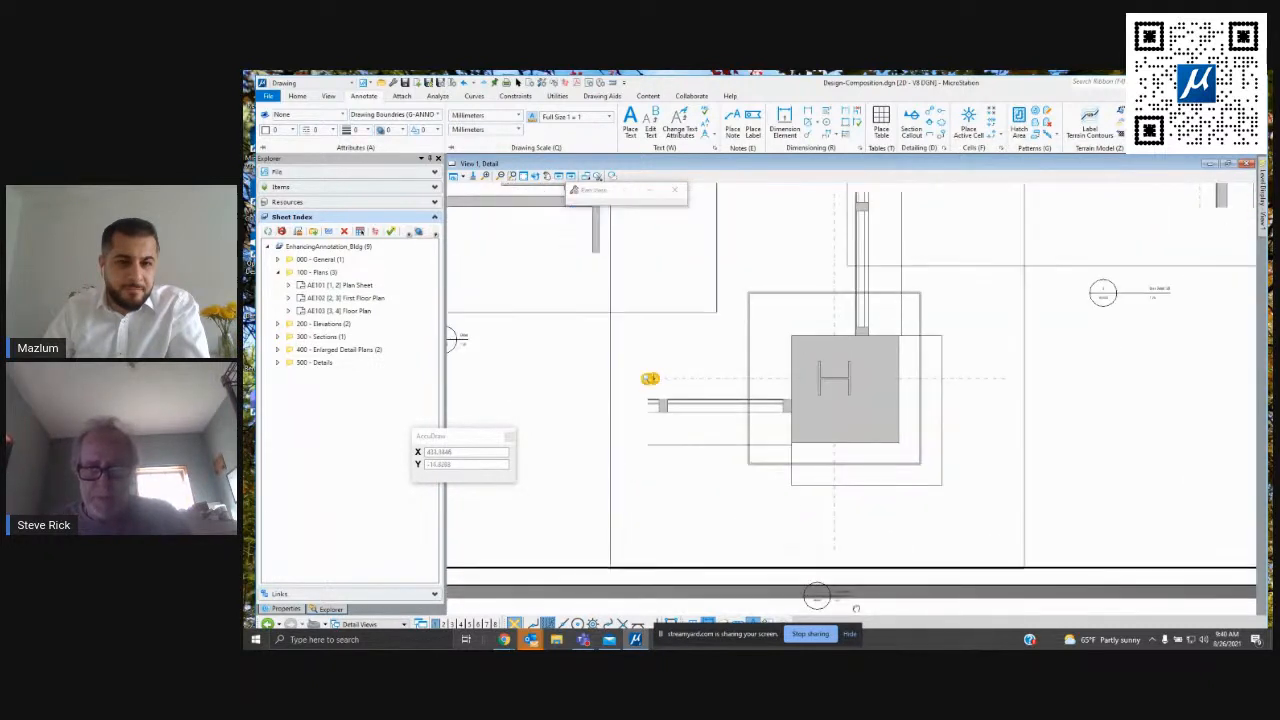
pyautogui.scroll(3, 839, 550)
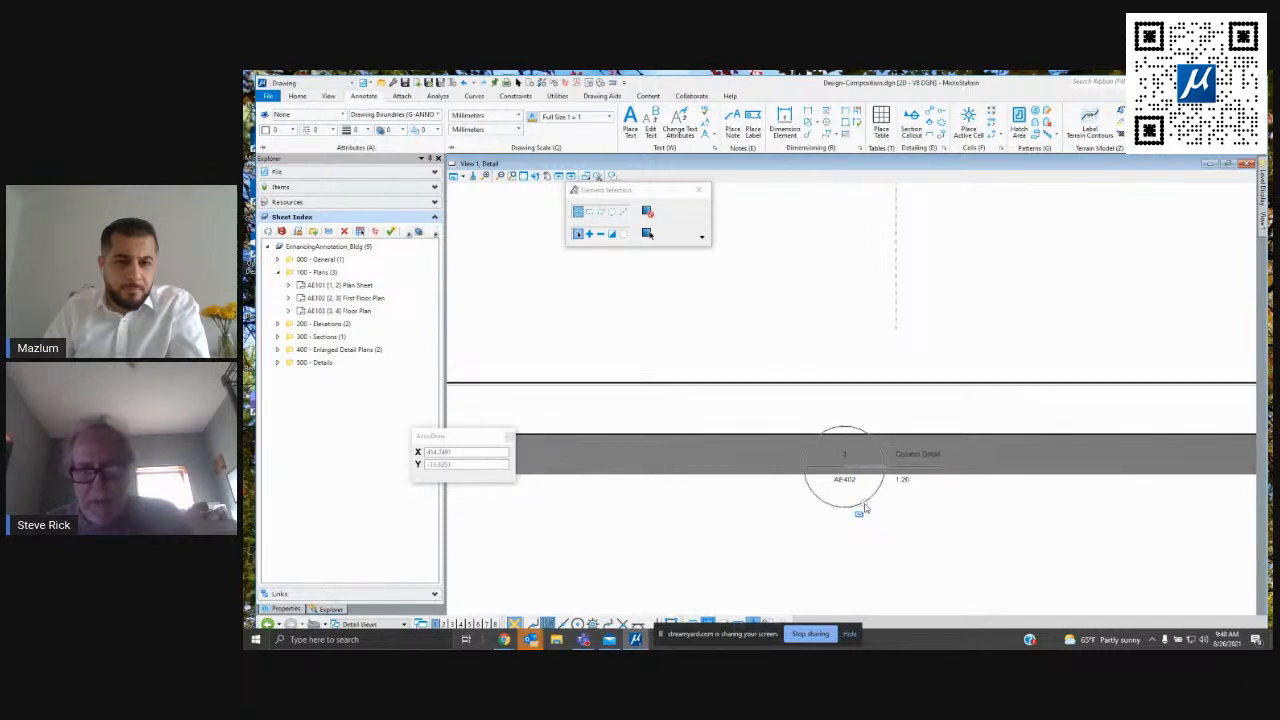
pyautogui.moveTo(869, 508)
pyautogui.mouseDown()
pyautogui.moveTo(805, 406)
pyautogui.moveTo(803, 320)
pyautogui.mouseUp()
pyautogui.scroll(-4, 966, 560)
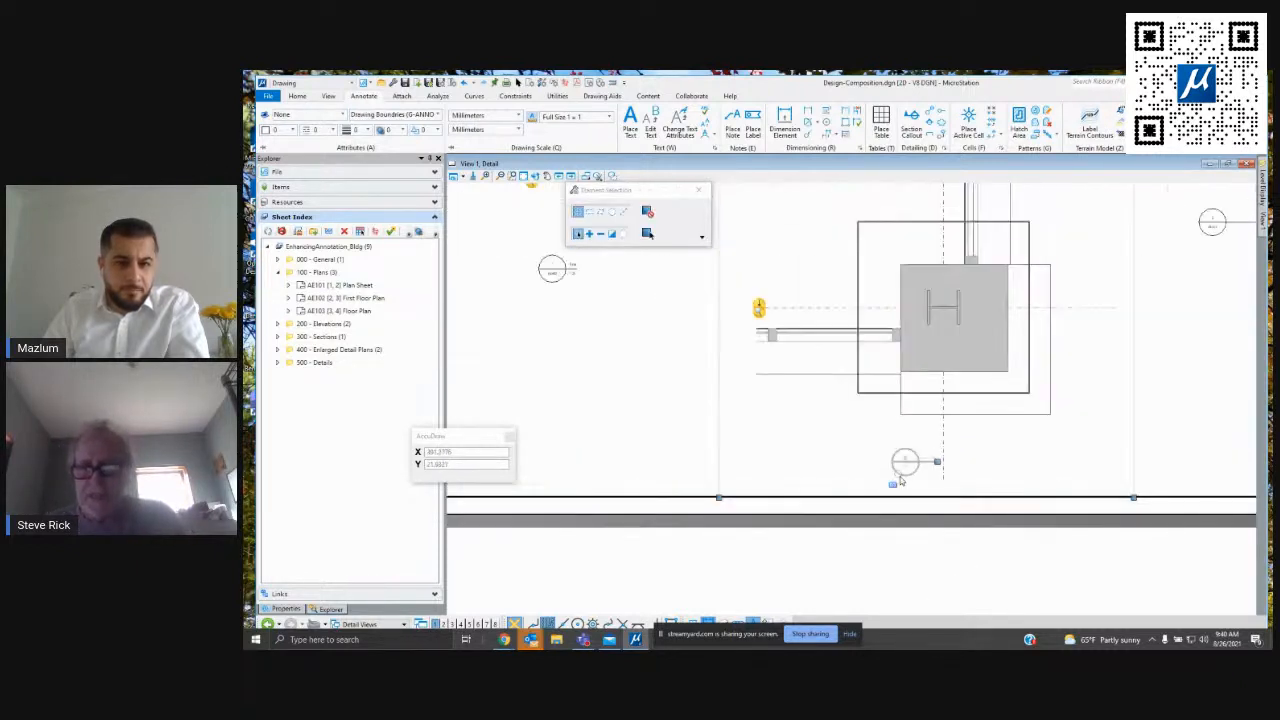
# Shift the Column Detail title marker left, clear of the dashed grid line below the footing, and check its number, sheet, name and scale.
pyautogui.click(968, 566)
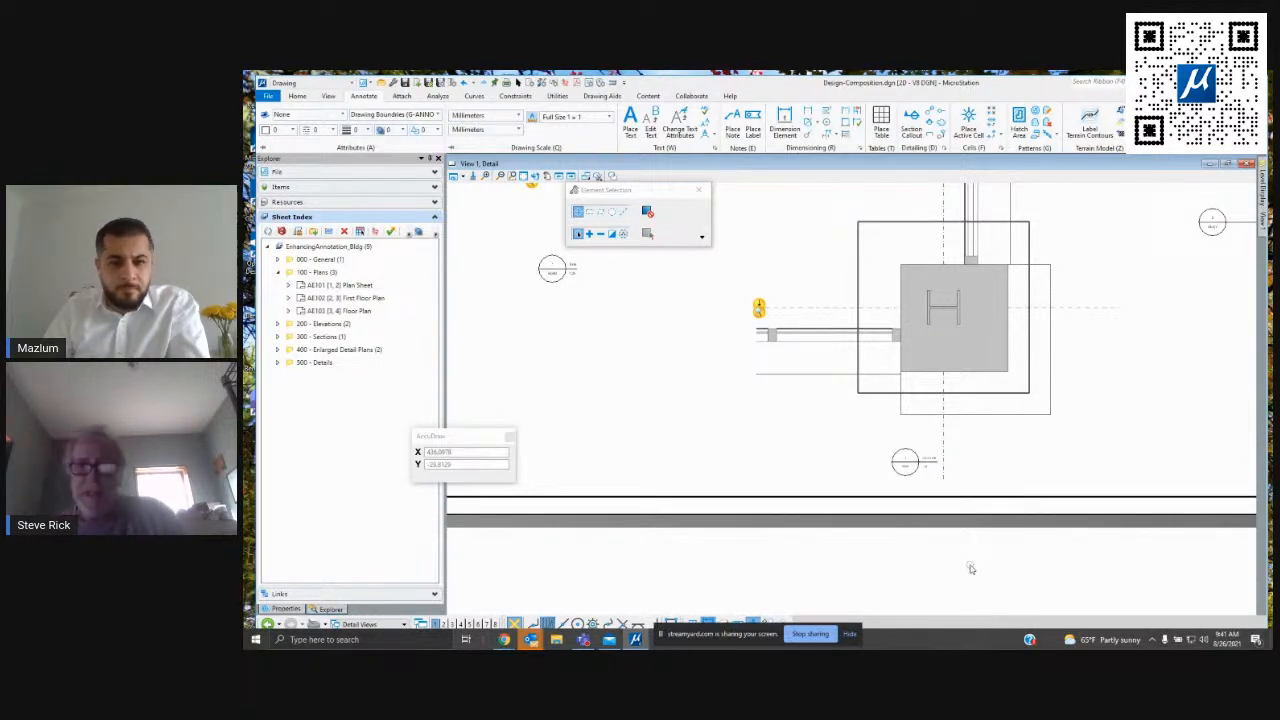
pyautogui.moveTo(900, 482); pyautogui.dragTo(860, 480)
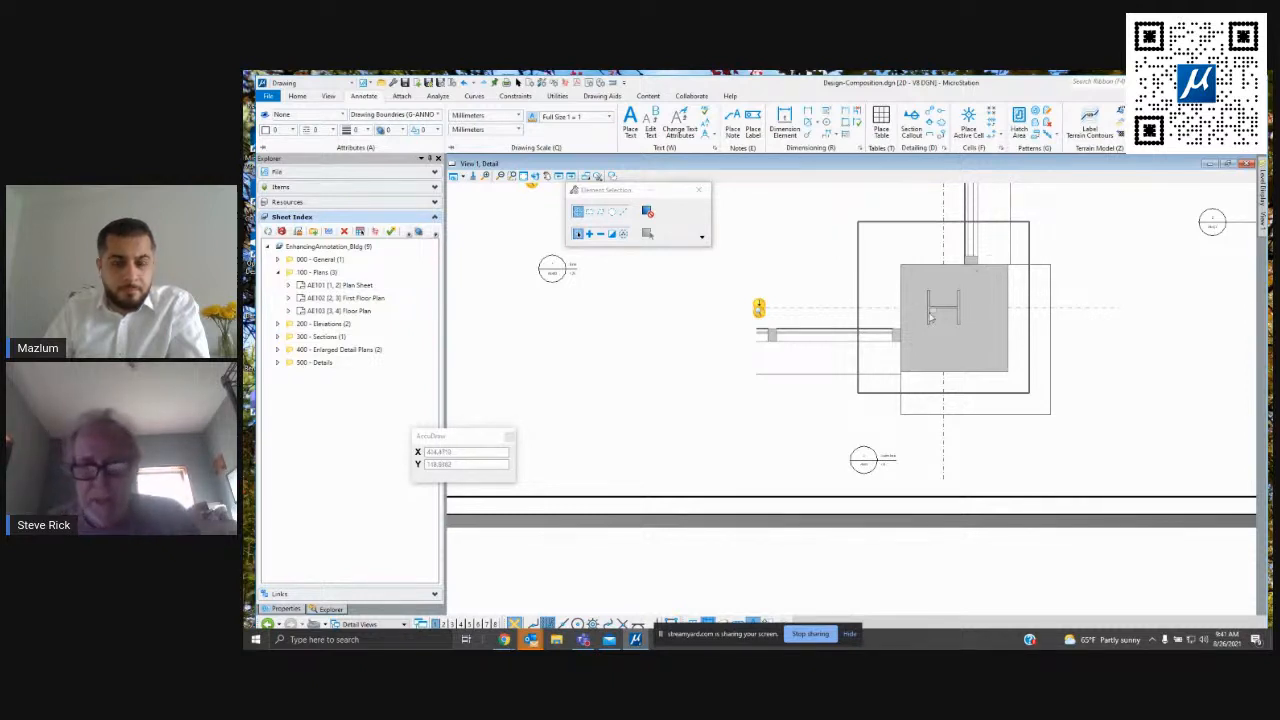
pyautogui.scroll(5, 860, 483)
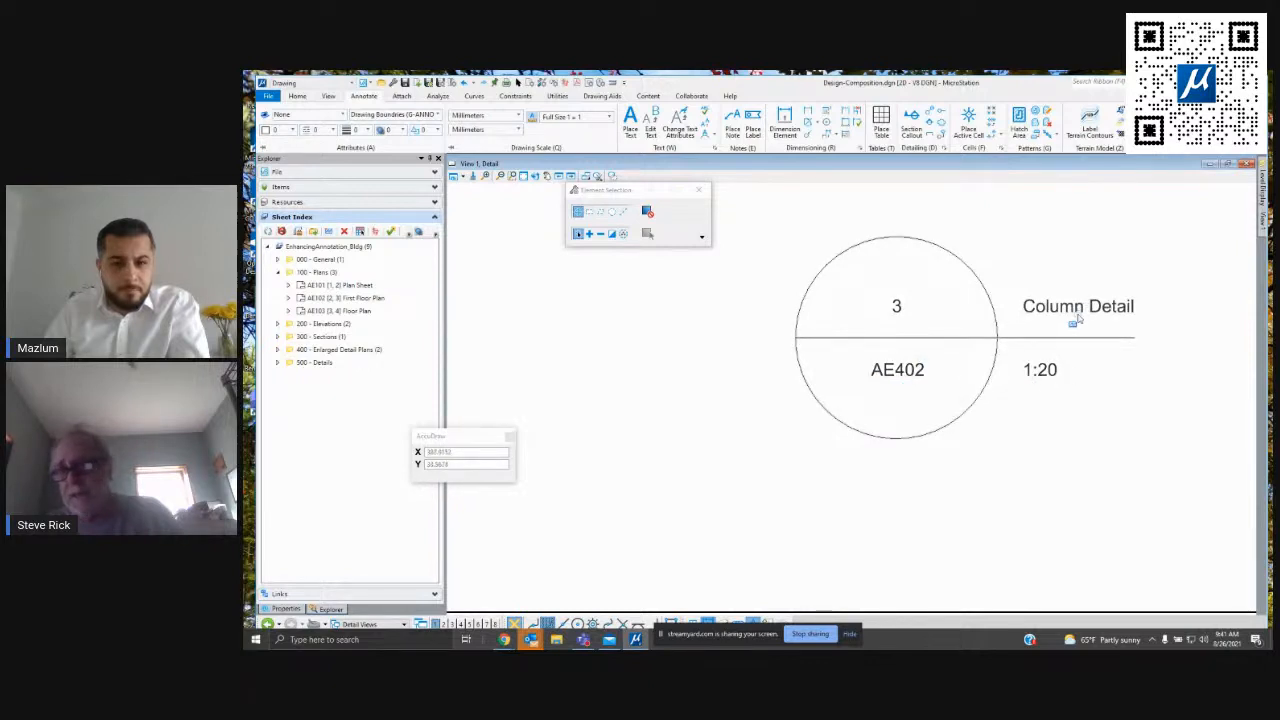
pyautogui.moveTo(1078, 319)
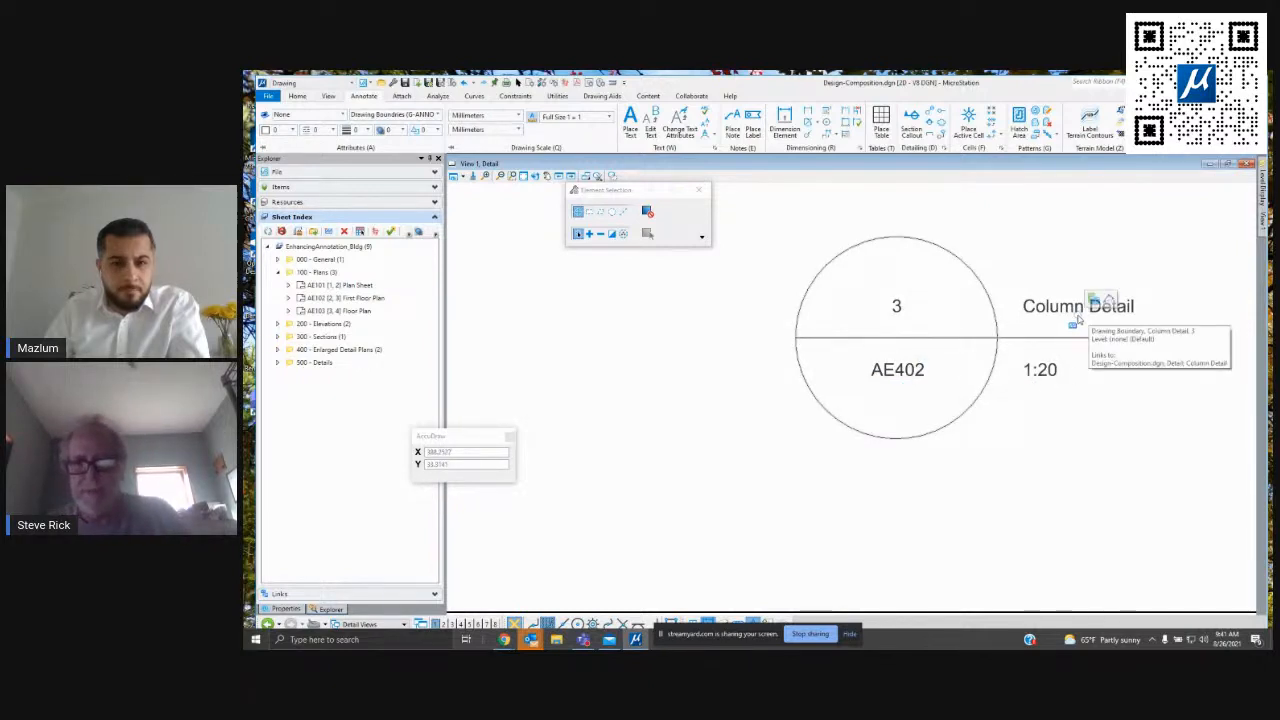
pyautogui.scroll(-6, 1078, 319)
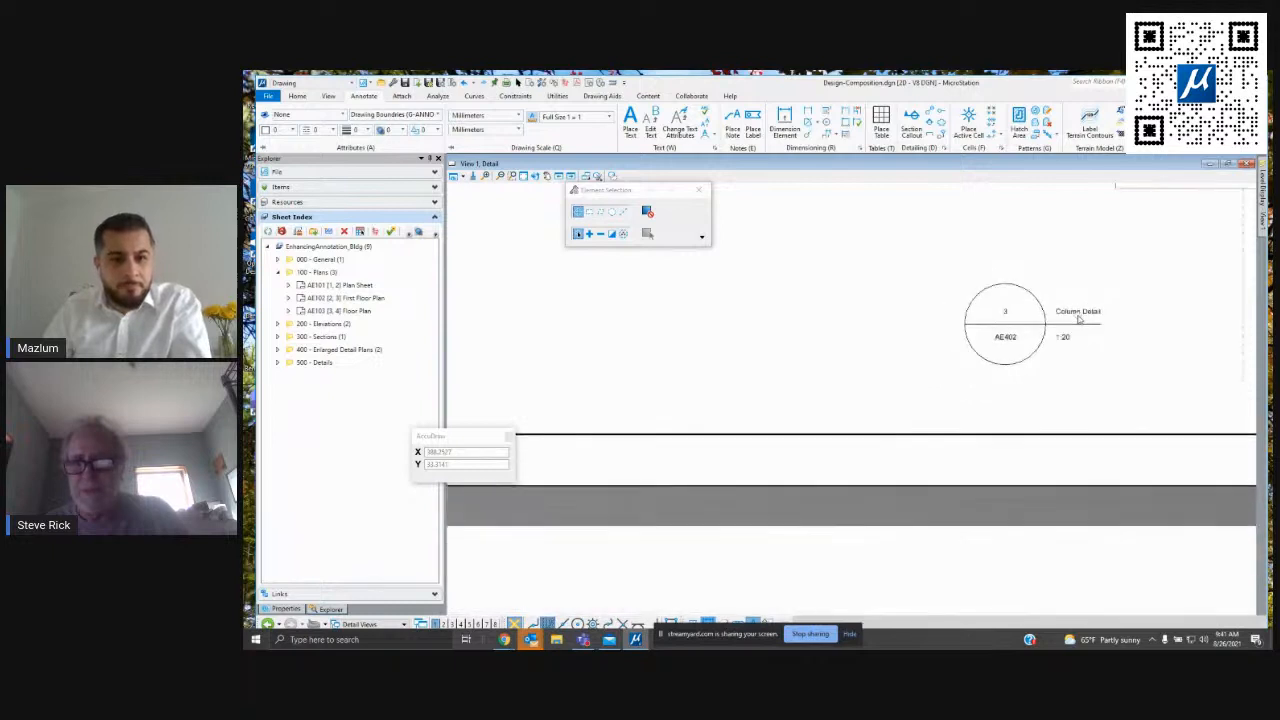
pyautogui.moveTo(1117, 283); pyautogui.dragTo(840, 434, button='middle')
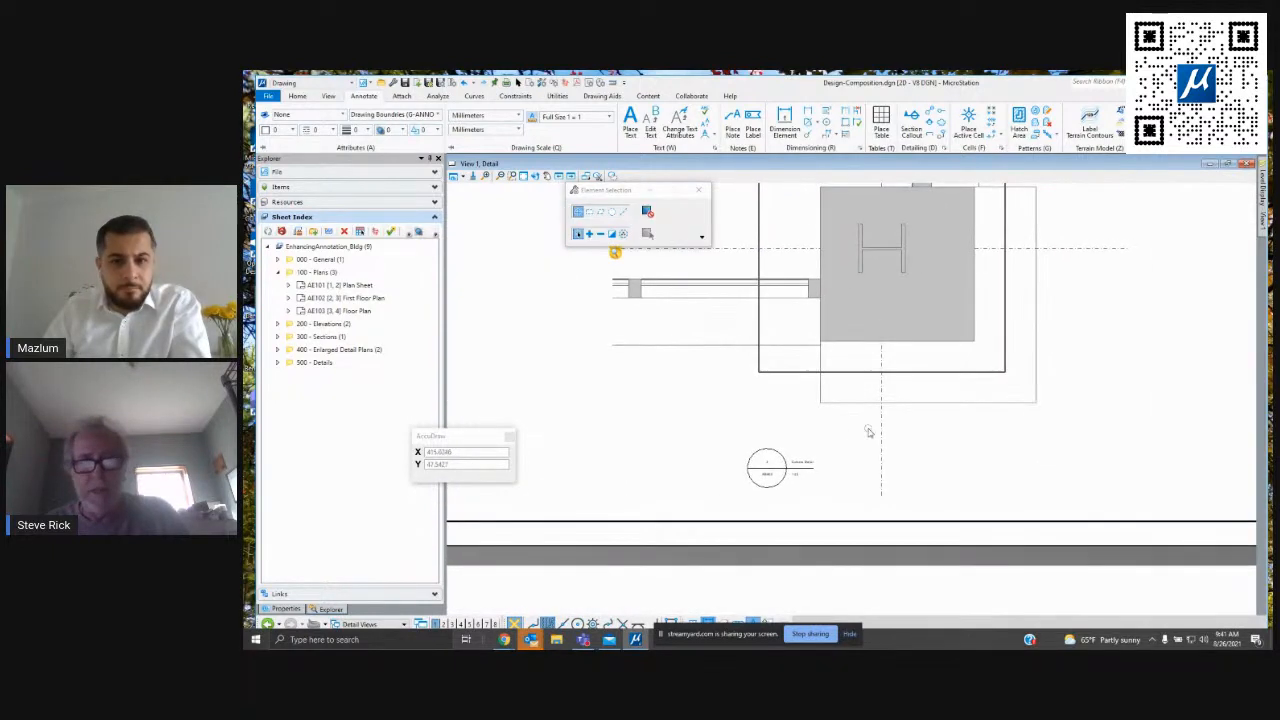
pyautogui.scroll(-2, 869, 429)
pyautogui.scroll(-1, 869, 432)
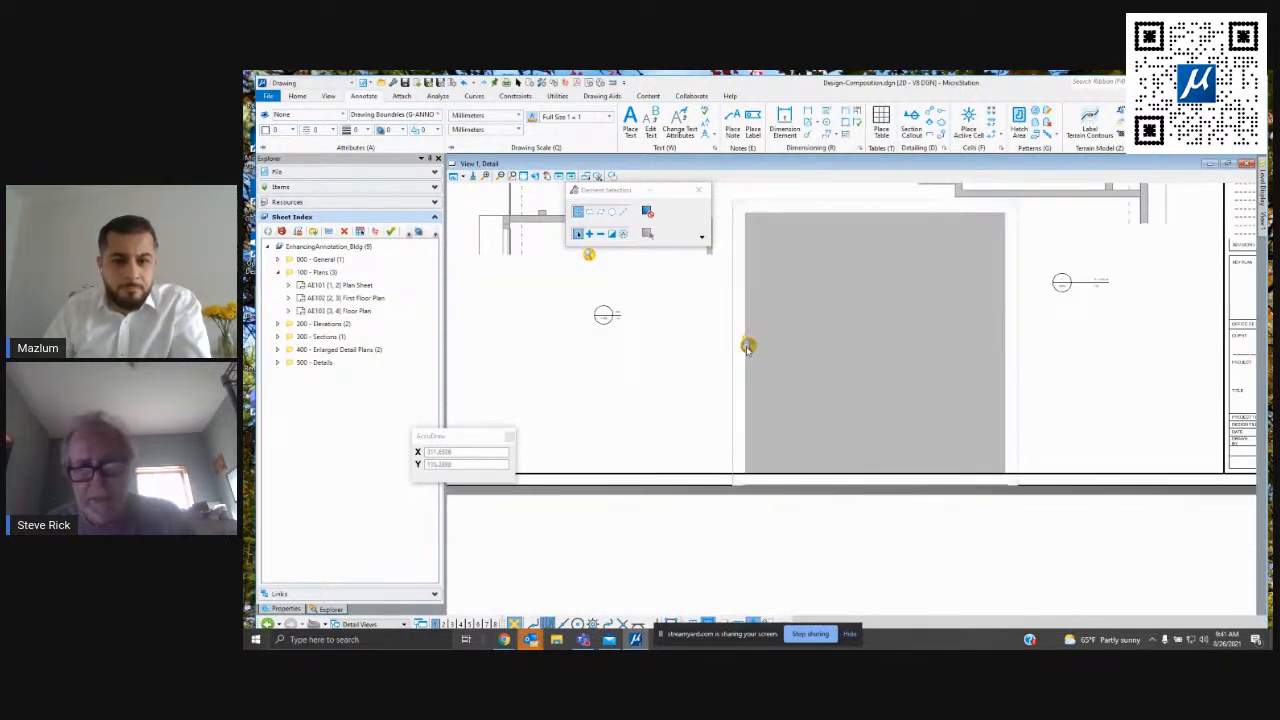
# Open the design model behind the column detail from its sheet marker and view the corner callout within the whole floor plan.
pyautogui.moveTo(748, 345)
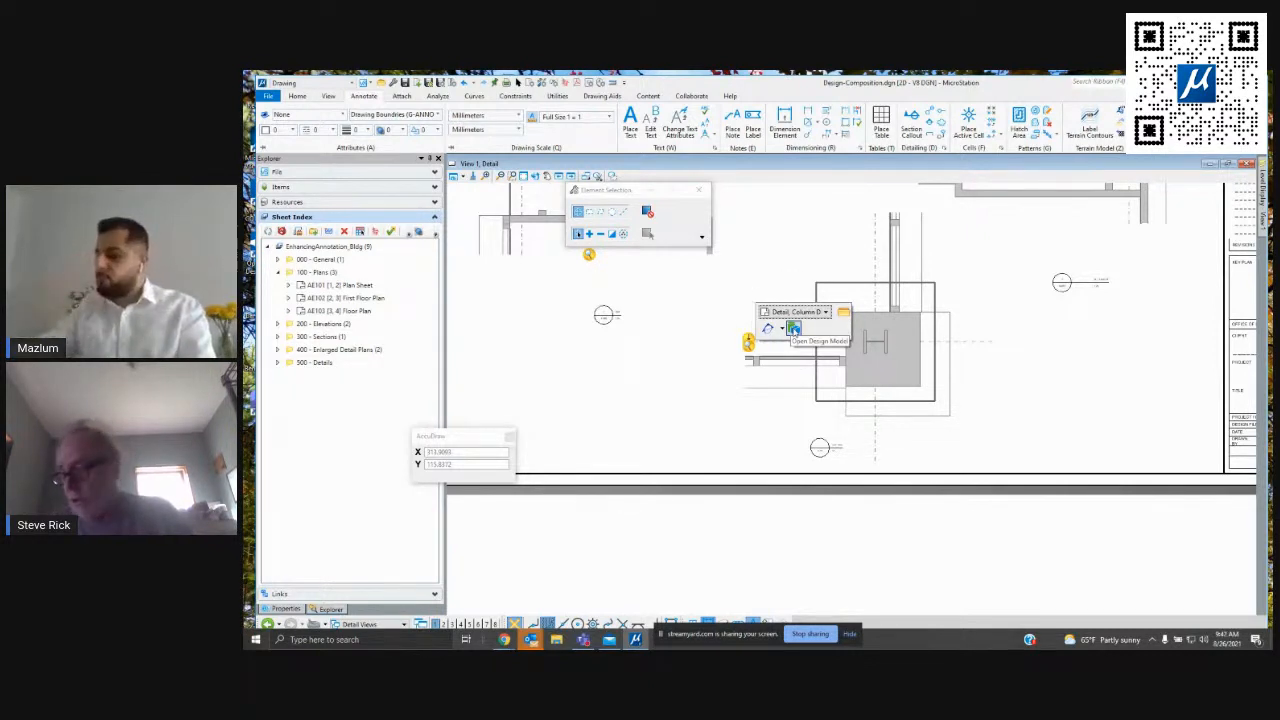
pyautogui.click(793, 329)
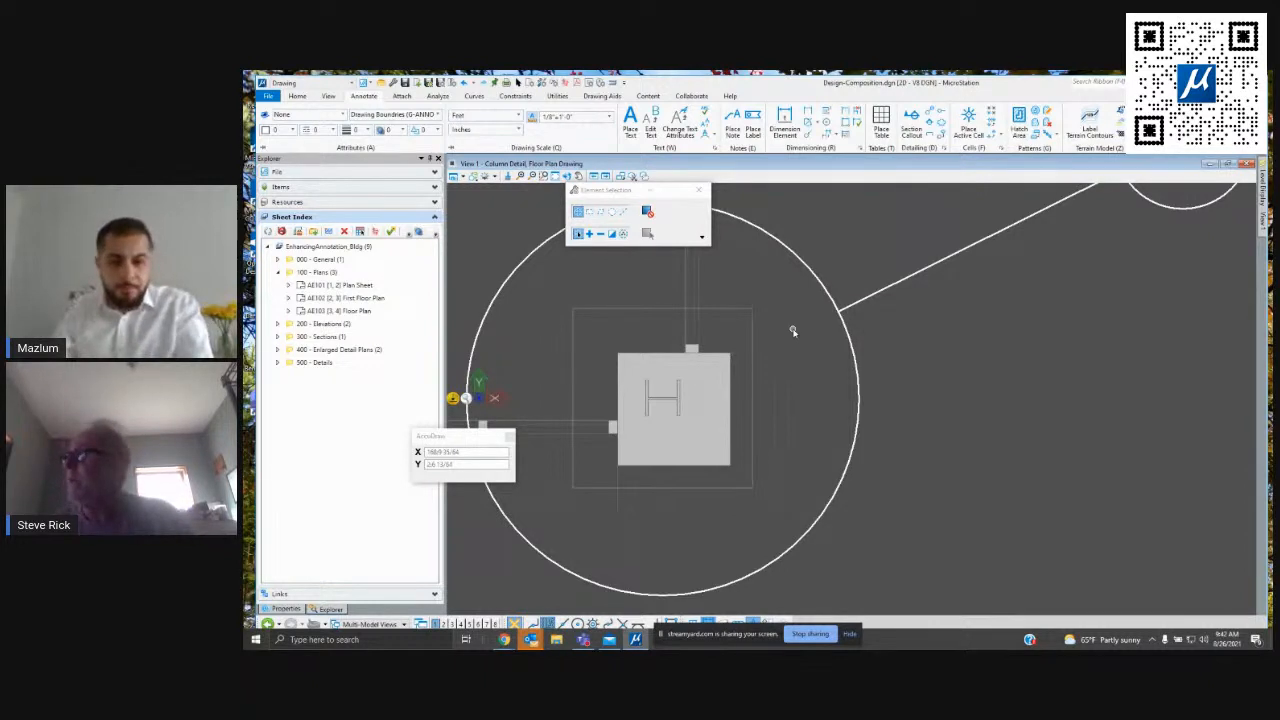
pyautogui.scroll(-4, 793, 331)
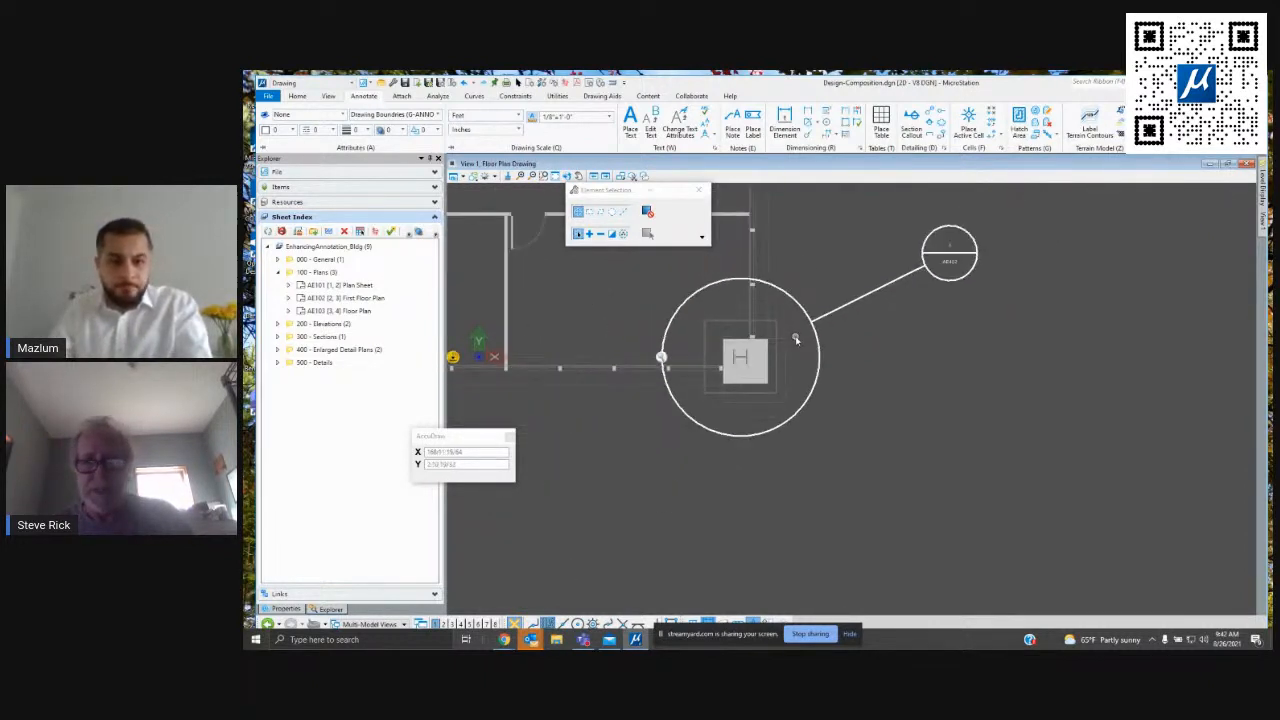
pyautogui.moveTo(794, 337); pyautogui.dragTo(1052, 470, button='middle')
pyautogui.scroll(-2, 1040, 482)
pyautogui.scroll(-4, 1040, 482)
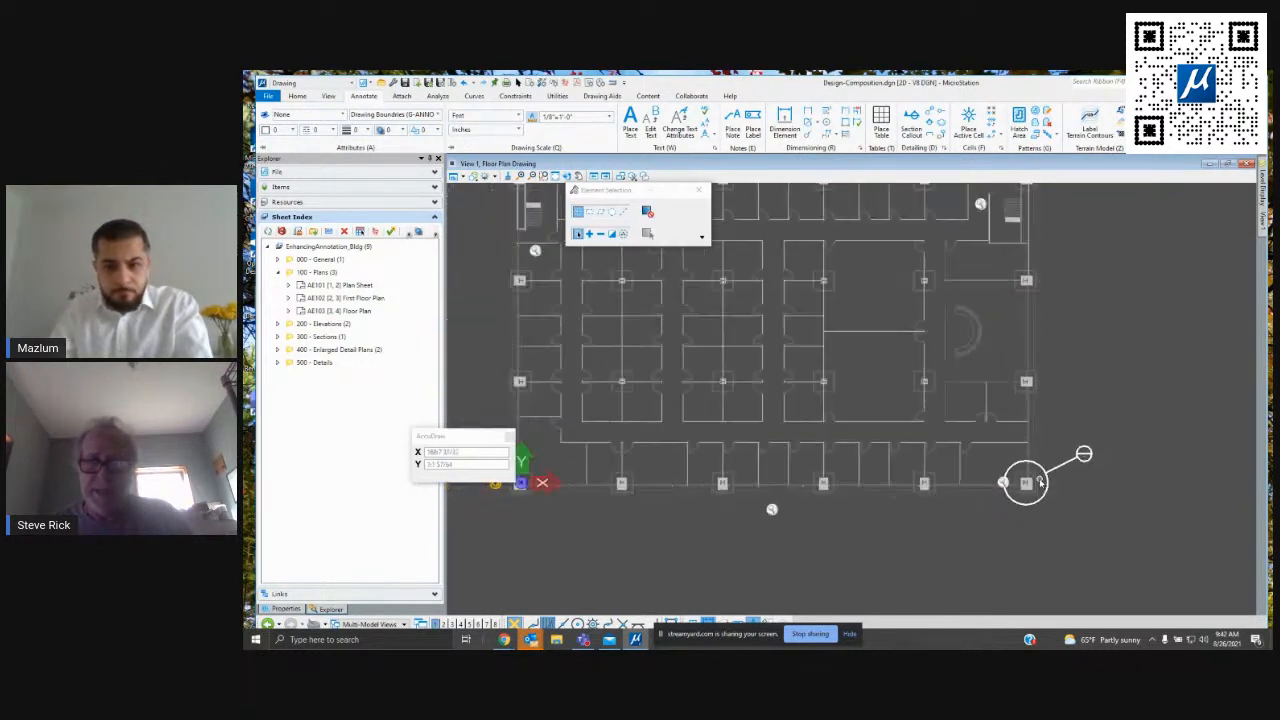
pyautogui.moveTo(561, 311); pyautogui.dragTo(569, 349, button='middle')
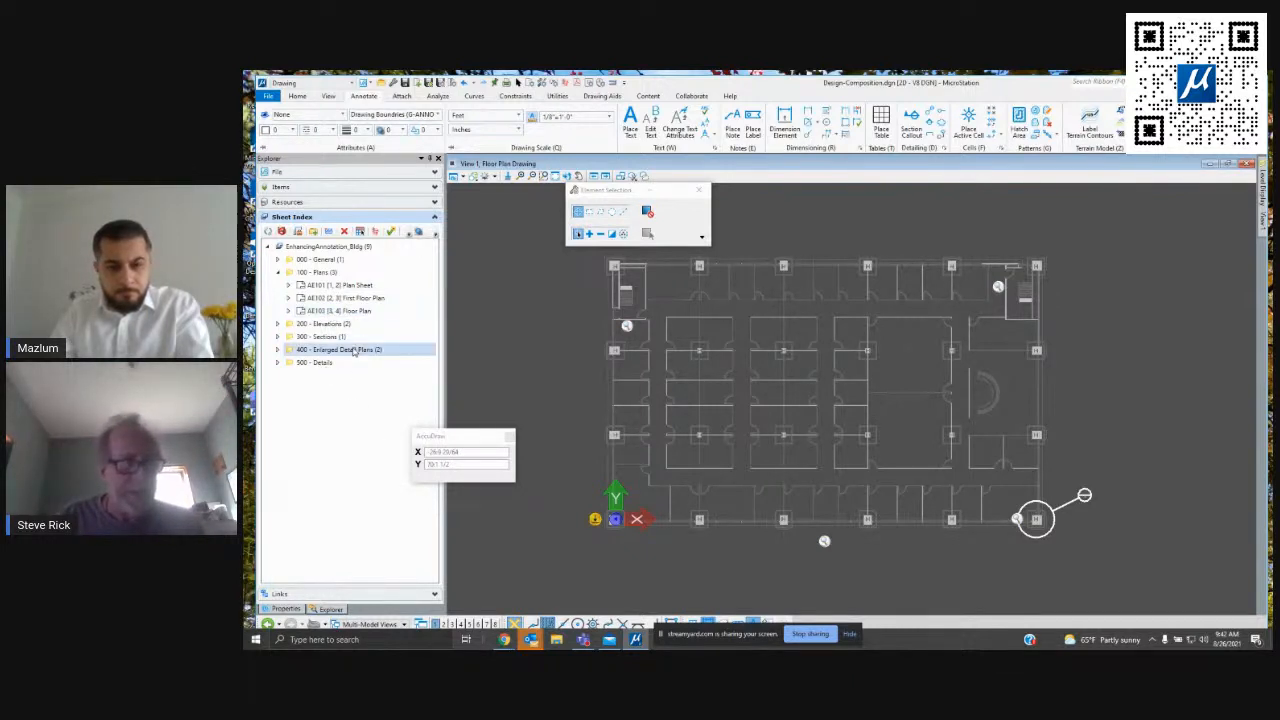
# Open the AE402 Detail sheet from the 400 - Enlarged Detail Plans folder of the sheet index and view the full sheet.
pyautogui.click(278, 350)
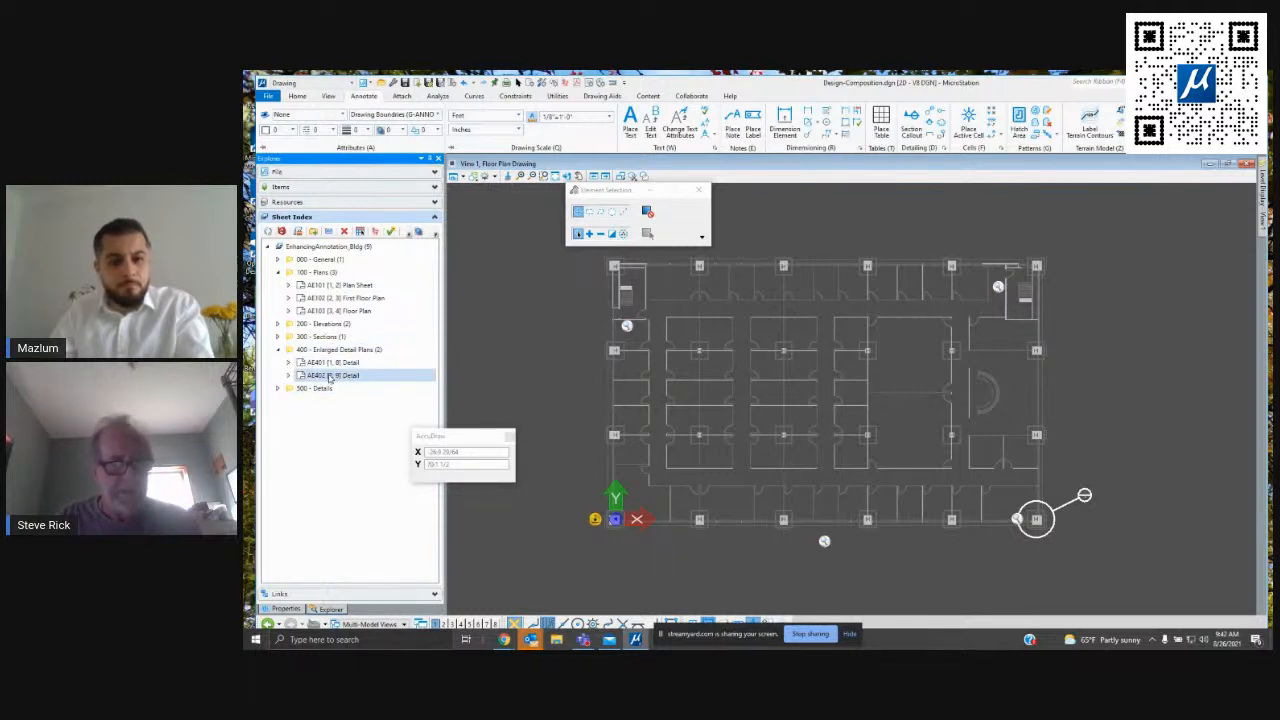
pyautogui.doubleClick(330, 376)
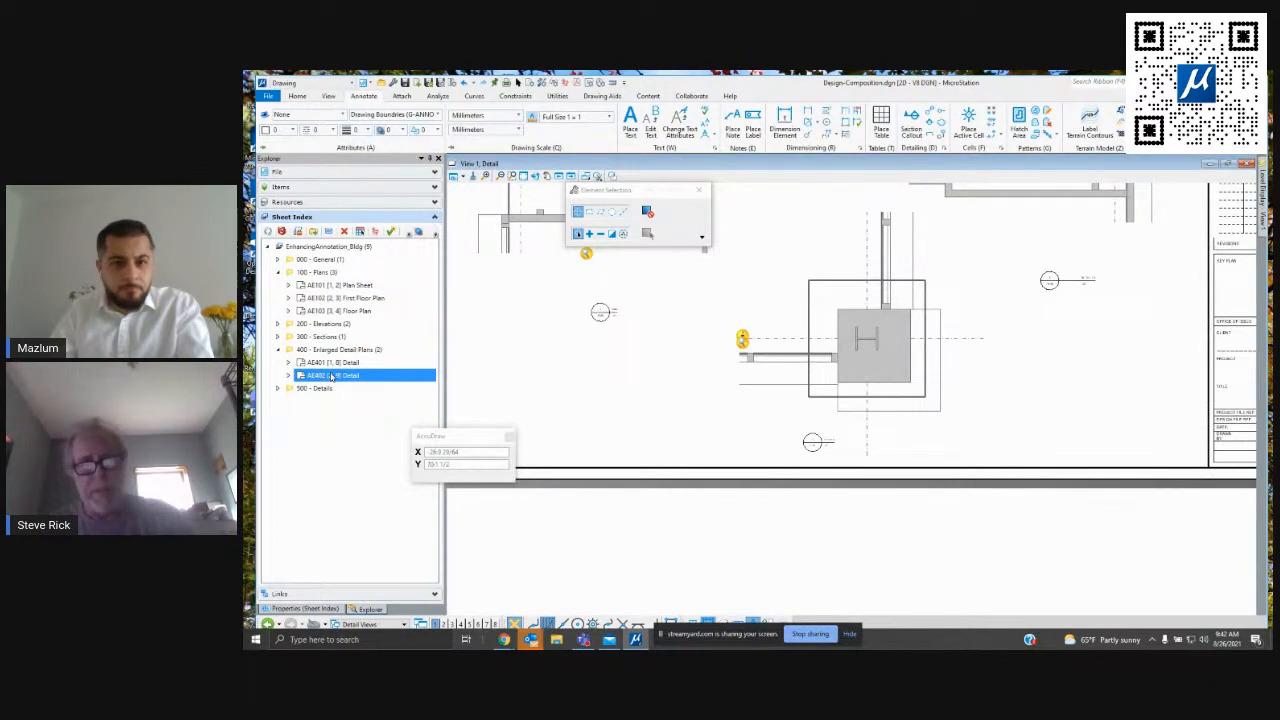
pyautogui.scroll(-3, 669, 391)
pyautogui.moveTo(714, 409); pyautogui.dragTo(776, 576, button='middle')
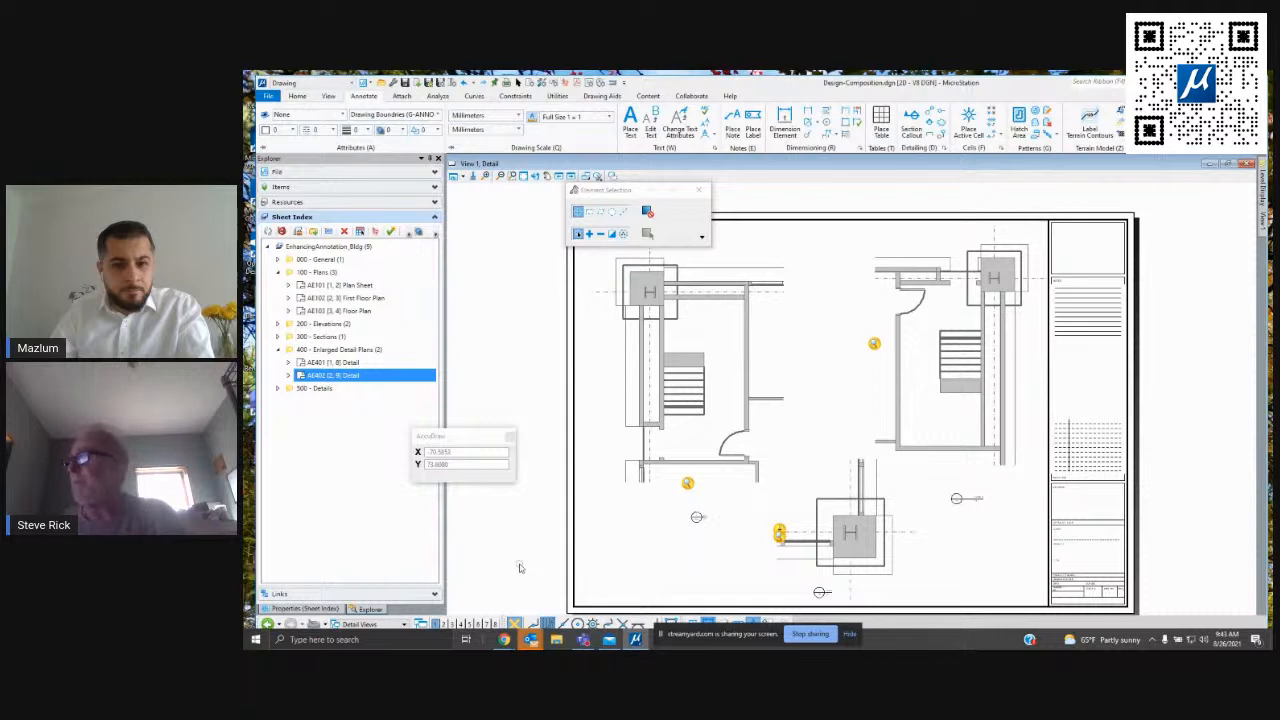
pyautogui.click(278, 350)
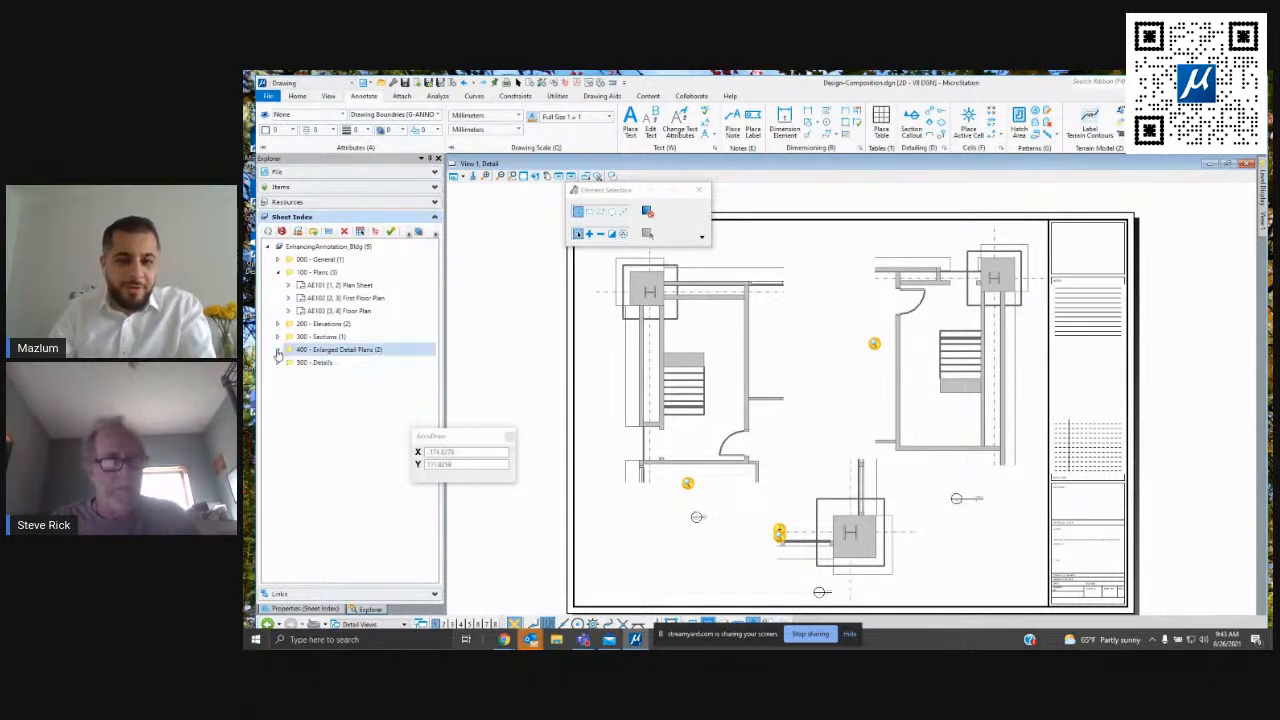
pyautogui.click(278, 272)
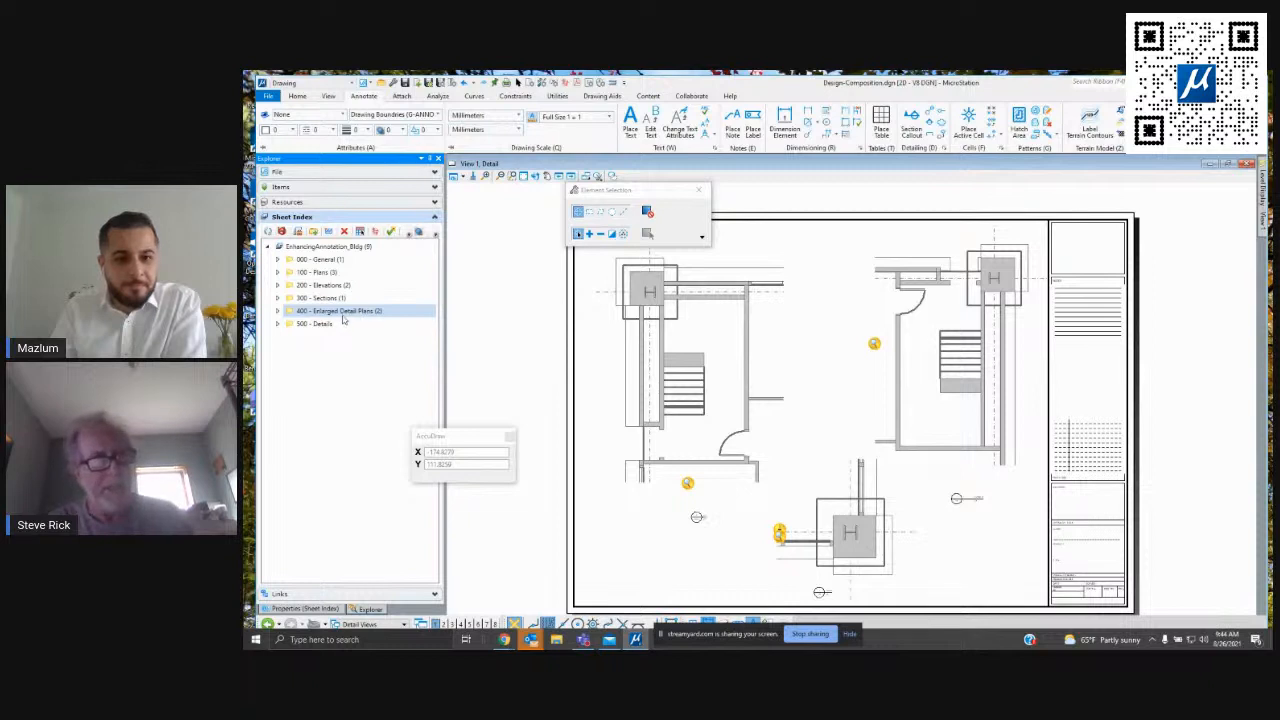
pyautogui.click(278, 311)
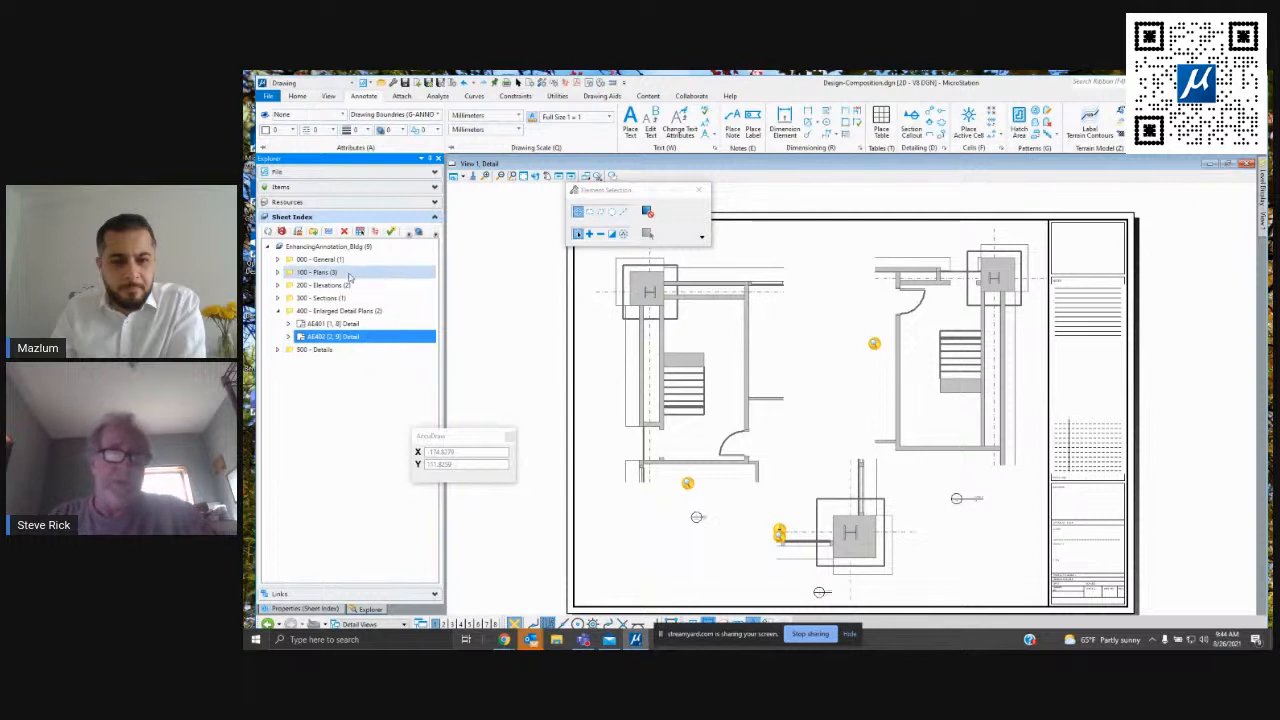
pyautogui.click(278, 272)
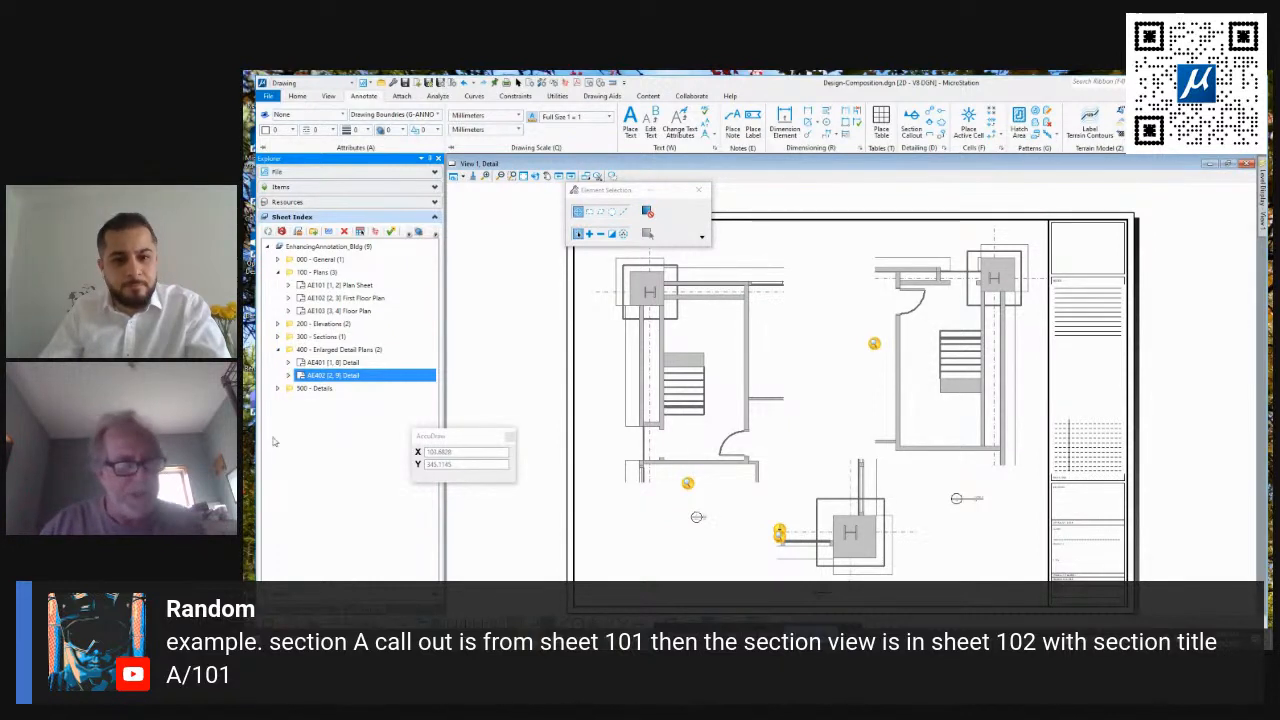
# Show the properties of the 400 - Enlarged Detail Plans folder to examine its sheet numbering controls.
pyautogui.click(277, 350)
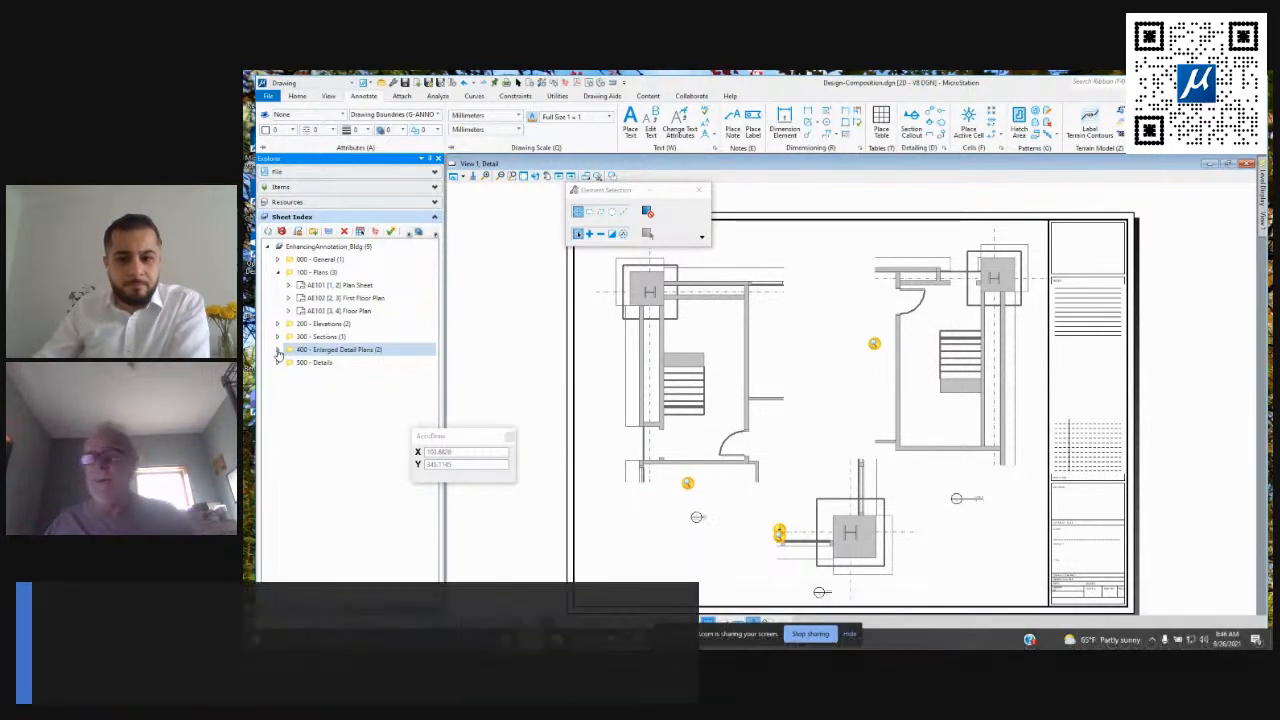
pyautogui.rightClick(333, 350)
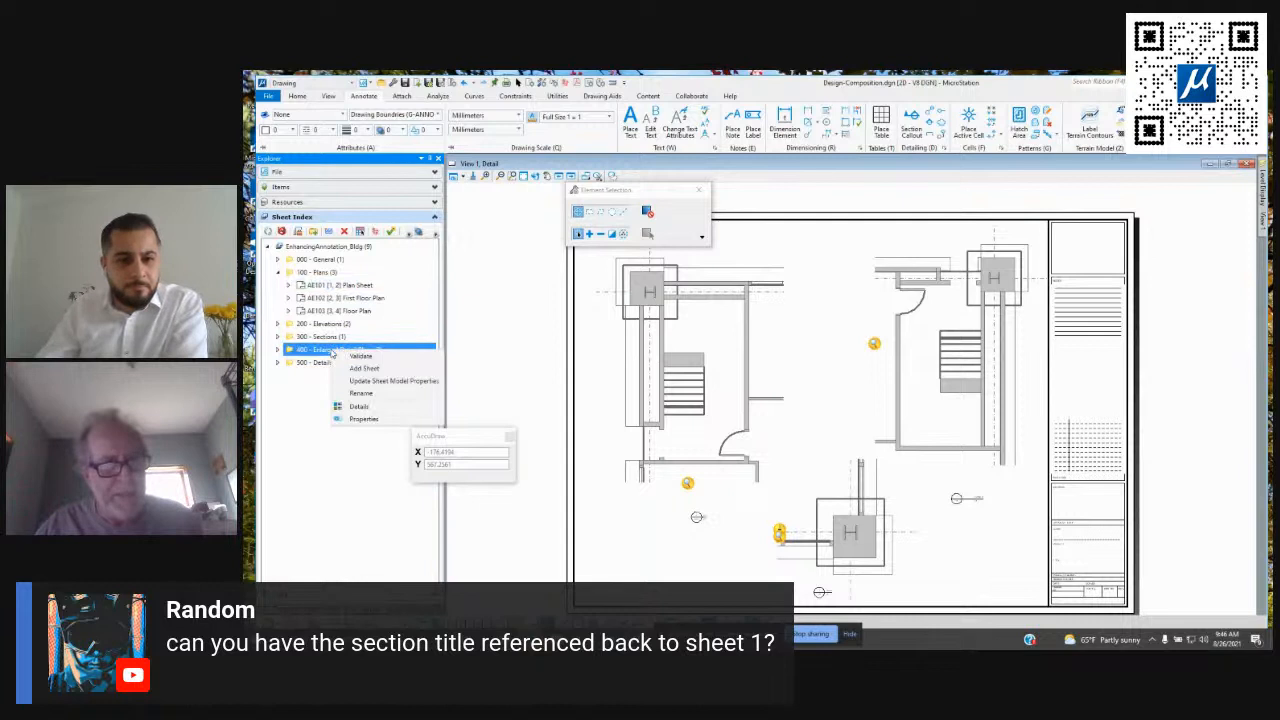
pyautogui.click(356, 419)
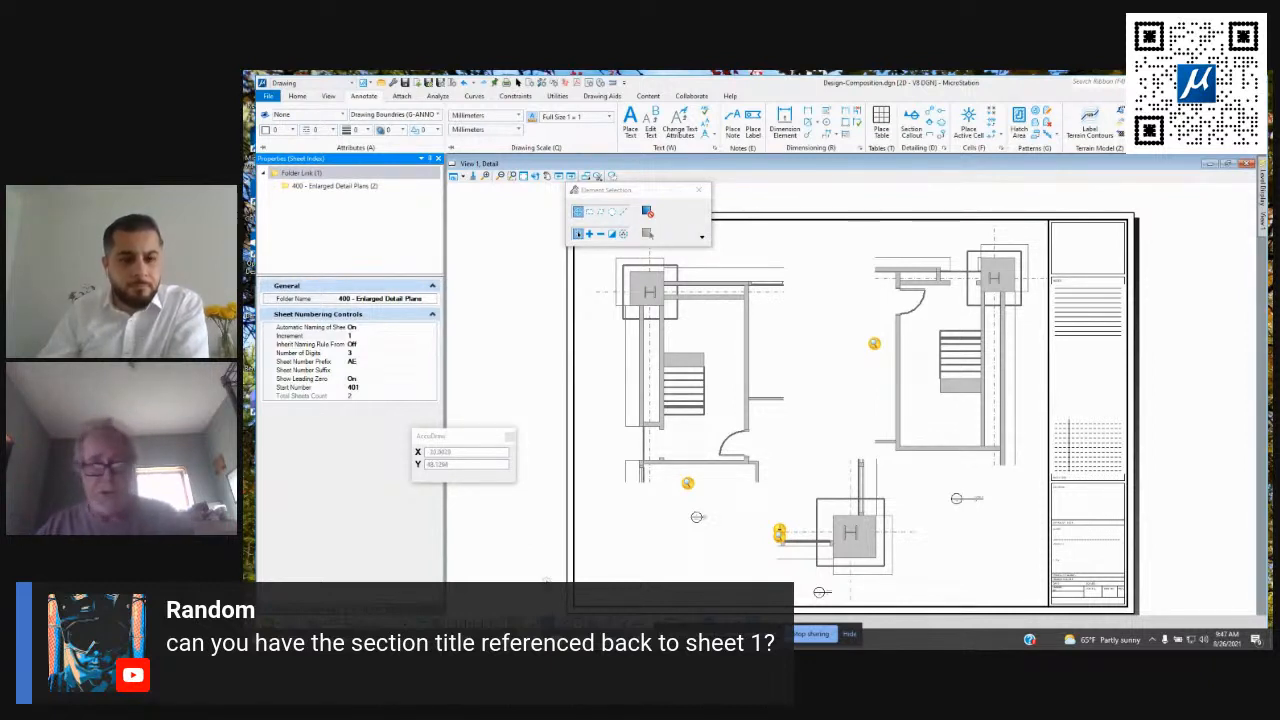
# Switch to the Floor Plan Drawing model and examine the circular callout around the corner column.
pyautogui.click(346, 618)
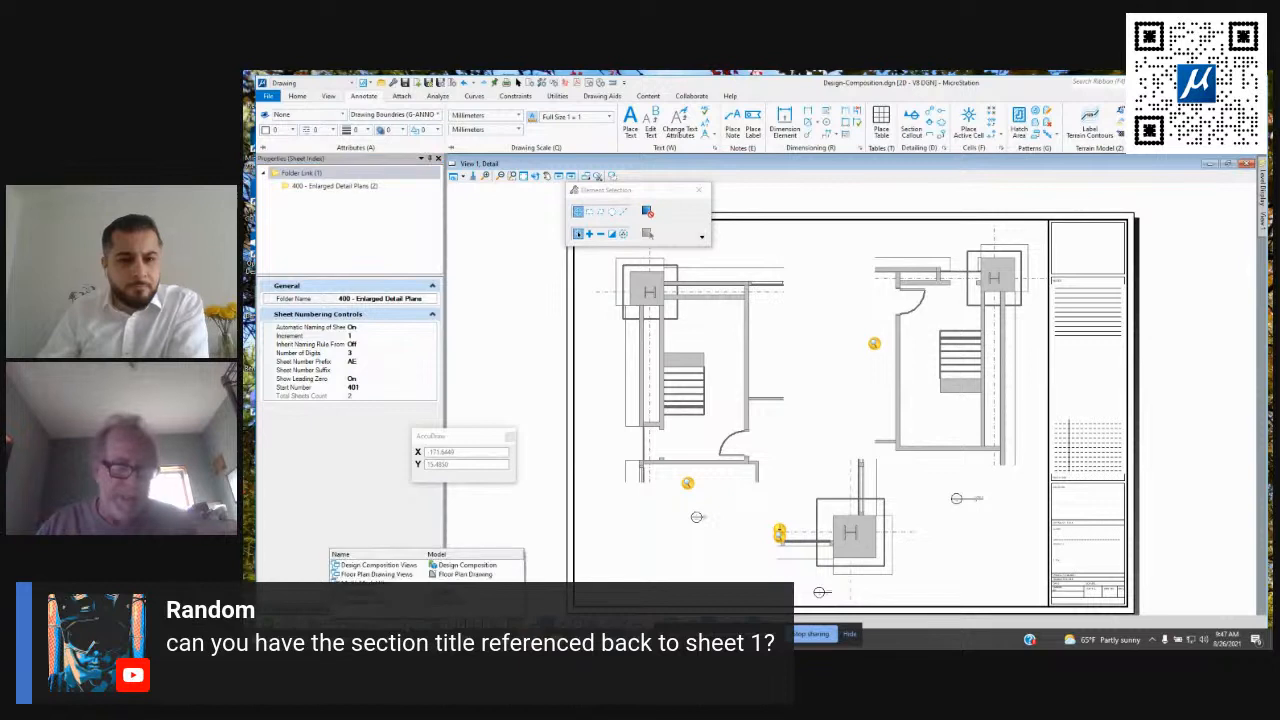
pyautogui.click(394, 575)
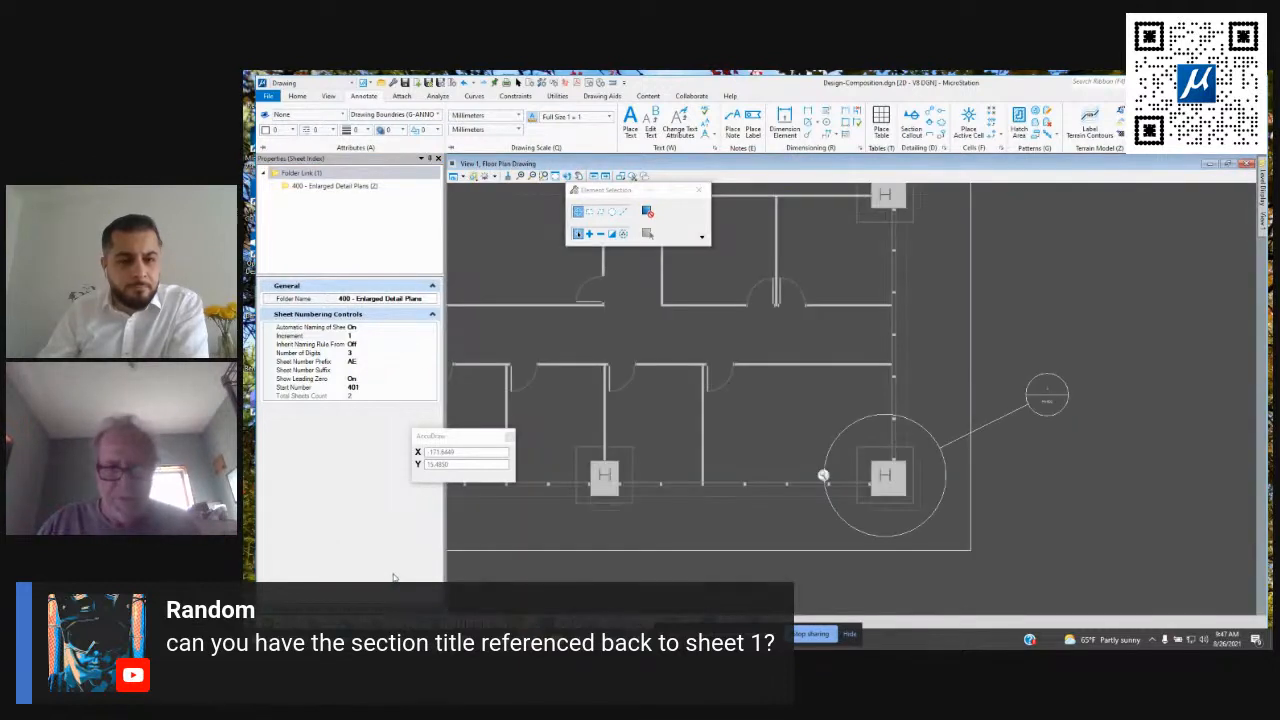
pyautogui.scroll(-3, 798, 466)
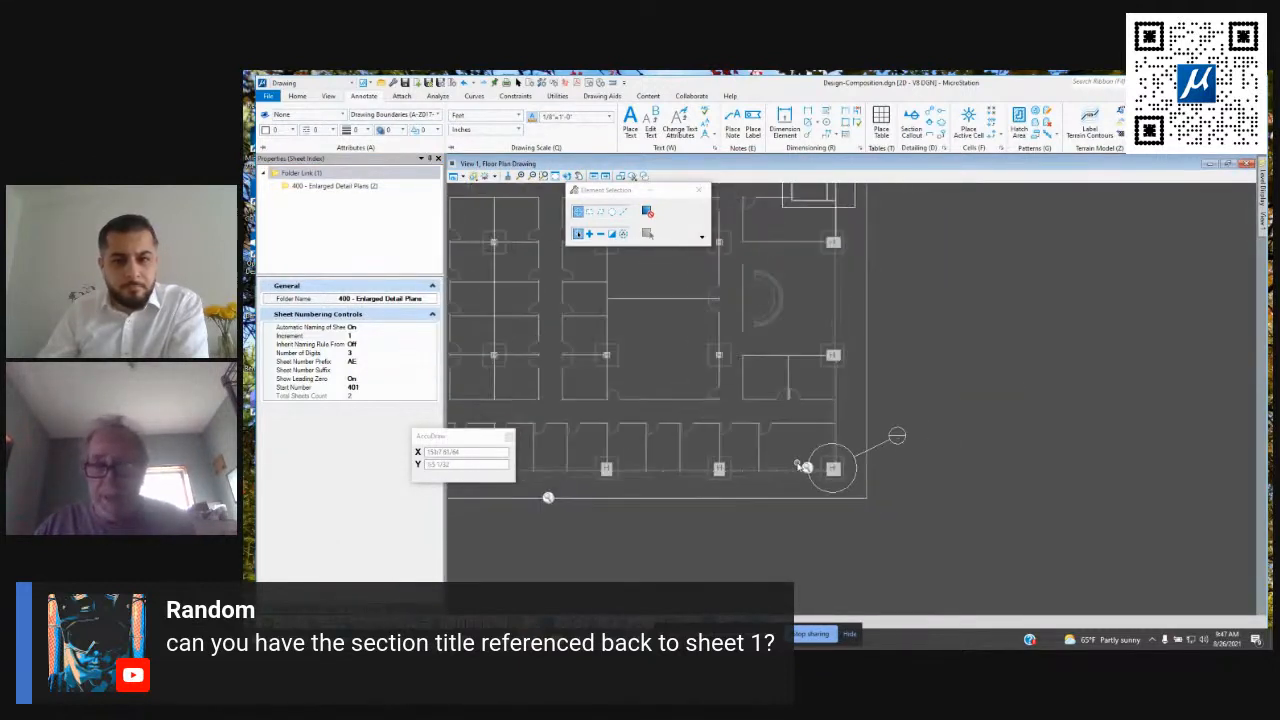
pyautogui.scroll(2, 800, 467)
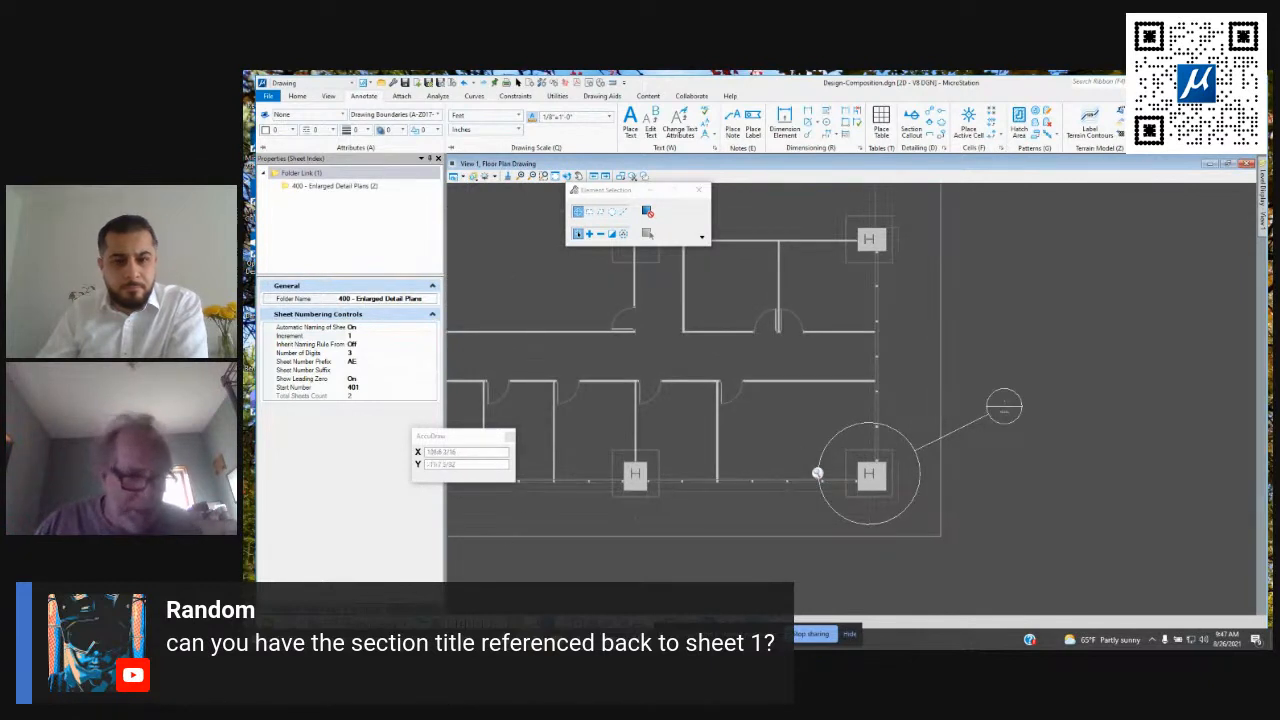
# Open the Floor Plan sheet and turn on the Column Detail callout annotation at the plan's lower-right corner column.
pyautogui.click(358, 608)
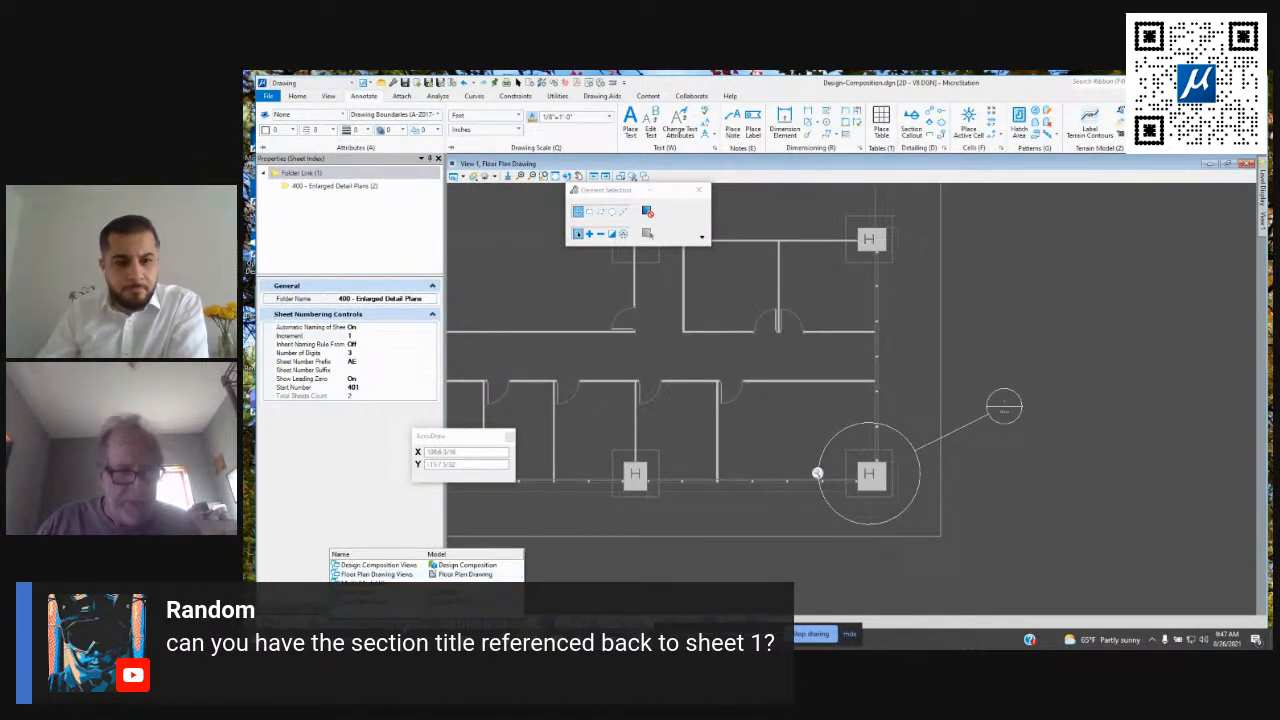
pyautogui.click(376, 600)
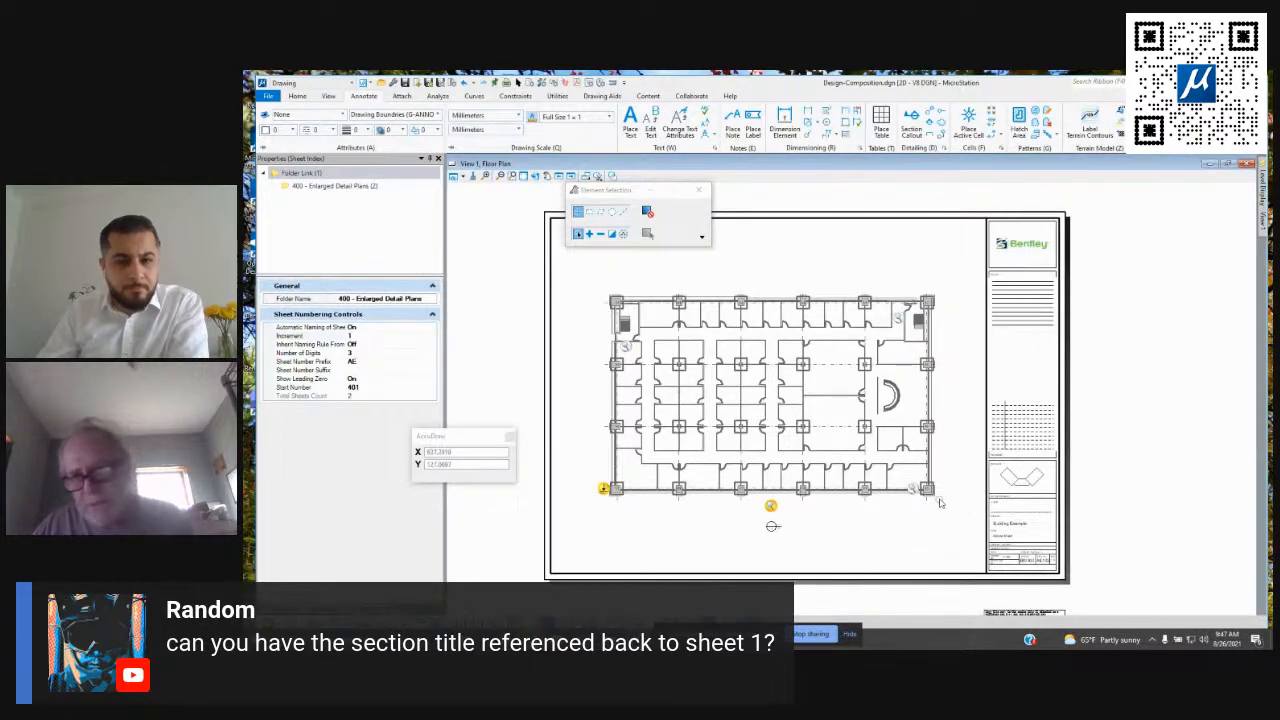
pyautogui.scroll(5, 940, 503)
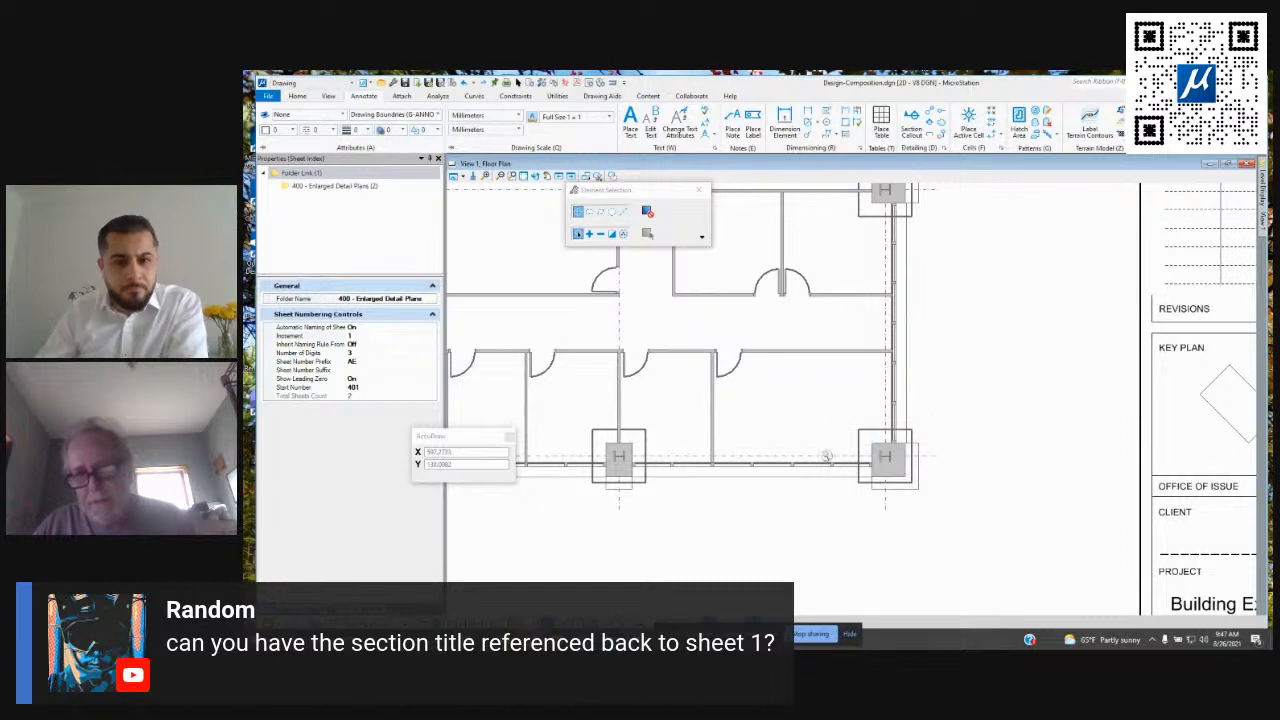
pyautogui.rightClick(828, 458)
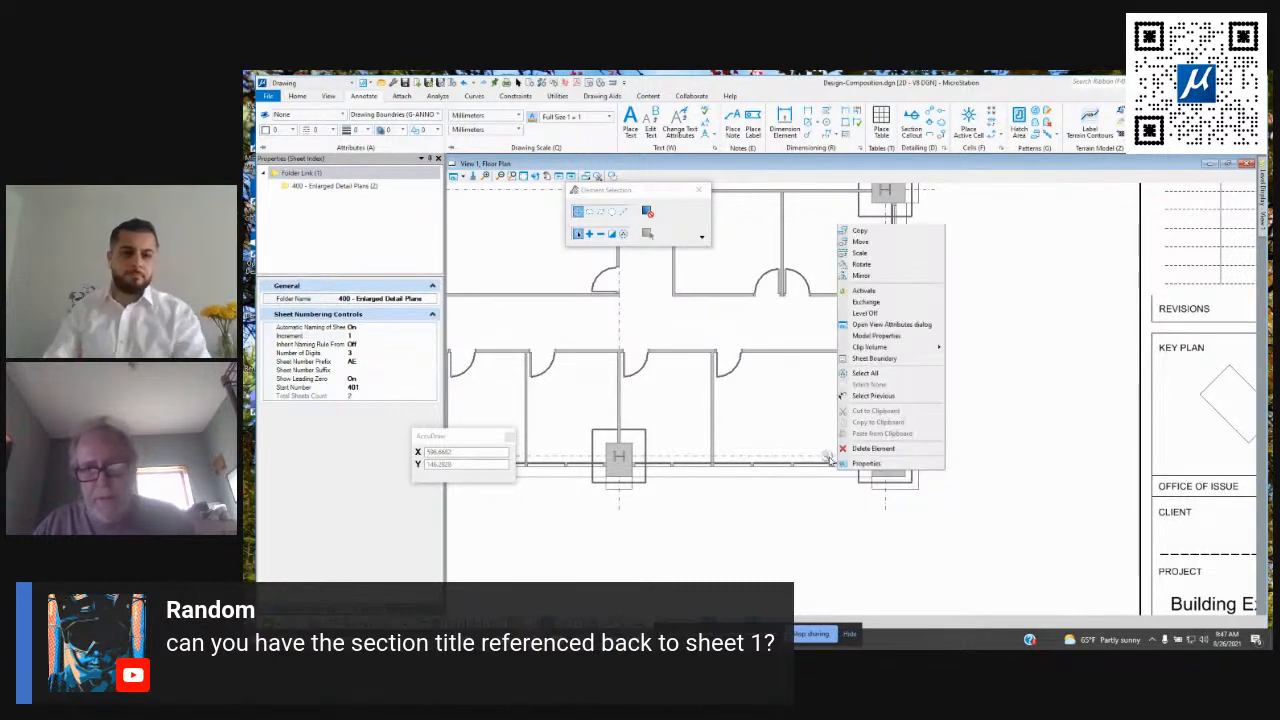
pyautogui.moveTo(828, 459)
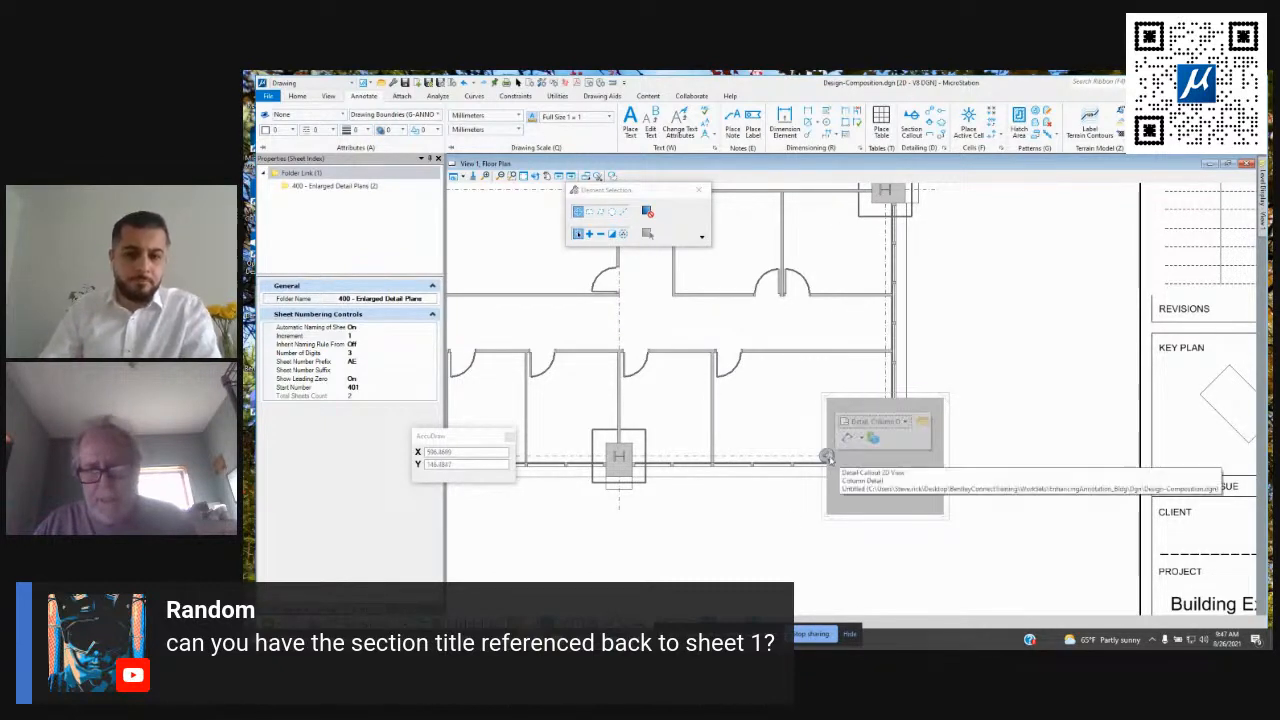
pyautogui.click(848, 440)
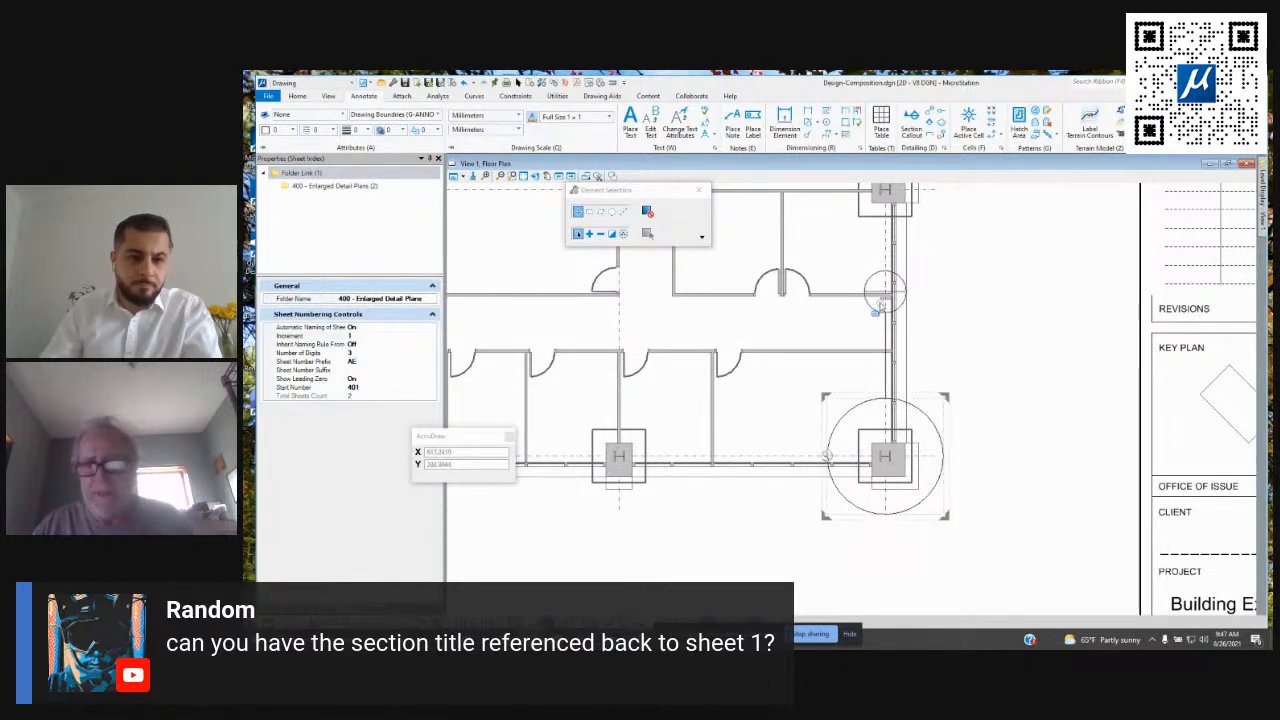
# Move the Column Detail callout bubble outside the exterior wall, up and right of the corner column, and check its detail and sheet numbers.
pyautogui.moveTo(877, 278)
pyautogui.mouseDown()
pyautogui.moveTo(955, 296)
pyautogui.moveTo(877, 278)
pyautogui.mouseUp()
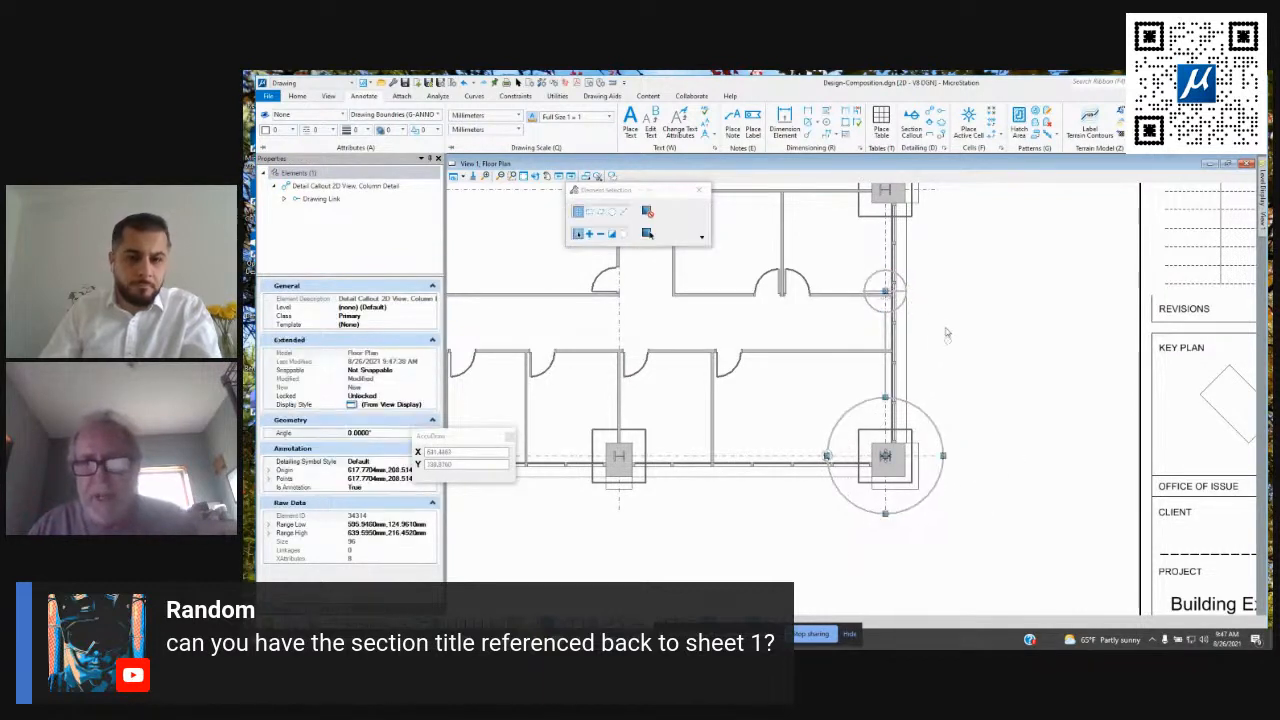
pyautogui.click(885, 291)
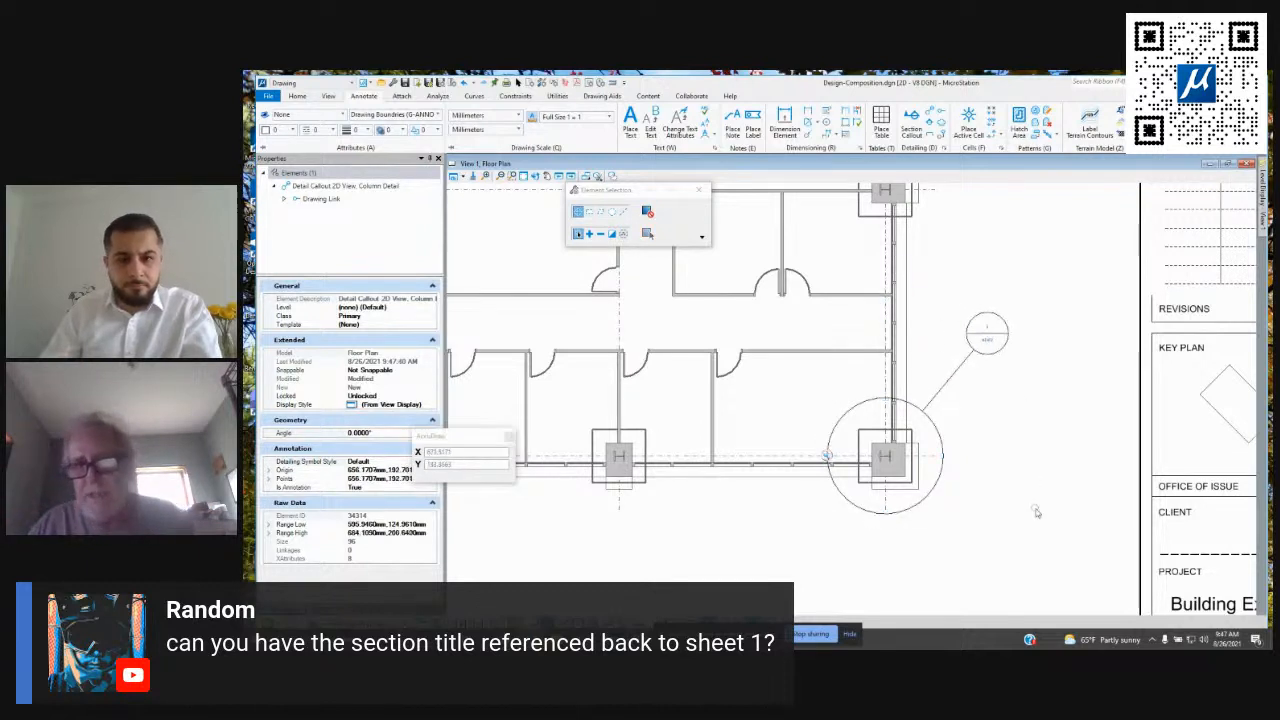
pyautogui.click(987, 334)
pyautogui.scroll(4, 1000, 343)
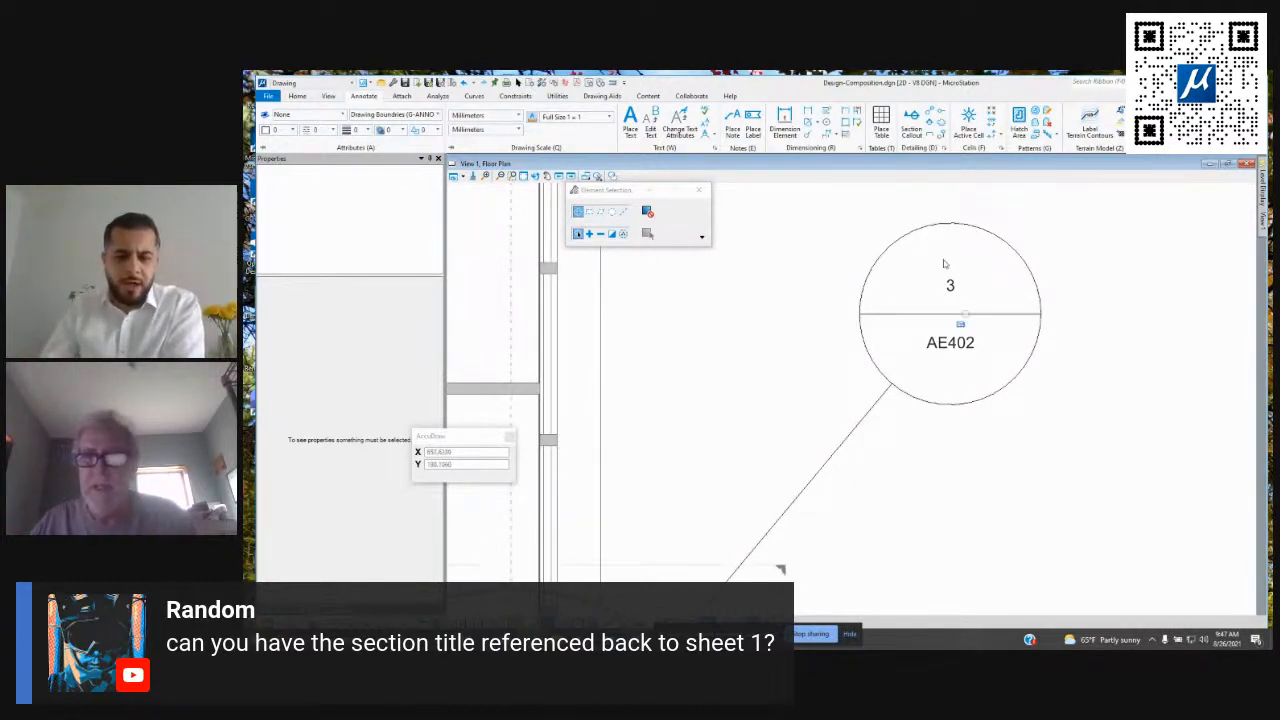
# Review the Column Detail callout around the corner column in context and view the entire Floor Plan sheet.
pyautogui.scroll(-4, 930, 470)
pyautogui.scroll(-2, 940, 474)
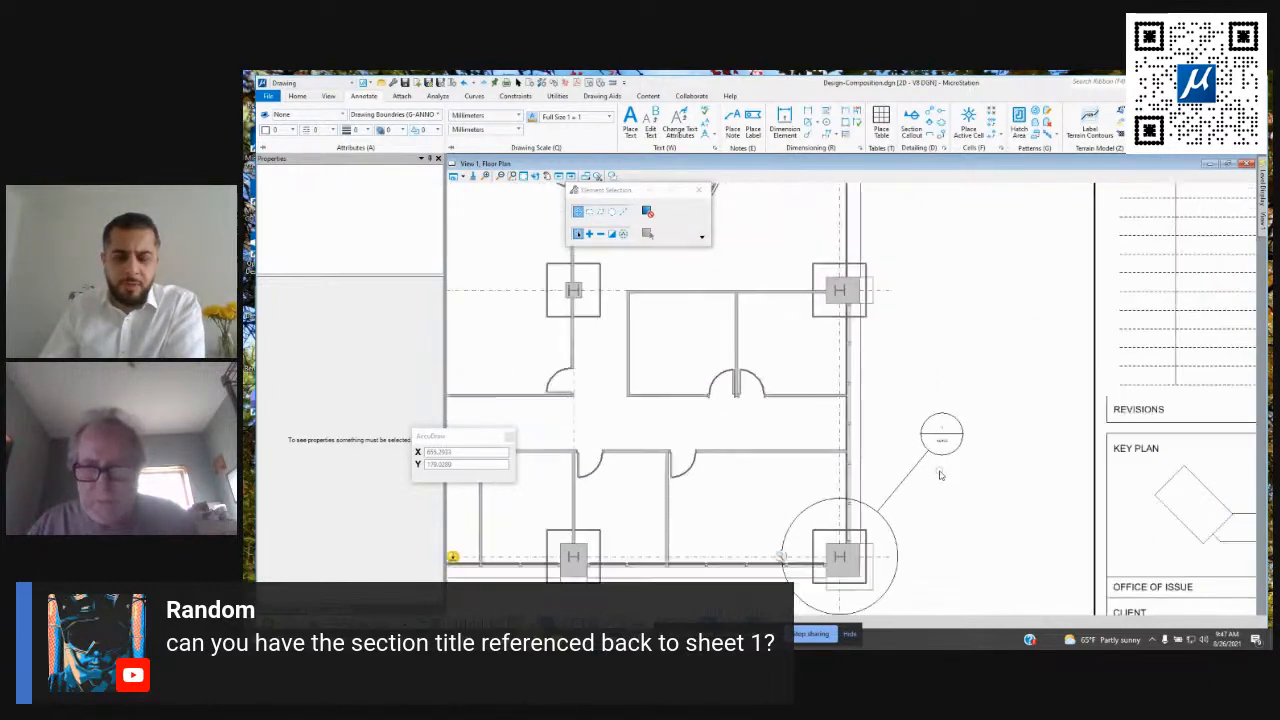
pyautogui.moveTo(964, 541); pyautogui.dragTo(880, 451, button='middle')
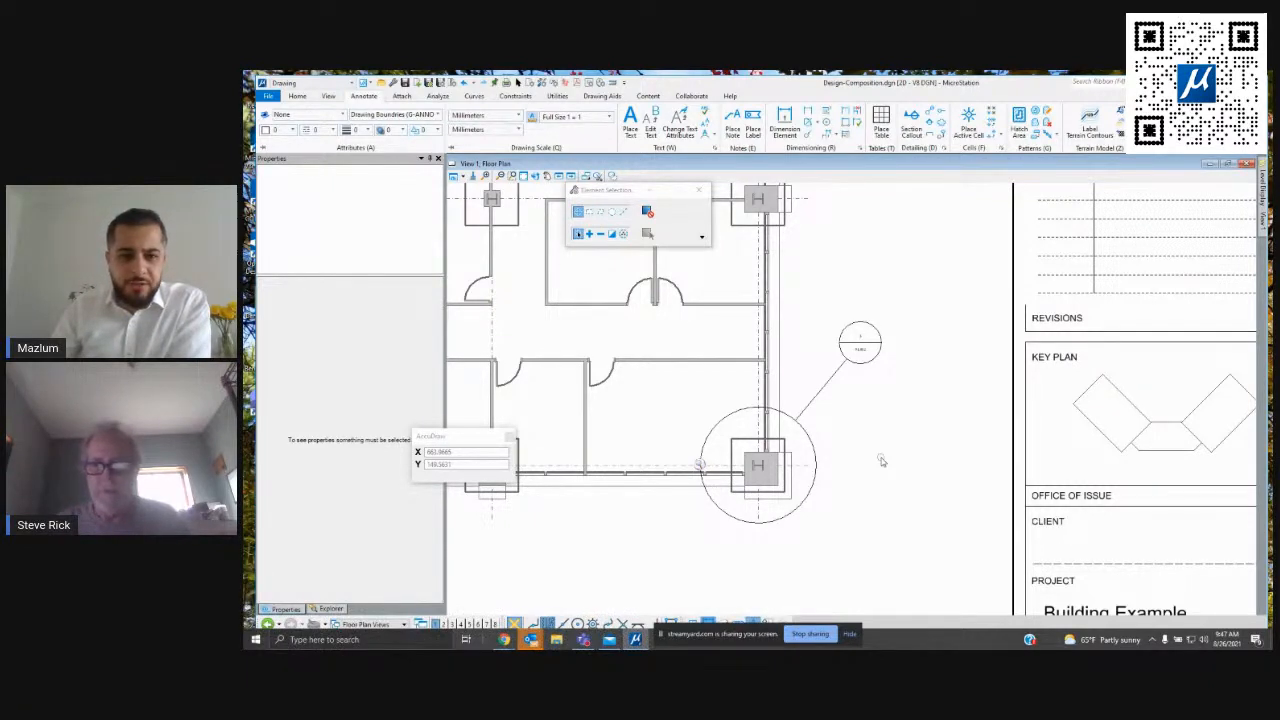
pyautogui.scroll(-4, 881, 461)
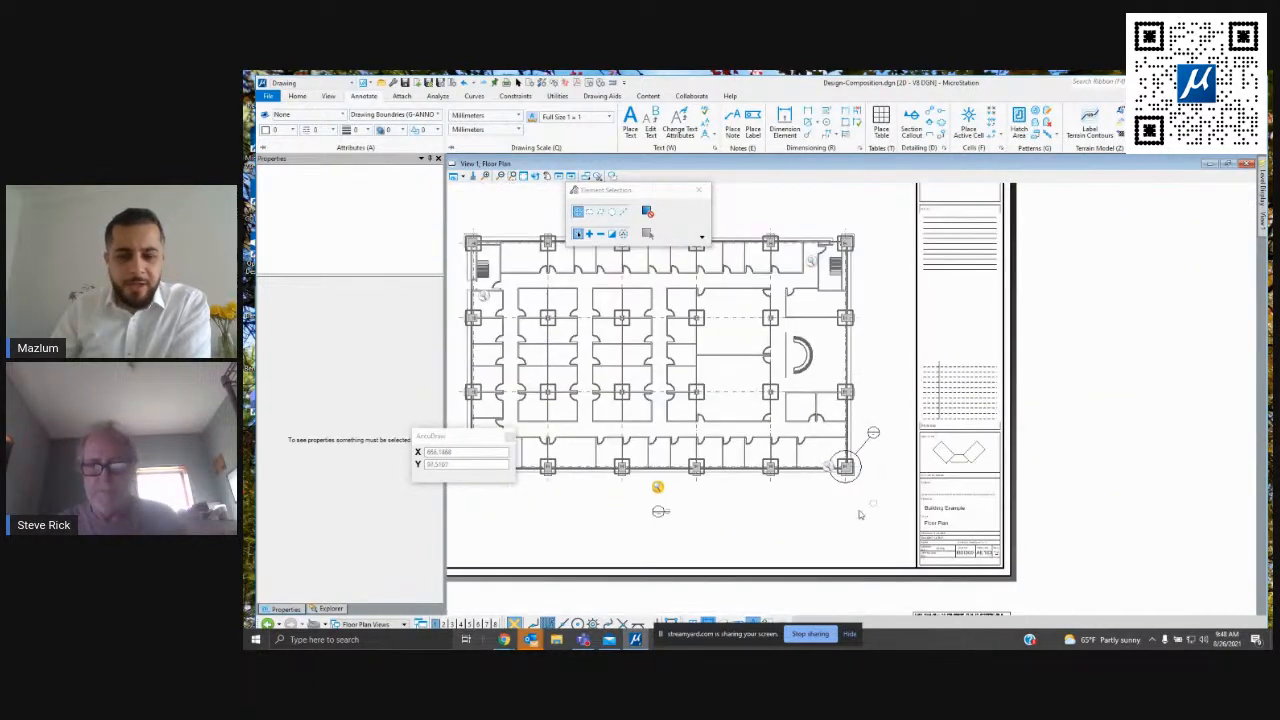
pyautogui.middleClick(830, 510)
pyautogui.middleClick(830, 510)
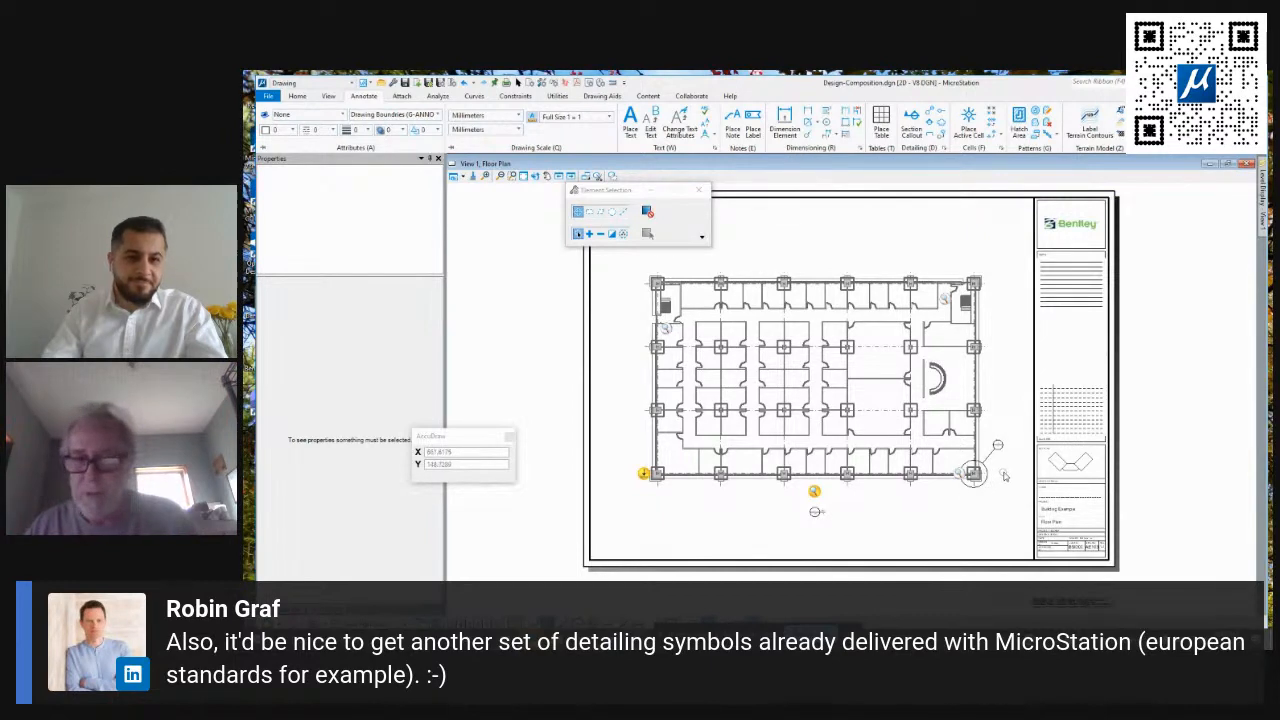
# Inspect the Column Detail callout bubble beside the corner column up close and bring up its link information.
pyautogui.scroll(3, 1005, 477)
pyautogui.scroll(2, 1005, 477)
pyautogui.scroll(3, 1001, 465)
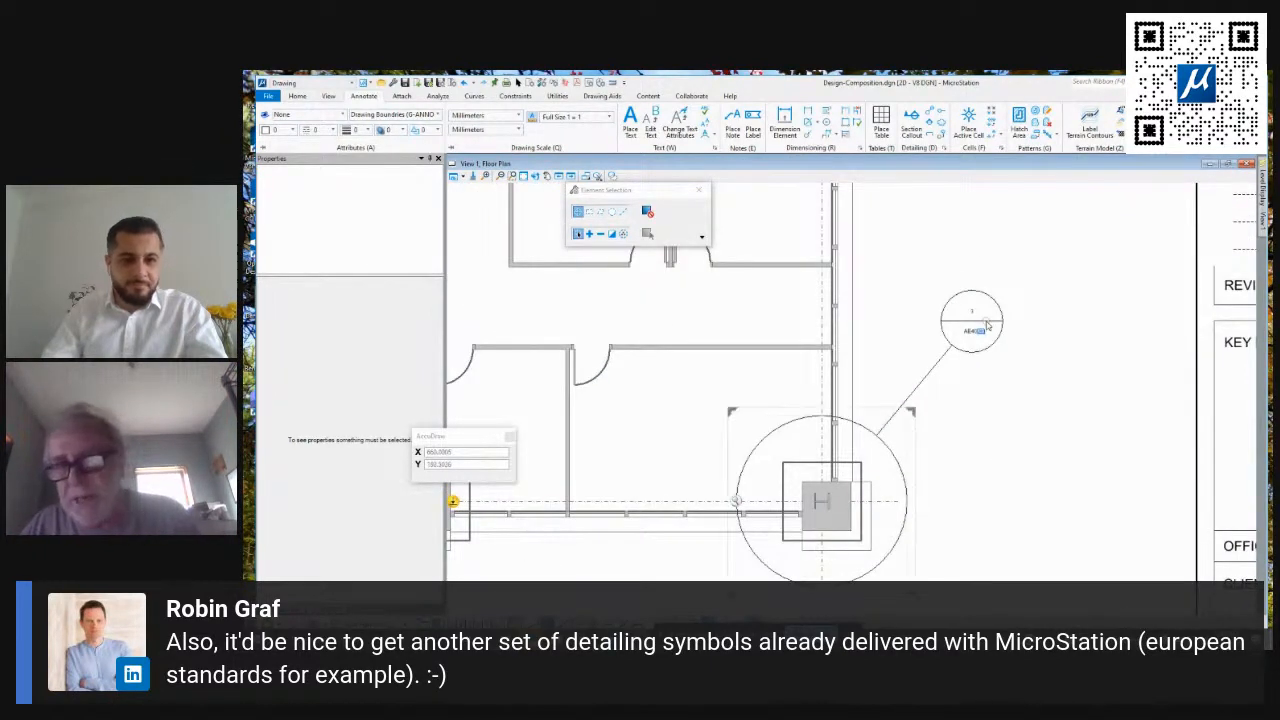
pyautogui.moveTo(988, 327)
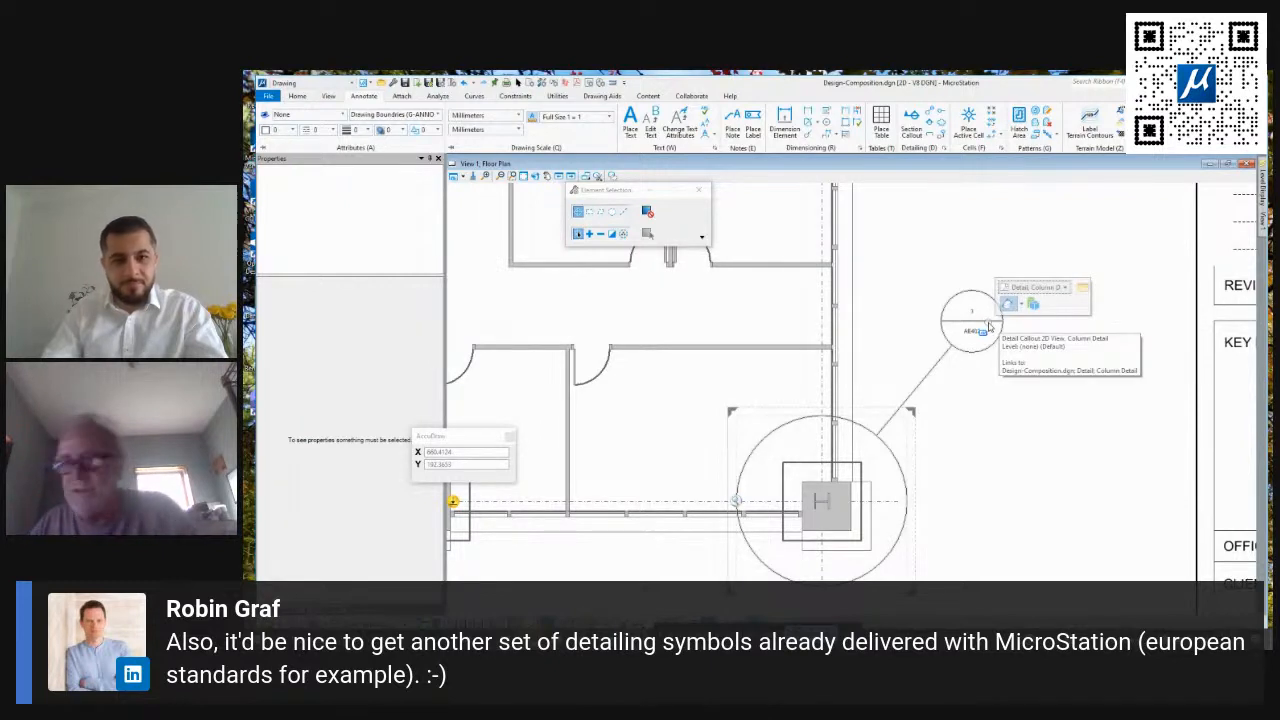